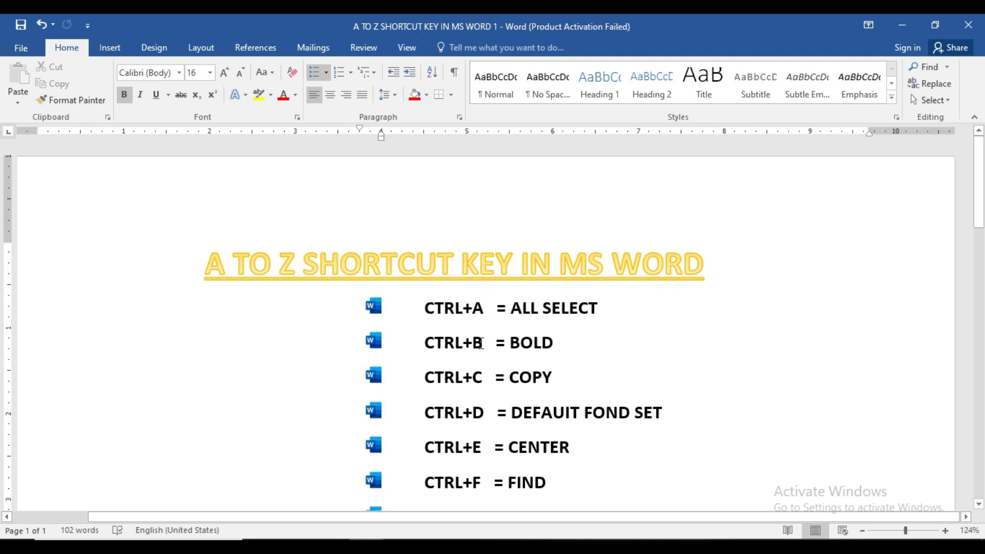
Step: Review the first entries of the A to Z shortcut list and look over the sample text in Document1
{"action": "mouse_move", "coordinate": [981, 215]}
{"action": "left_mouse_down"}
{"action": "mouse_move", "coordinate": [984, 428]}
{"action": "mouse_move", "coordinate": [965, 336]}
{"action": "mouse_move", "coordinate": [970, 218]}
{"action": "left_mouse_up"}
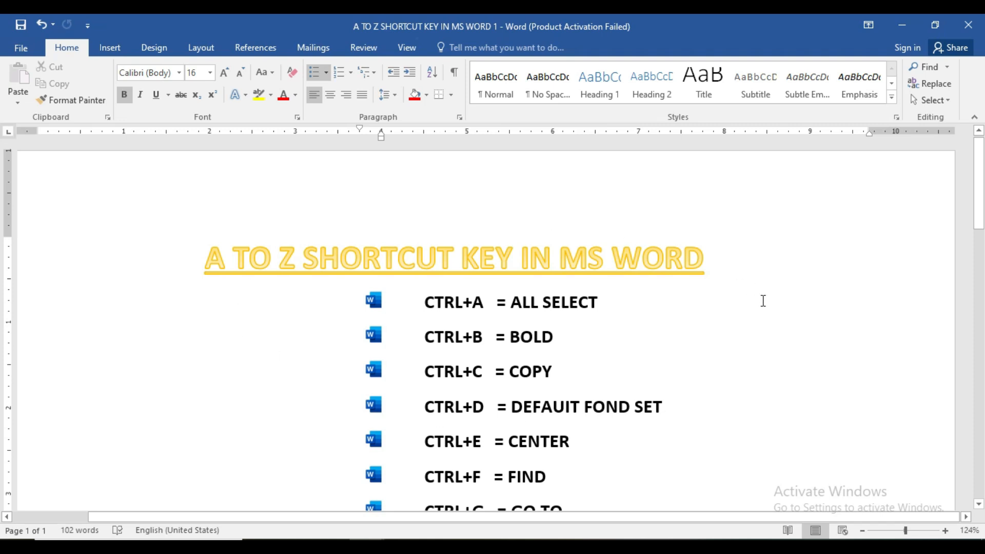
{"action": "mouse_move", "coordinate": [390, 529]}
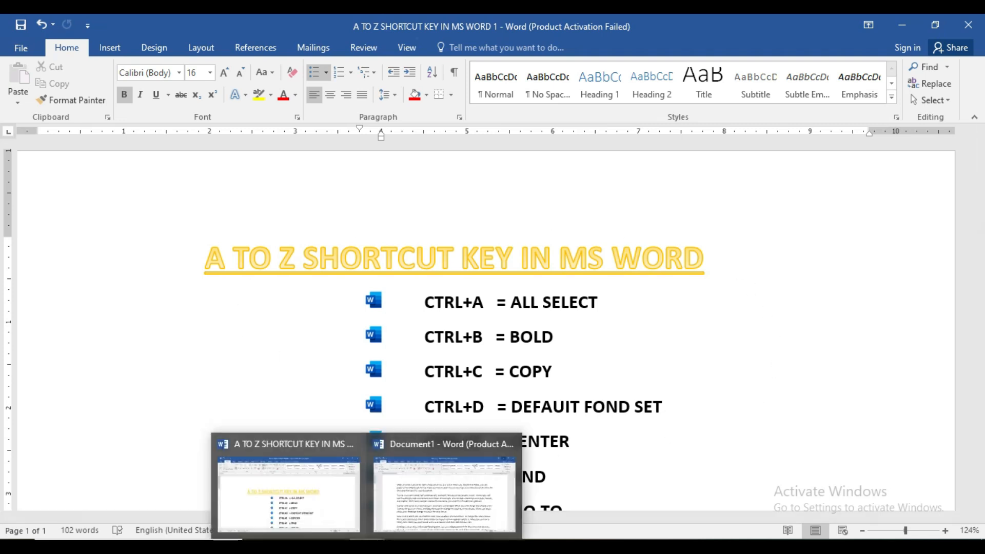
{"action": "left_click", "coordinate": [411, 501]}
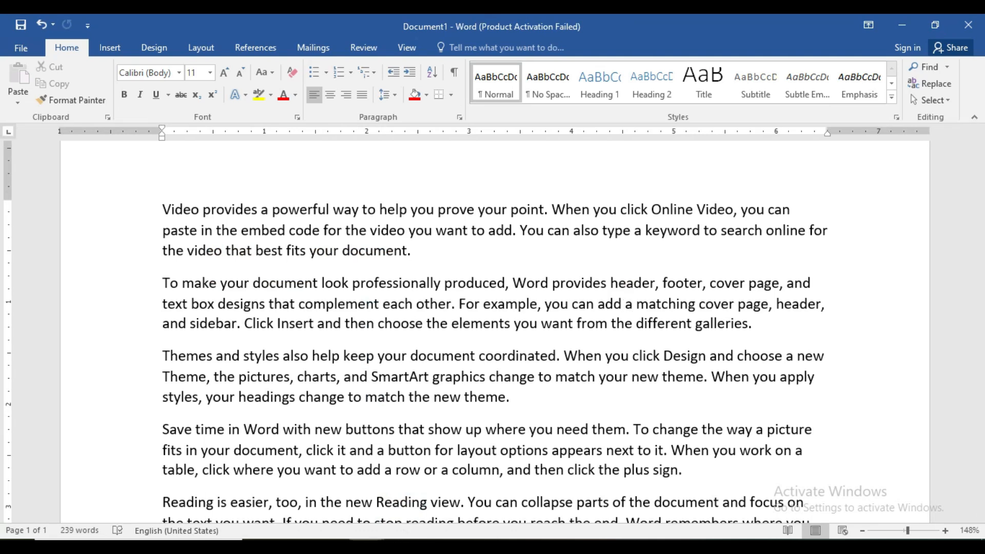
{"action": "left_click", "coordinate": [351, 517]}
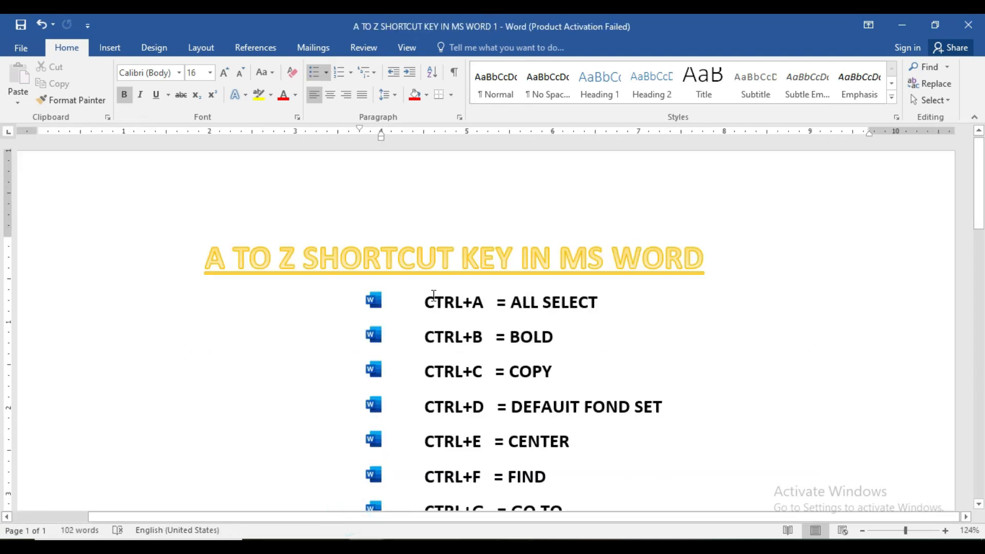
{"action": "left_click", "coordinate": [514, 308]}
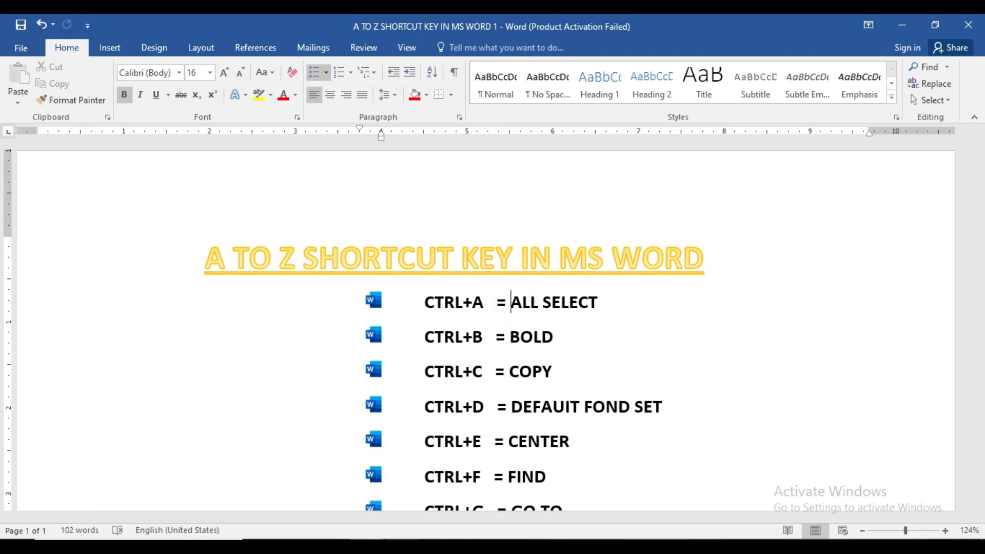
{"action": "mouse_move", "coordinate": [367, 546]}
{"action": "left_click", "coordinate": [342, 496]}
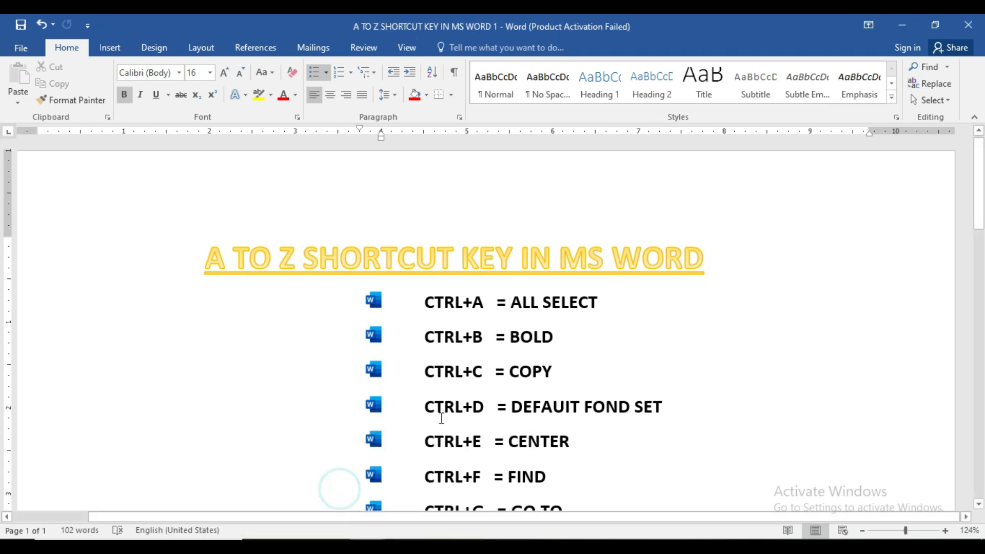
Step: Switch to Document1, select its entire text, and clear the selection again
{"action": "mouse_move", "coordinate": [367, 547]}
{"action": "left_click", "coordinate": [401, 489]}
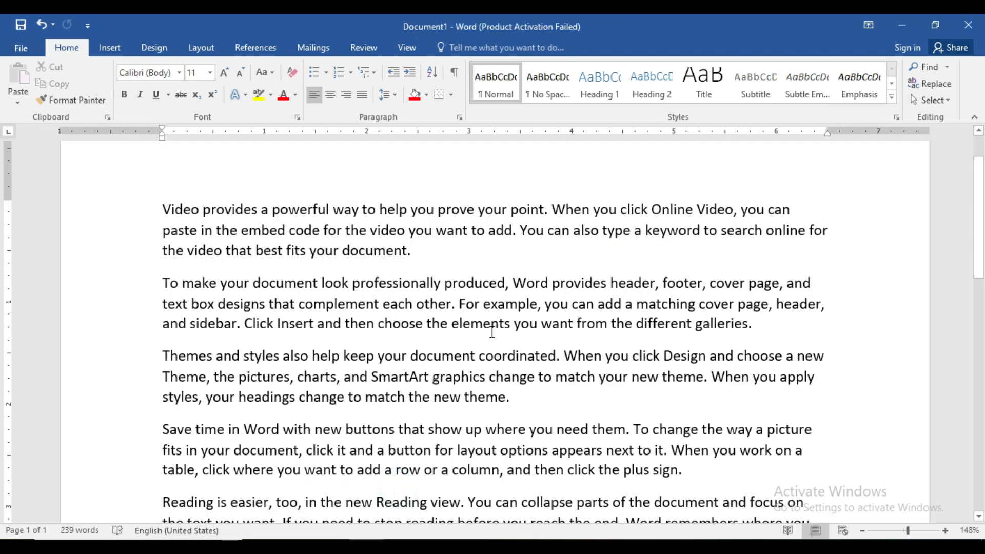
{"action": "left_click_drag", "start_coordinate": [904, 533], "coordinate": [902, 533]}
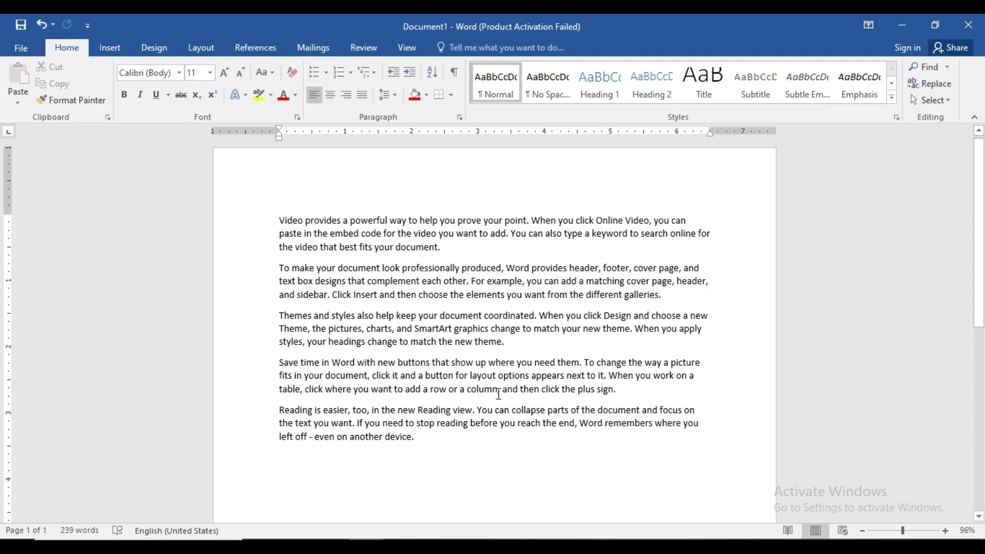
{"action": "key", "text": "ctrl+a"}
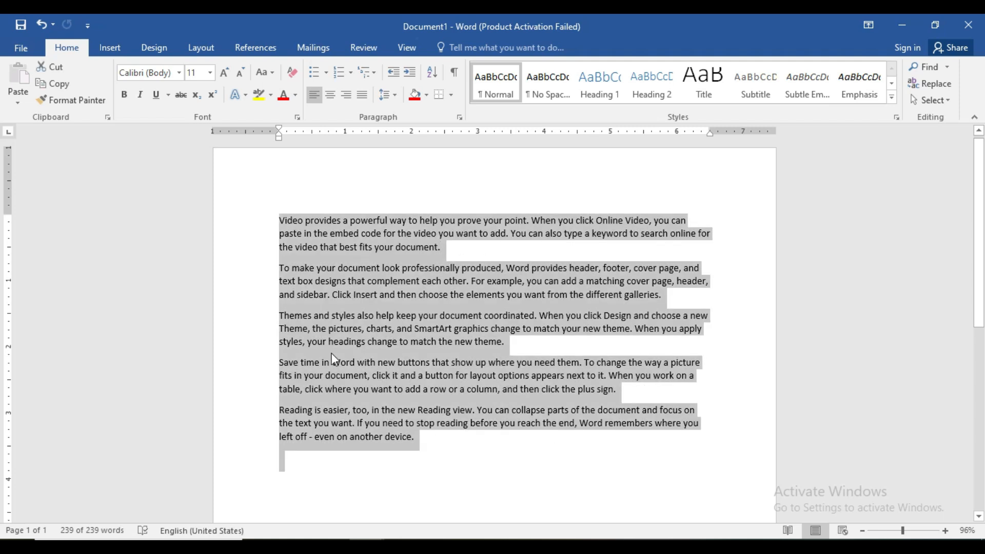
{"action": "left_click", "coordinate": [285, 233]}
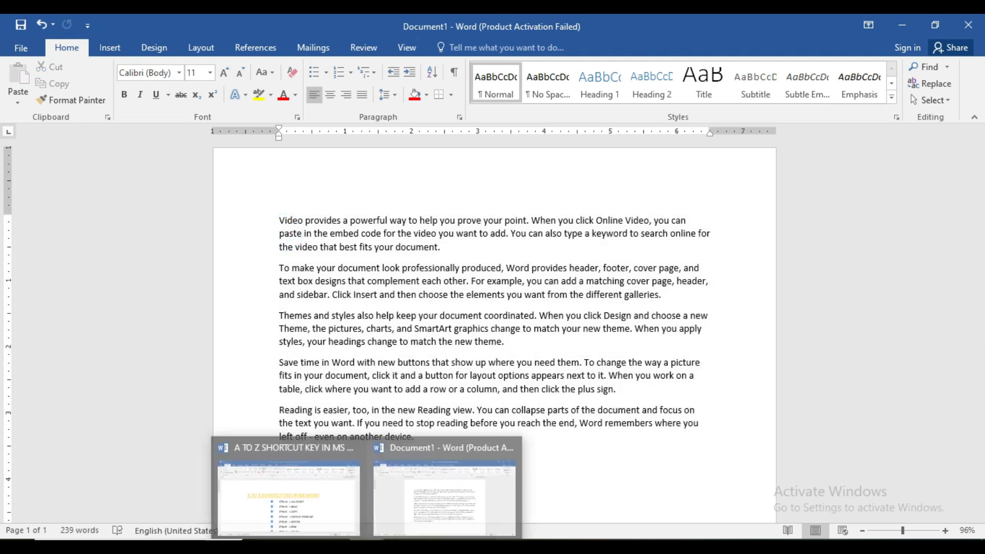
Step: Check the shortcut list, and make "embed code for the video you want to" bold in the first paragraph of Document1
{"action": "left_click", "coordinate": [344, 509]}
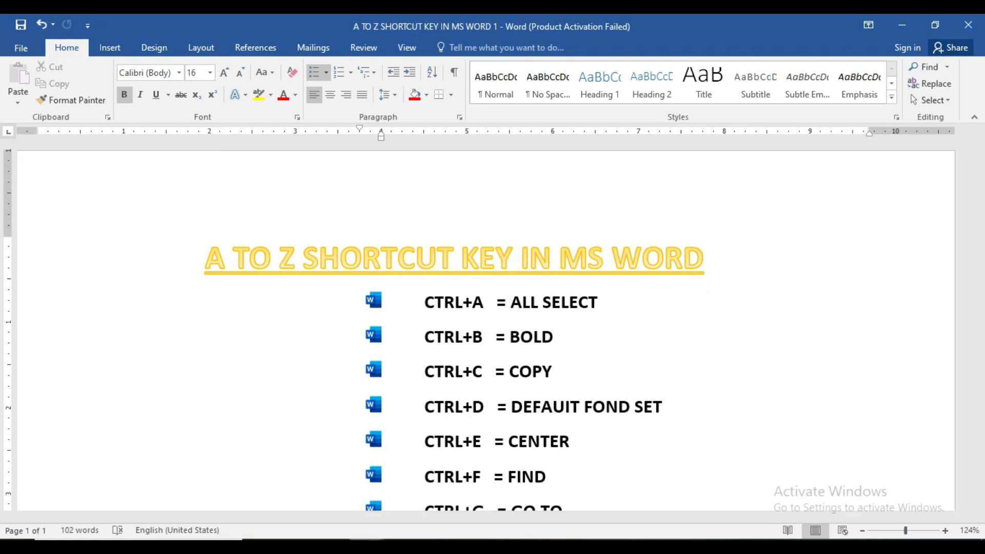
{"action": "mouse_move", "coordinate": [359, 545]}
{"action": "left_click", "coordinate": [403, 482]}
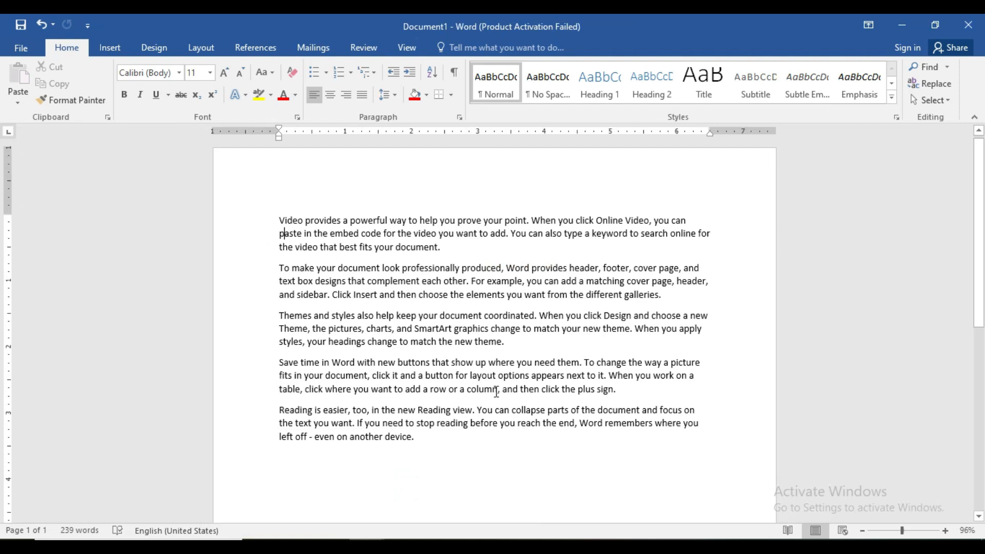
{"action": "left_click_drag", "start_coordinate": [331, 234], "coordinate": [490, 235]}
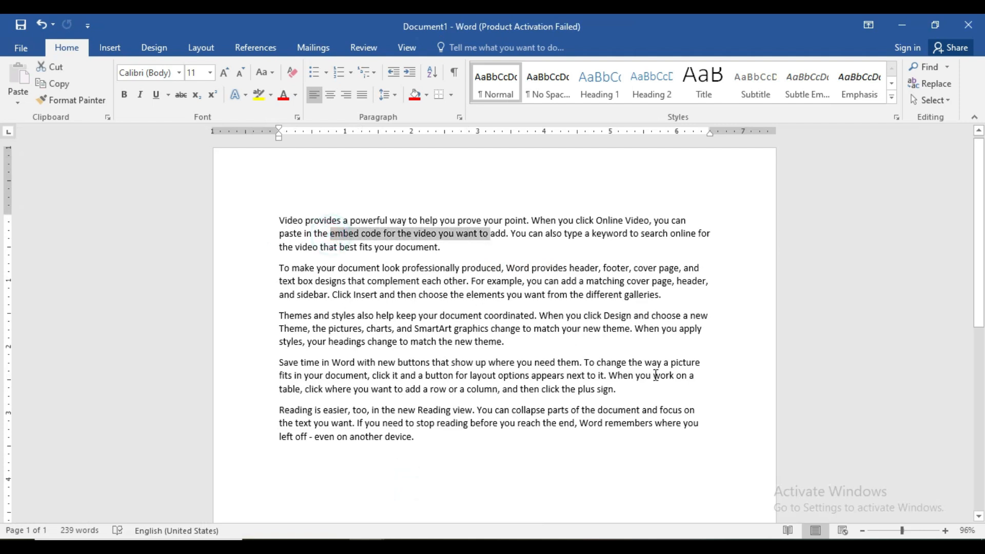
{"action": "left_click", "coordinate": [946, 531]}
{"action": "left_click", "coordinate": [946, 531]}
{"action": "left_click", "coordinate": [946, 531]}
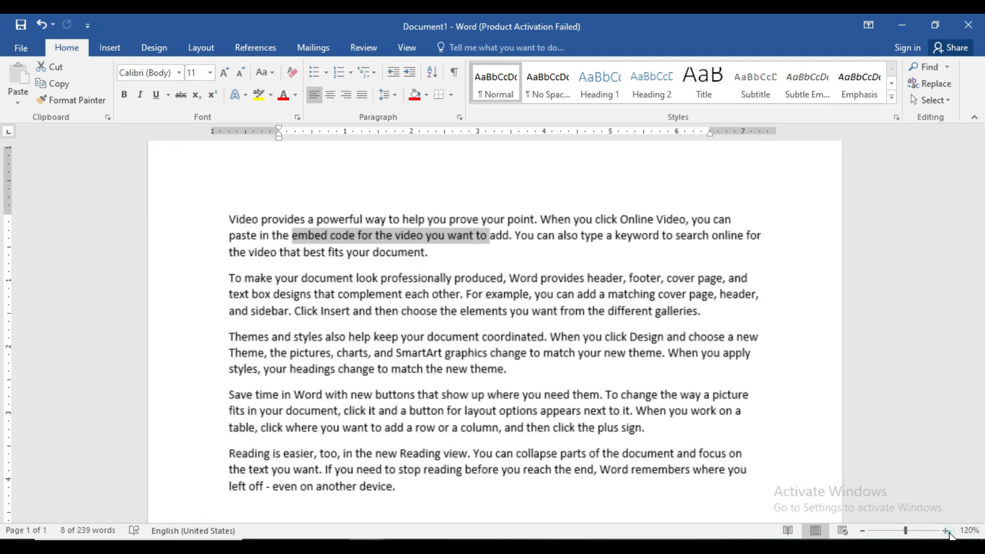
{"action": "left_click", "coordinate": [946, 531]}
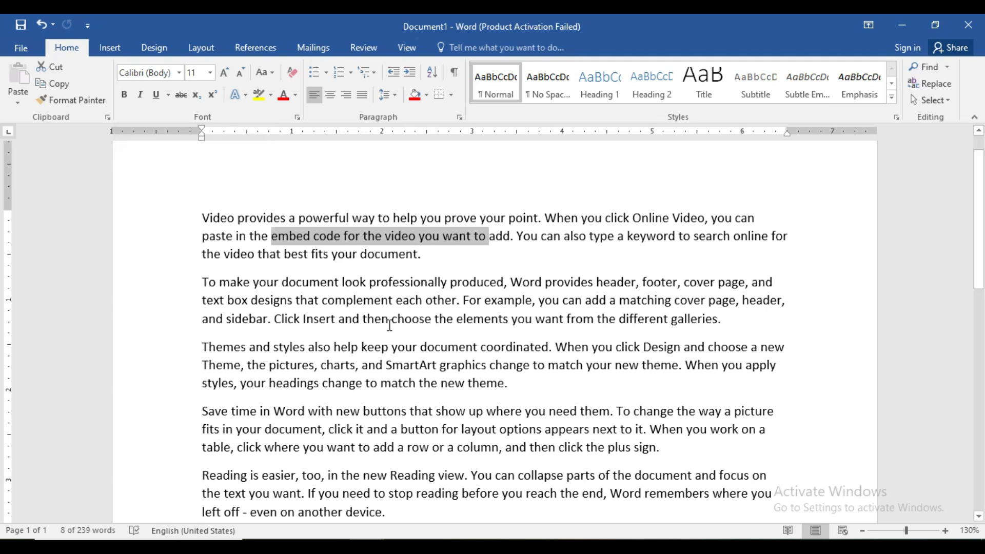
{"action": "key", "text": "ctrl+b"}
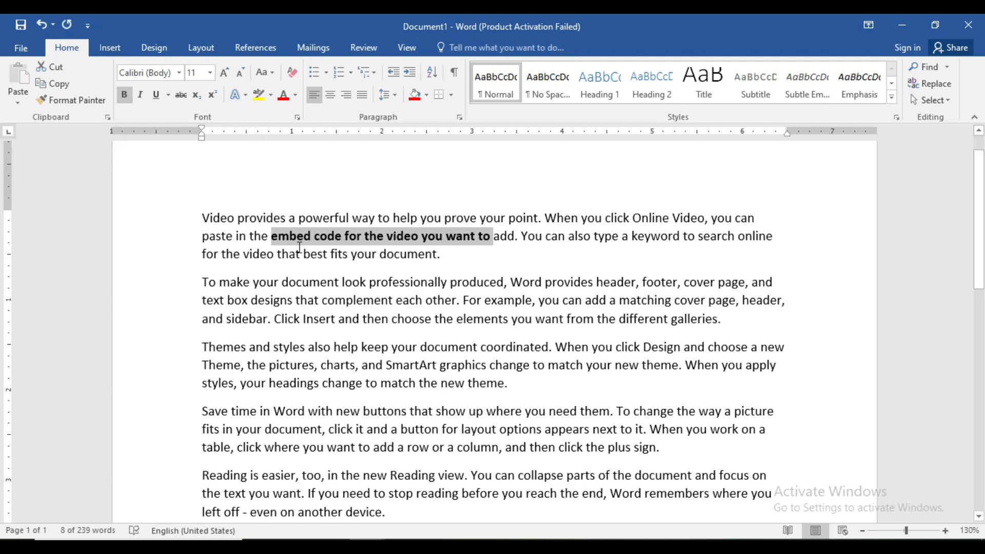
{"action": "left_click", "coordinate": [511, 302]}
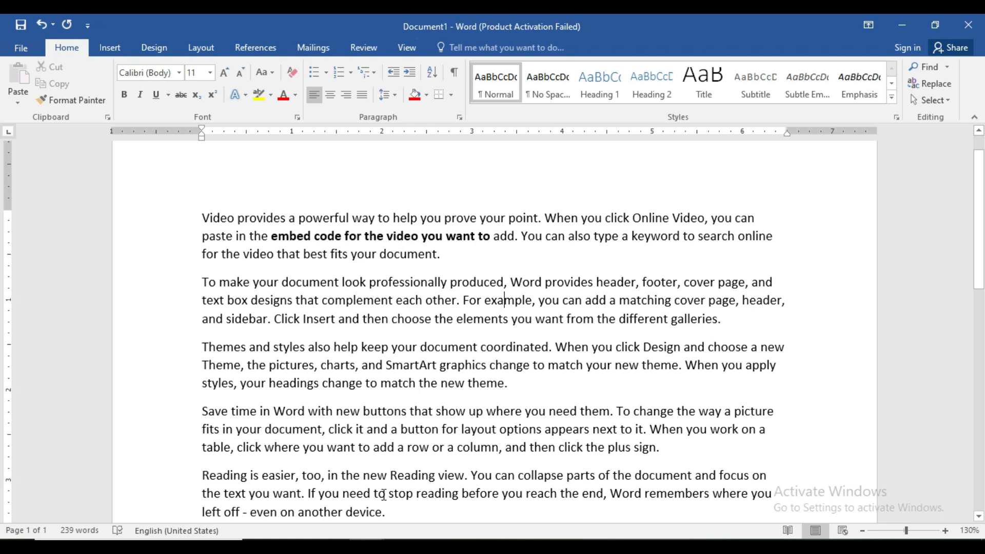
Step: Check the shortcut list, copy the whole first paragraph of Document1, and display the collected Clipboard items
{"action": "mouse_move", "coordinate": [367, 547]}
{"action": "left_click", "coordinate": [331, 501]}
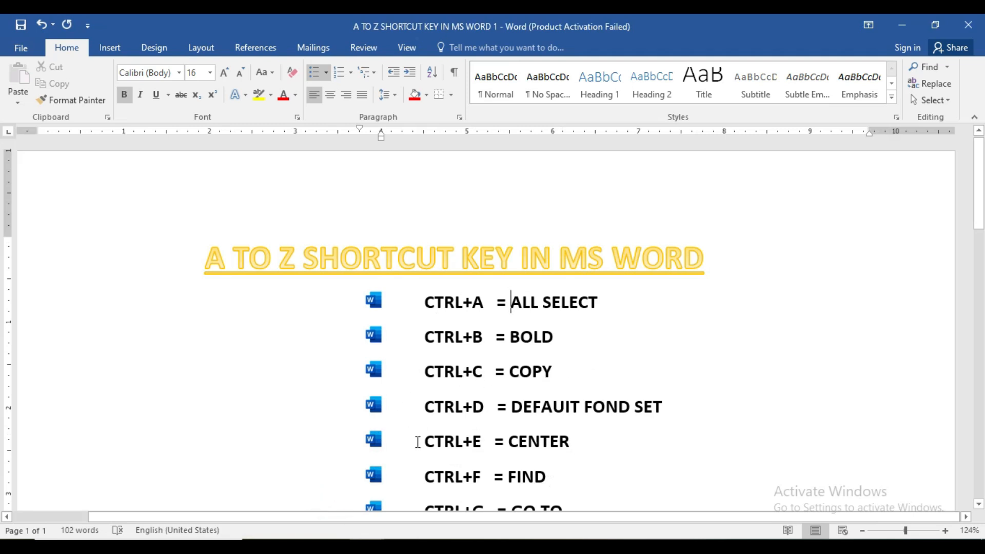
{"action": "mouse_move", "coordinate": [367, 546]}
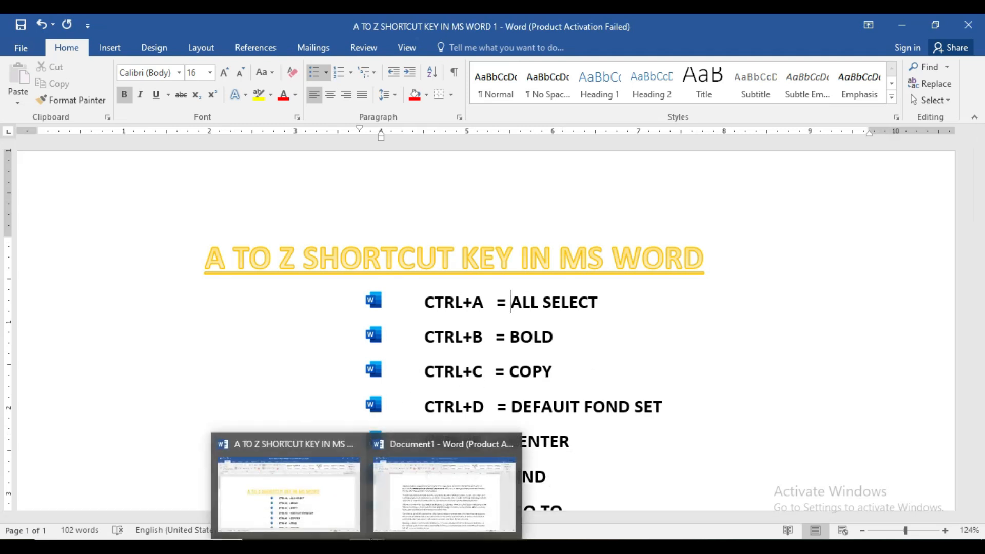
{"action": "left_click", "coordinate": [419, 505]}
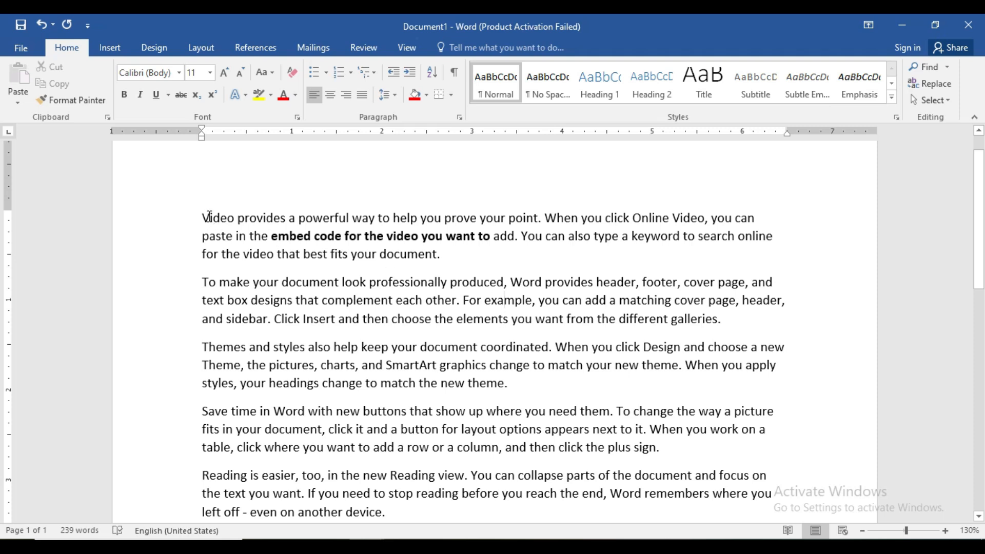
{"action": "left_click_drag", "start_coordinate": [203, 216], "coordinate": [447, 257]}
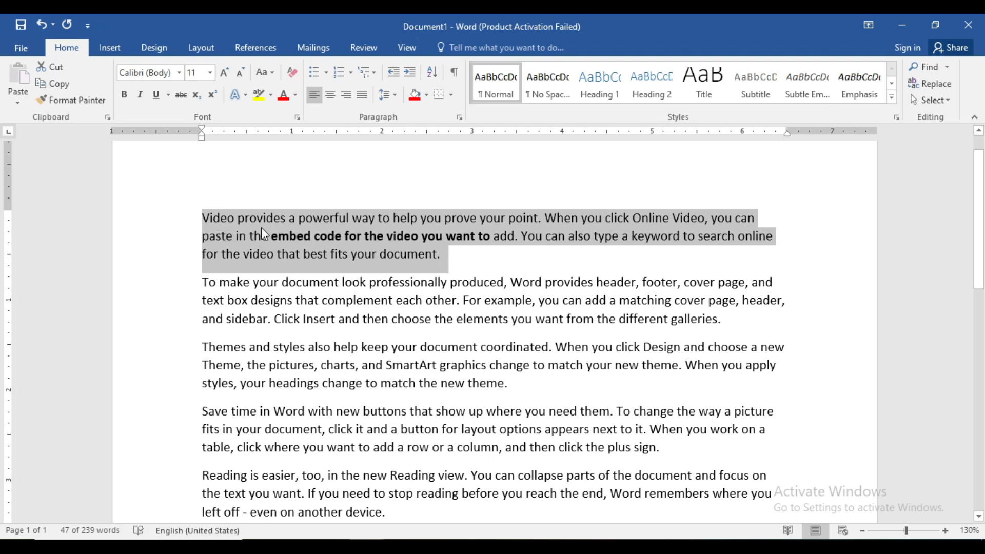
{"action": "left_click", "coordinate": [362, 237]}
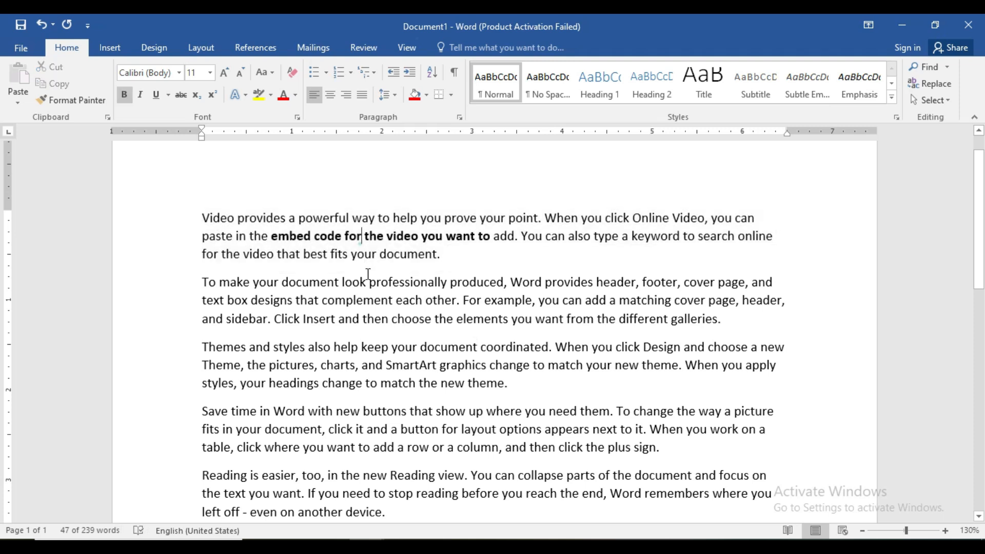
{"action": "triple_click", "coordinate": [203, 219]}
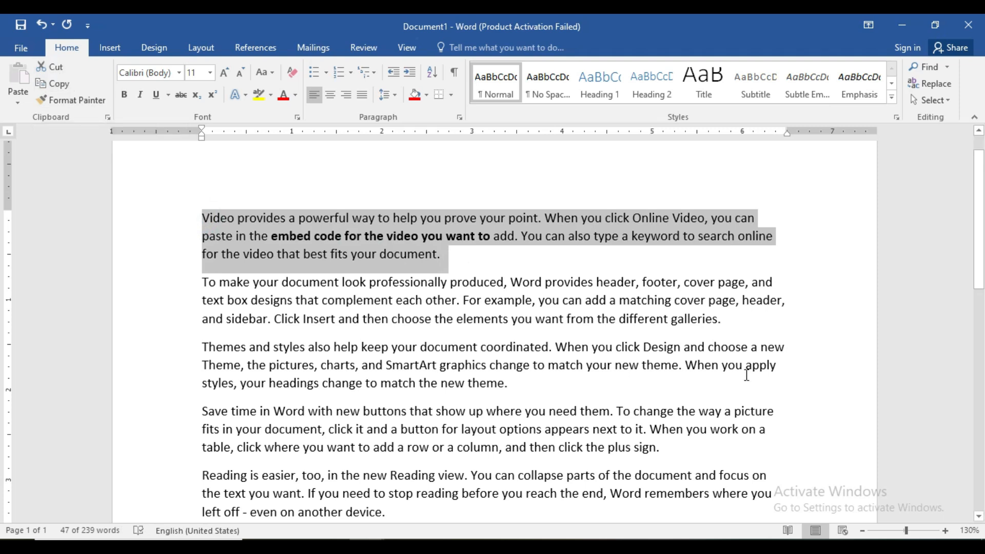
{"action": "key", "text": "ctrl+c"}
{"action": "left_click", "coordinate": [107, 118]}
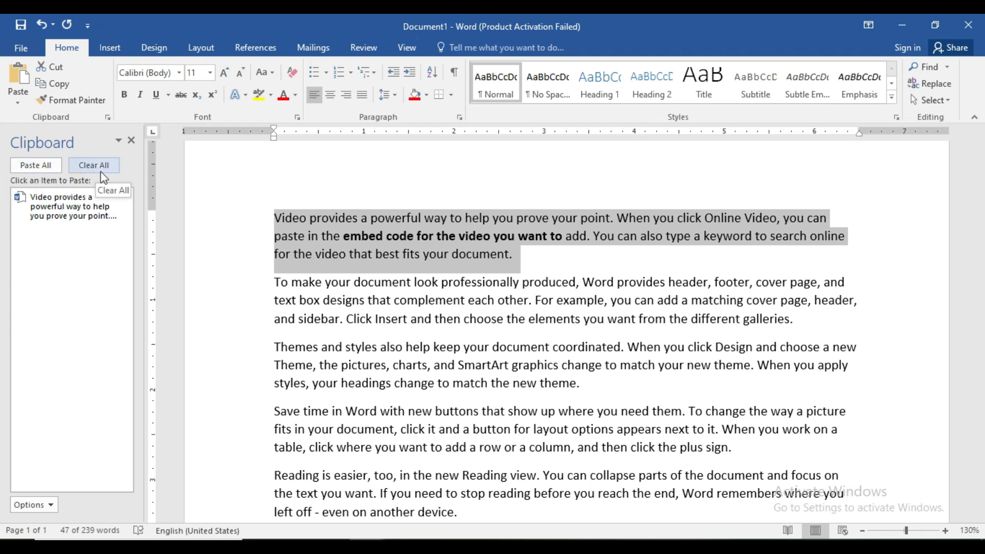
Step: Paste the collected Clipboard content on the empty line below the document's last paragraph
{"action": "scroll", "coordinate": [982, 277], "scroll_direction": "down", "scroll_amount": 2}
{"action": "scroll", "coordinate": [981, 277], "scroll_direction": "down", "scroll_amount": 5}
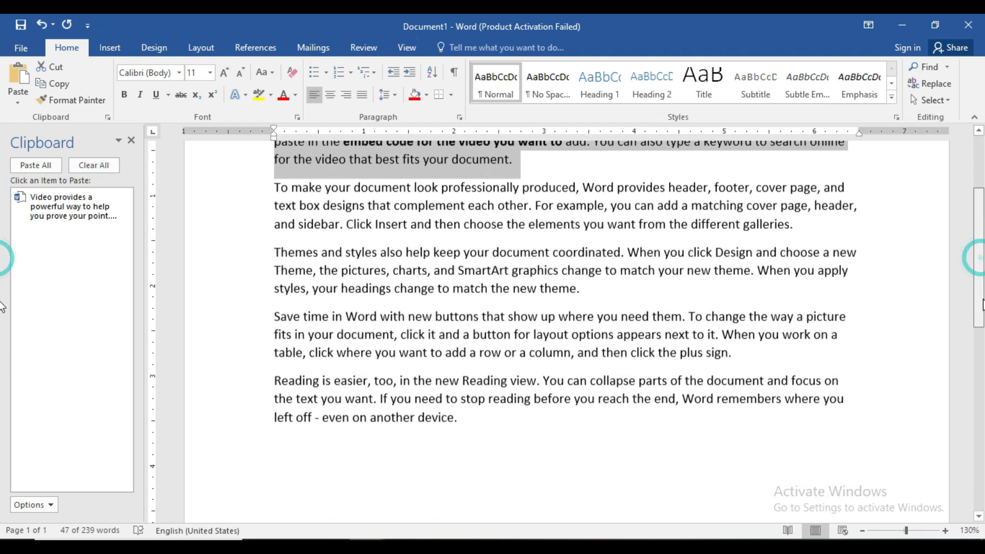
{"action": "left_click", "coordinate": [276, 369]}
{"action": "left_click", "coordinate": [275, 369]}
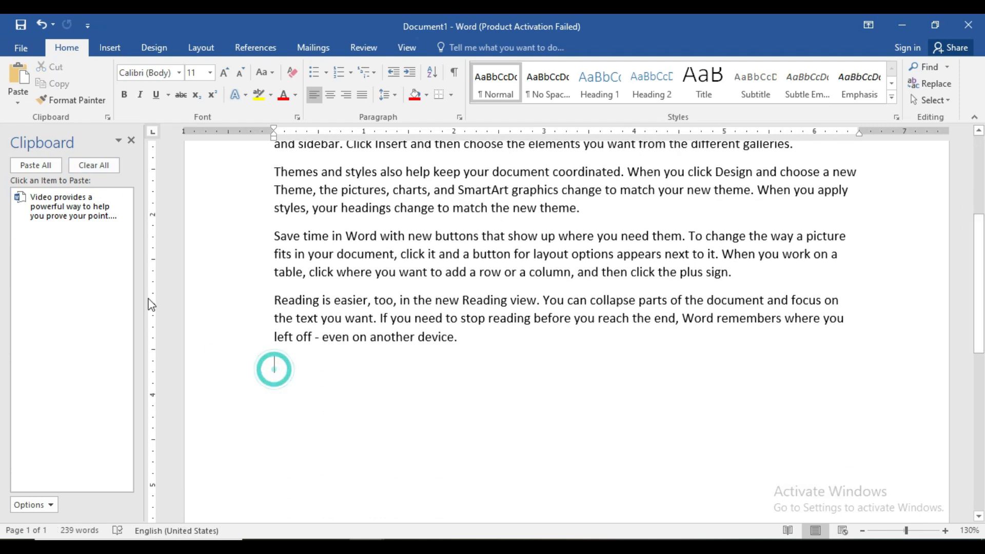
{"action": "left_click", "coordinate": [39, 160]}
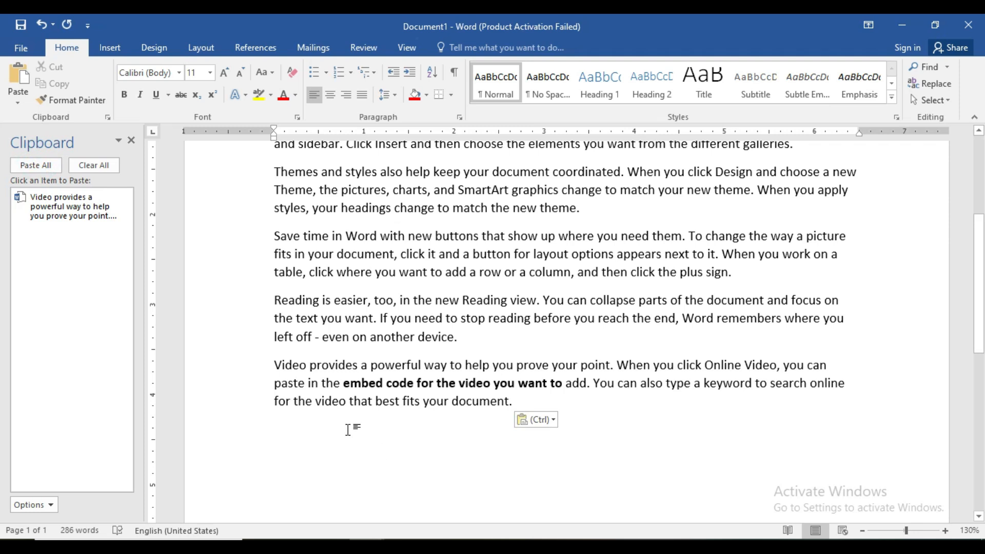
Step: Colour the text of the first two paragraphs red and copy both paragraphs to the Clipboard
{"action": "scroll", "coordinate": [850, 274], "scroll_direction": "up", "scroll_amount": 3}
{"action": "left_click_drag", "start_coordinate": [269, 227], "coordinate": [820, 334]}
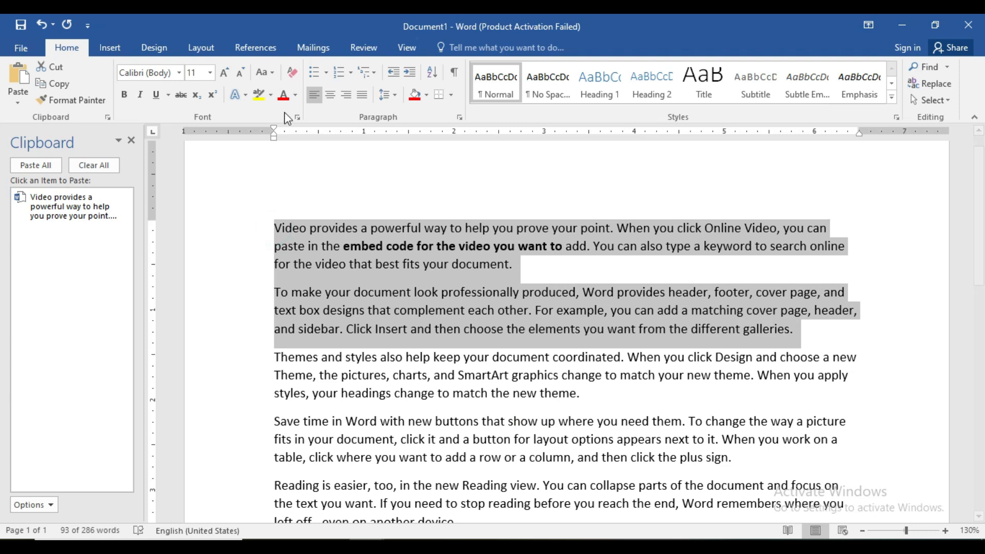
{"action": "left_click", "coordinate": [283, 95]}
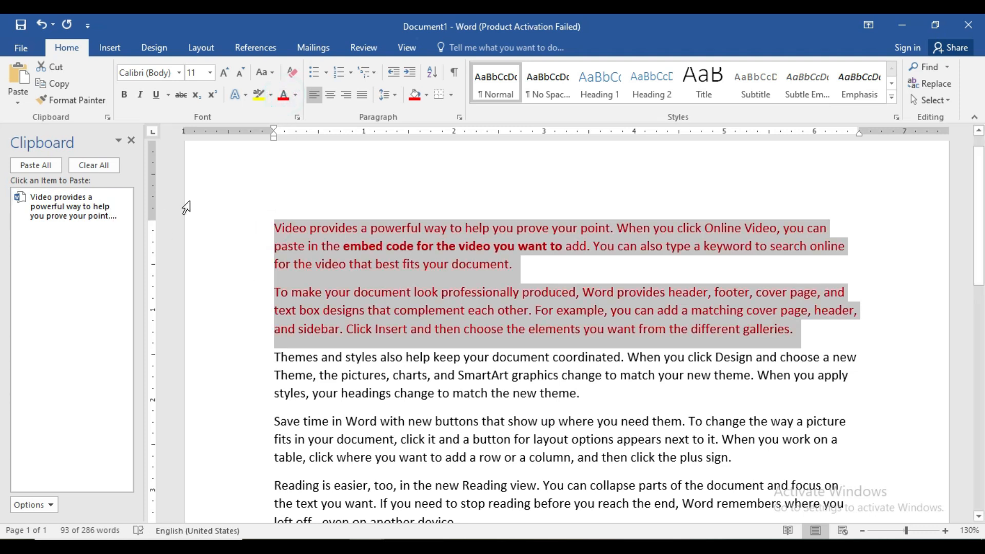
{"action": "key", "text": "ctrl+c"}
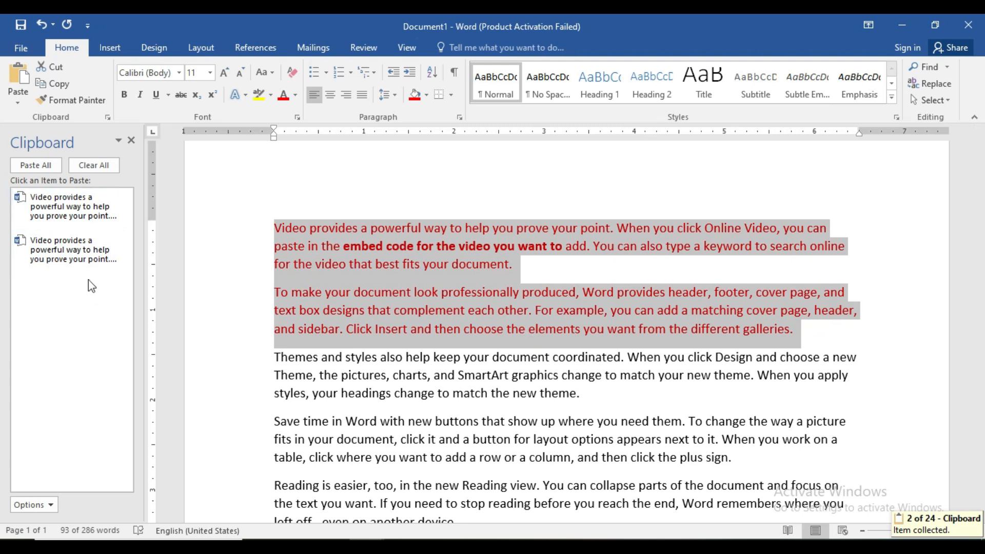
Step: Paste all collected Clipboard items at the end of the document, followed by the older single-paragraph item once more
{"action": "scroll", "coordinate": [567, 391], "scroll_direction": "down", "scroll_amount": 2}
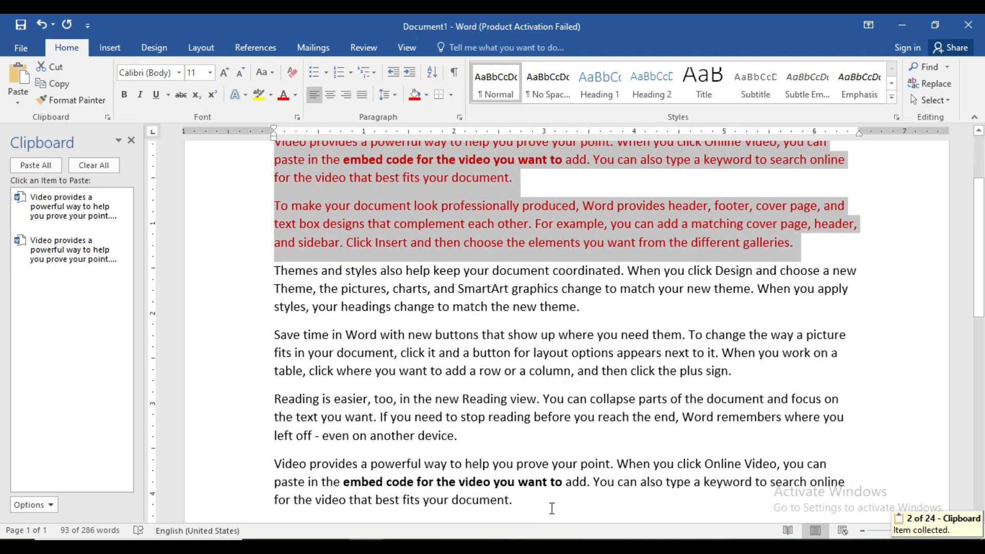
{"action": "scroll", "coordinate": [318, 381], "scroll_direction": "down", "scroll_amount": 4}
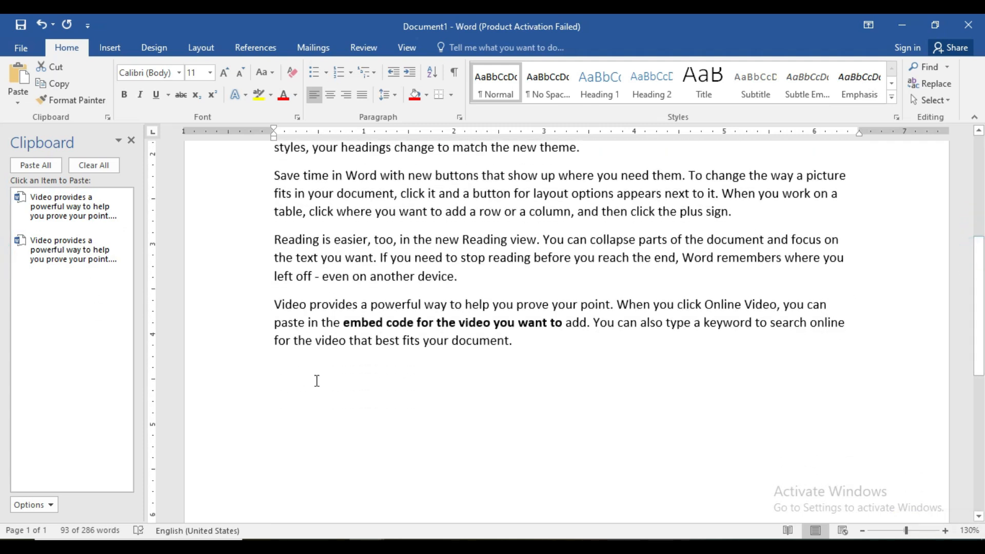
{"action": "left_click", "coordinate": [283, 370]}
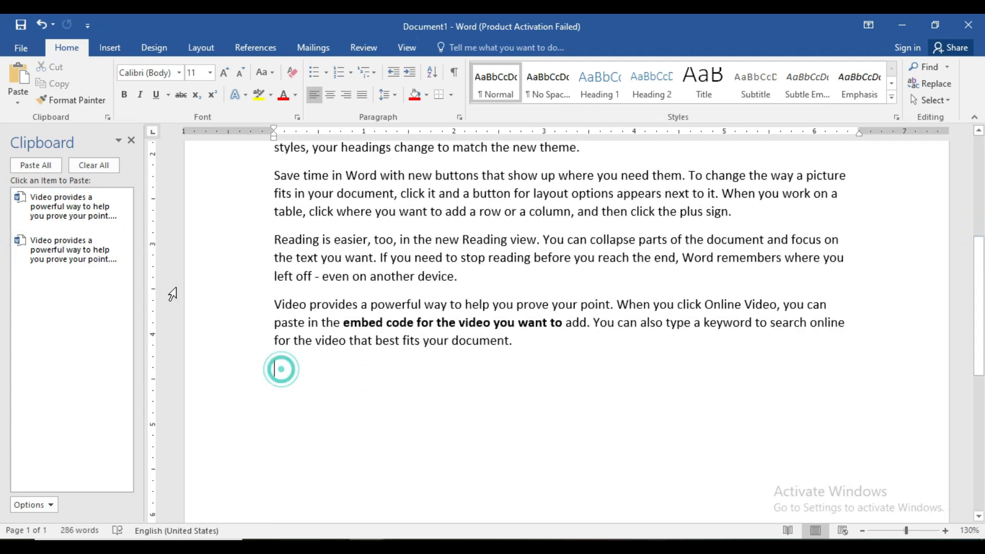
{"action": "left_click", "coordinate": [39, 165]}
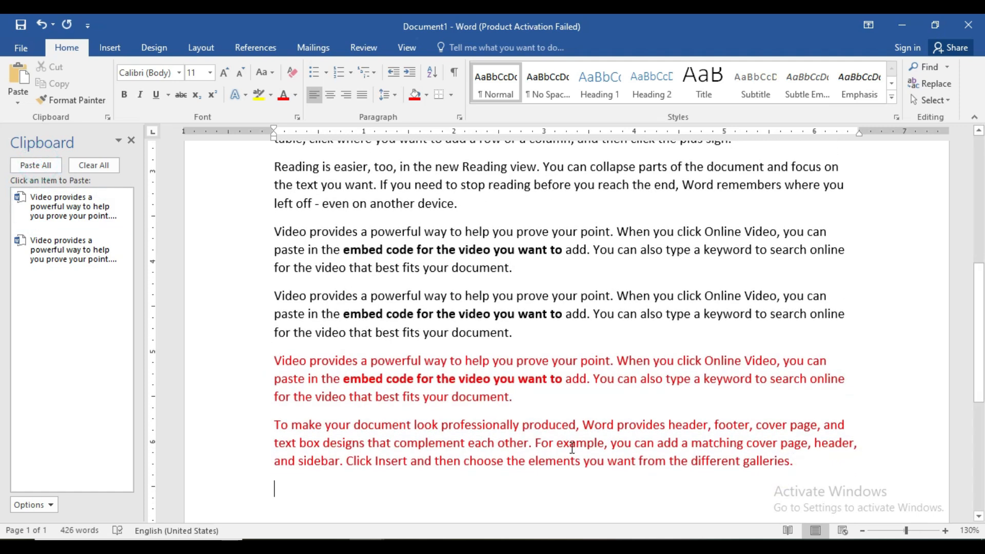
{"action": "left_click", "coordinate": [73, 256]}
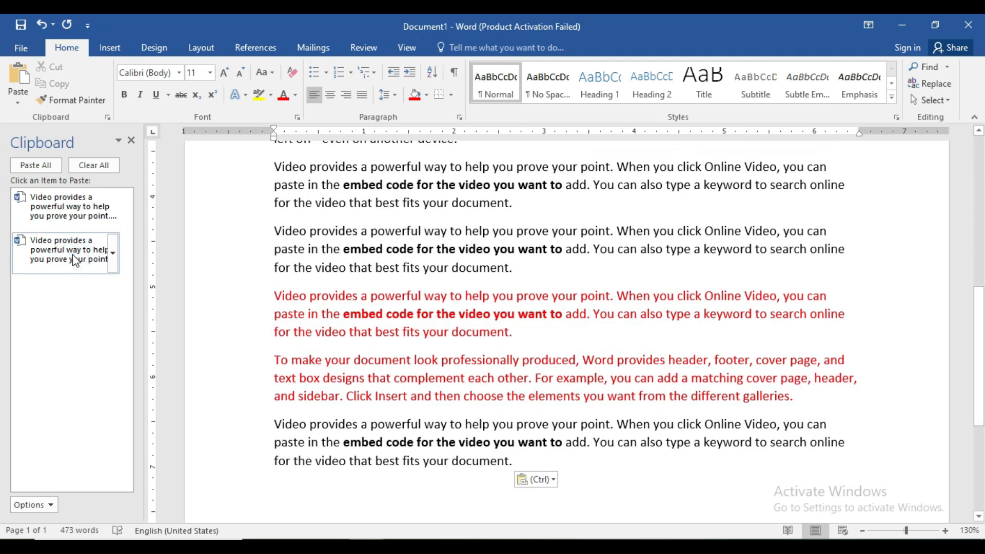
Step: Paste the red two-paragraph Clipboard item and the older single-paragraph item alternately, twice each, at the end of the document
{"action": "left_click", "coordinate": [62, 208]}
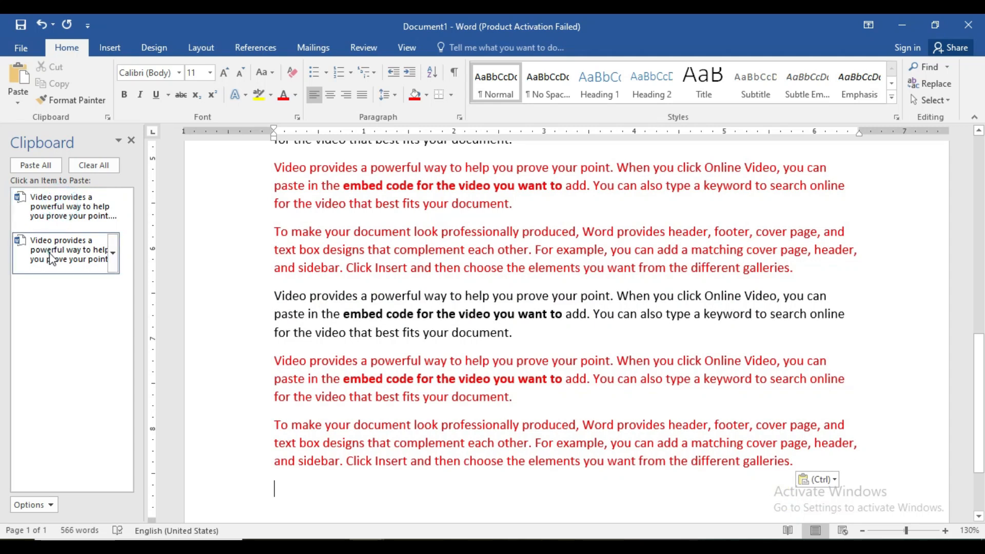
{"action": "left_click", "coordinate": [62, 241]}
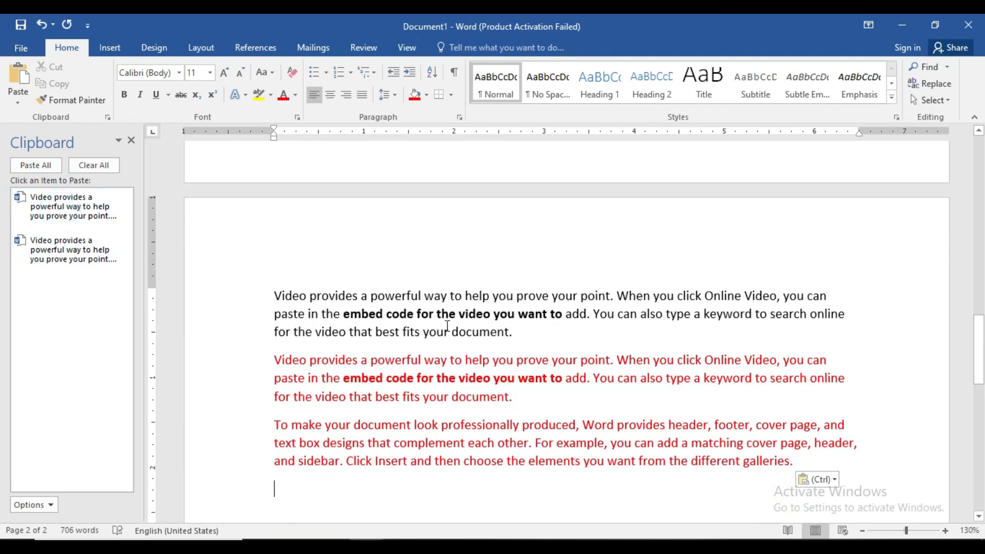
{"action": "left_click", "coordinate": [77, 207]}
{"action": "left_click", "coordinate": [74, 249]}
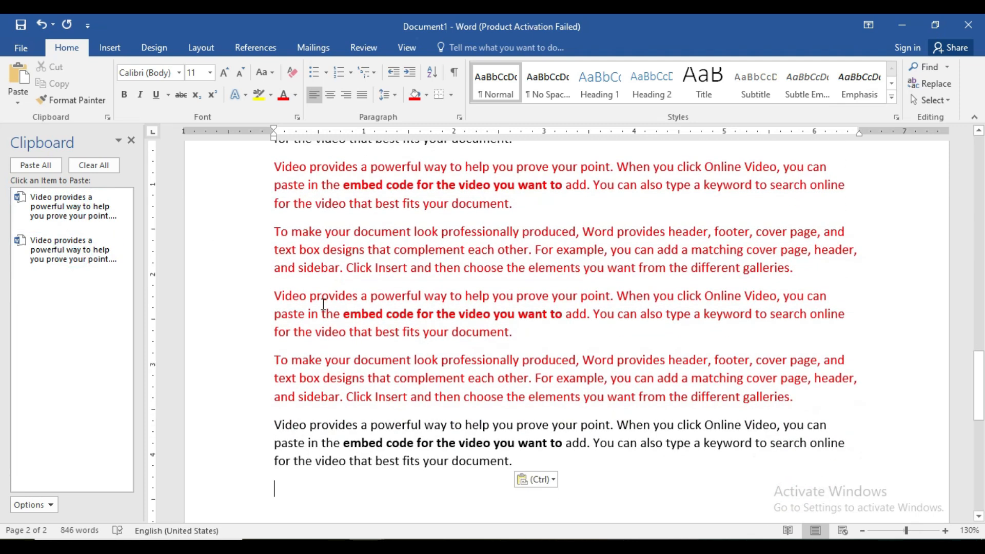
Step: Copy the bold phrase "embed code for the video you want to" from the first paragraph on page 2
{"action": "left_click_drag", "start_coordinate": [979, 361], "coordinate": [979, 327]}
{"action": "left_click", "coordinate": [277, 281]}
{"action": "left_click_drag", "start_coordinate": [274, 282], "coordinate": [532, 330]}
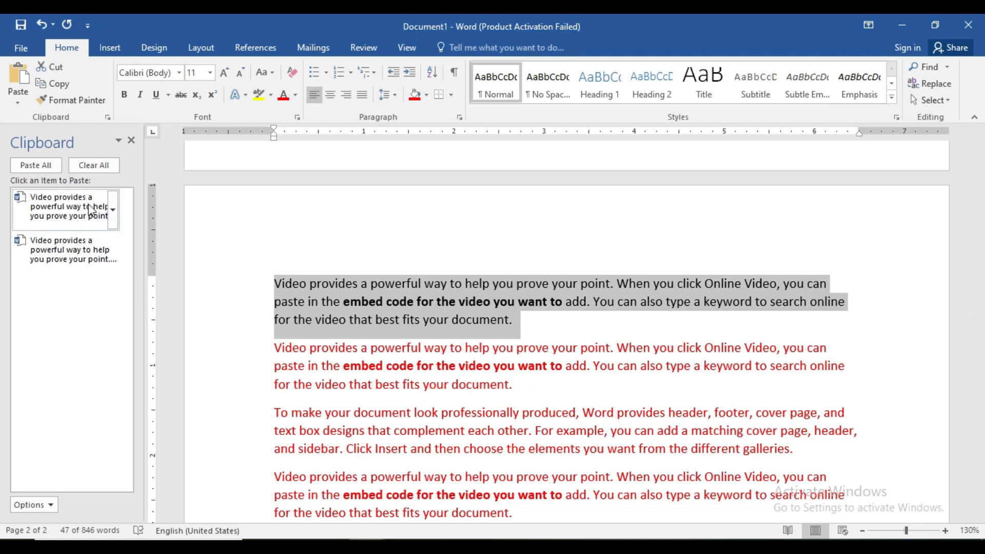
{"action": "left_click", "coordinate": [348, 261]}
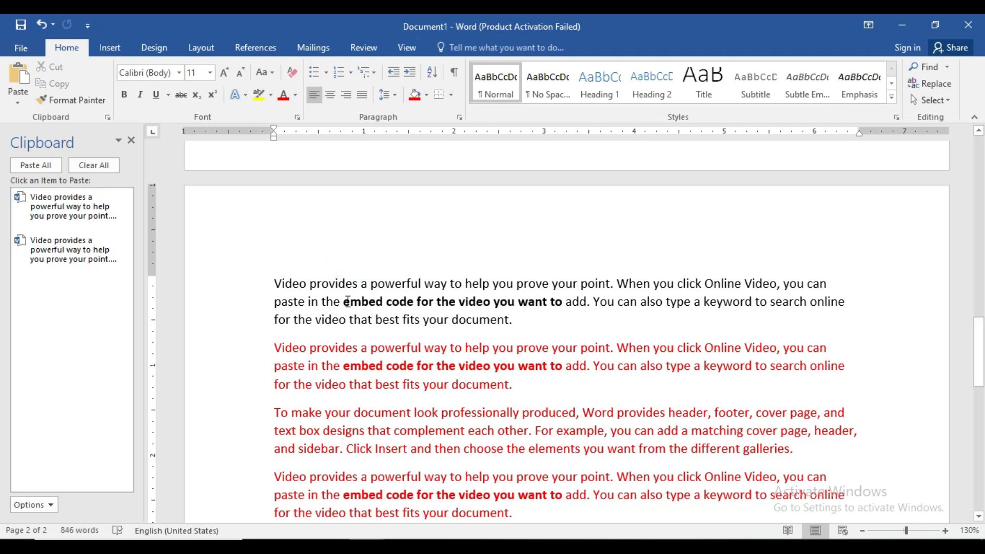
{"action": "left_click_drag", "start_coordinate": [344, 302], "coordinate": [564, 303]}
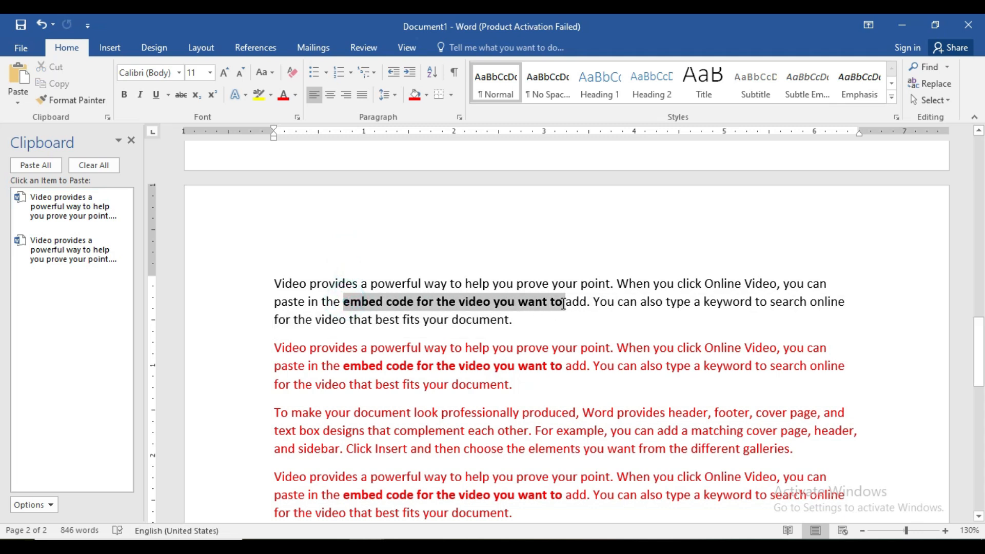
{"action": "key", "text": "ctrl+c"}
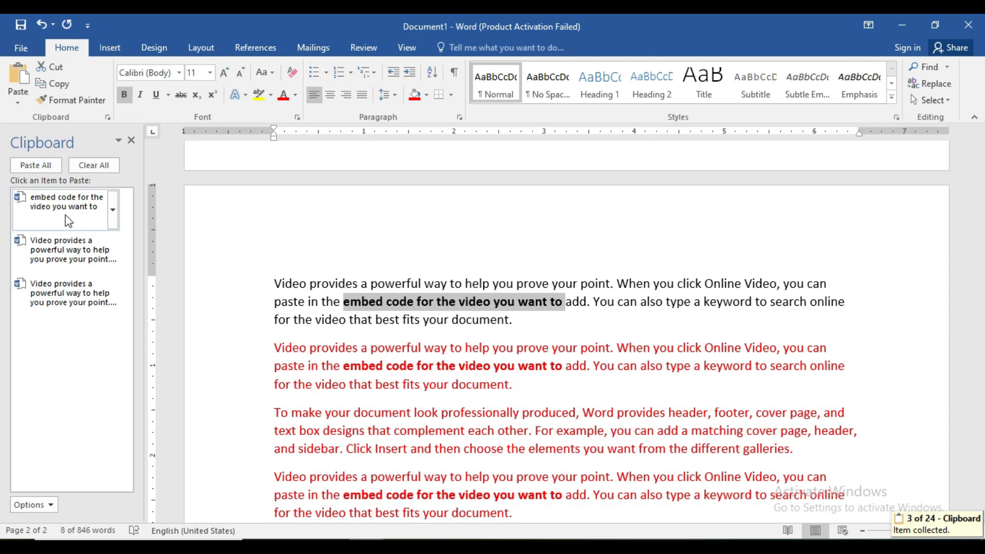
Step: Paste the copied bold phrase on a new line above page 2's first paragraph and clear all collected Clipboard items
{"action": "left_click", "coordinate": [275, 268]}
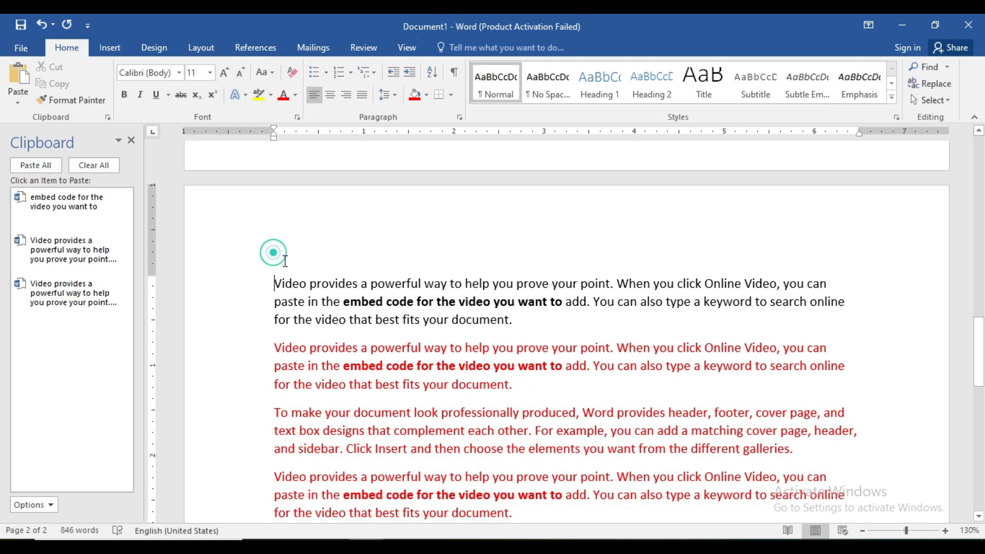
{"action": "key", "text": "Return"}
{"action": "left_click", "coordinate": [286, 270]}
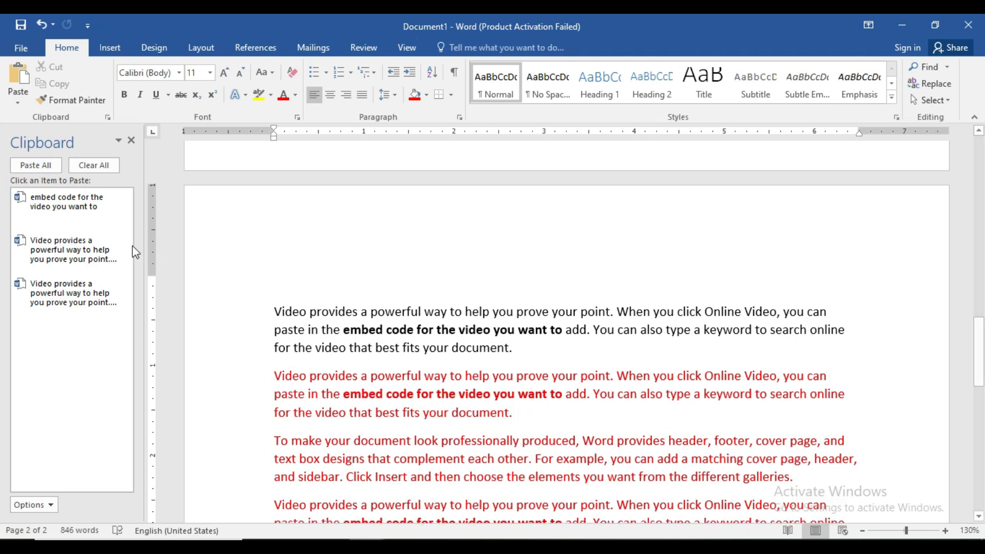
{"action": "left_click", "coordinate": [69, 208]}
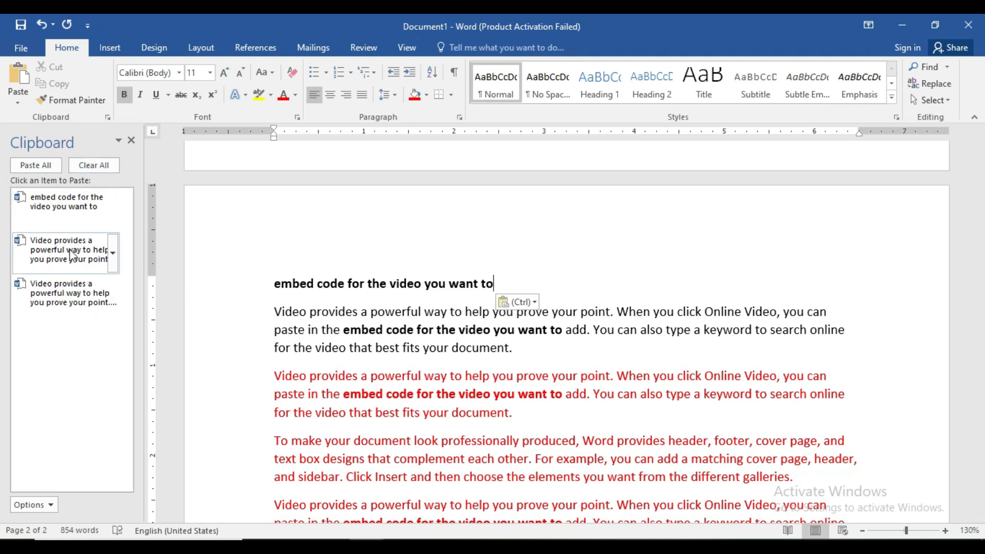
{"action": "left_click", "coordinate": [93, 165]}
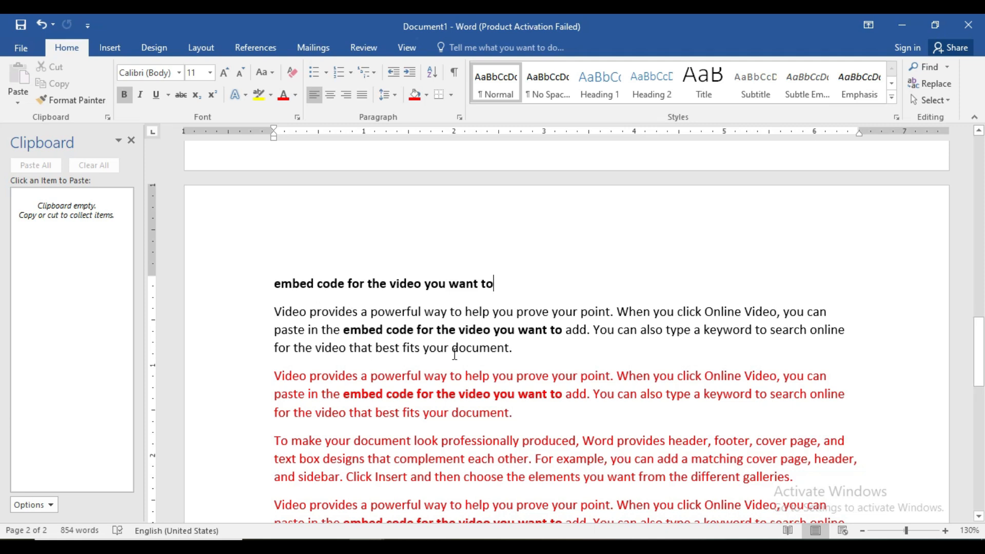
Step: Copy "and sidebar. Click Insert and then choose" from page 1's last red paragraph, paste it on the empty line below, and close the Clipboard
{"action": "left_click_drag", "start_coordinate": [979, 352], "coordinate": [982, 301]}
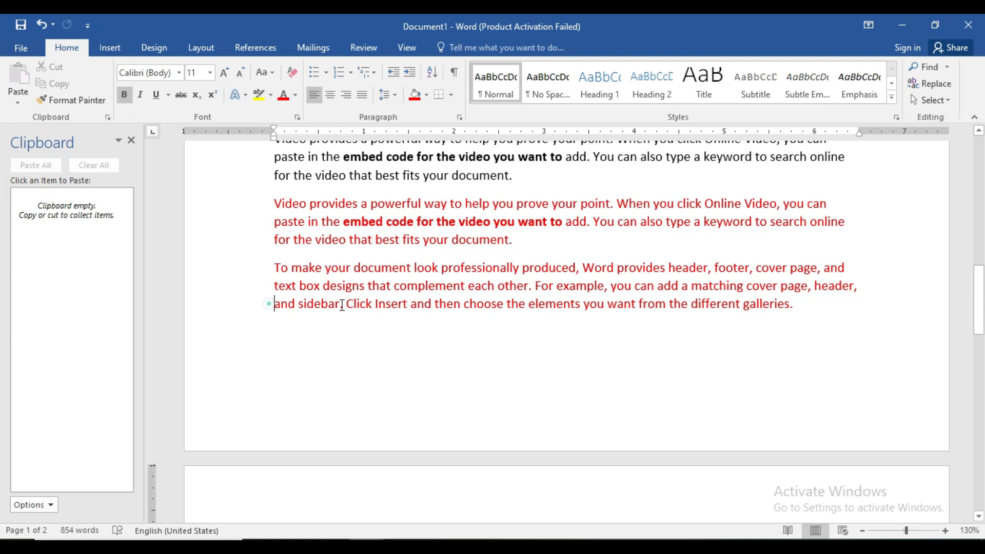
{"action": "left_click_drag", "start_coordinate": [272, 304], "coordinate": [507, 304]}
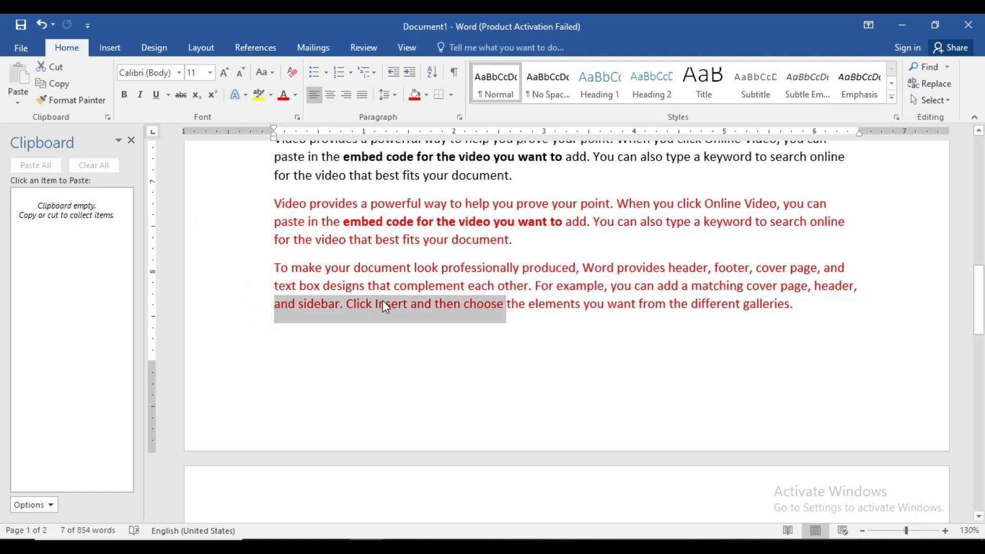
{"action": "key", "text": "ctrl+c"}
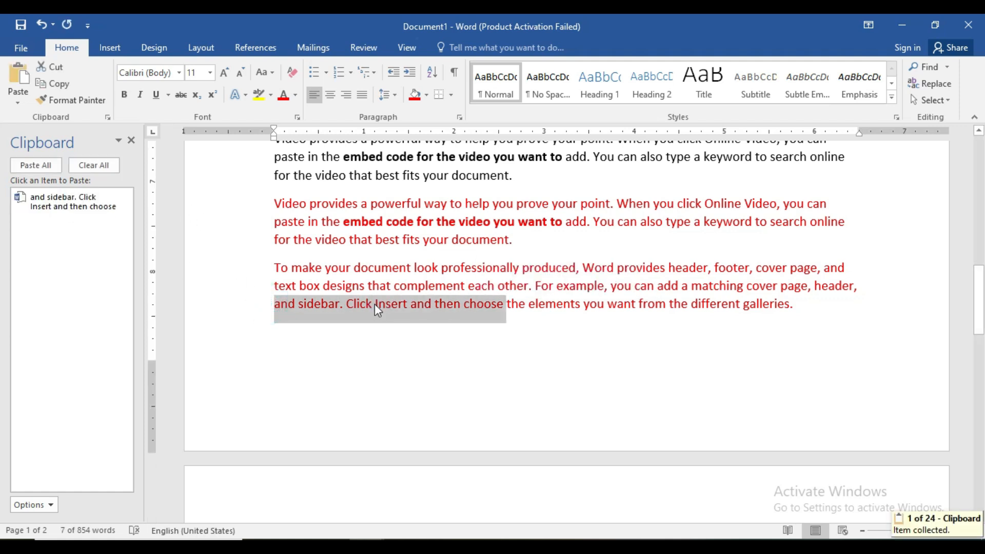
{"action": "left_click", "coordinate": [271, 332]}
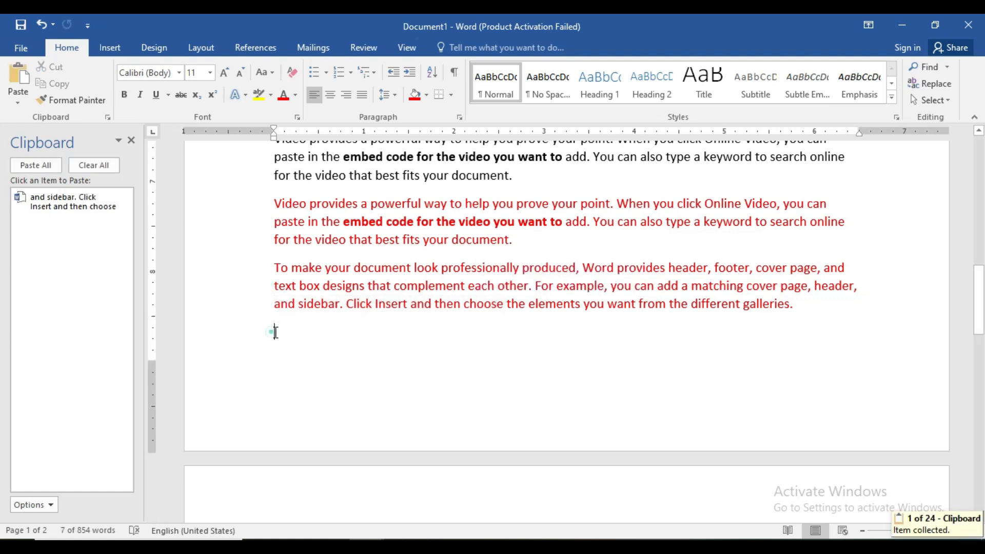
{"action": "left_click", "coordinate": [72, 202]}
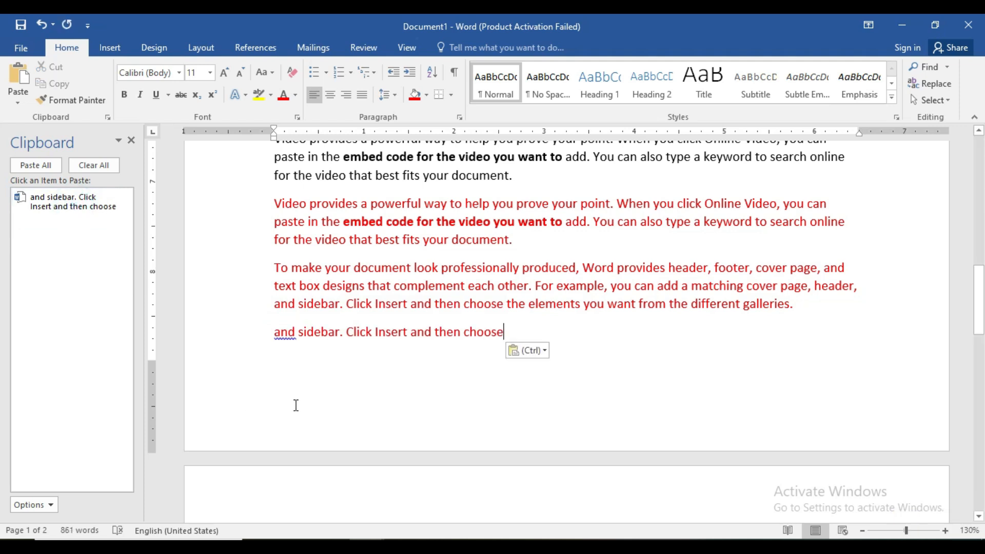
{"action": "left_click", "coordinate": [130, 141]}
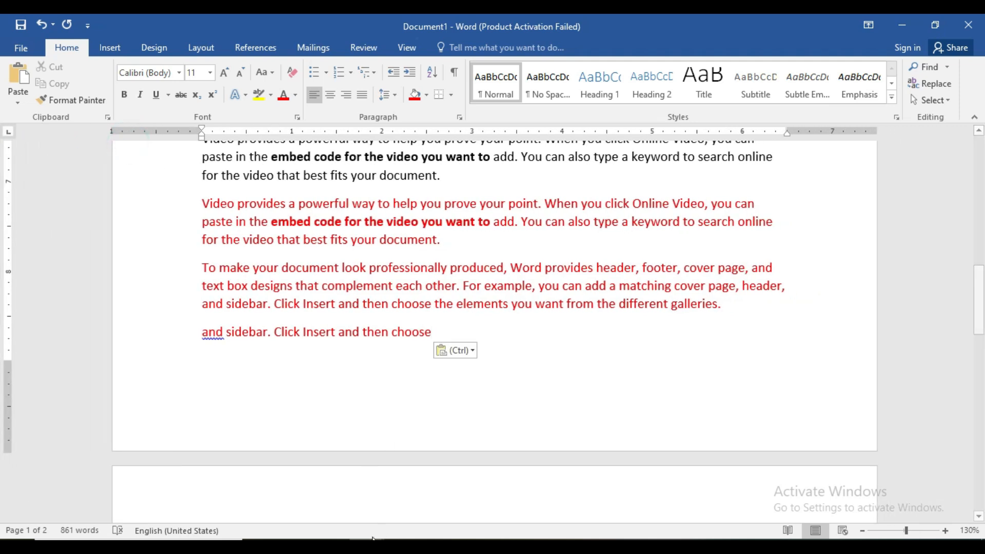
Step: Check the Ctrl+D entry in the shortcut list document and return to the beginning of Document1
{"action": "mouse_move", "coordinate": [347, 523]}
{"action": "left_click", "coordinate": [317, 502]}
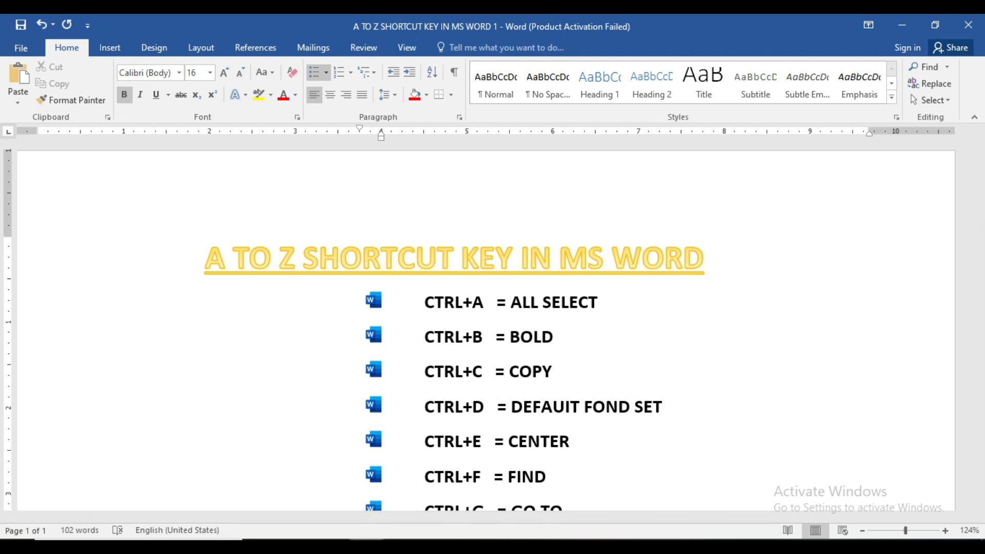
{"action": "mouse_move", "coordinate": [372, 528]}
{"action": "left_click", "coordinate": [419, 481]}
{"action": "left_click_drag", "start_coordinate": [978, 321], "coordinate": [981, 188]}
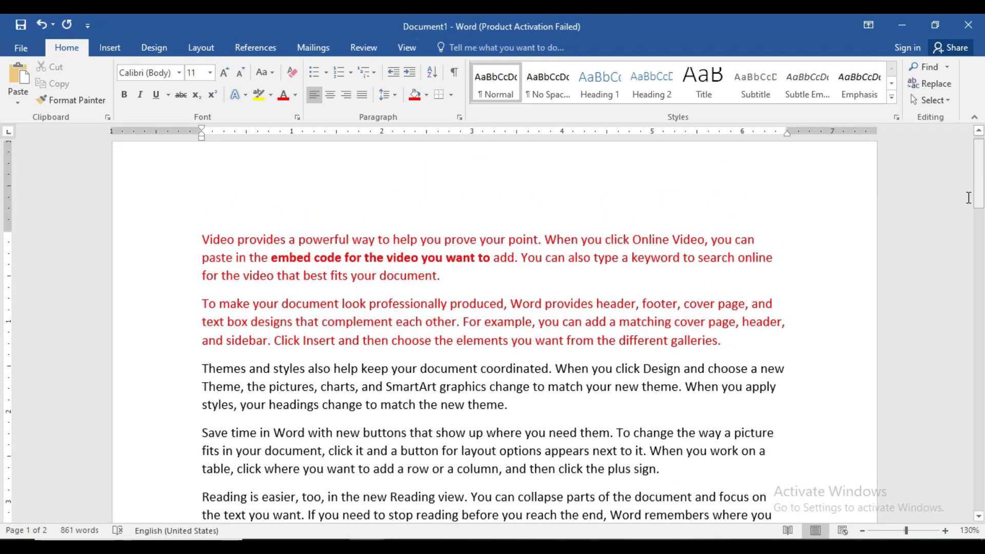
{"action": "left_click", "coordinate": [428, 331]}
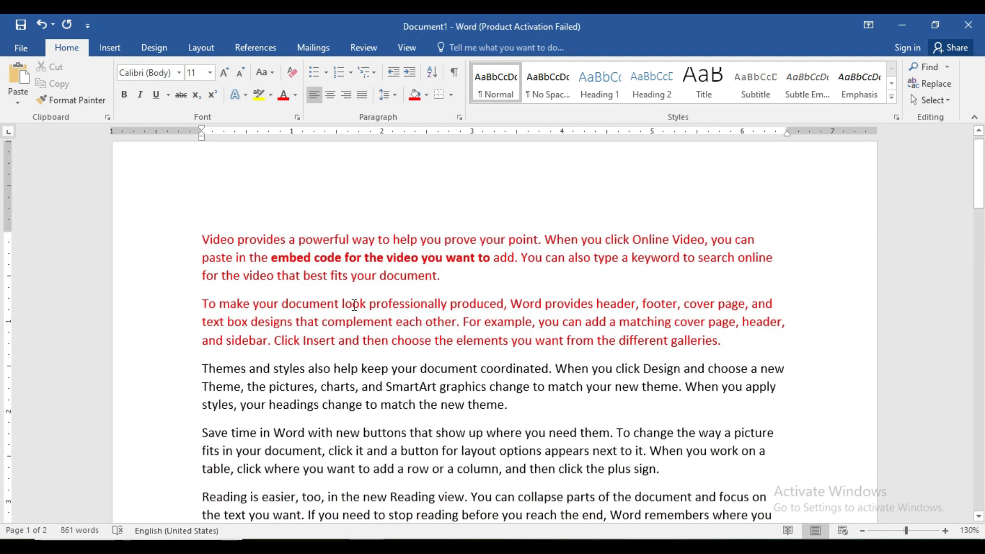
Step: Open the Font settings for "Themes and styles also help keep" in the third paragraph and choose red as the font colour
{"action": "left_click", "coordinate": [925, 532]}
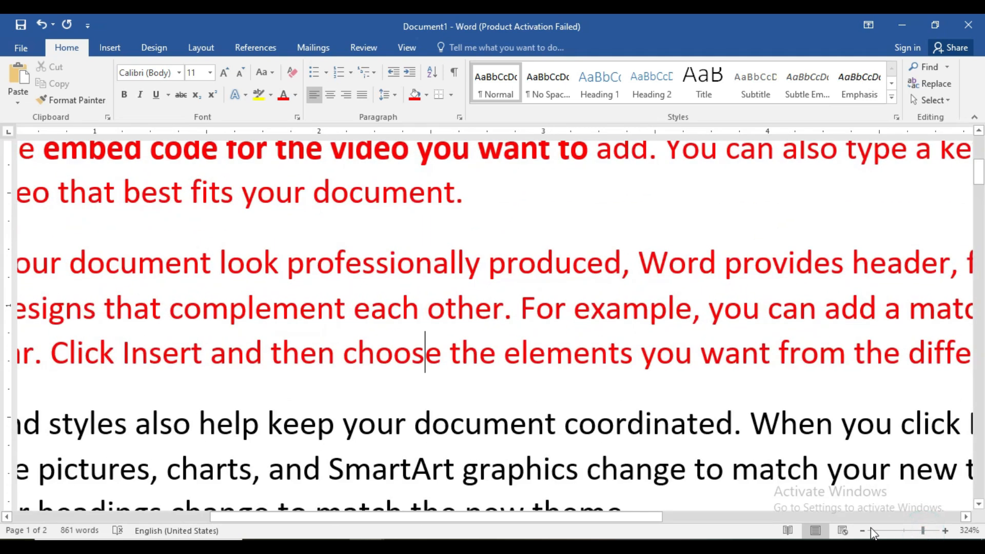
{"action": "left_click", "coordinate": [913, 531]}
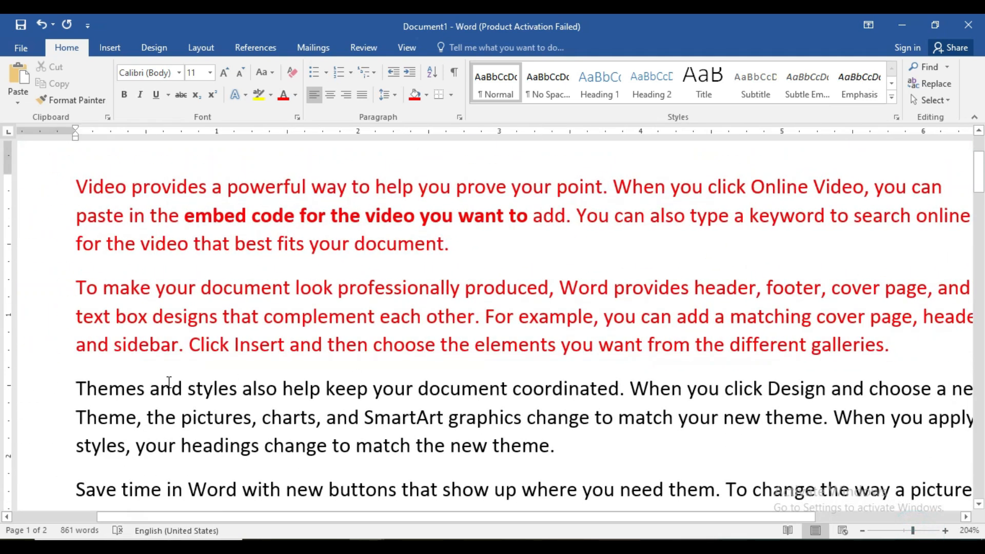
{"action": "left_click_drag", "start_coordinate": [74, 390], "coordinate": [370, 390]}
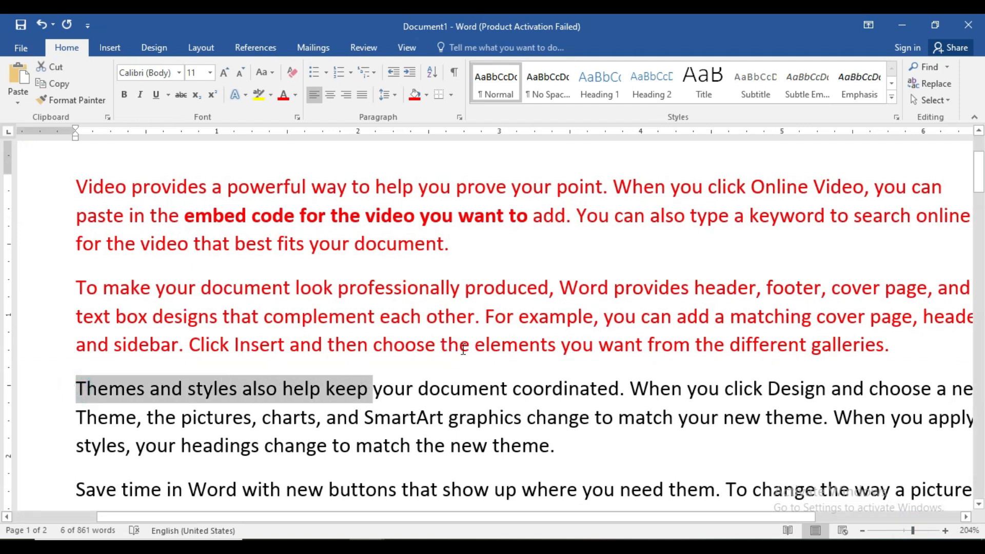
{"action": "key", "text": "ctrl+d"}
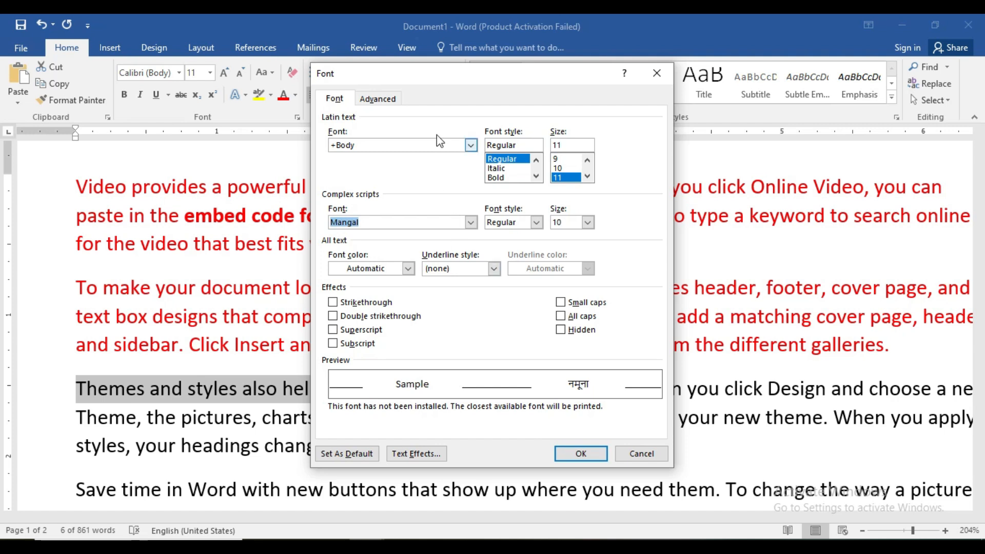
{"action": "left_click_drag", "start_coordinate": [464, 73], "coordinate": [557, 66]}
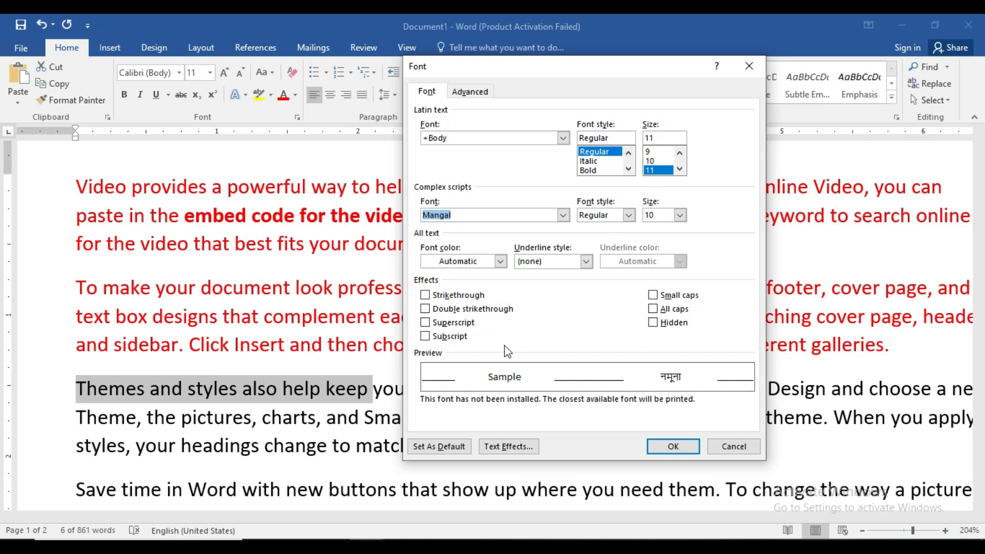
{"action": "left_click", "coordinate": [501, 262]}
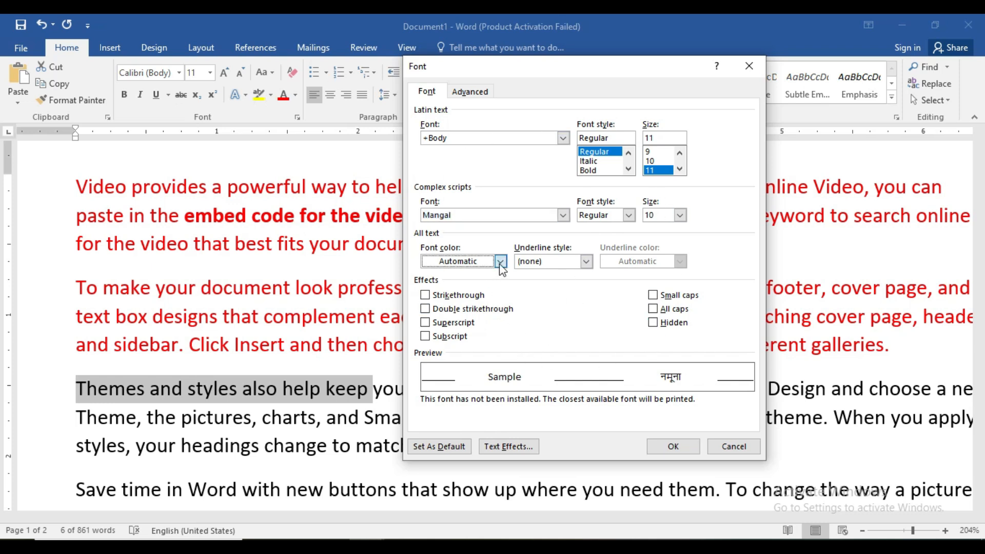
{"action": "left_click", "coordinate": [444, 390]}
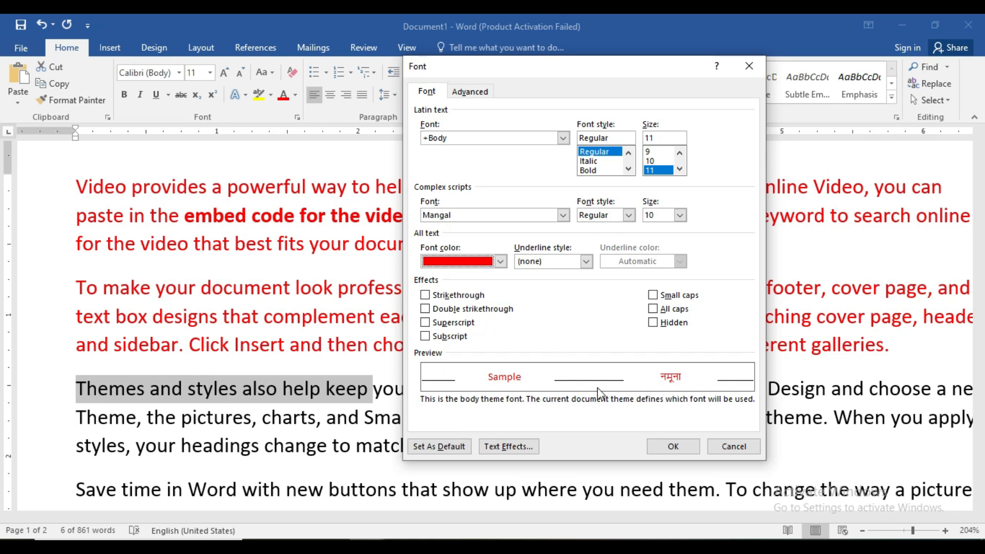
Step: Set the Latin text font size of the selected words to 18
{"action": "left_click", "coordinate": [680, 169]}
{"action": "left_click", "coordinate": [680, 168]}
{"action": "left_click", "coordinate": [680, 169]}
{"action": "left_click", "coordinate": [680, 169]}
{"action": "left_click", "coordinate": [659, 170]}
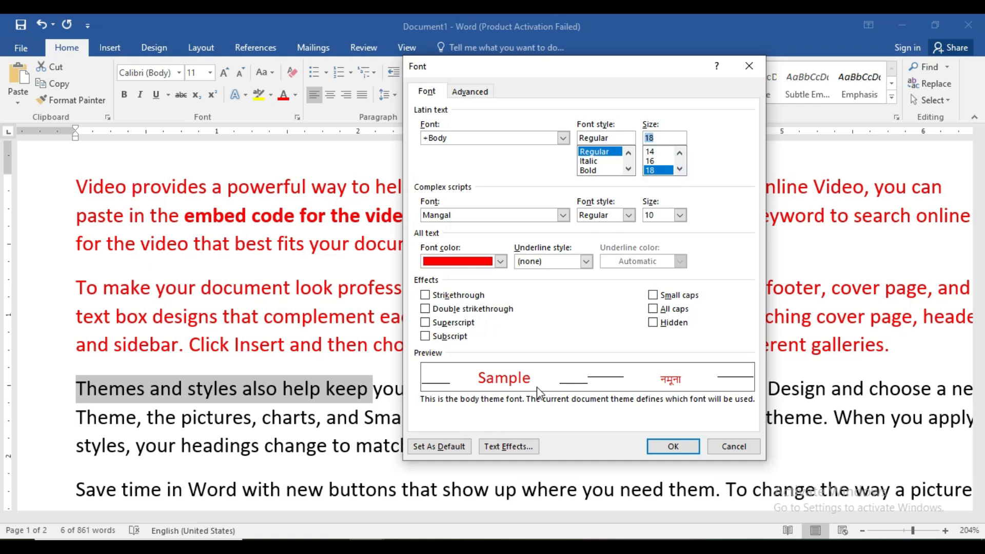
Step: Choose a line underline style for the selected words and set the underline colour to light blue after trying yellow
{"action": "left_click", "coordinate": [586, 261]}
{"action": "left_click", "coordinate": [563, 311]}
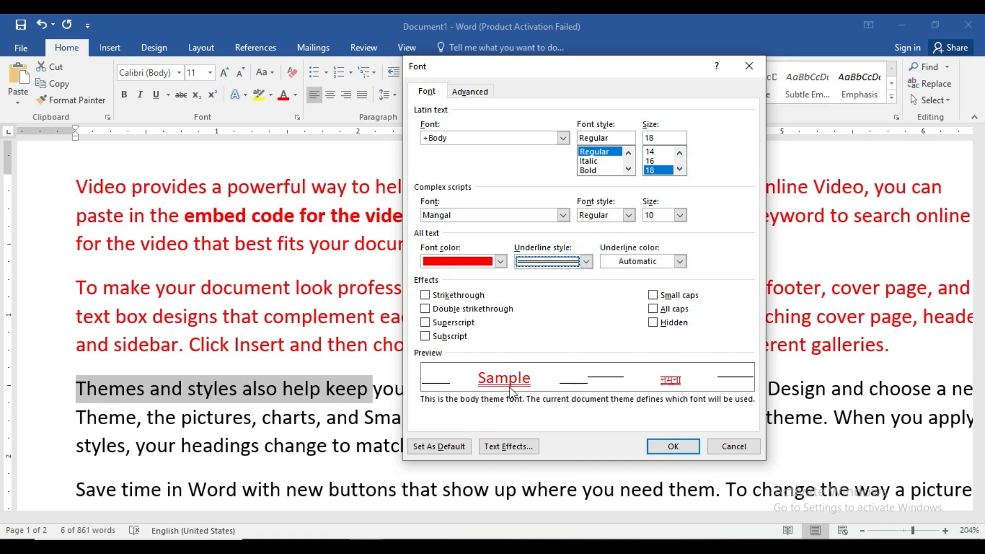
{"action": "left_click", "coordinate": [680, 261]}
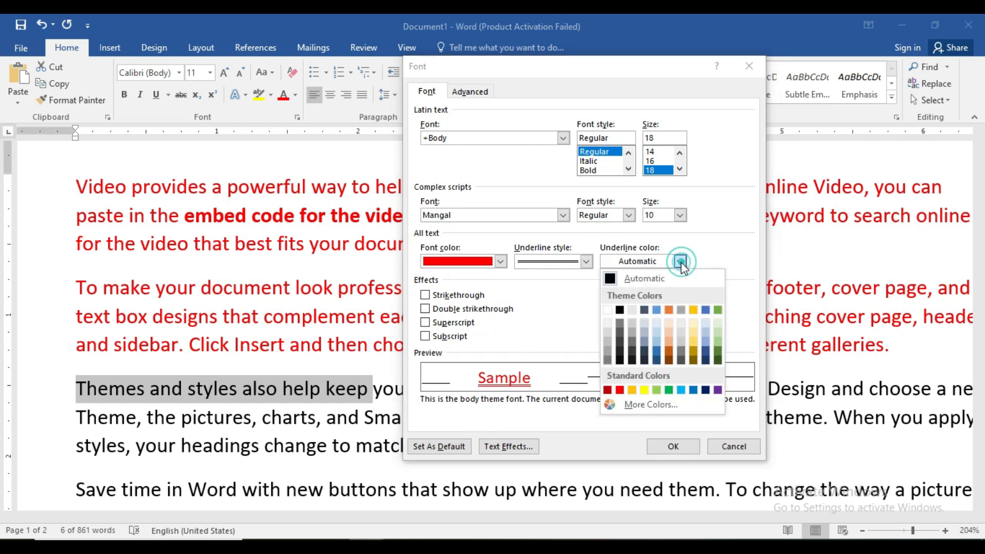
{"action": "left_click", "coordinate": [644, 390]}
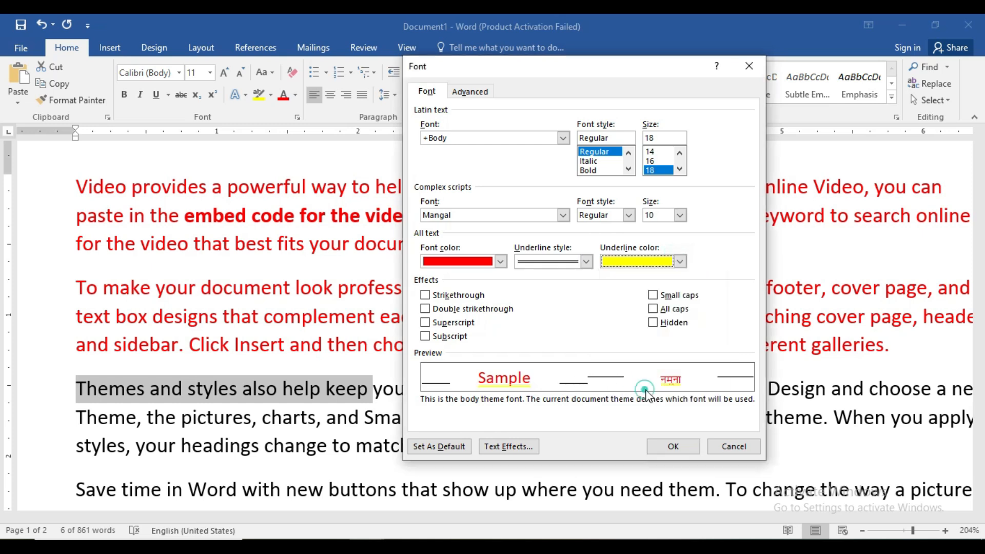
{"action": "left_click", "coordinate": [680, 261]}
{"action": "left_click", "coordinate": [681, 390]}
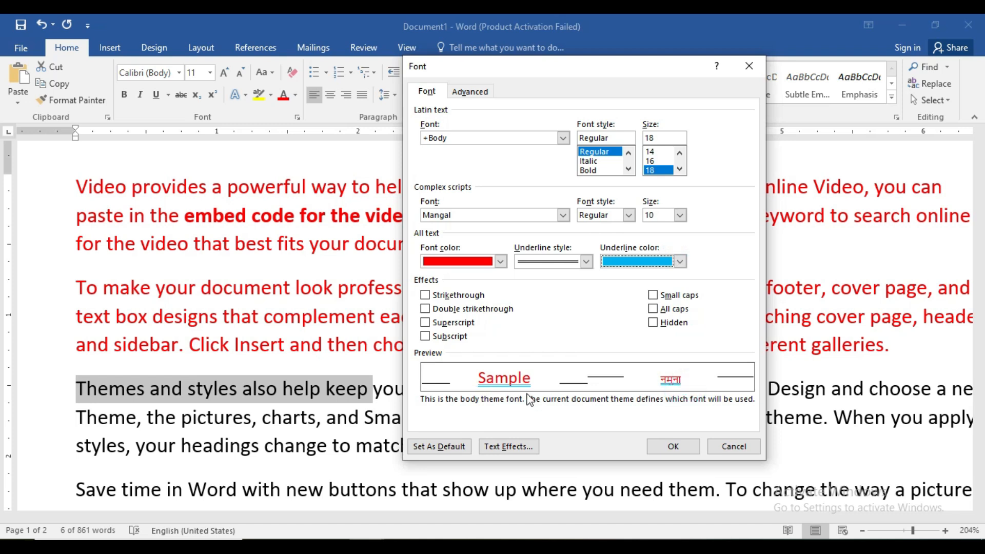
Step: Try the strikethrough, double strikethrough, superscript and subscript effects on the selected words, clearing each one again
{"action": "left_click", "coordinate": [426, 296]}
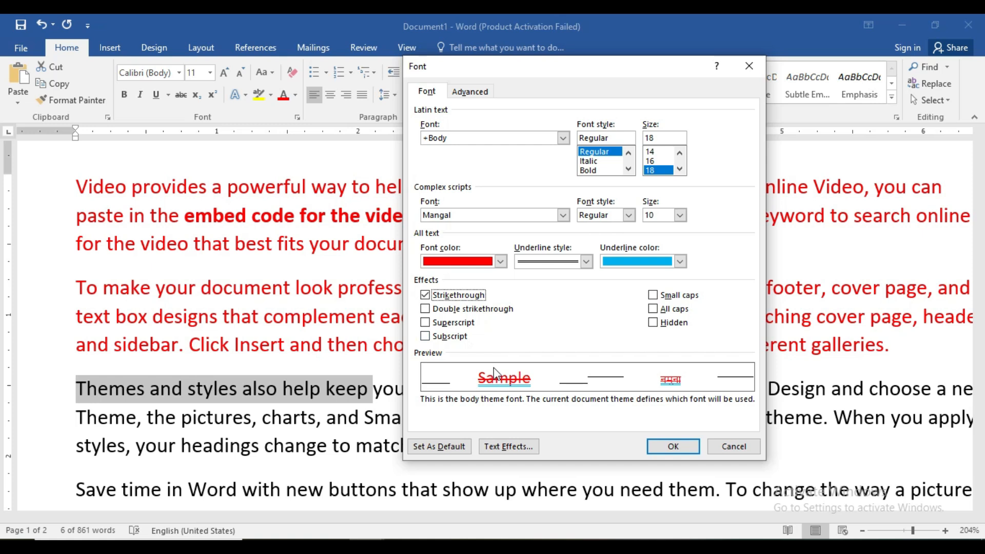
{"action": "left_click", "coordinate": [425, 309]}
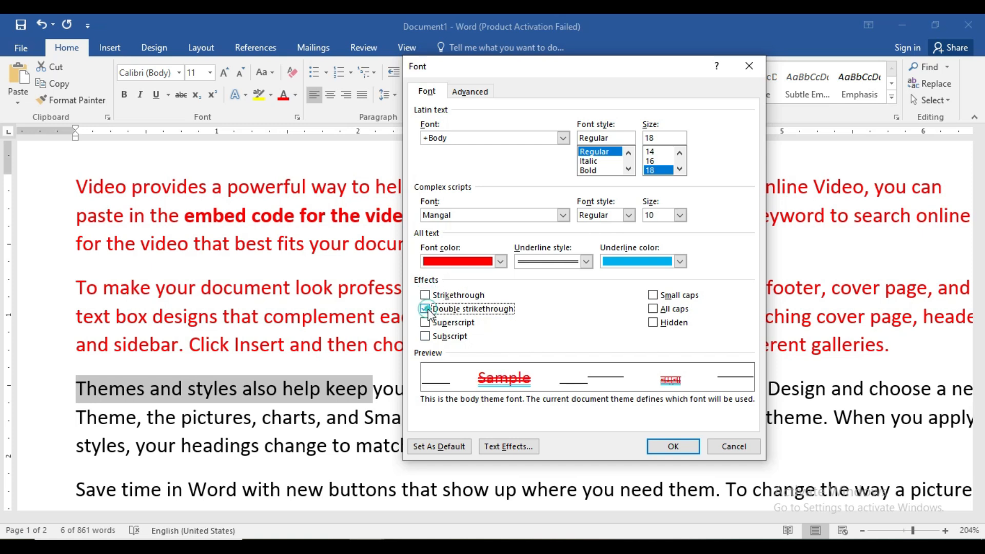
{"action": "left_click", "coordinate": [425, 309]}
{"action": "left_click", "coordinate": [425, 323]}
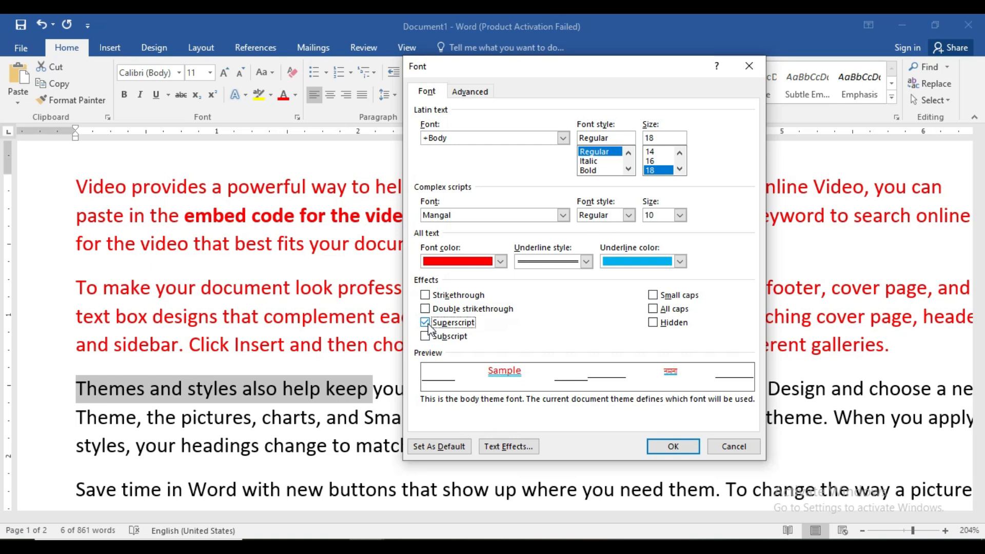
{"action": "left_click", "coordinate": [428, 327]}
{"action": "left_click", "coordinate": [427, 336]}
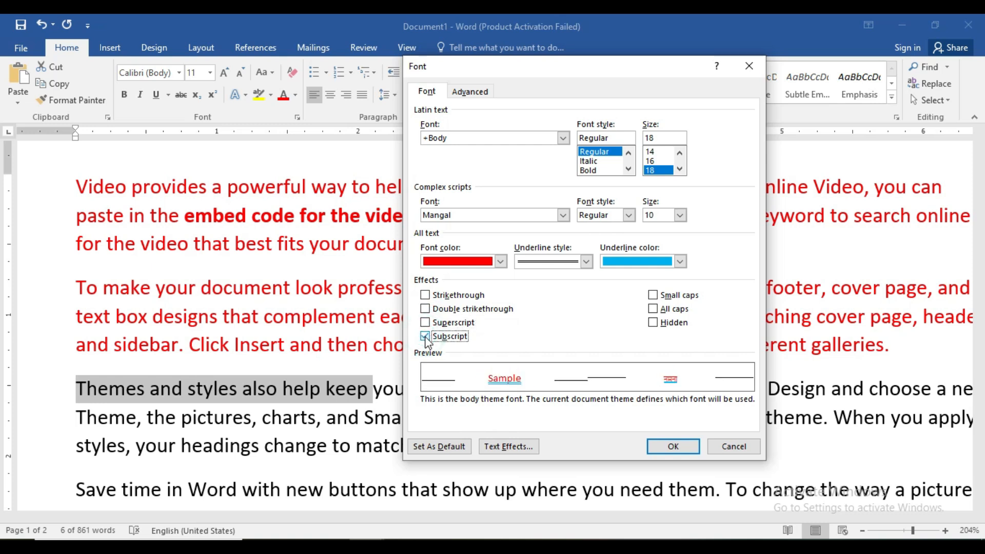
{"action": "left_click", "coordinate": [426, 337]}
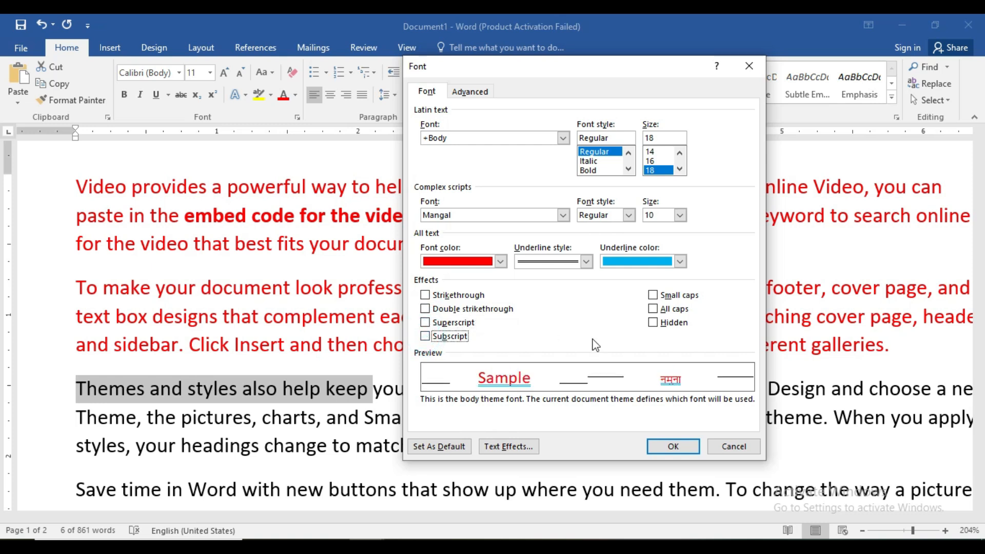
Step: Try the small caps and all caps effects on the selected words, clearing each one again
{"action": "left_click", "coordinate": [653, 296]}
{"action": "left_click", "coordinate": [653, 297]}
{"action": "left_click", "coordinate": [654, 308]}
{"action": "left_click", "coordinate": [655, 308]}
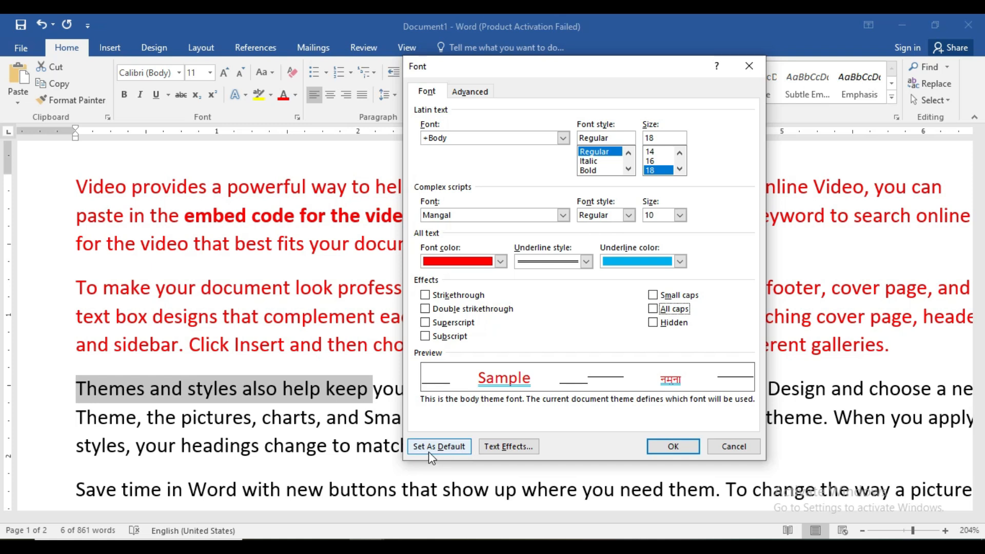
Step: Give the selected words a gradient text fill, moving a middle gradient stop to 53% and colouring it red
{"action": "left_click", "coordinate": [497, 449]}
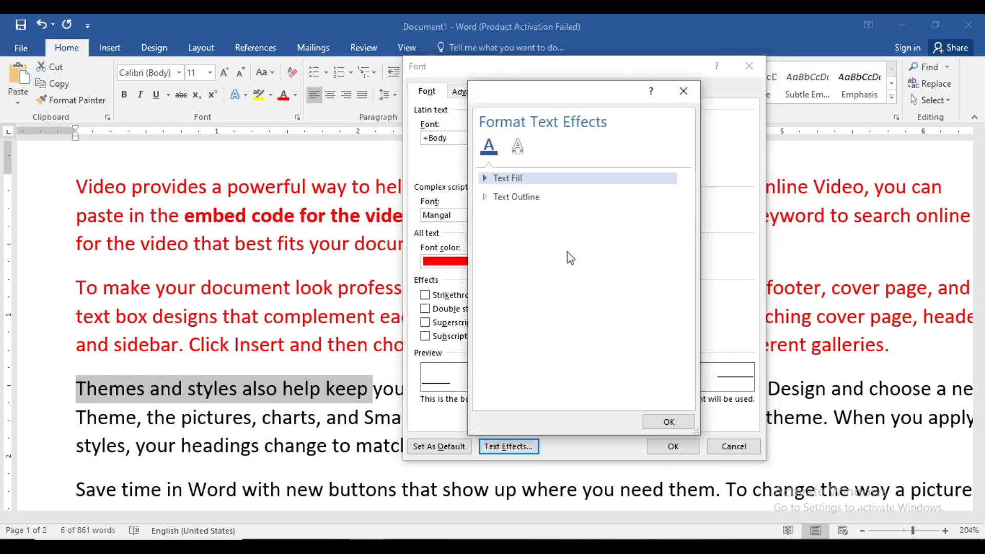
{"action": "left_click", "coordinate": [535, 179]}
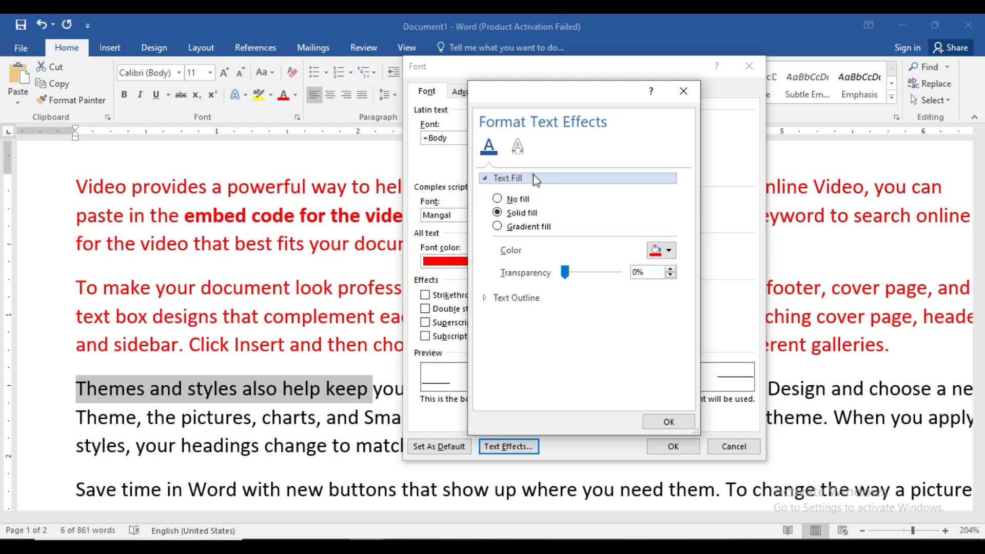
{"action": "left_click", "coordinate": [510, 230]}
{"action": "left_click_drag", "start_coordinate": [593, 348], "coordinate": [571, 354]}
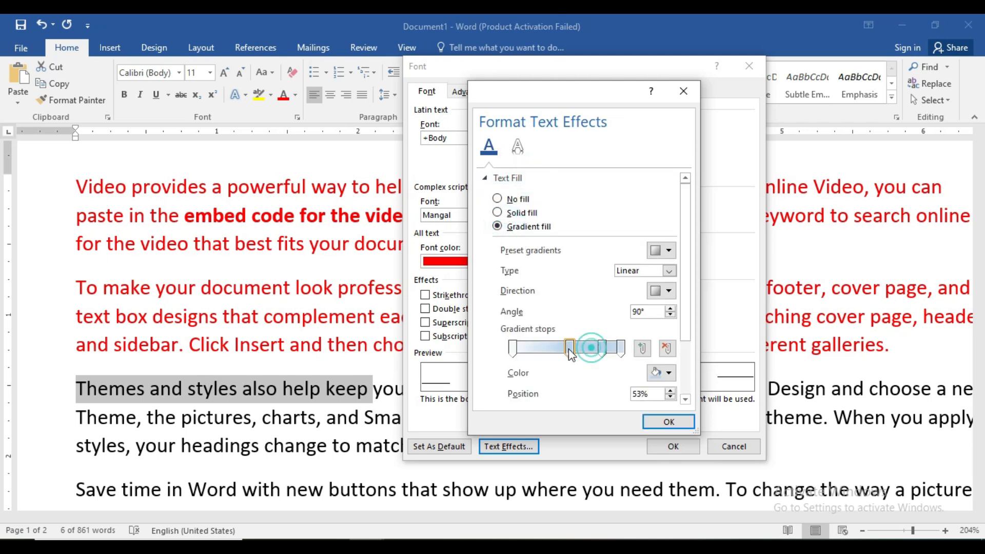
{"action": "left_click", "coordinate": [669, 373]}
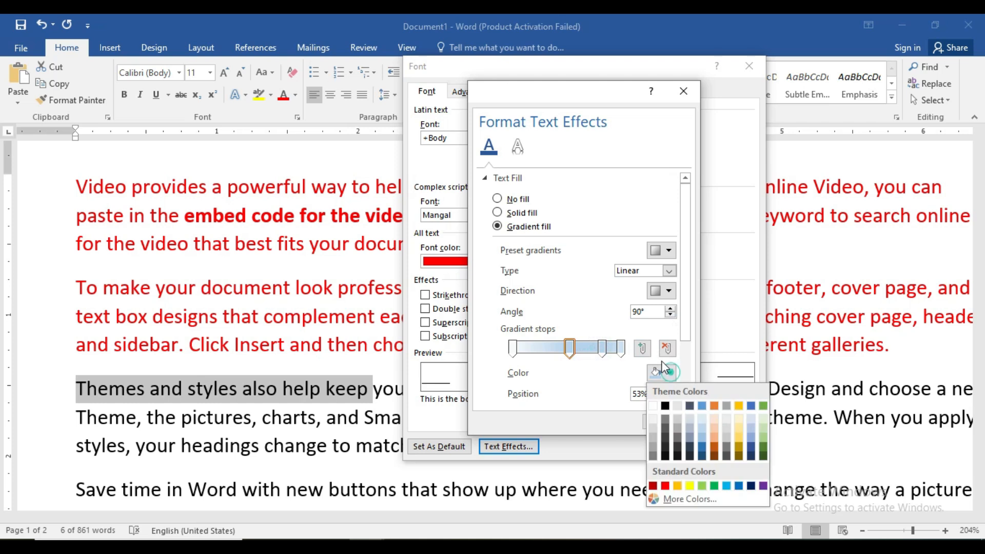
{"action": "left_click", "coordinate": [666, 486]}
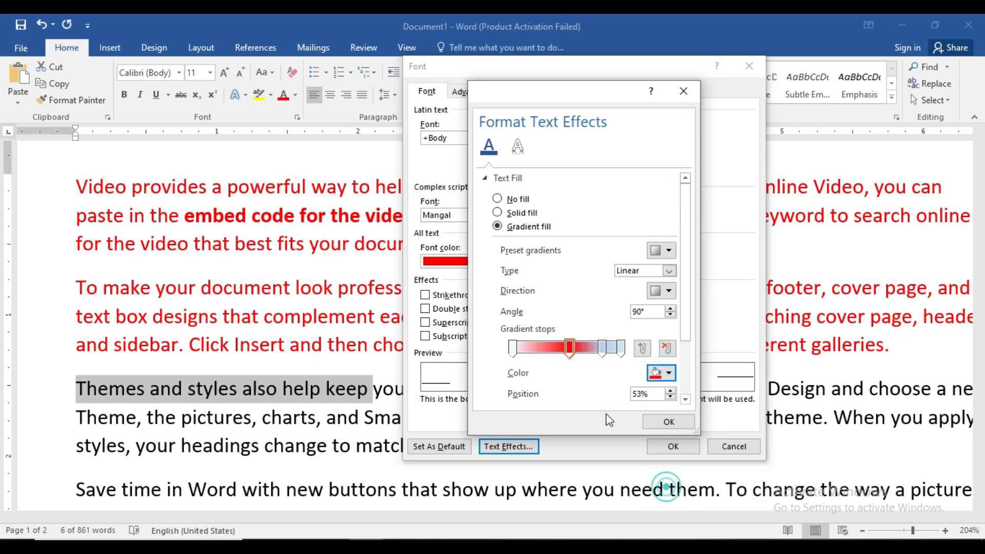
Step: Colour the gradient stop at 83% light blue and the final stop at 100% green
{"action": "left_click", "coordinate": [602, 348]}
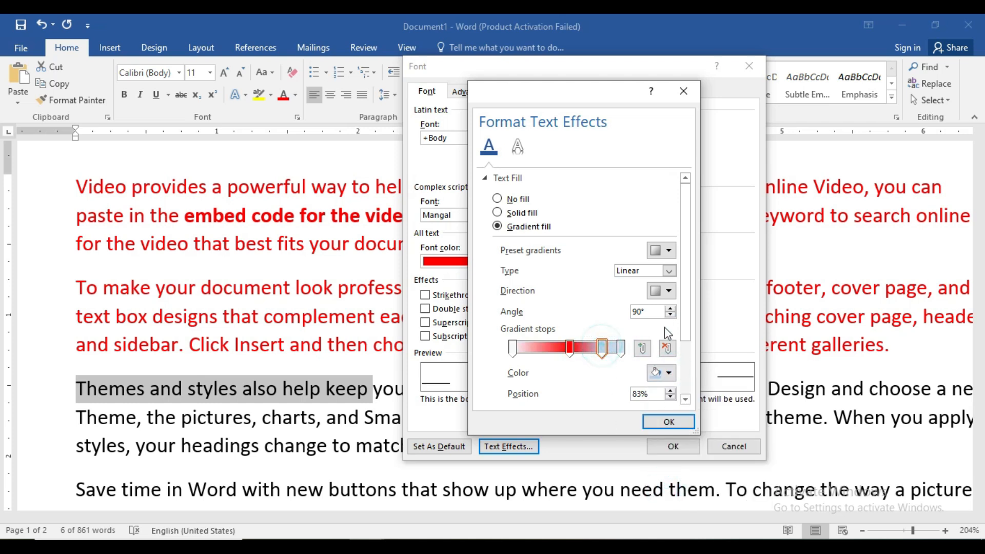
{"action": "left_click", "coordinate": [662, 379]}
{"action": "left_click", "coordinate": [725, 488]}
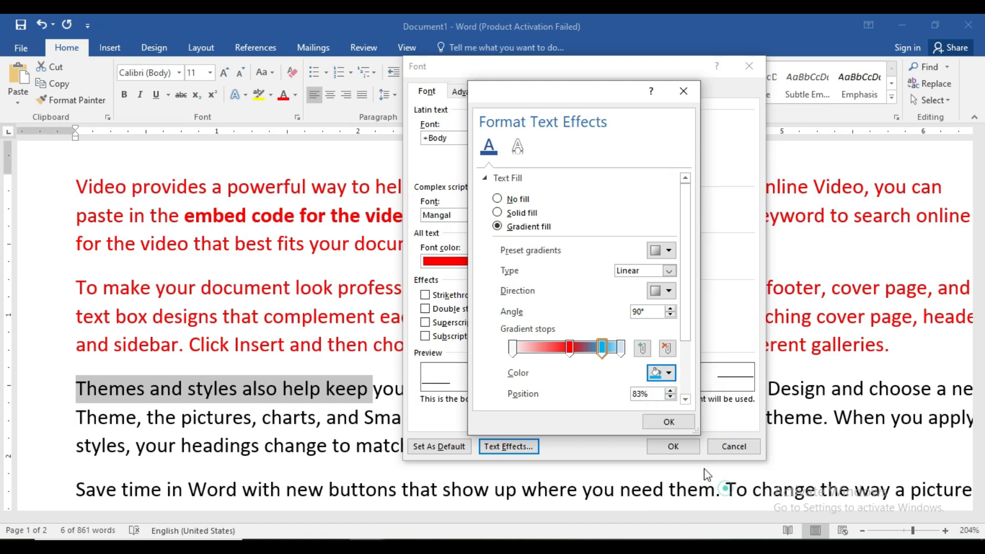
{"action": "left_click", "coordinate": [621, 348]}
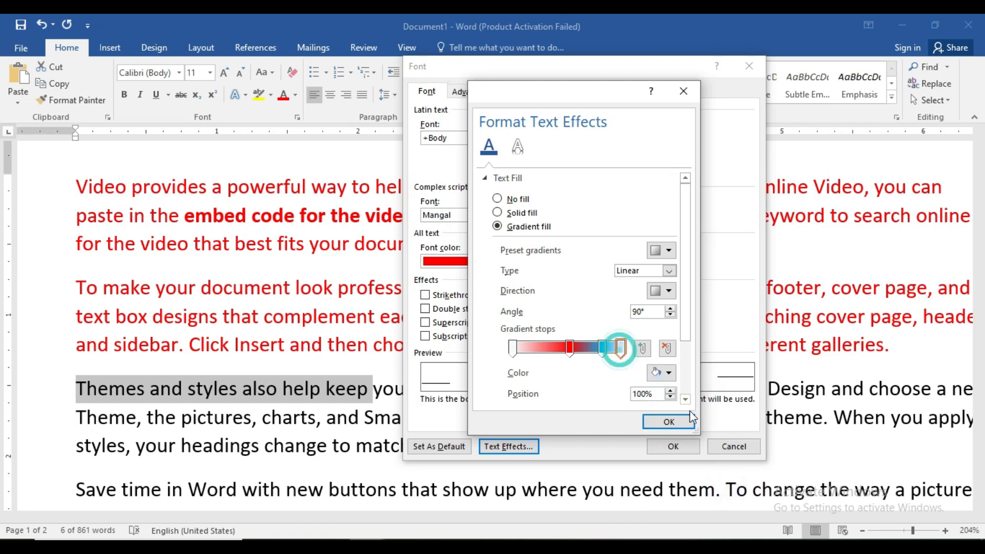
{"action": "left_click", "coordinate": [660, 376]}
{"action": "left_click", "coordinate": [701, 487]}
Step: Remove the first gradient stop, shift the red stop towards the start and the light blue stop to 63%, and apply the font settings
{"action": "left_click", "coordinate": [513, 348]}
{"action": "left_click", "coordinate": [667, 348]}
{"action": "left_click_drag", "start_coordinate": [570, 344], "coordinate": [542, 345]}
{"action": "left_click_drag", "start_coordinate": [603, 347], "coordinate": [581, 352]}
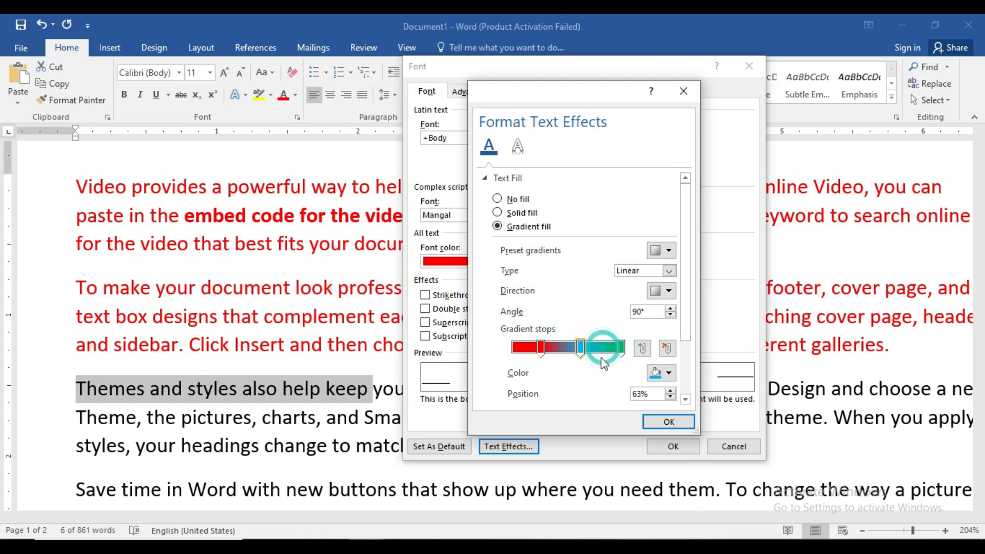
{"action": "left_click", "coordinate": [651, 422]}
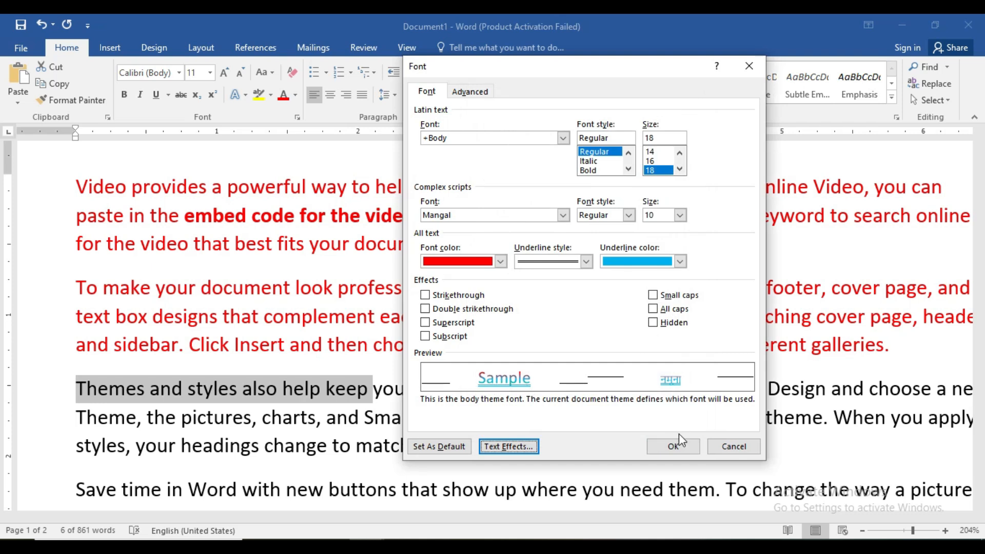
{"action": "left_click", "coordinate": [674, 448]}
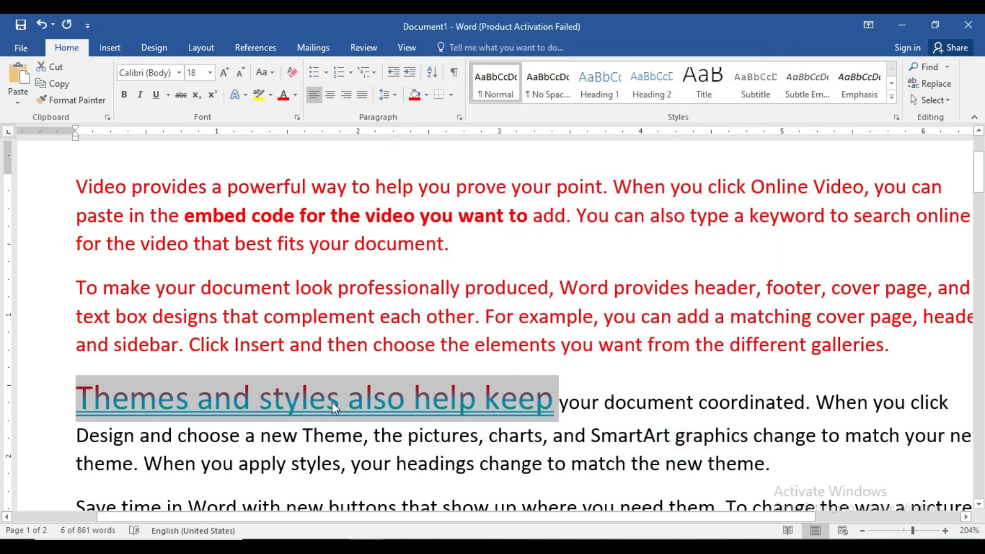
Step: Clear all formatting from the entire Document1 text and return to its beginning
{"action": "left_click", "coordinate": [460, 417]}
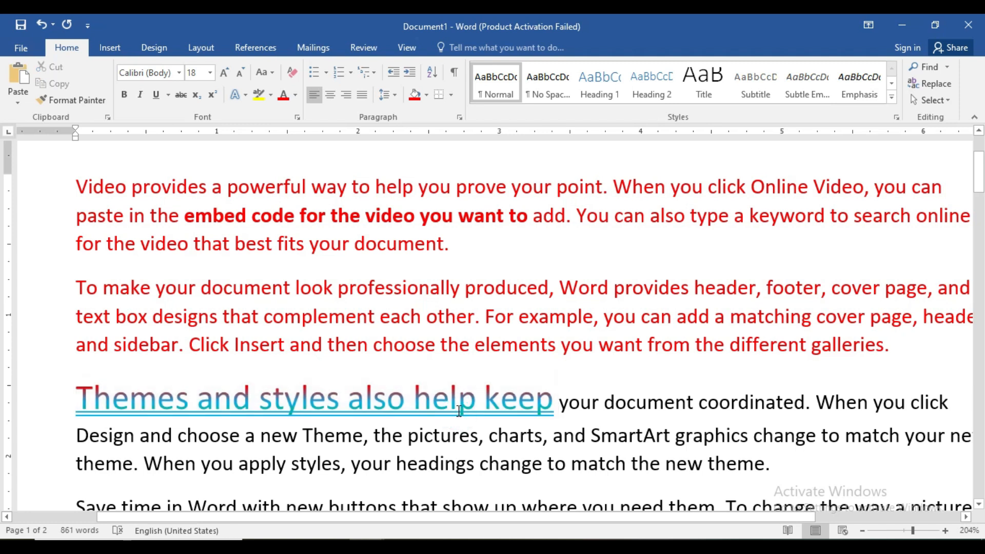
{"action": "key", "text": "ctrl+a"}
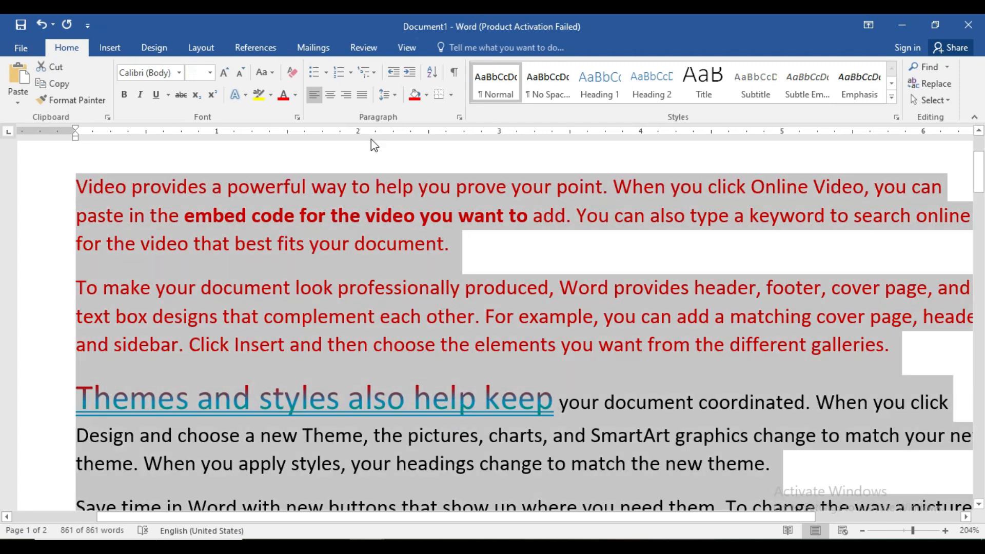
{"action": "left_click", "coordinate": [292, 72]}
{"action": "scroll", "coordinate": [496, 357], "scroll_direction": "down", "scroll_amount": 6}
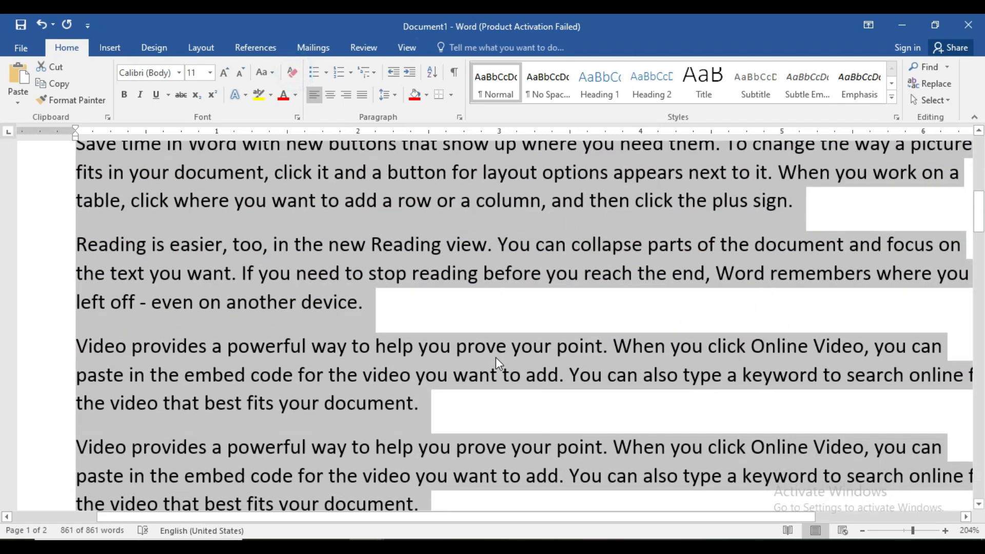
{"action": "scroll", "coordinate": [496, 357], "scroll_direction": "up", "scroll_amount": 4}
{"action": "left_click", "coordinate": [496, 357]}
{"action": "scroll", "coordinate": [495, 357], "scroll_direction": "up", "scroll_amount": 4}
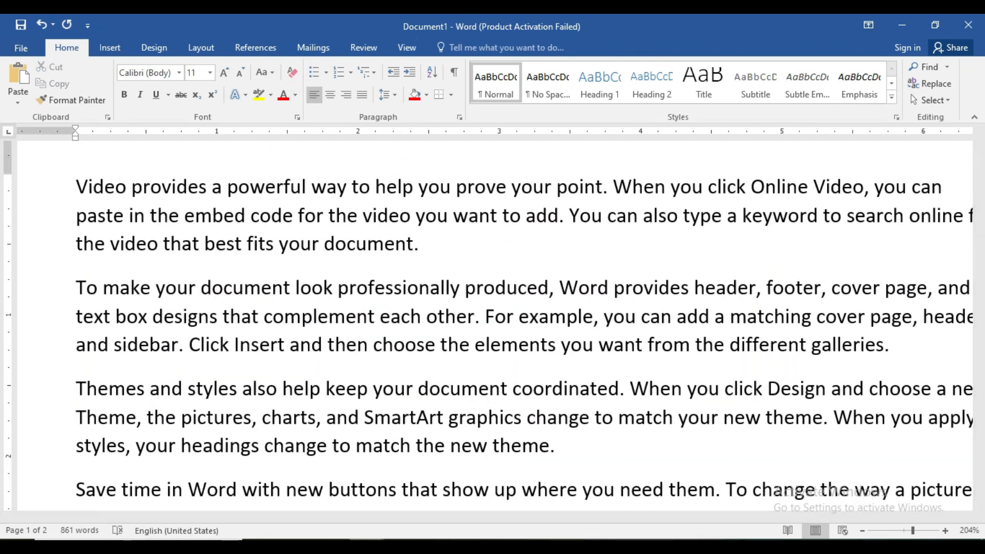
Step: Check the Ctrl+E entry in the shortcut list document and return to Document1
{"action": "mouse_move", "coordinate": [367, 545]}
{"action": "left_click", "coordinate": [339, 507]}
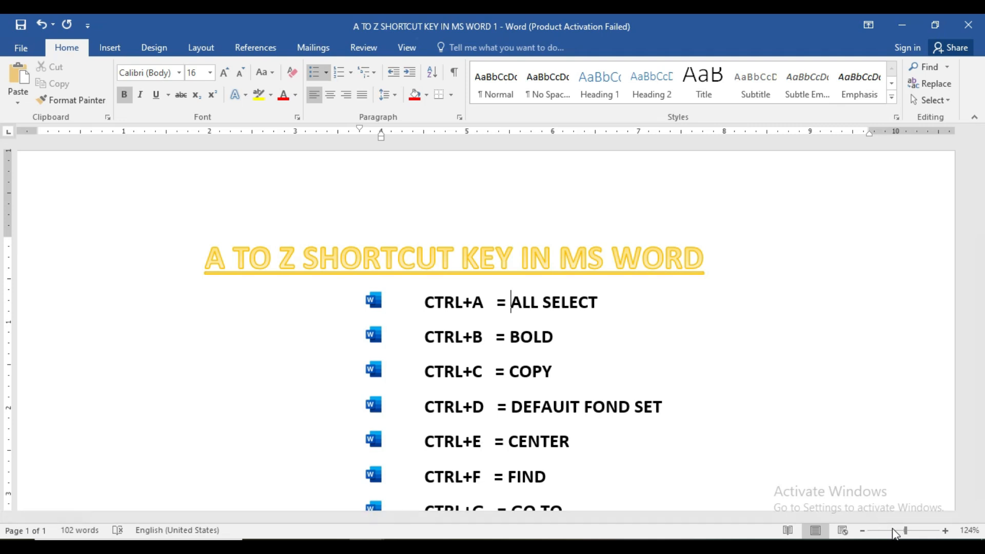
{"action": "mouse_move", "coordinate": [364, 540]}
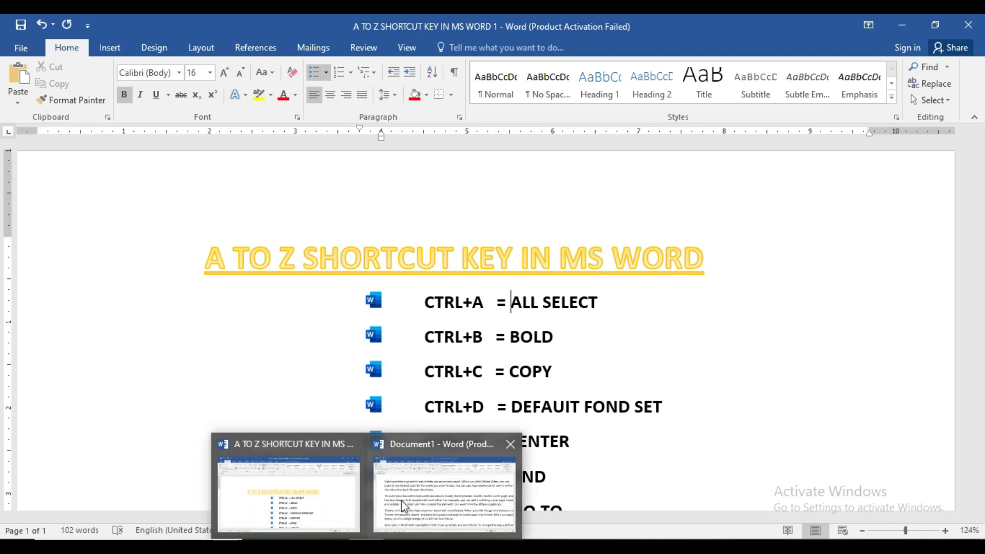
{"action": "left_click", "coordinate": [411, 494]}
Step: Center the first paragraph of Document1, which begins with "Video provides a powerful way"
{"action": "left_click", "coordinate": [899, 532]}
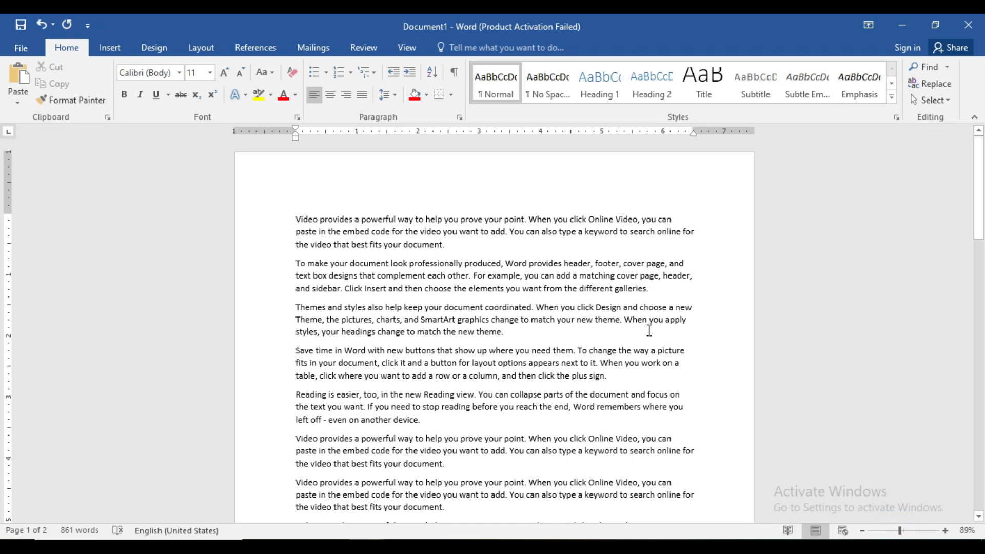
{"action": "left_click", "coordinate": [904, 531]}
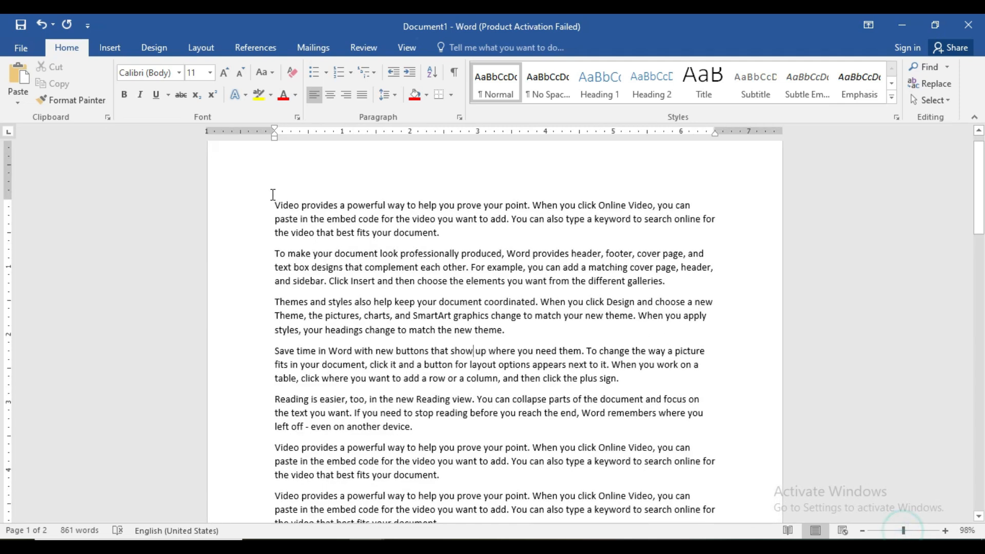
{"action": "left_click_drag", "start_coordinate": [275, 205], "coordinate": [443, 237]}
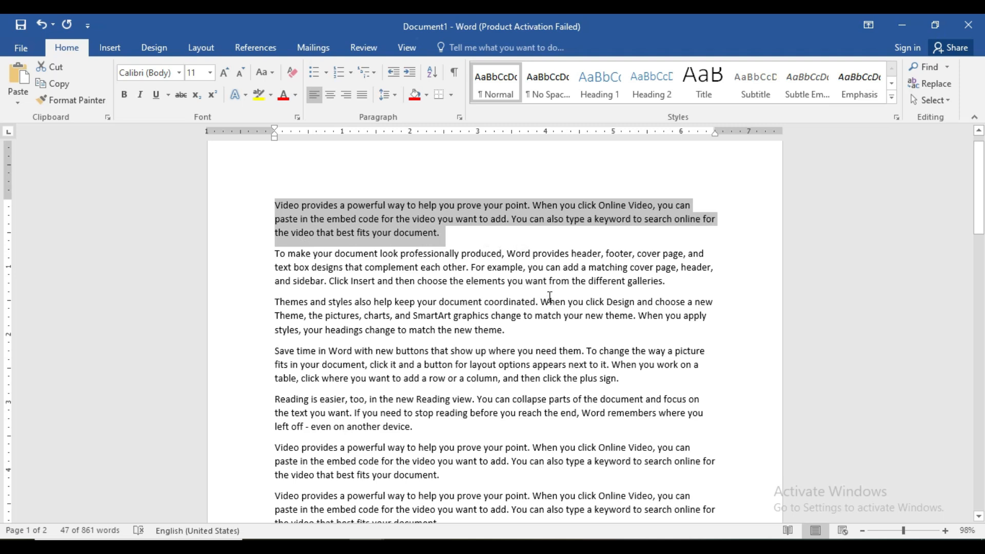
{"action": "key", "text": "ctrl+e"}
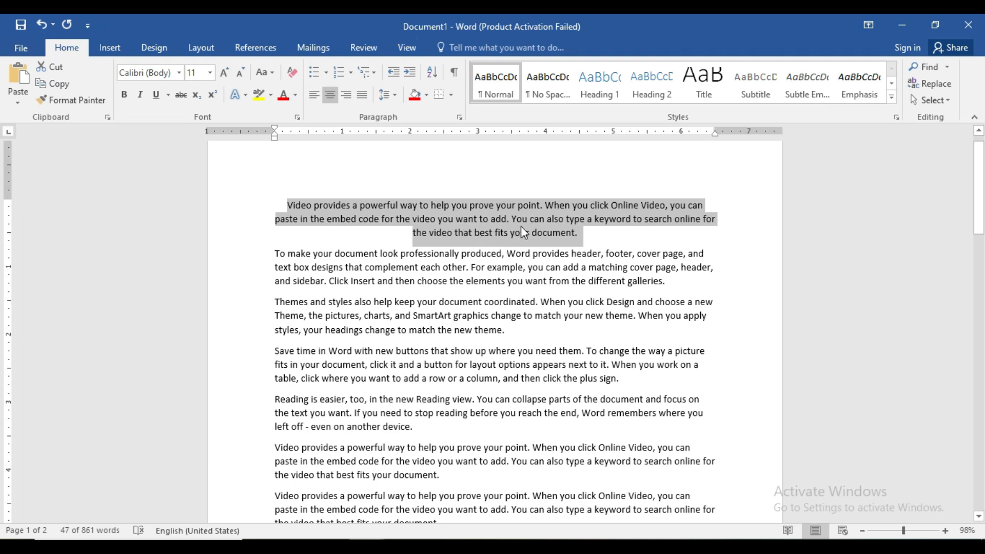
Step: Add a left-aligned line above the first paragraph and enter the person's full name on it
{"action": "left_click", "coordinate": [287, 204]}
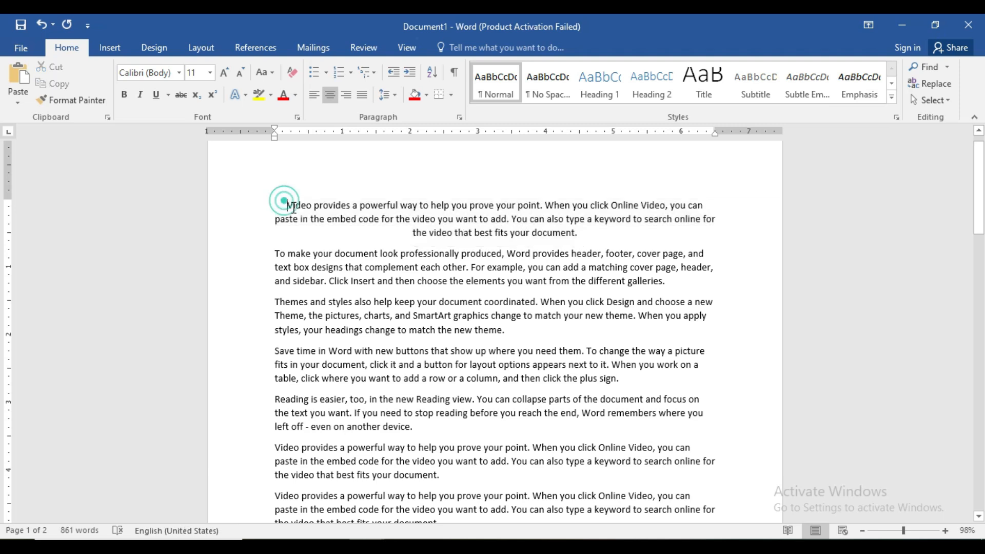
{"action": "key", "text": "Return"}
{"action": "left_click", "coordinate": [295, 191]}
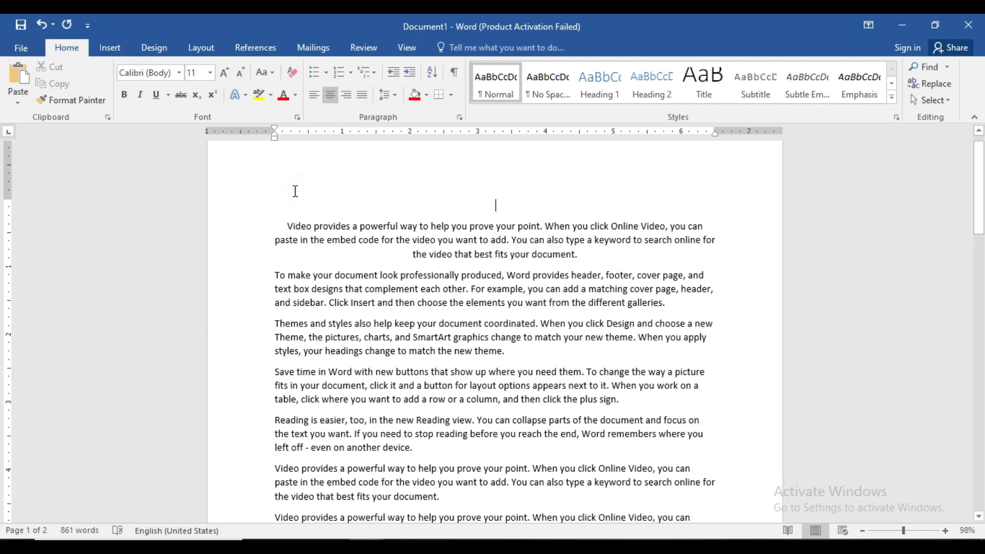
{"action": "left_click", "coordinate": [314, 95]}
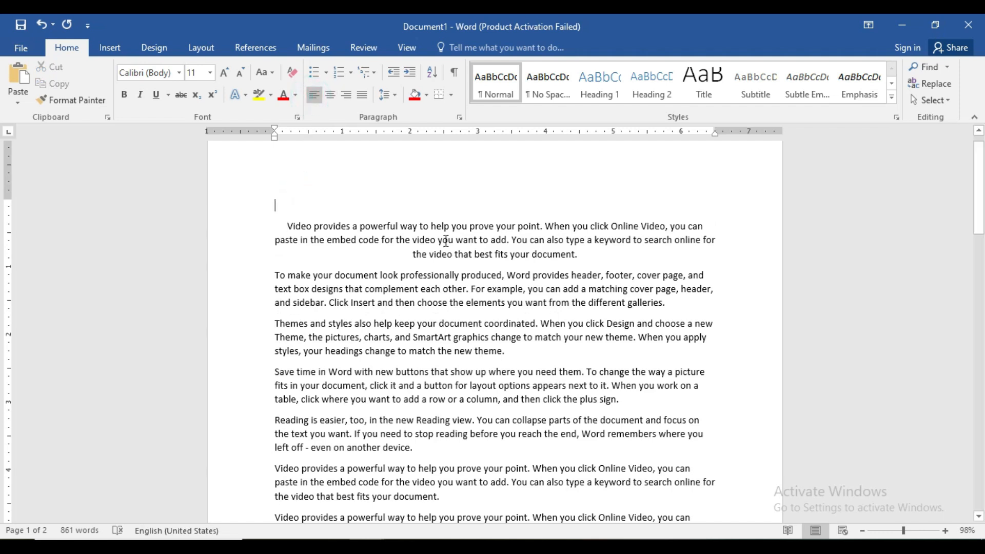
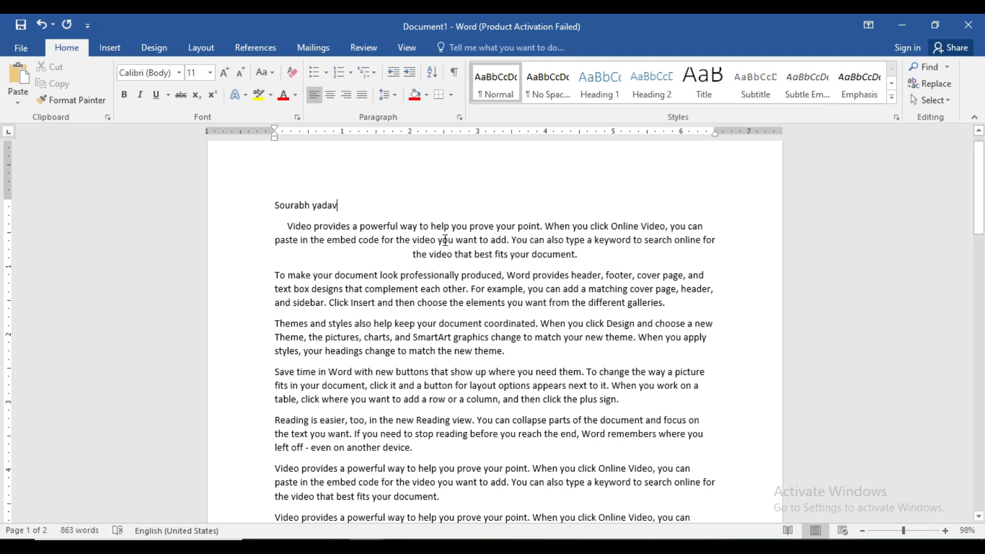
Step: Center the name line above the first paragraph
{"action": "left_click", "coordinate": [338, 204]}
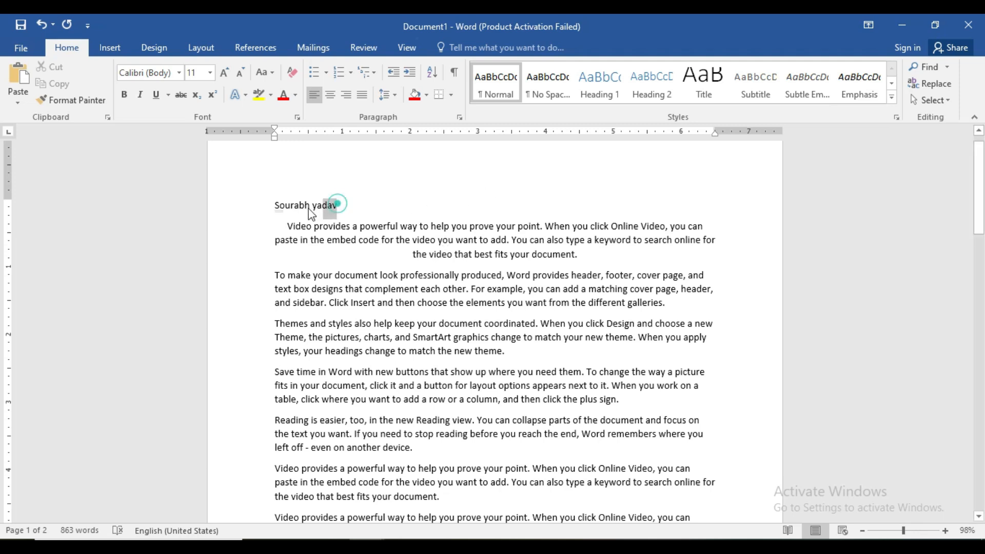
{"action": "left_click_drag", "start_coordinate": [310, 213], "coordinate": [273, 206]}
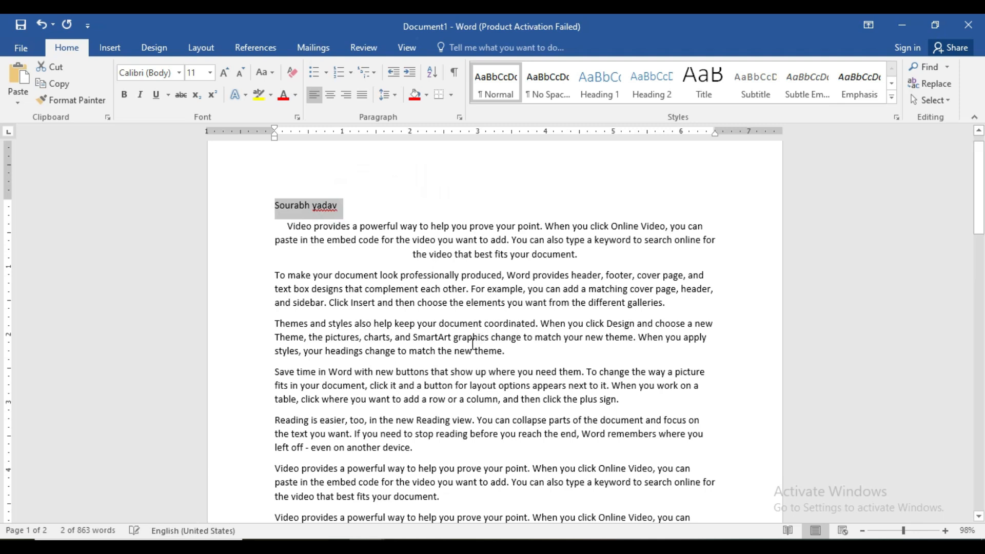
{"action": "key", "text": "ctrl+e"}
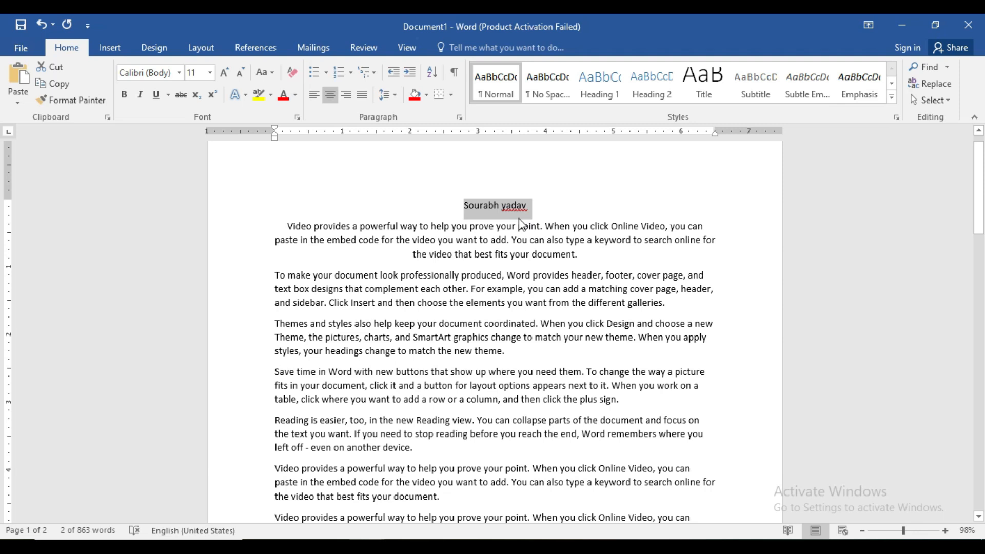
Step: Check the Ctrl+F entry in the shortcut list document and return to Document1
{"action": "left_click", "coordinate": [912, 530]}
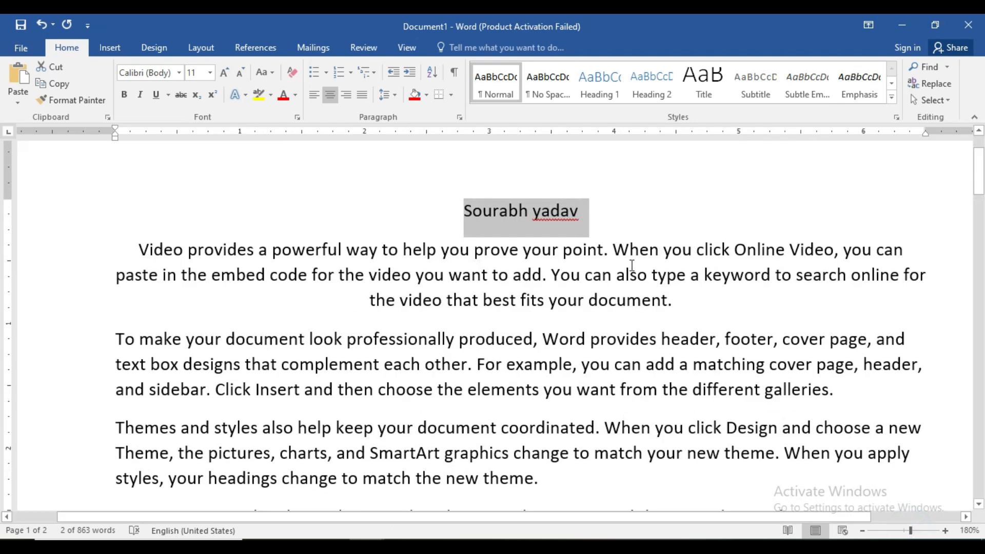
{"action": "left_click", "coordinate": [546, 231]}
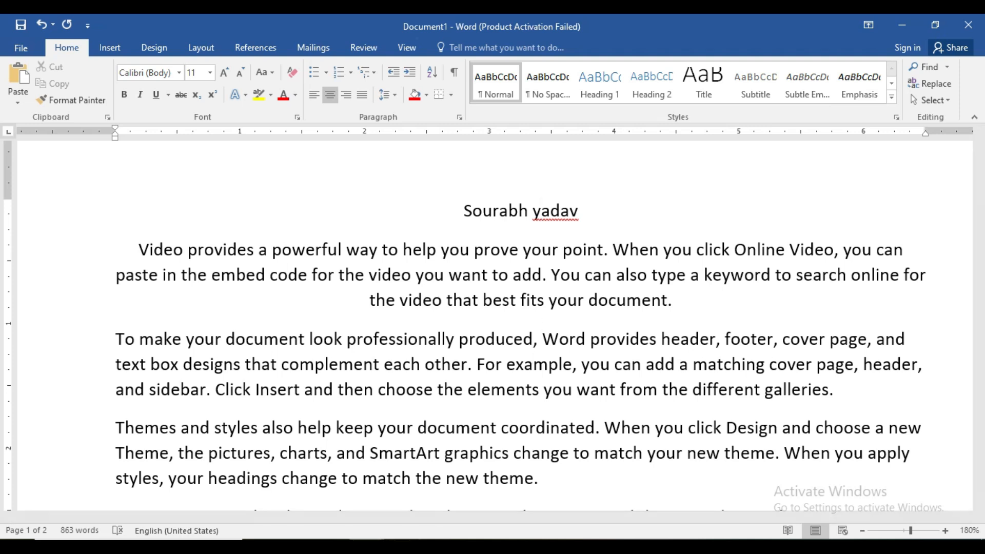
{"action": "mouse_move", "coordinate": [367, 547]}
{"action": "left_click", "coordinate": [326, 512]}
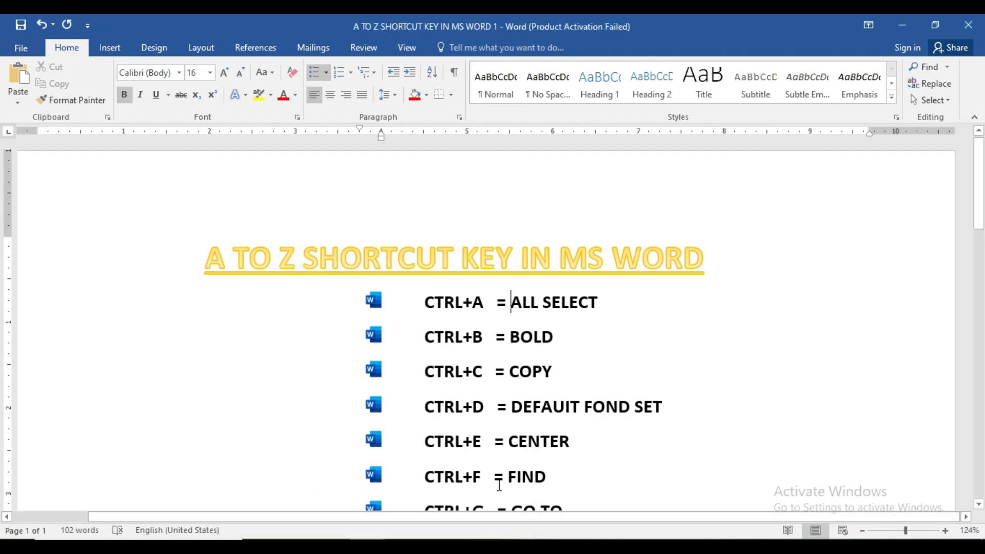
{"action": "mouse_move", "coordinate": [367, 546]}
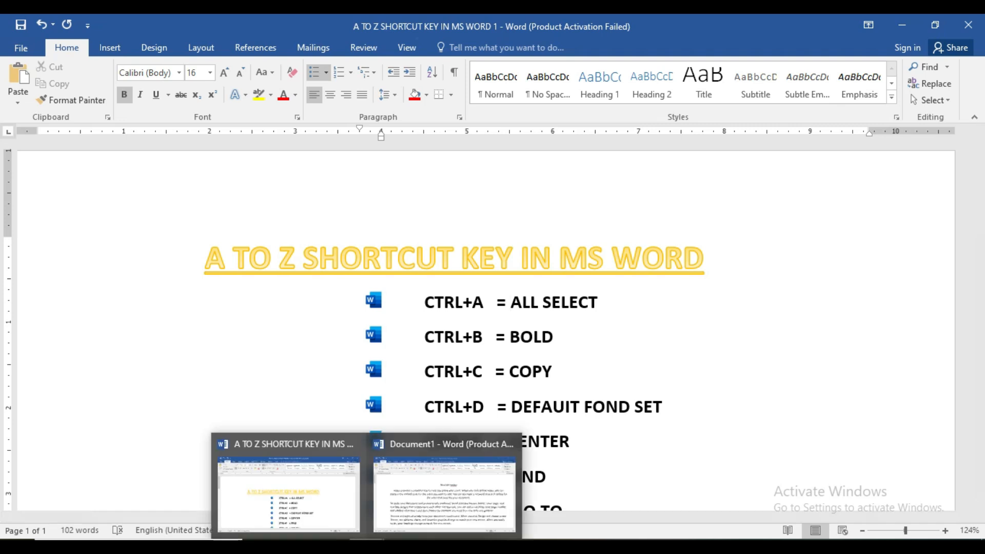
{"action": "left_click", "coordinate": [393, 491]}
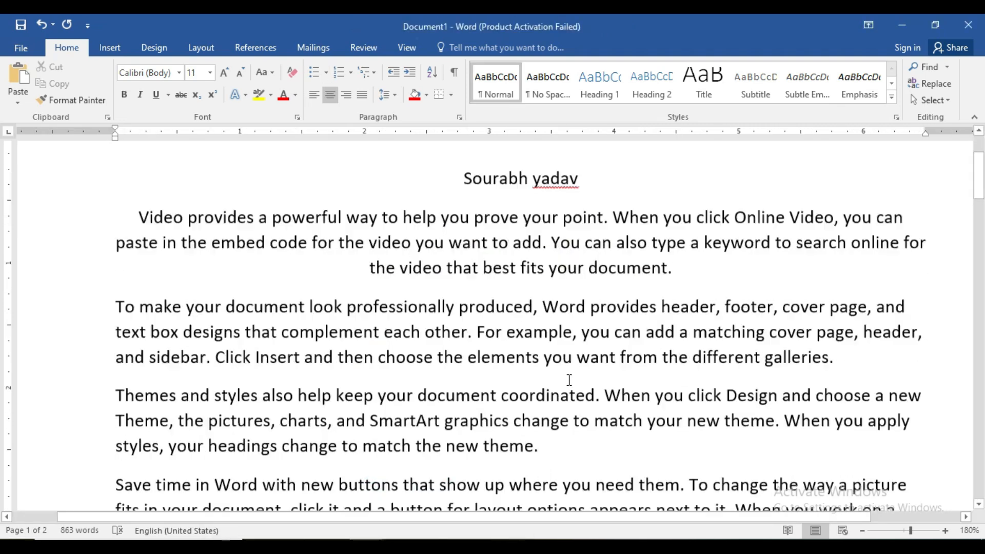
{"action": "scroll", "coordinate": [569, 380], "scroll_direction": "down", "scroll_amount": 1}
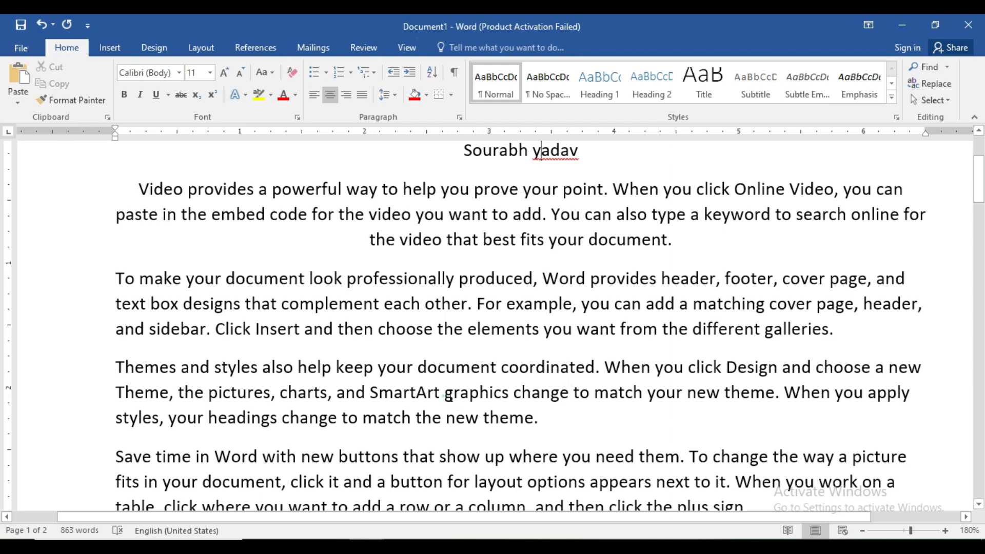
{"action": "double_click", "coordinate": [448, 396]}
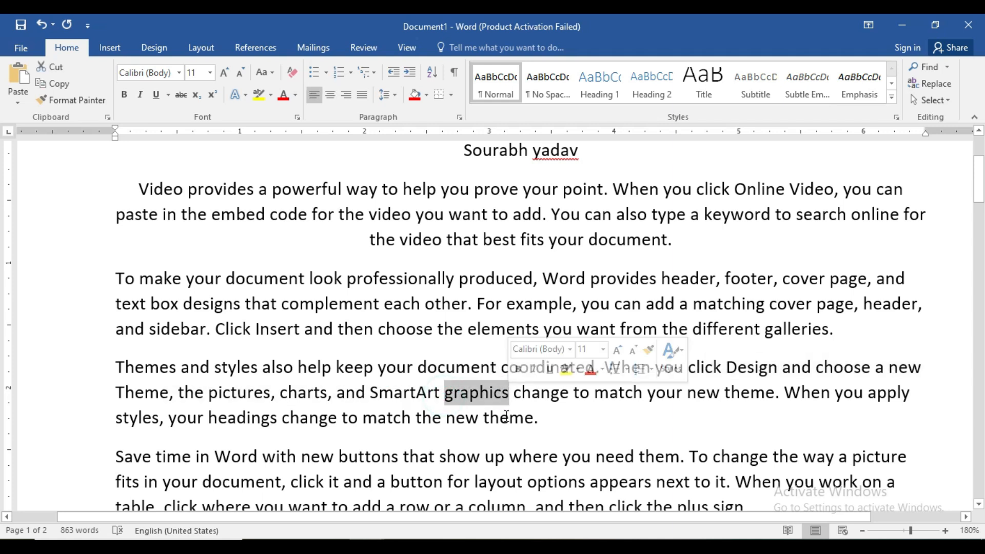
{"action": "left_click", "coordinate": [606, 395]}
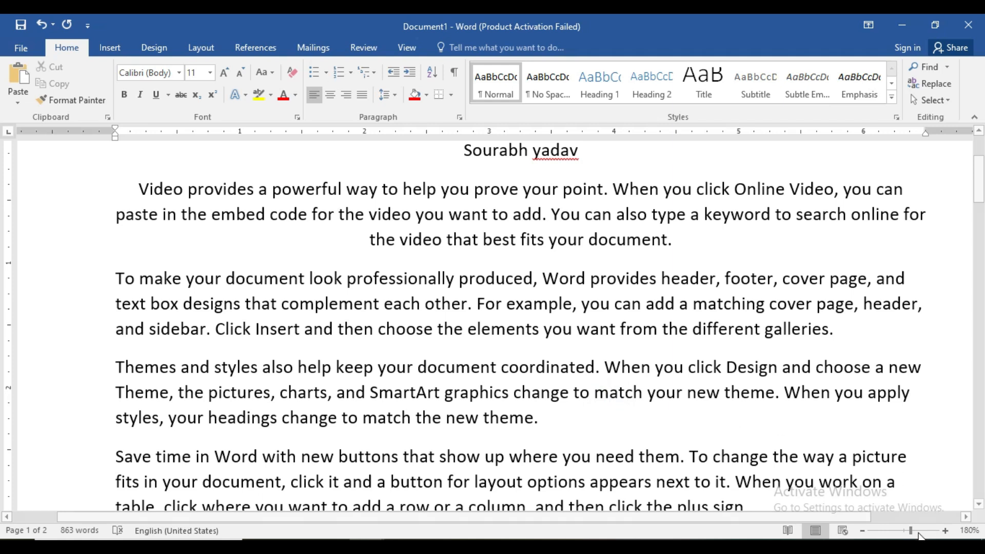
Step: Search Document1 for the word "match" and look through the highlighted occurrences
{"action": "left_click_drag", "start_coordinate": [911, 531], "coordinate": [905, 532]}
{"action": "left_click_drag", "start_coordinate": [979, 210], "coordinate": [981, 231]}
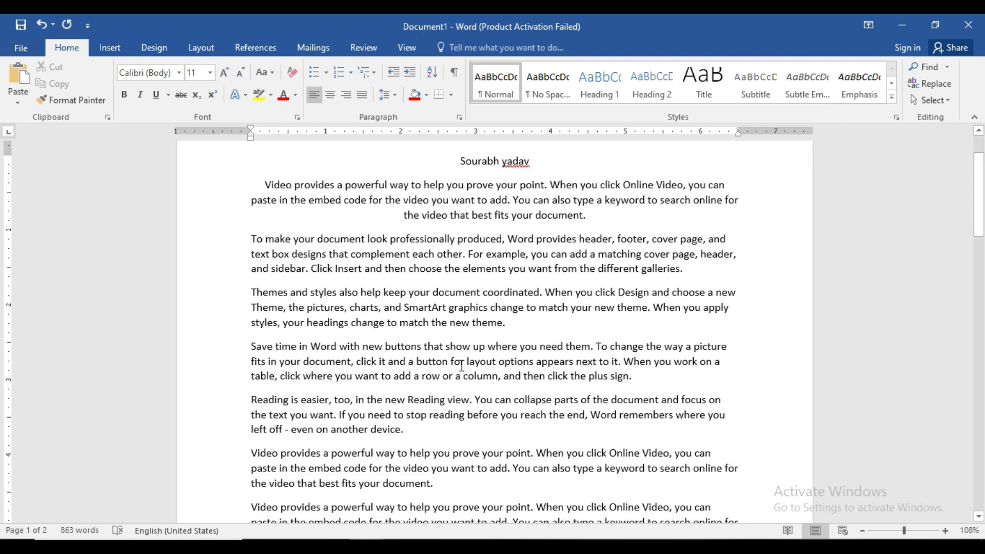
{"action": "key", "text": "ctrl+f"}
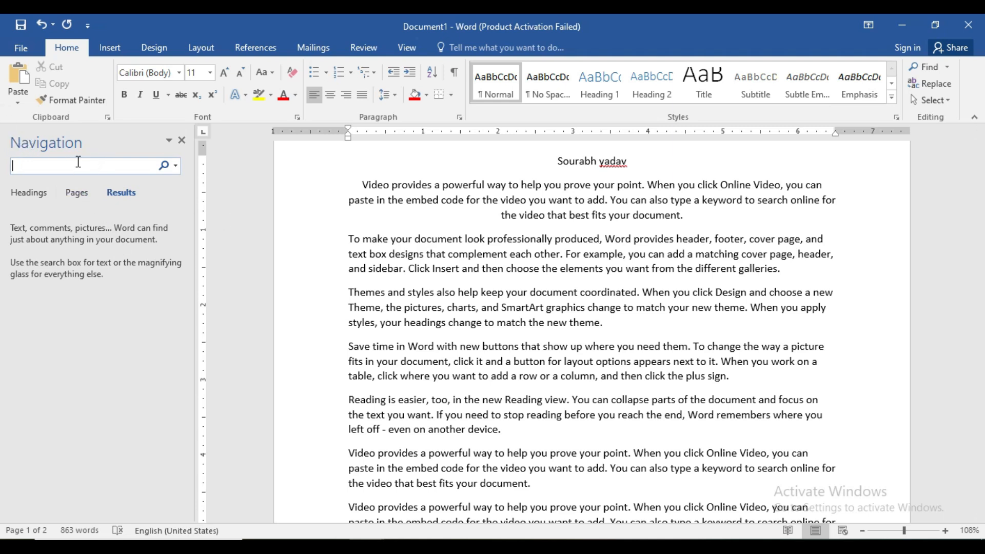
{"action": "type", "text": "manth"}
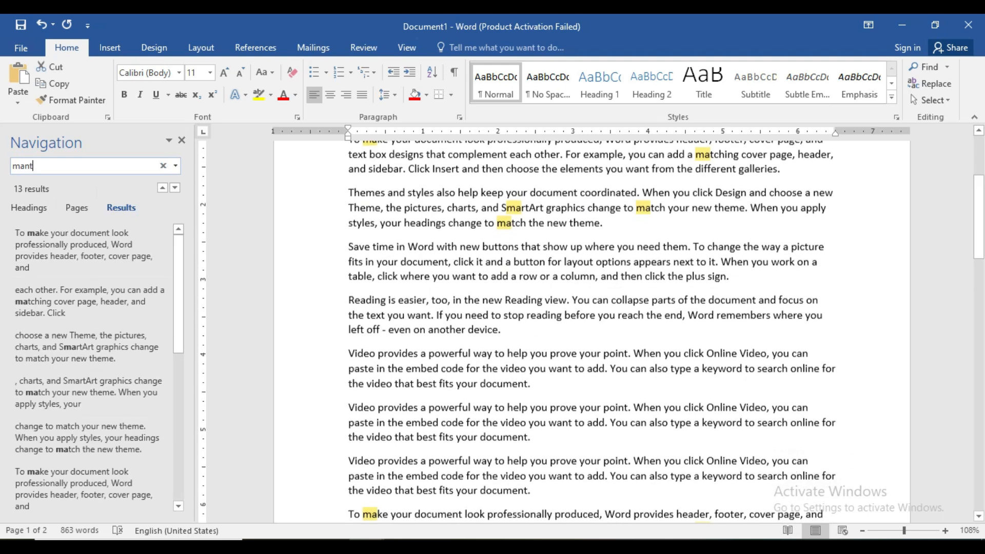
{"action": "key", "text": "BackSpace"}
{"action": "key", "text": "BackSpace"}
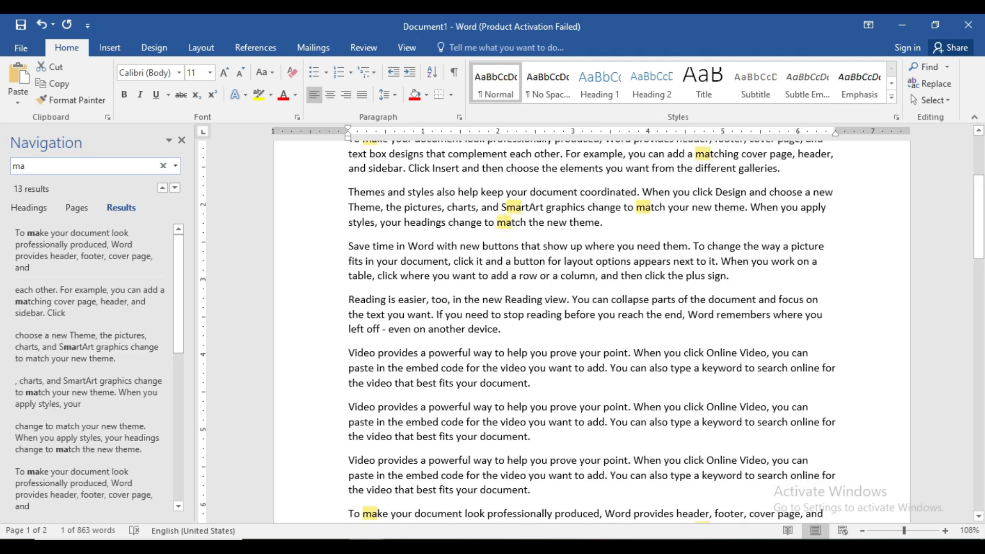
{"action": "type", "text": "tch"}
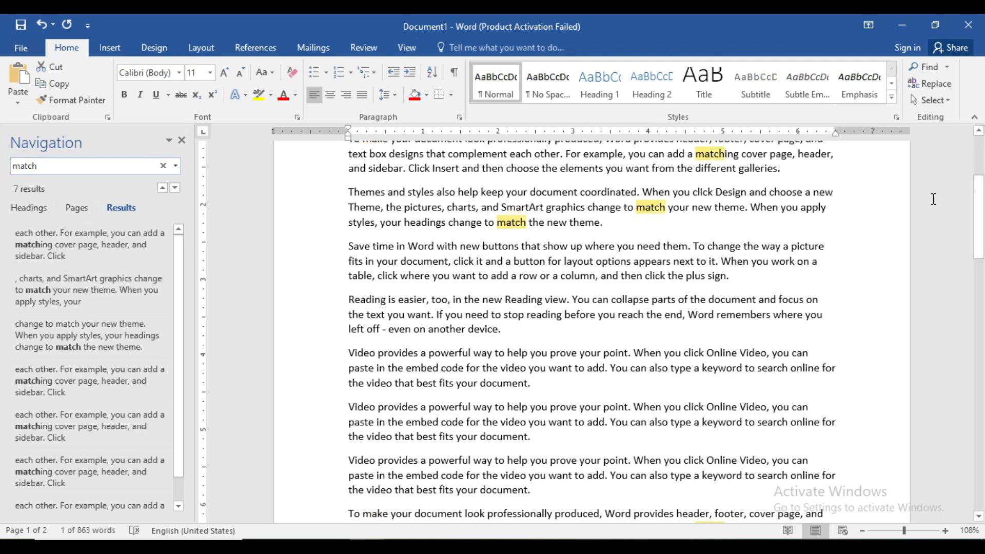
{"action": "left_click", "coordinate": [979, 233]}
{"action": "left_click_drag", "start_coordinate": [980, 235], "coordinate": [980, 200]}
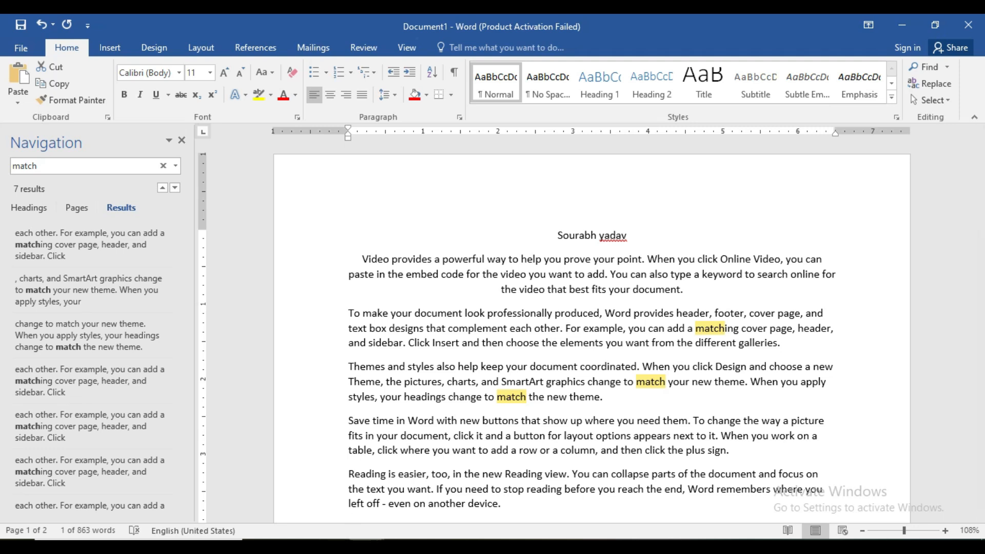
Step: Look at the shortcut list document again, return to Document1 and end the word search
{"action": "mouse_move", "coordinate": [366, 539]}
{"action": "left_click", "coordinate": [320, 502]}
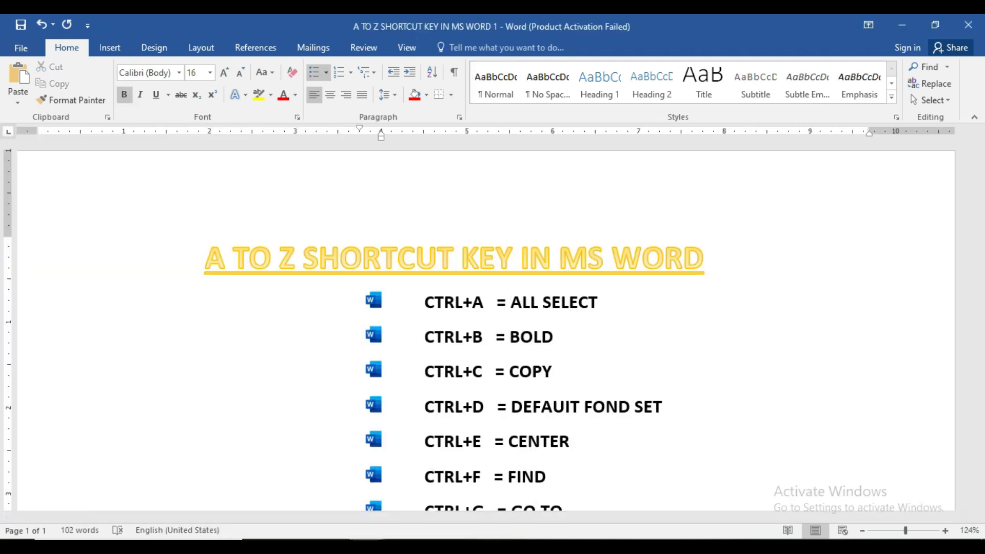
{"action": "mouse_move", "coordinate": [366, 540]}
{"action": "left_click", "coordinate": [400, 511]}
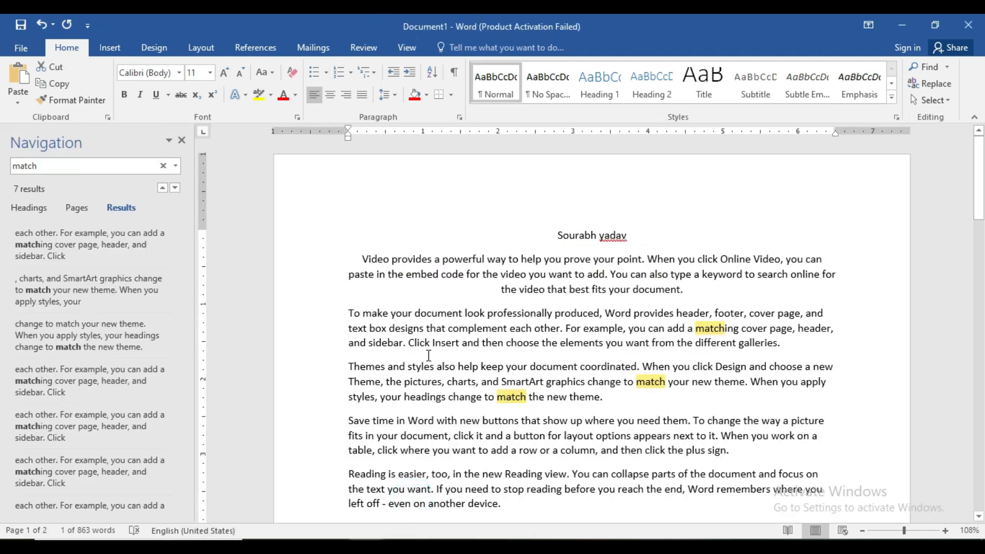
{"action": "left_click", "coordinate": [182, 141]}
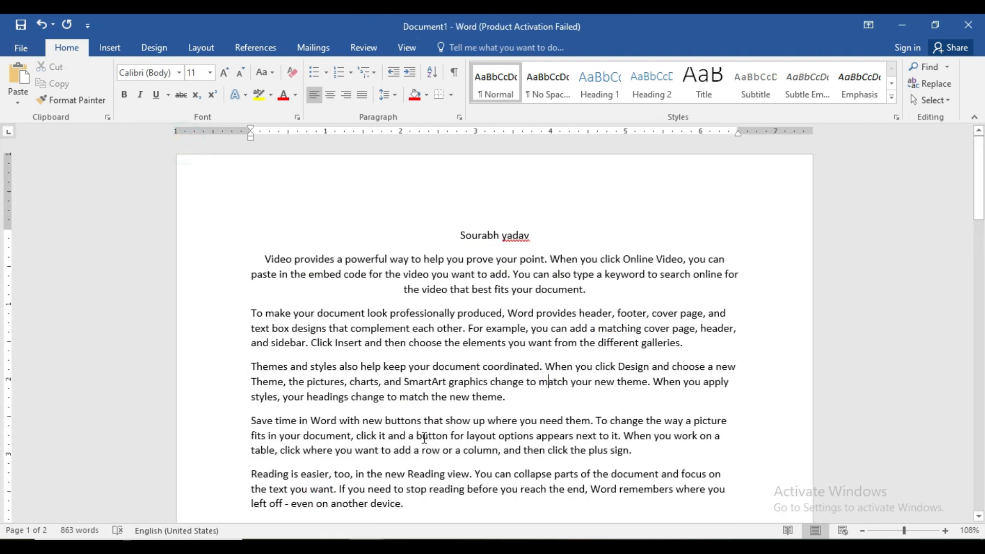
Step: Check the Ctrl+G entry in the shortcut list document and return to Document1
{"action": "mouse_move", "coordinate": [366, 539]}
{"action": "left_click", "coordinate": [319, 502]}
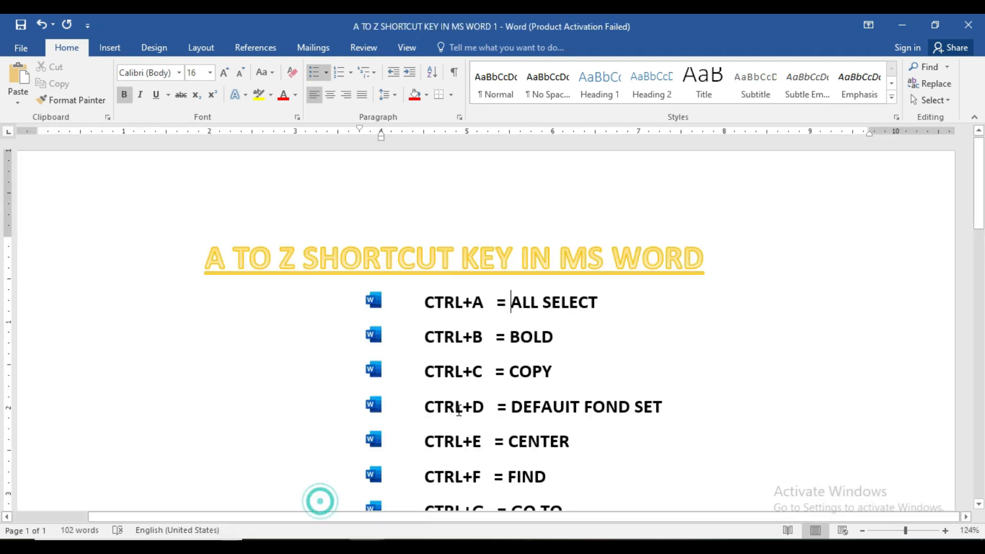
{"action": "scroll", "coordinate": [457, 413], "scroll_direction": "down", "scroll_amount": 1}
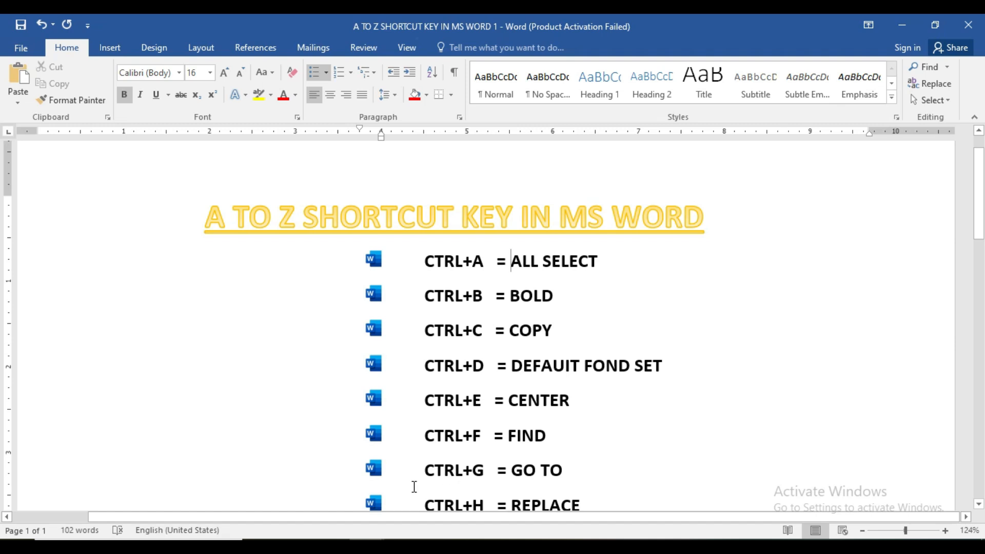
{"action": "mouse_move", "coordinate": [367, 540]}
{"action": "left_click", "coordinate": [401, 497]}
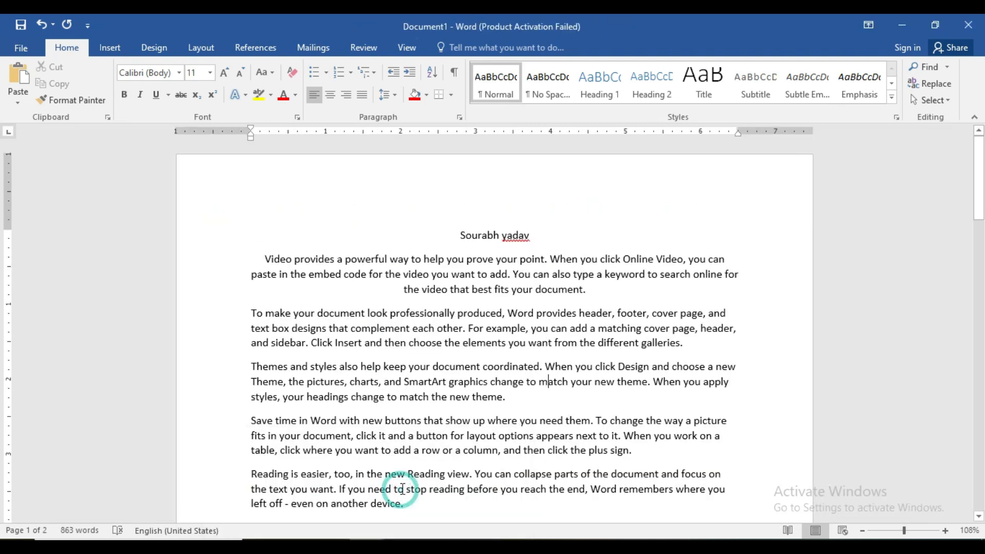
Step: Select and copy the entire text of Document1
{"action": "left_click_drag", "start_coordinate": [978, 226], "coordinate": [973, 184]}
{"action": "key", "text": "ctrl+a"}
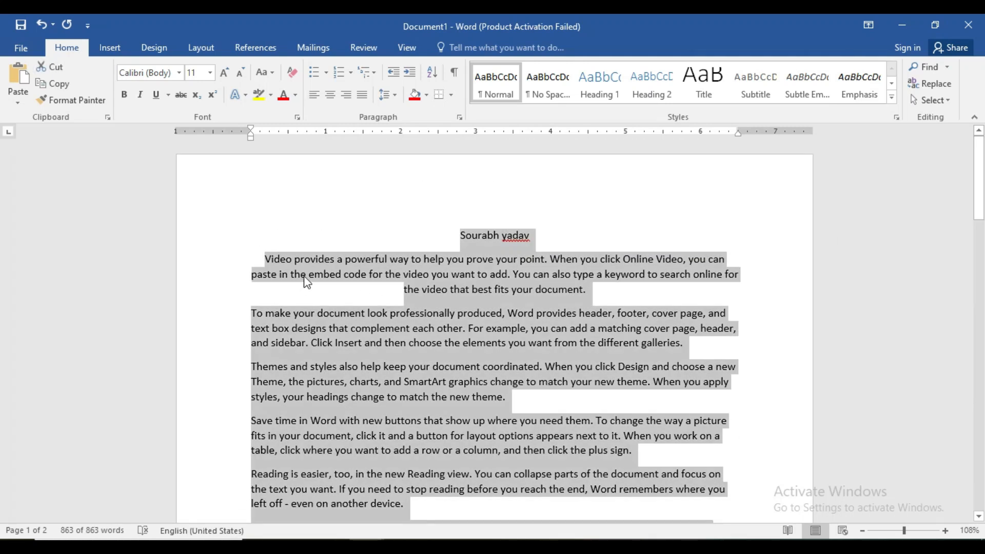
{"action": "scroll", "coordinate": [300, 337], "scroll_direction": "down", "scroll_amount": 3}
{"action": "left_click_drag", "start_coordinate": [980, 200], "coordinate": [984, 345]}
{"action": "scroll", "coordinate": [4, 350], "scroll_direction": "down", "scroll_amount": 10}
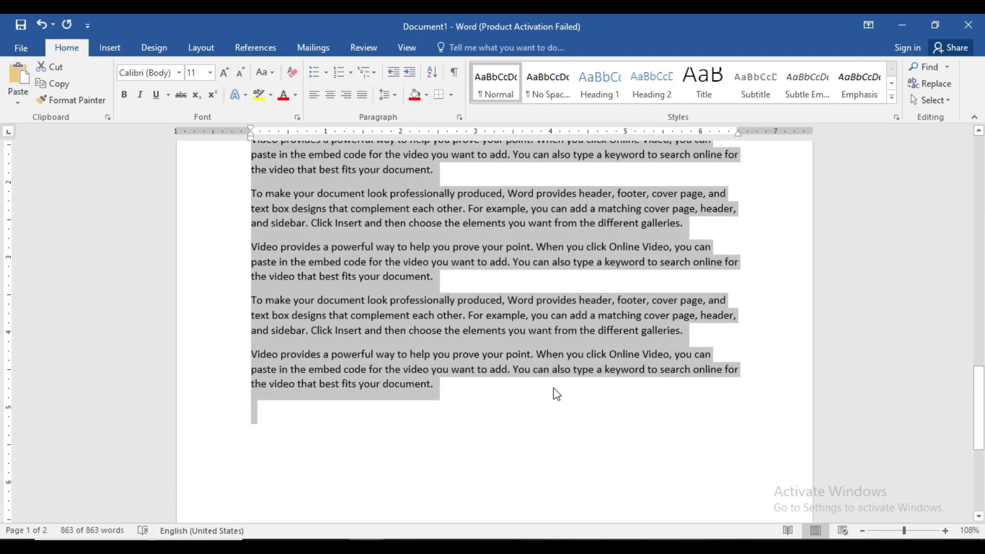
Step: Paste the copied full text from the clipboard history repeatedly at the end of Document1 until it spans 23 pages
{"action": "left_click", "coordinate": [271, 412]}
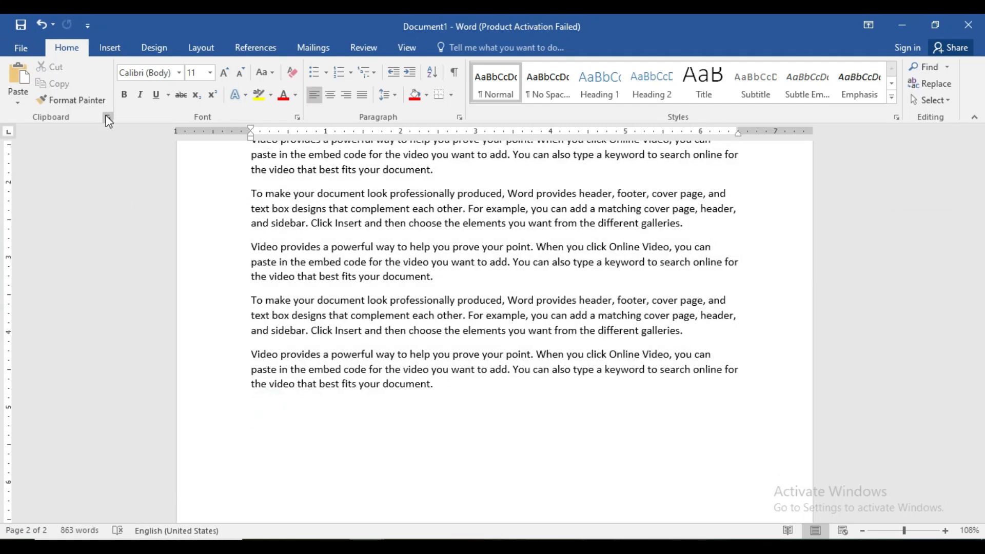
{"action": "left_click", "coordinate": [107, 118]}
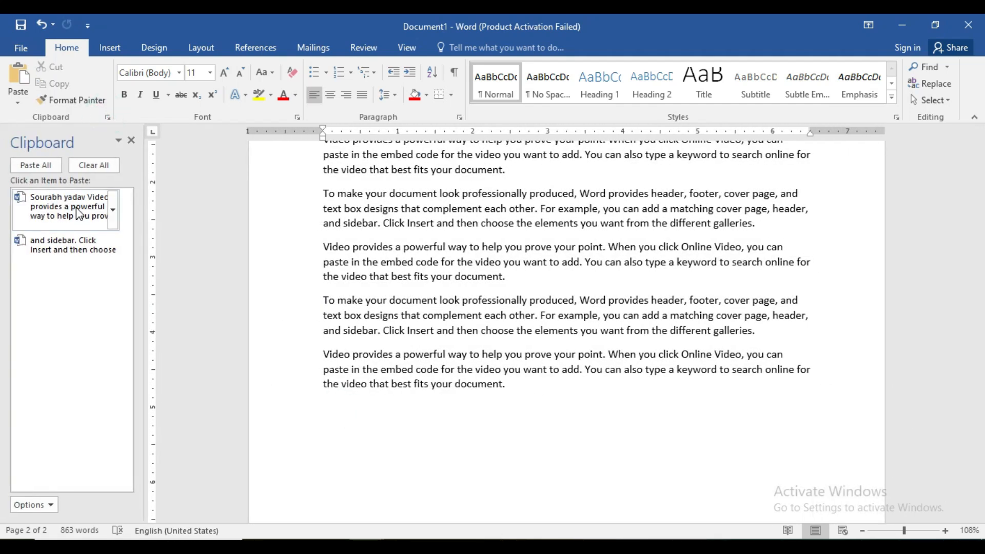
{"action": "left_click", "coordinate": [79, 214]}
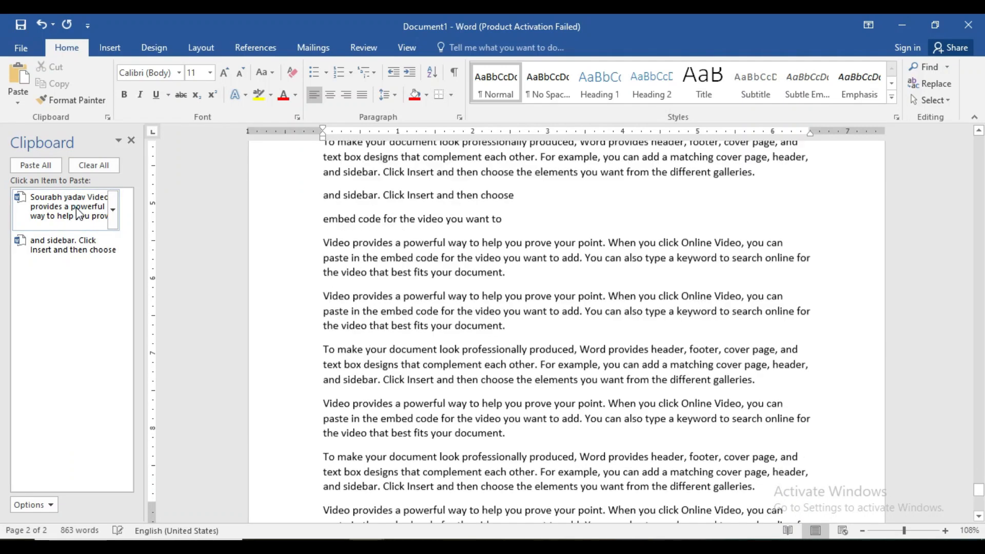
{"action": "left_click", "coordinate": [131, 140]}
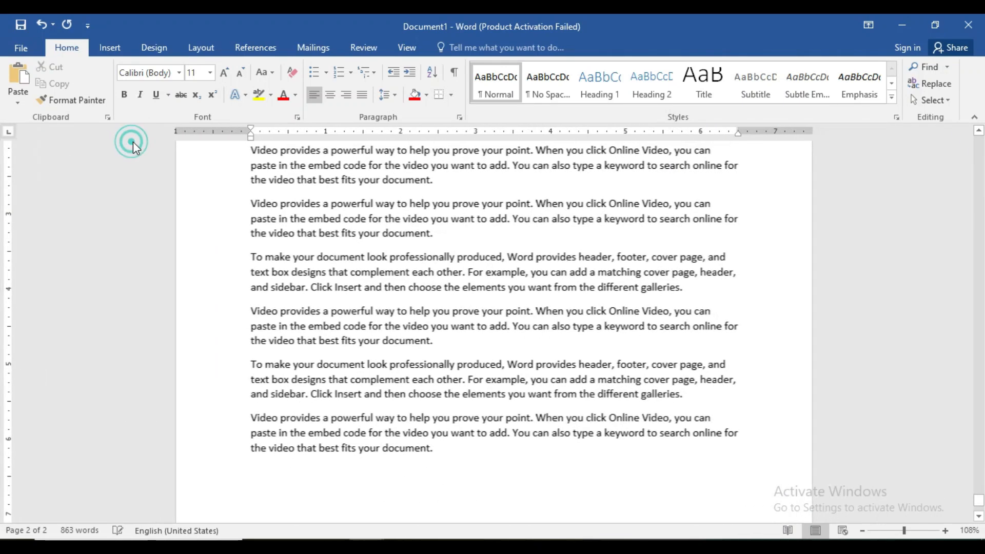
{"action": "scroll", "coordinate": [369, 260], "scroll_direction": "up", "scroll_amount": 1}
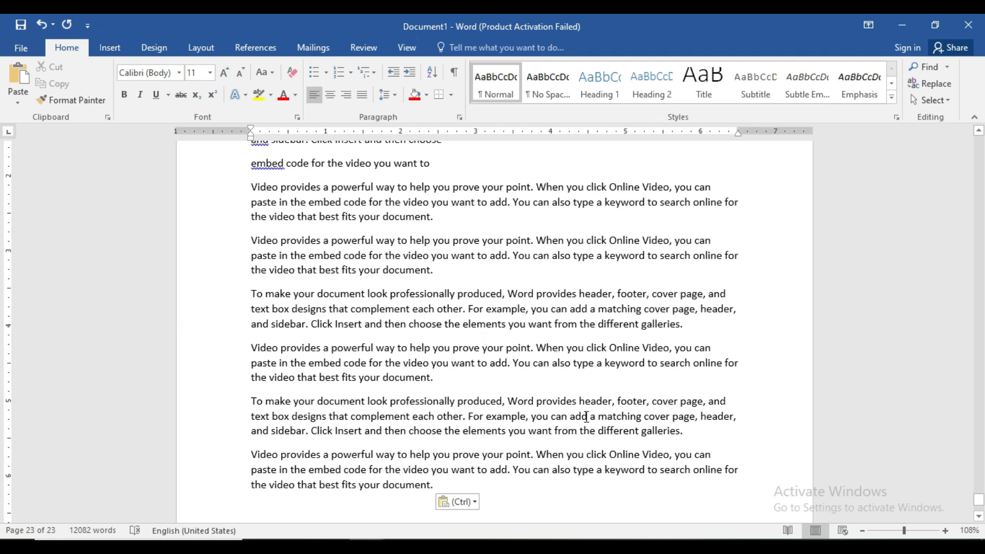
Step: Use Go To to jump to page 13 of Document1 and from there to page 21
{"action": "key", "text": "ctrl+g"}
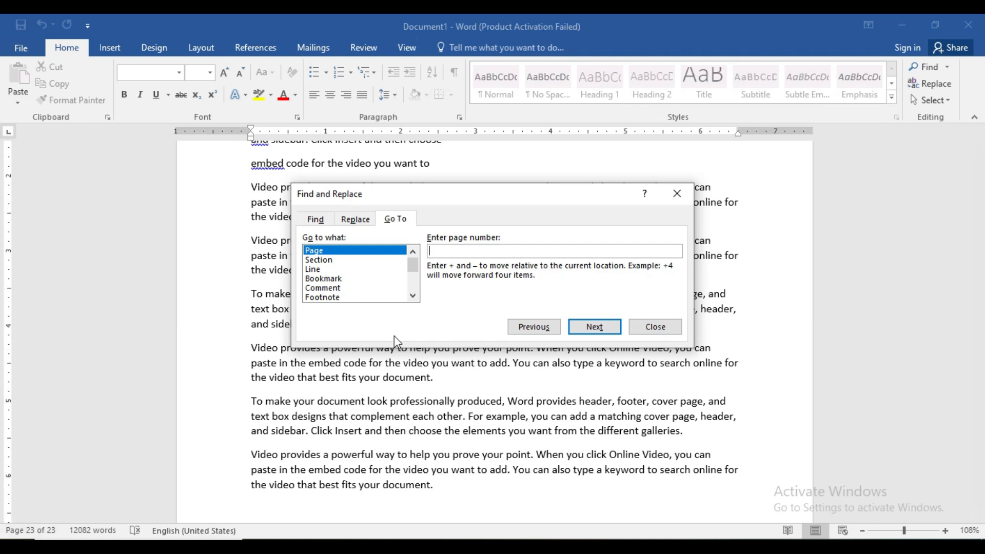
{"action": "type", "text": "13"}
{"action": "left_click", "coordinate": [590, 327]}
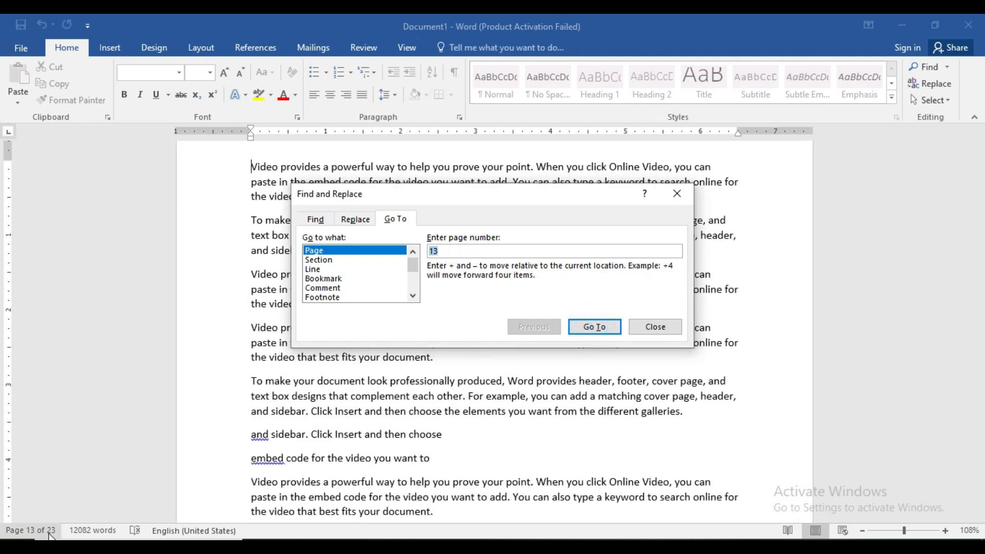
{"action": "key", "text": "BackSpace"}
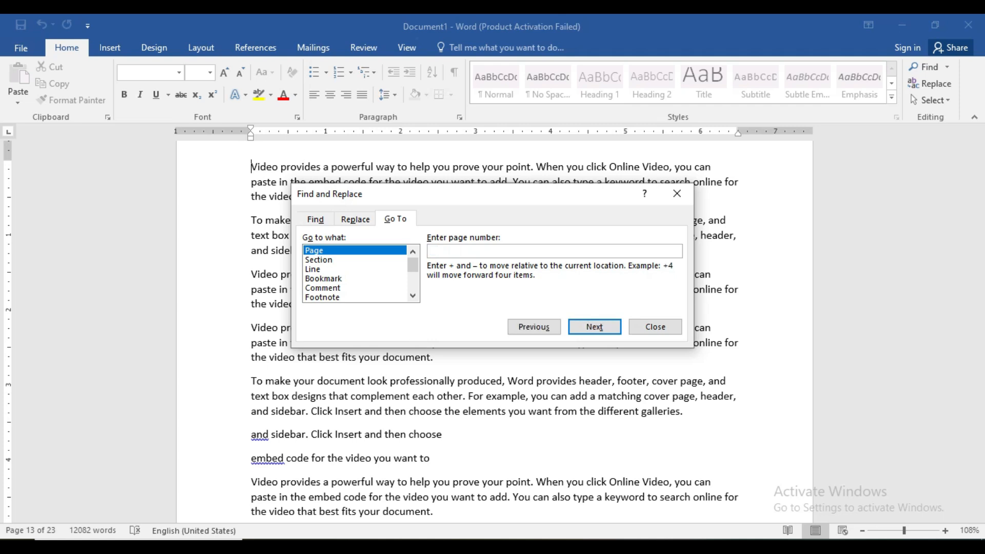
{"action": "type", "text": "21"}
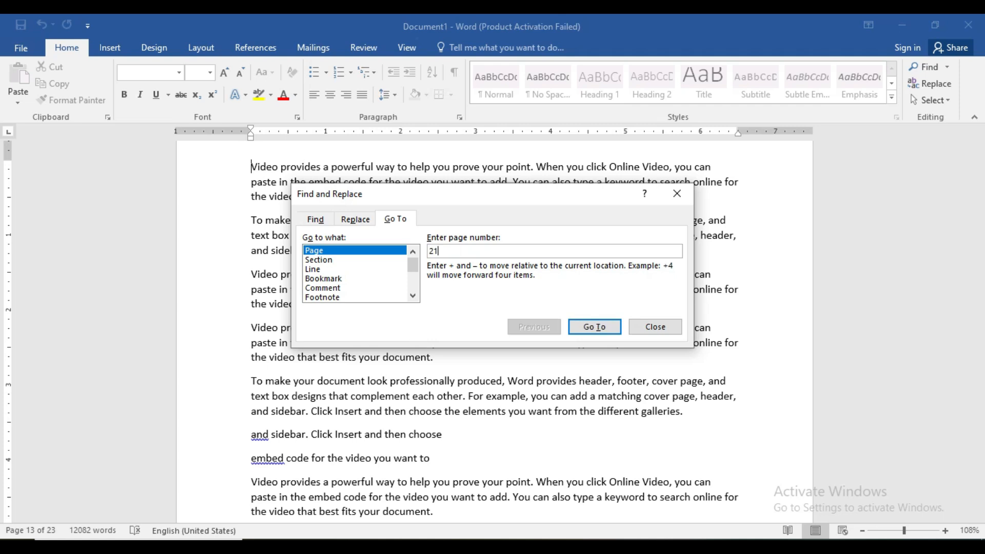
{"action": "left_click", "coordinate": [595, 331]}
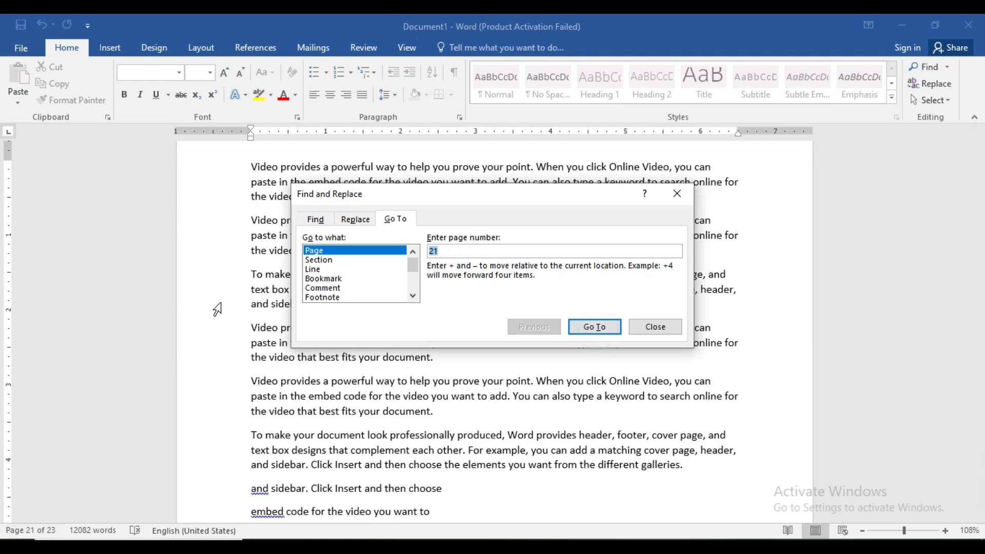
Step: Go to page 1 of Document1 and close the Go To dialog
{"action": "key", "text": "BackSpace"}
{"action": "type", "text": "1"}
{"action": "left_click", "coordinate": [595, 326]}
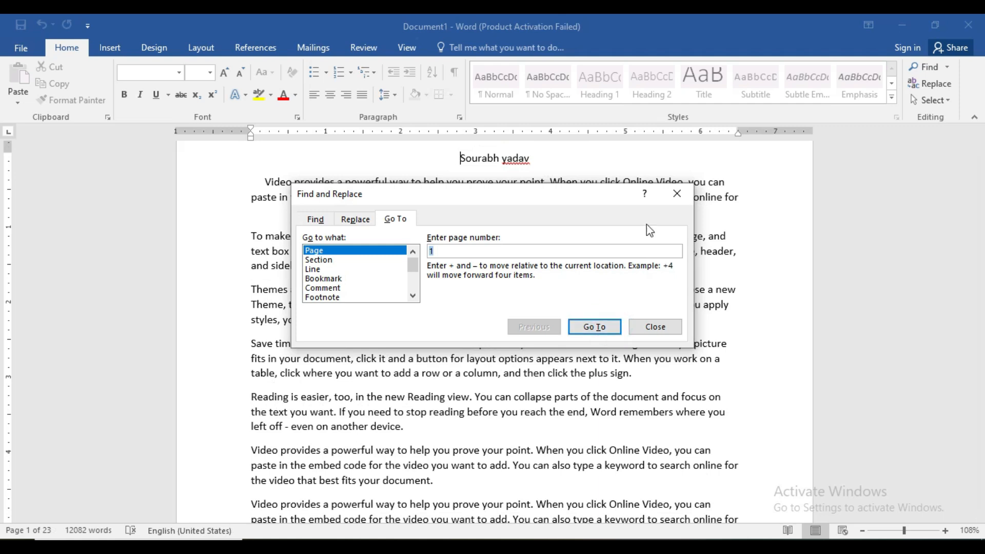
{"action": "left_click", "coordinate": [677, 195]}
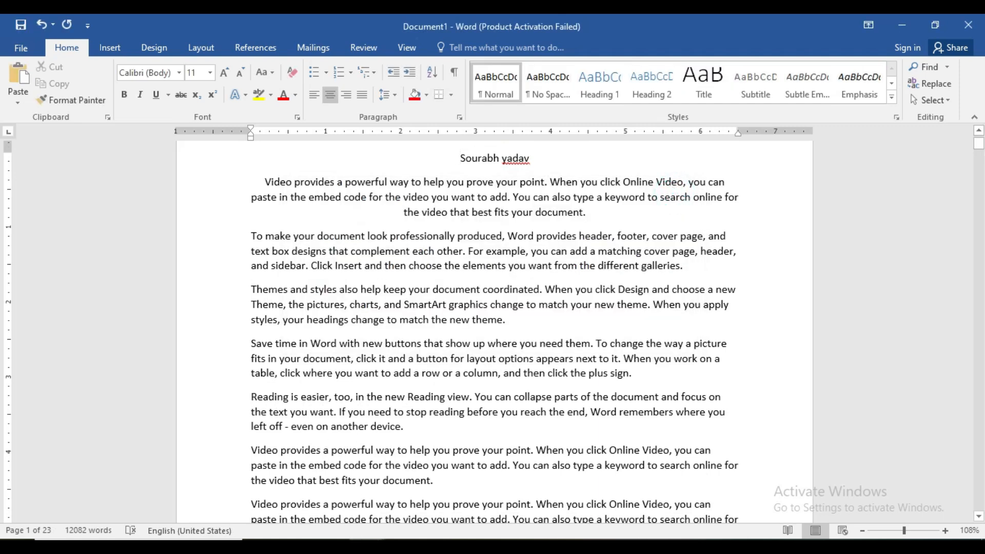
Step: Show the CTRL+H = REPLACE entry in the A TO Z SHORTCUT KEY IN MS WORD 1 document and return to Document1
{"action": "left_click", "coordinate": [324, 504]}
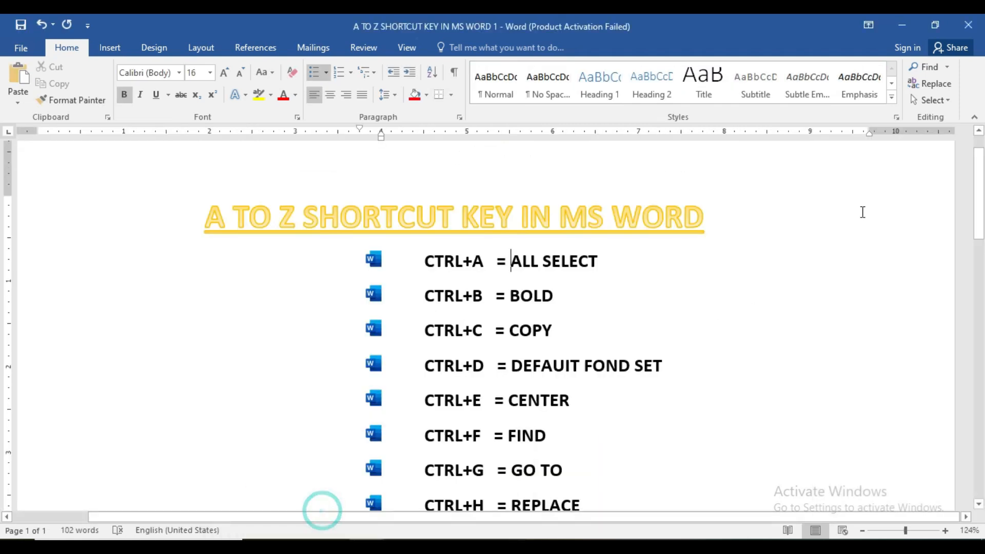
{"action": "scroll", "coordinate": [3, 226], "scroll_direction": "down", "scroll_amount": 3}
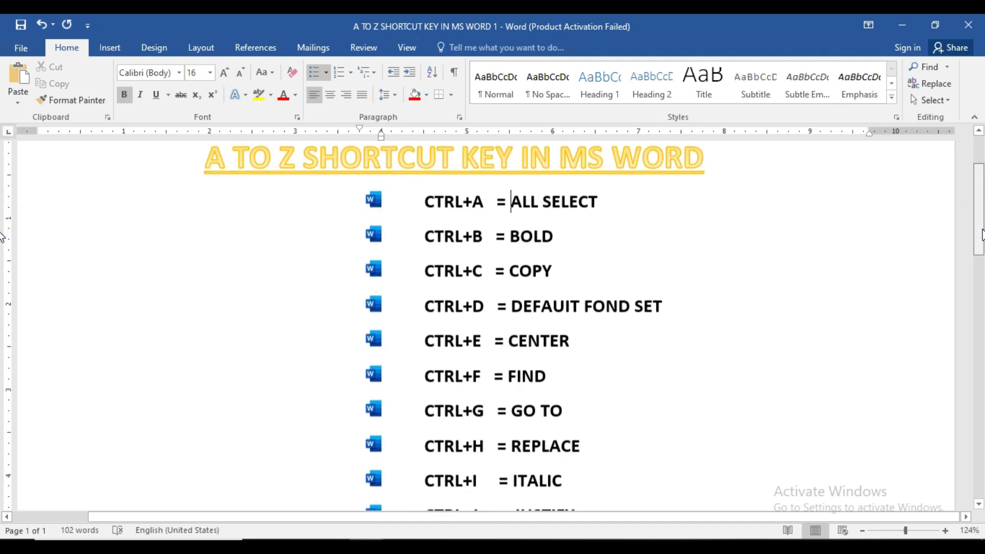
{"action": "scroll", "coordinate": [3, 245], "scroll_direction": "down", "scroll_amount": 2}
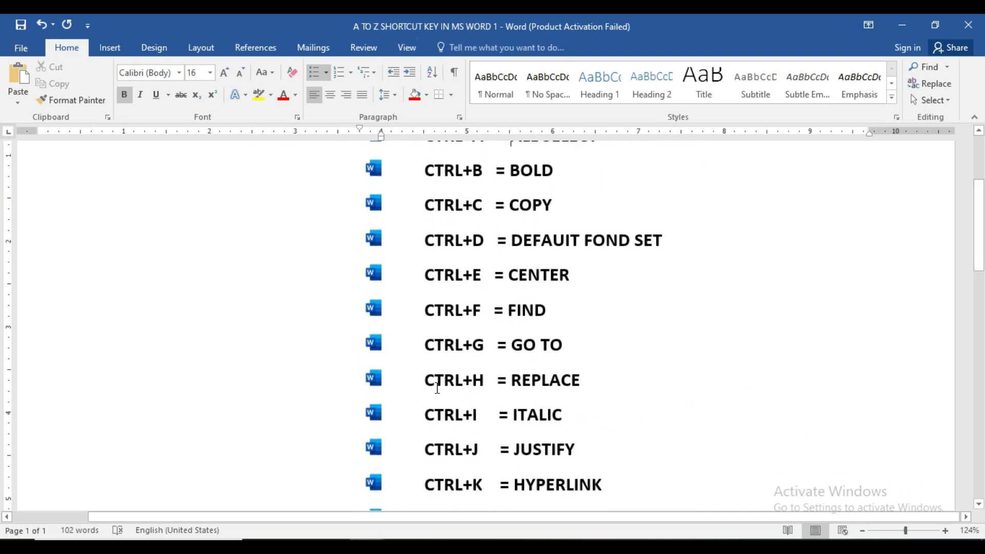
{"action": "left_click_drag", "start_coordinate": [426, 383], "coordinate": [574, 393]}
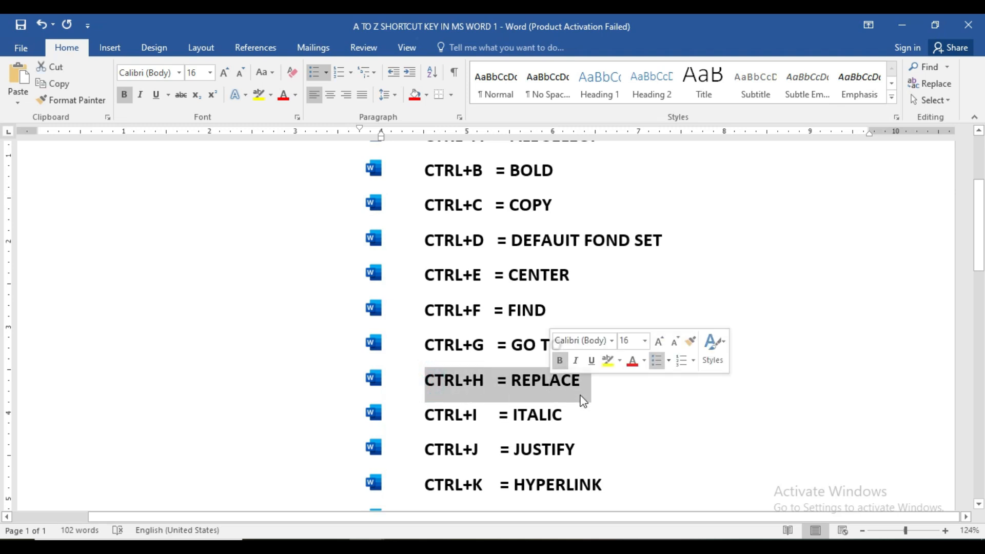
{"action": "left_click", "coordinate": [562, 388]}
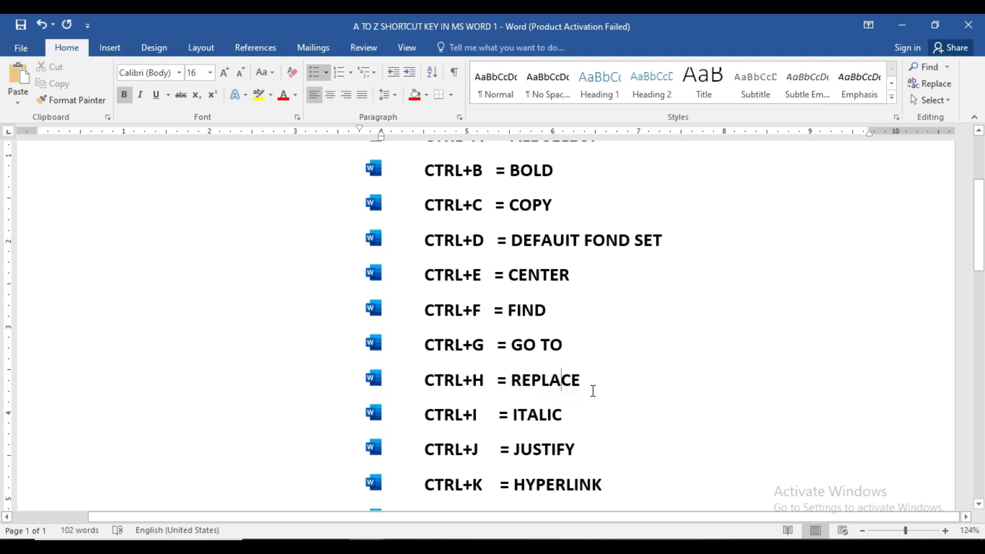
{"action": "mouse_move", "coordinate": [365, 547]}
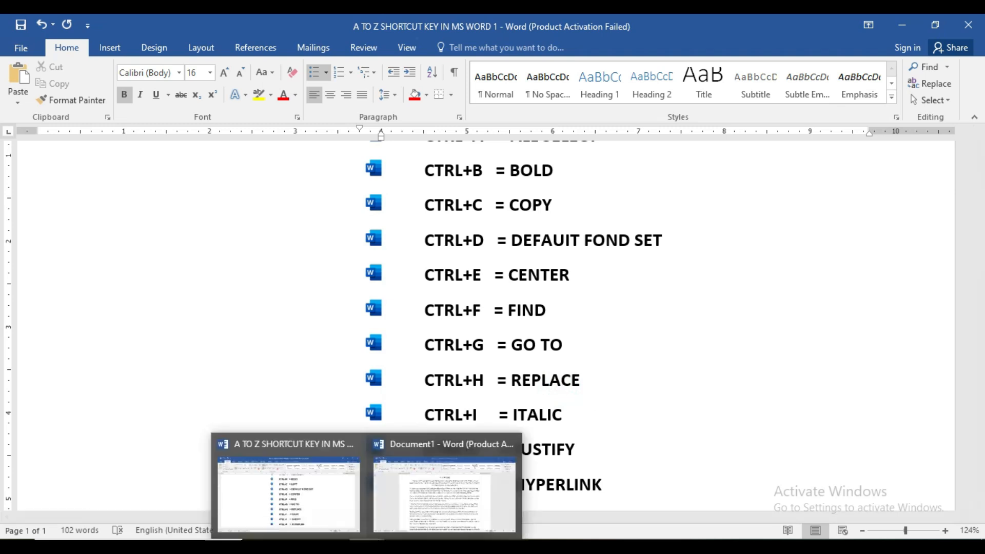
{"action": "left_click", "coordinate": [392, 493]}
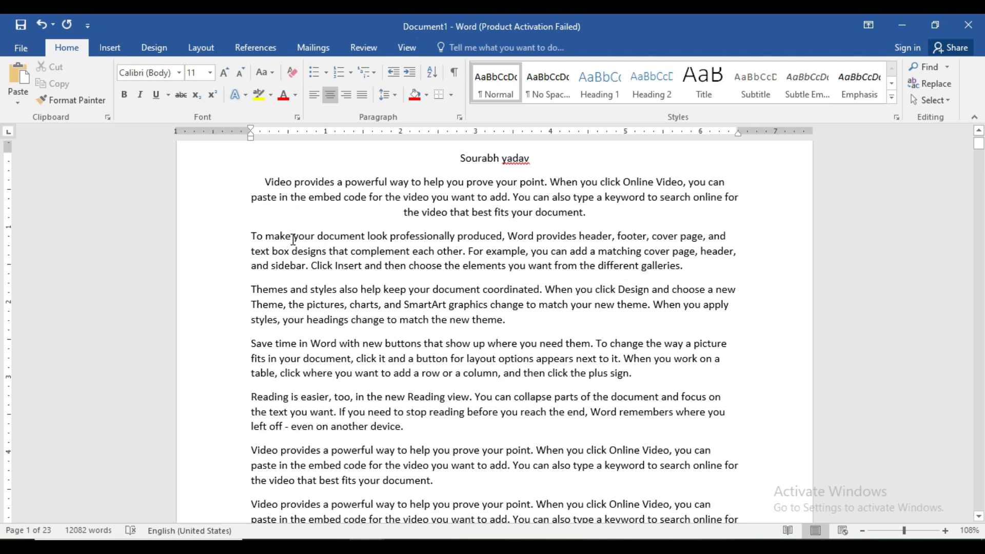
Step: Search Document1 for the word "match" and close the Navigation pane
{"action": "left_click_drag", "start_coordinate": [295, 240], "coordinate": [314, 243]}
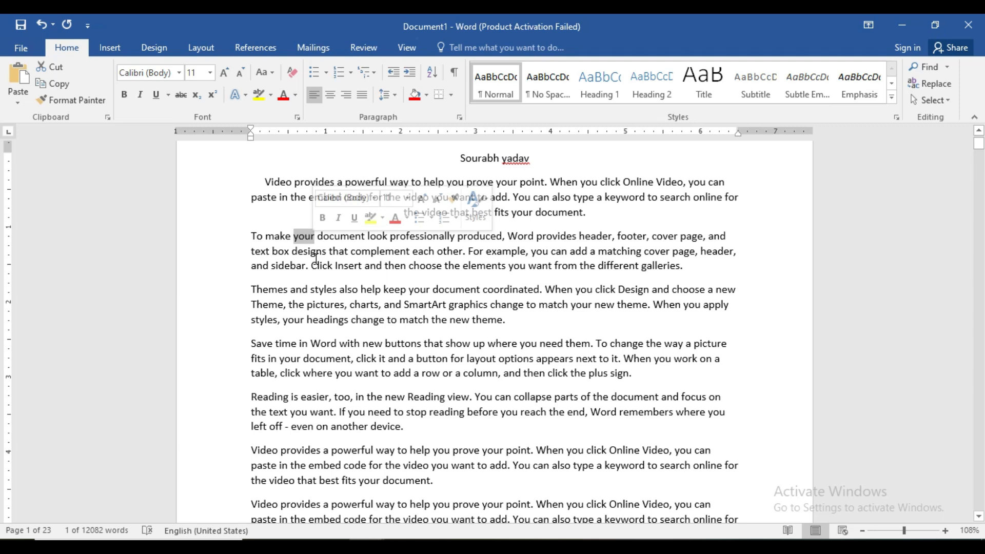
{"action": "left_click", "coordinate": [371, 265]}
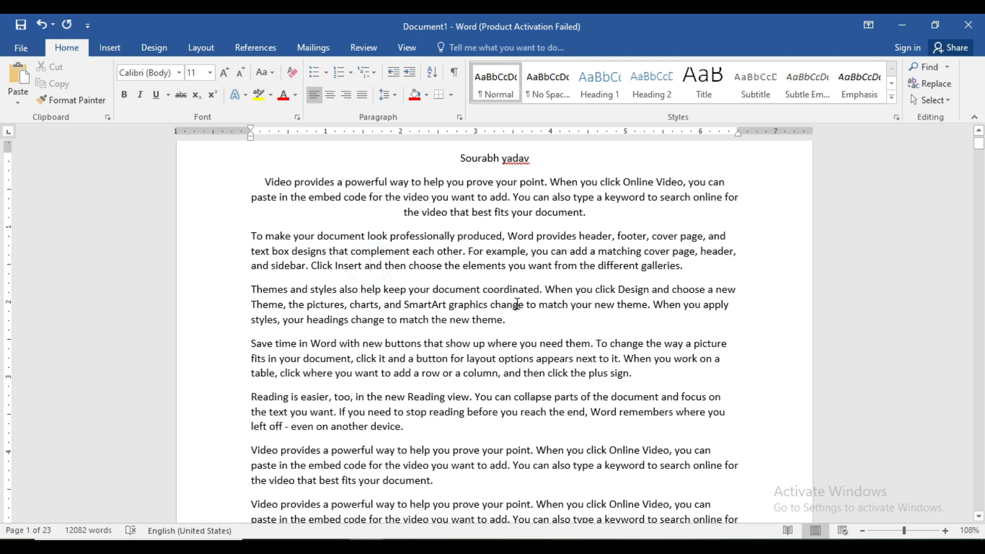
{"action": "key", "text": "ctrl+f"}
{"action": "type", "text": "match"}
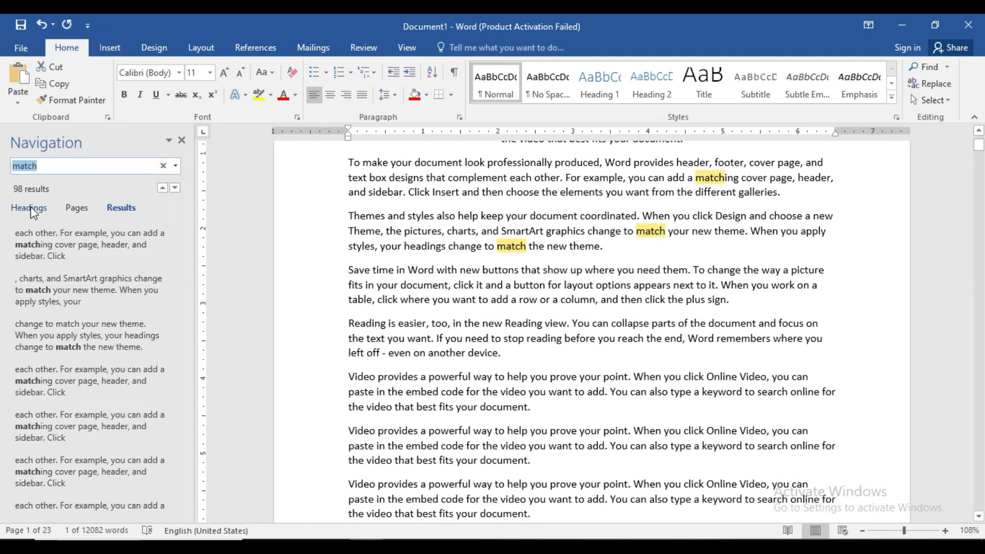
{"action": "left_click", "coordinate": [182, 140]}
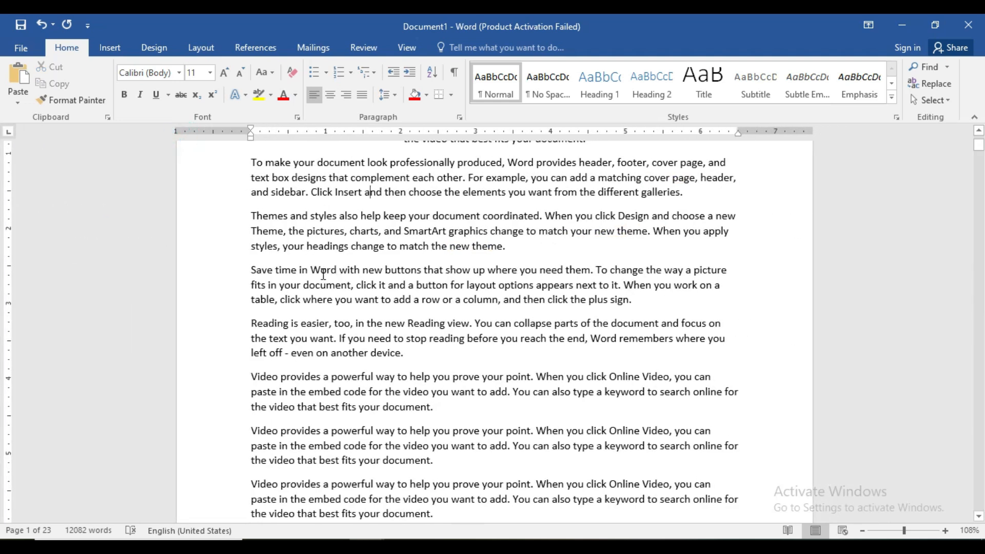
Step: Use Find and Replace to substitute individual occurrences of "match" with the person's first name
{"action": "key", "text": "ctrl+h"}
{"action": "left_click_drag", "start_coordinate": [354, 51], "coordinate": [265, 228]}
{"action": "left_click", "coordinate": [205, 261]}
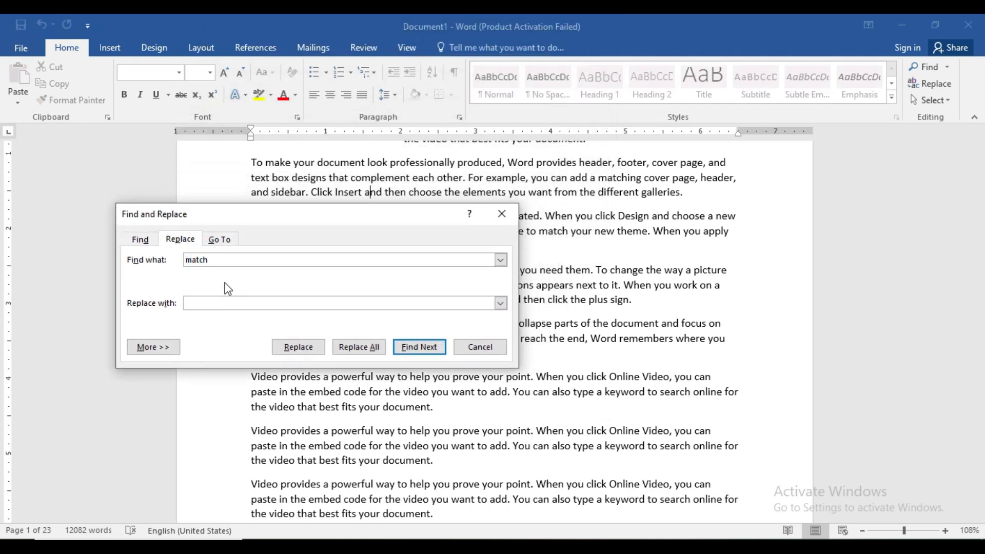
{"action": "left_click", "coordinate": [144, 239]}
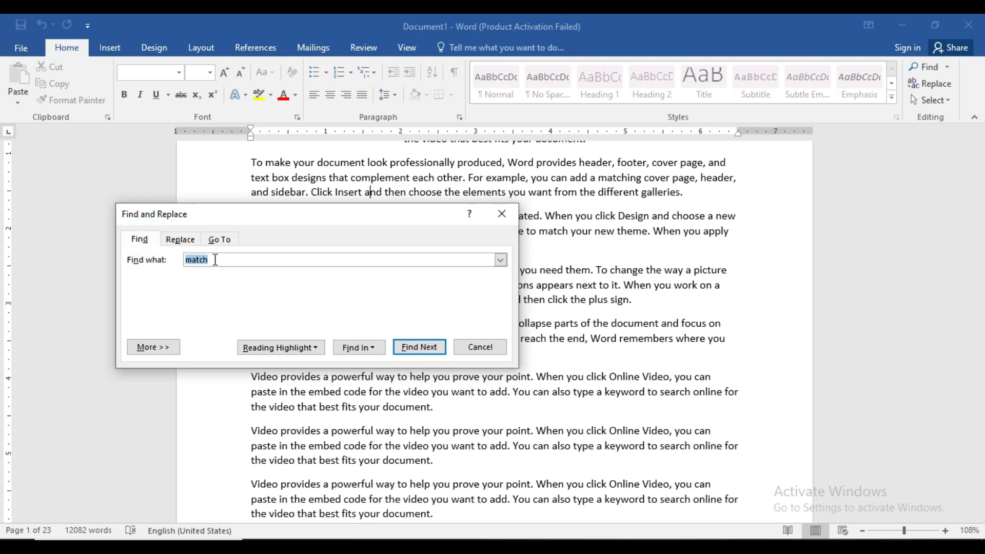
{"action": "left_click", "coordinate": [181, 239]}
{"action": "left_click", "coordinate": [202, 305]}
{"action": "type", "text": "sourabh"}
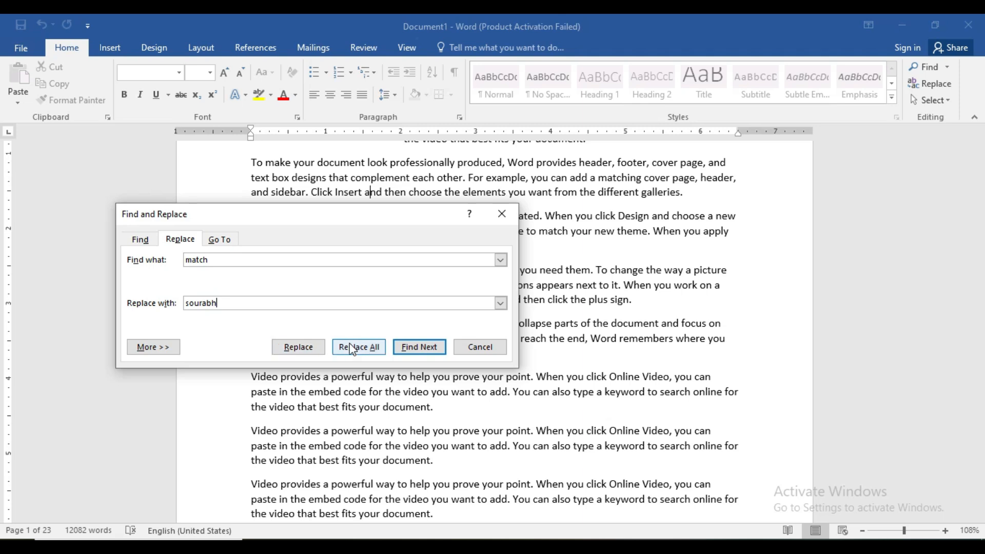
{"action": "left_click", "coordinate": [299, 347]}
{"action": "left_click", "coordinate": [298, 348]}
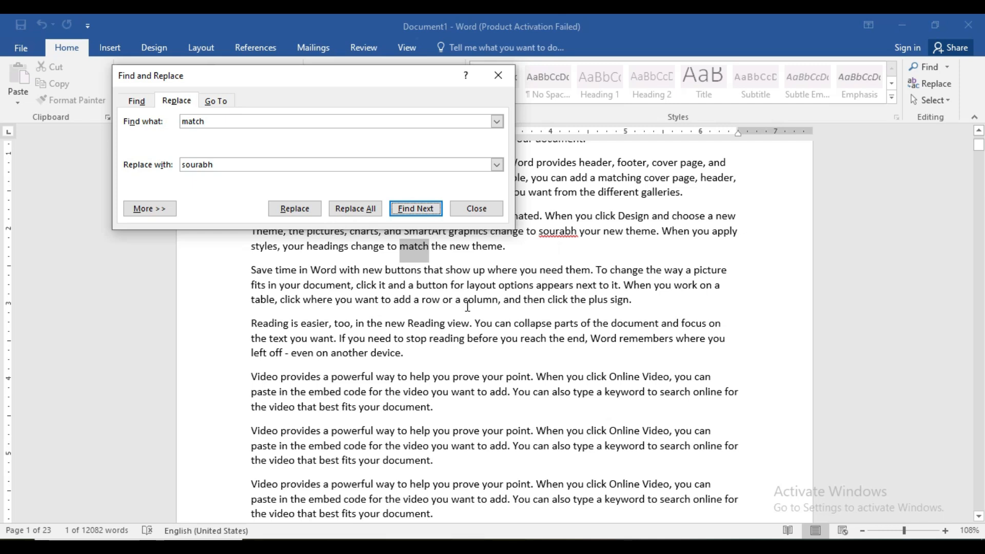
Step: Replace all remaining occurrences of "match" with the first name, close the dialog and review the first page
{"action": "left_click", "coordinate": [352, 214]}
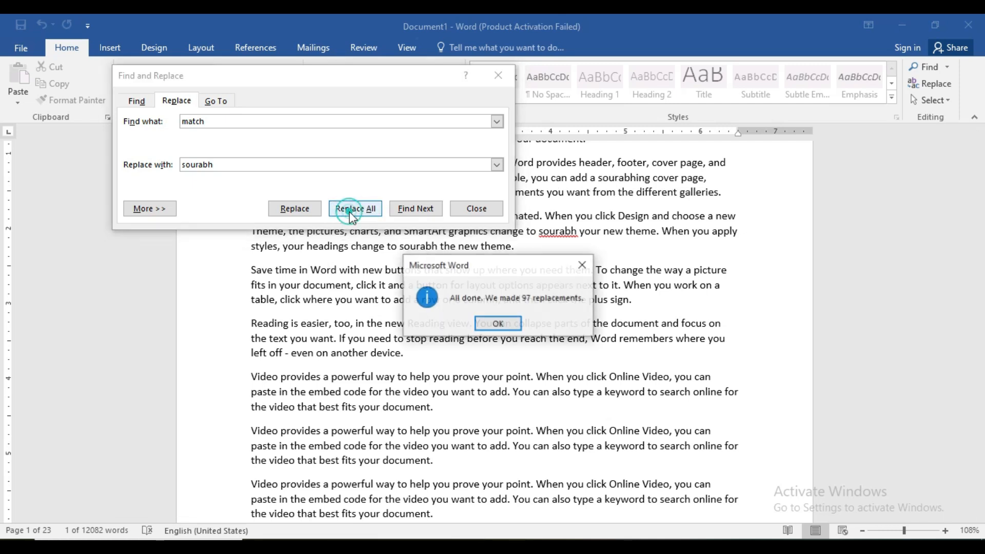
{"action": "left_click", "coordinate": [498, 323]}
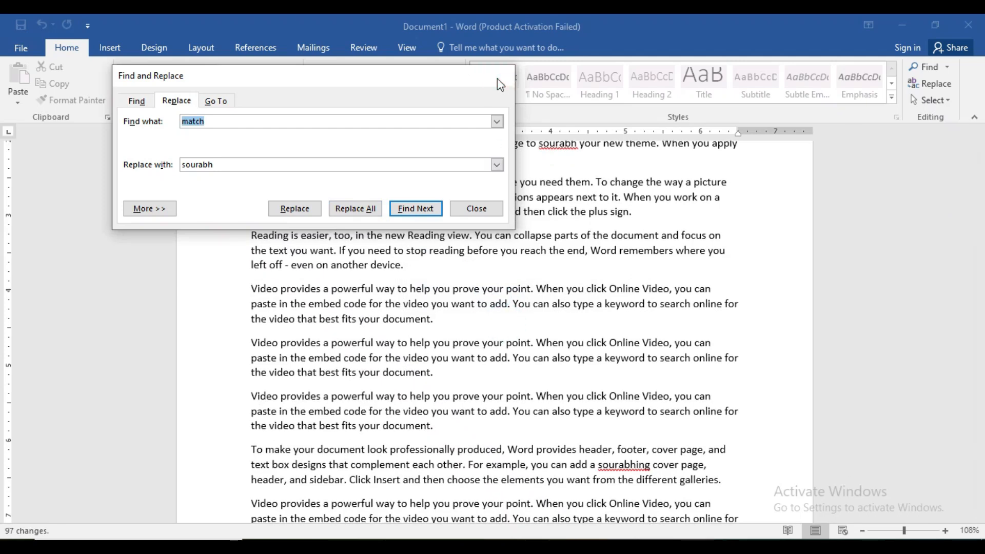
{"action": "left_click", "coordinate": [498, 75]}
{"action": "scroll", "coordinate": [548, 297], "scroll_direction": "down", "scroll_amount": 1}
{"action": "mouse_move", "coordinate": [979, 148]}
{"action": "left_mouse_down"}
{"action": "mouse_move", "coordinate": [979, 187]}
{"action": "mouse_move", "coordinate": [977, 143]}
{"action": "left_mouse_up"}
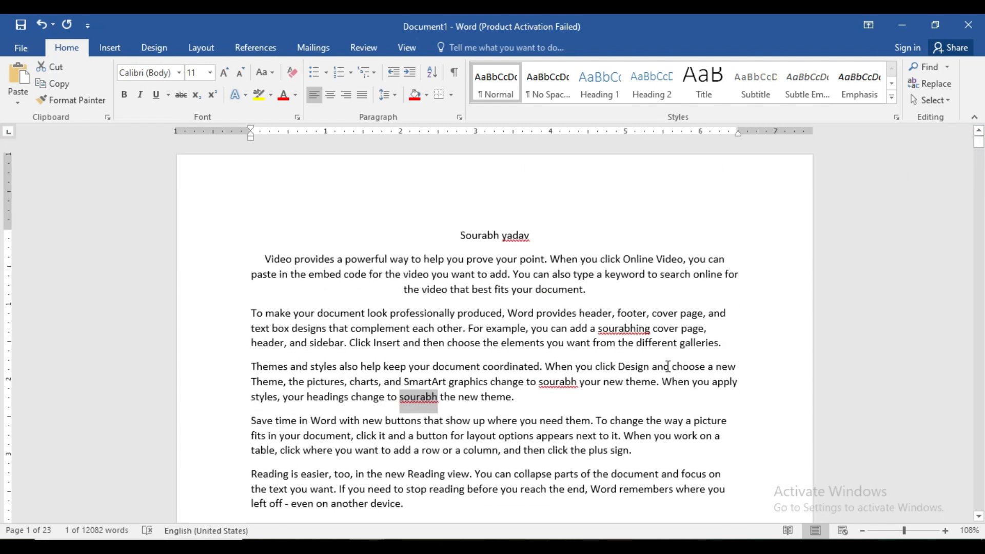
Step: Replace every occurrence of the first name with "match", continuing the search from the beginning of the document, and close the dialog
{"action": "key", "text": "ctrl+h"}
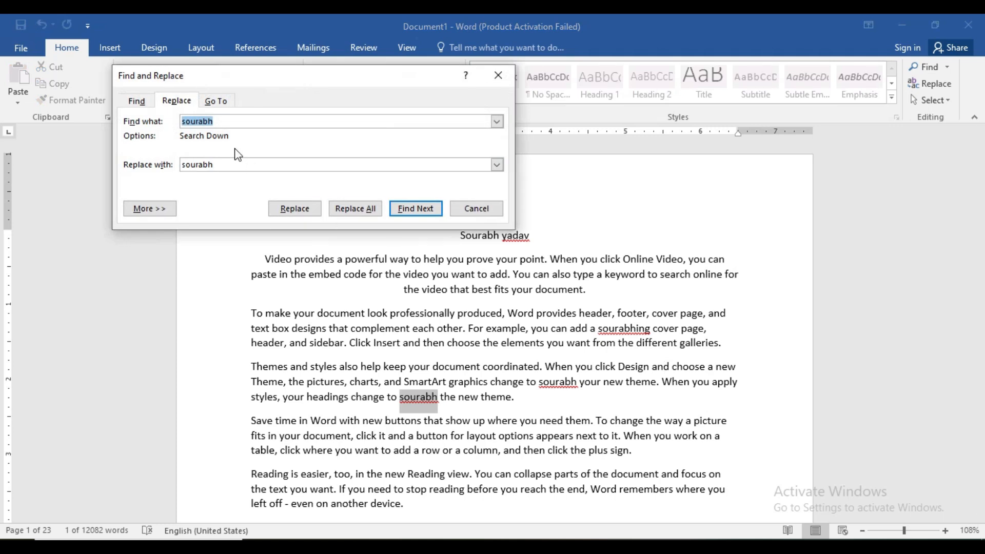
{"action": "key", "text": "BackSpace"}
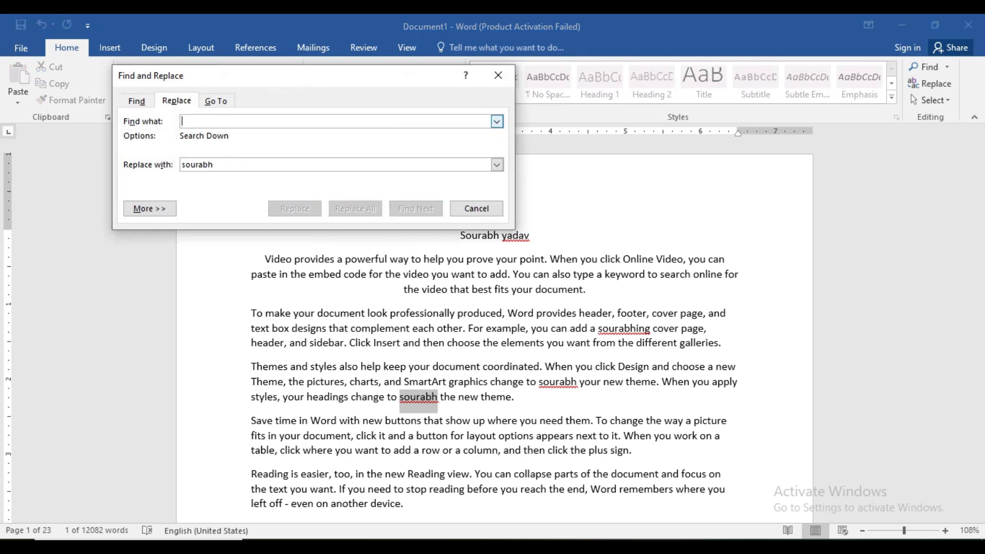
{"action": "type", "text": "so"}
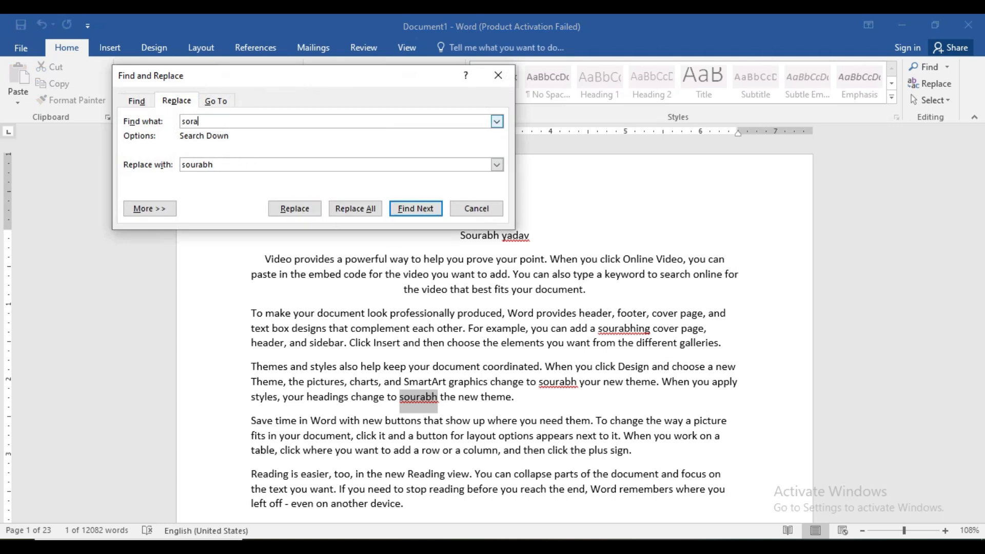
{"action": "type", "text": "u"}
{"action": "left_click", "coordinate": [220, 164]}
{"action": "key", "text": "BackSpace"}
{"action": "key", "text": "BackSpace"}
{"action": "key", "text": "BackSpace"}
{"action": "key", "text": "BackSpace"}
{"action": "key", "text": "BackSpace"}
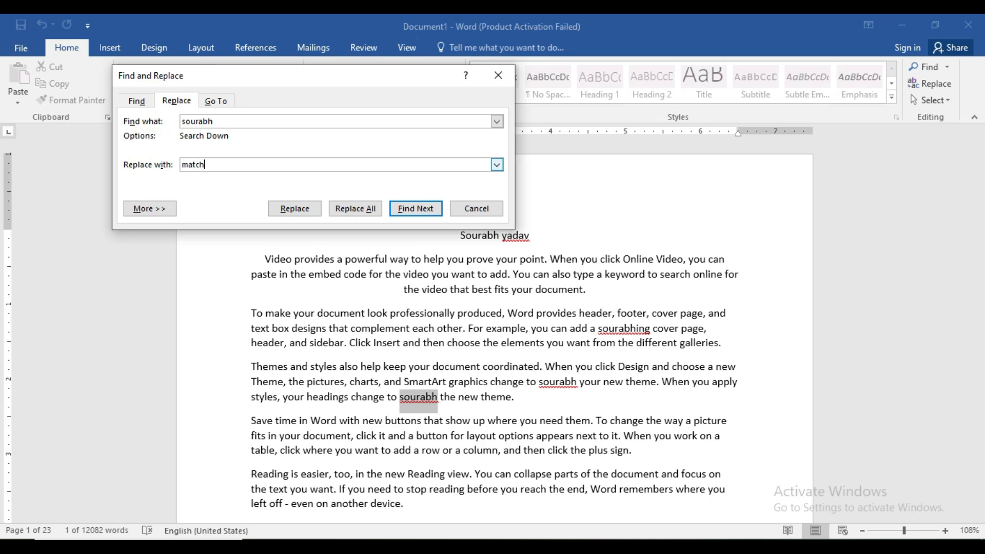
{"action": "left_click", "coordinate": [340, 207]}
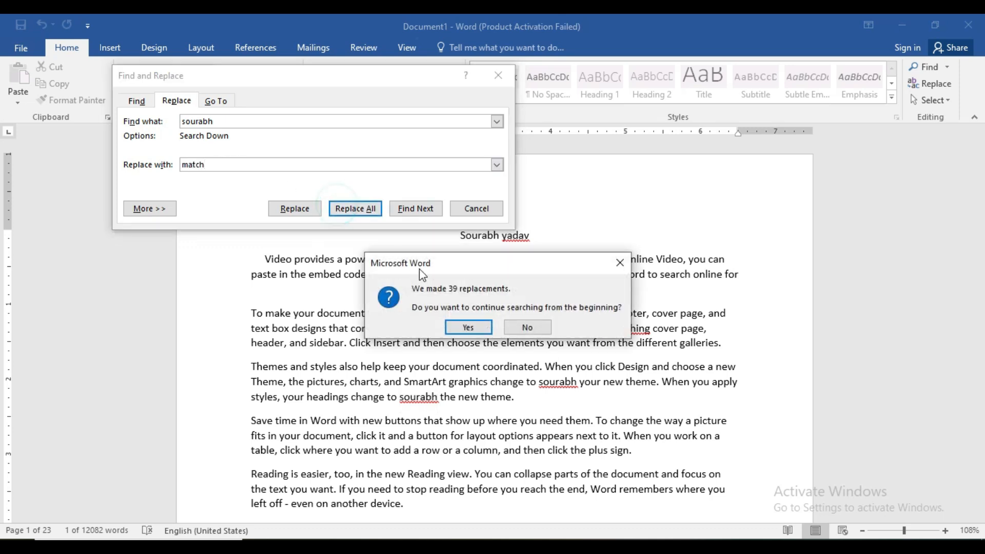
{"action": "left_click", "coordinate": [469, 329]}
{"action": "left_click", "coordinate": [498, 328]}
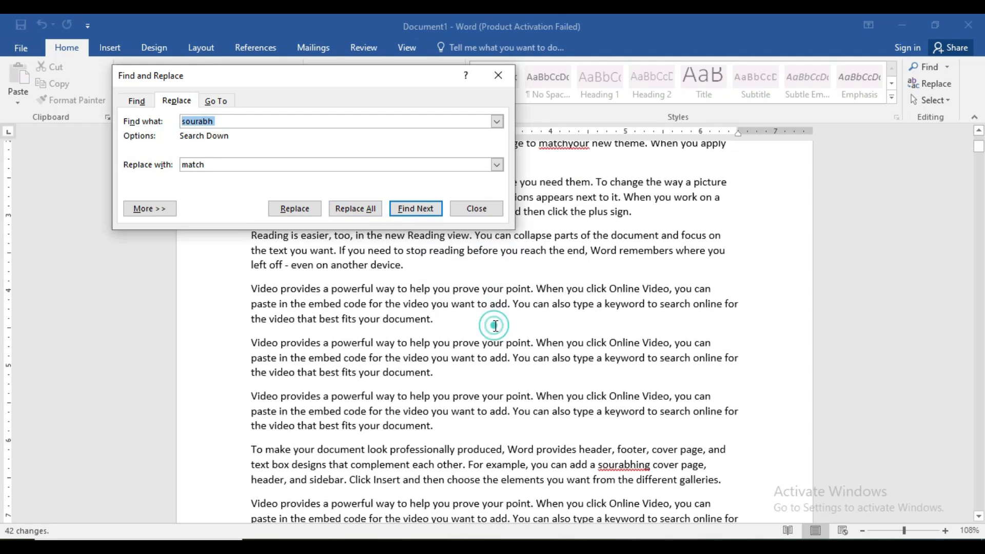
{"action": "left_click", "coordinate": [498, 79]}
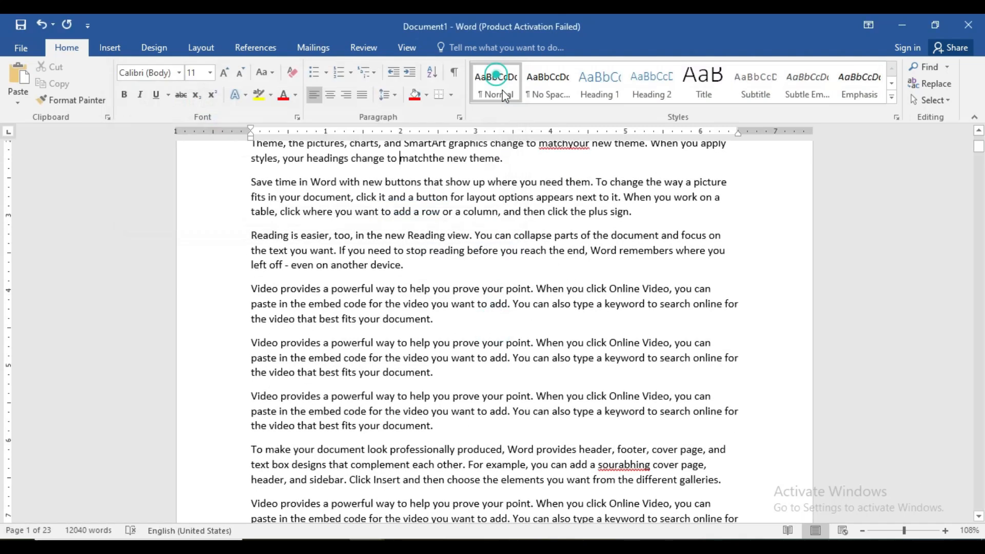
{"action": "left_click_drag", "start_coordinate": [982, 154], "coordinate": [970, 100]}
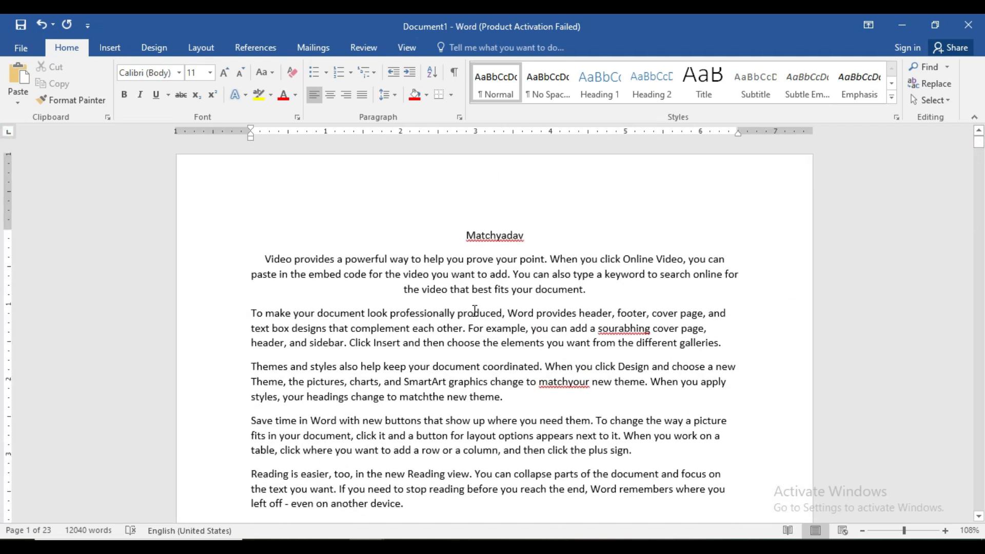
Step: Try to find the first name again from the title line and replace all of its occurrences with "match"
{"action": "left_click", "coordinate": [502, 288]}
{"action": "left_click", "coordinate": [557, 242]}
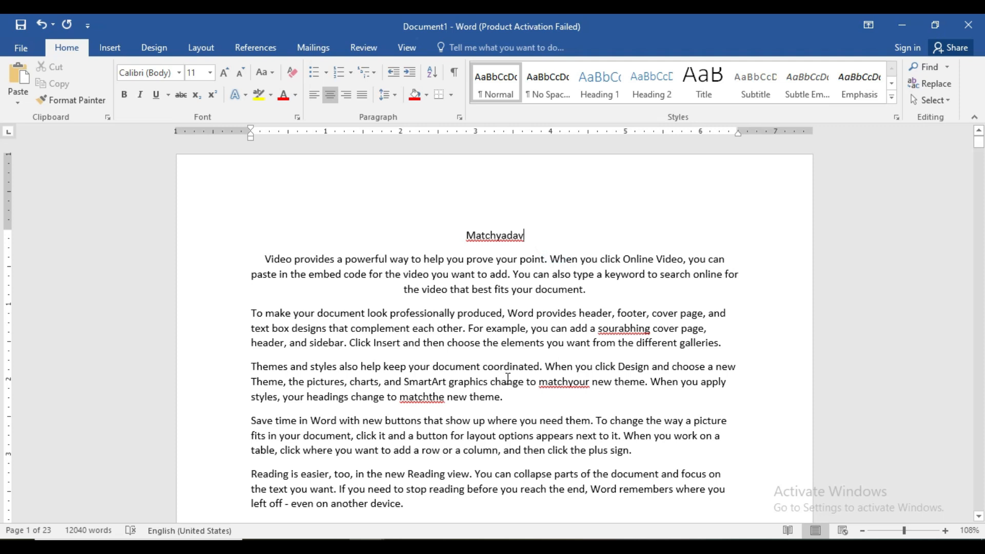
{"action": "key", "text": "ctrl+g"}
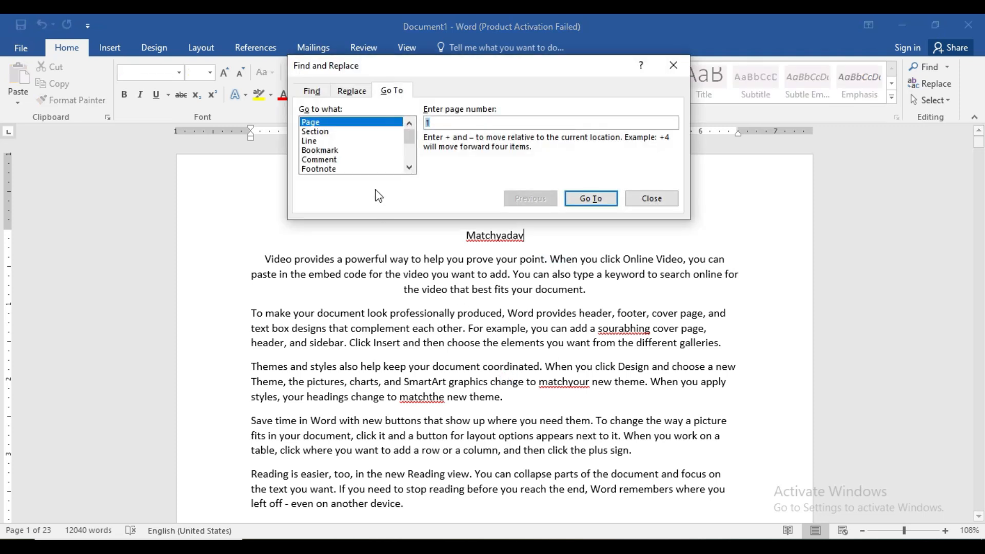
{"action": "left_click", "coordinate": [352, 91]}
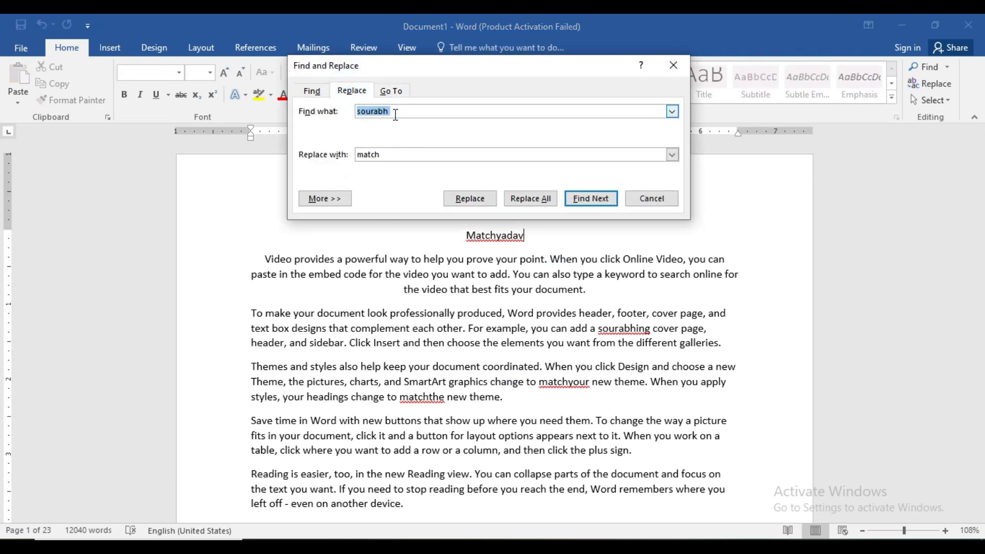
{"action": "left_click", "coordinate": [580, 200]}
{"action": "left_click", "coordinate": [507, 323]}
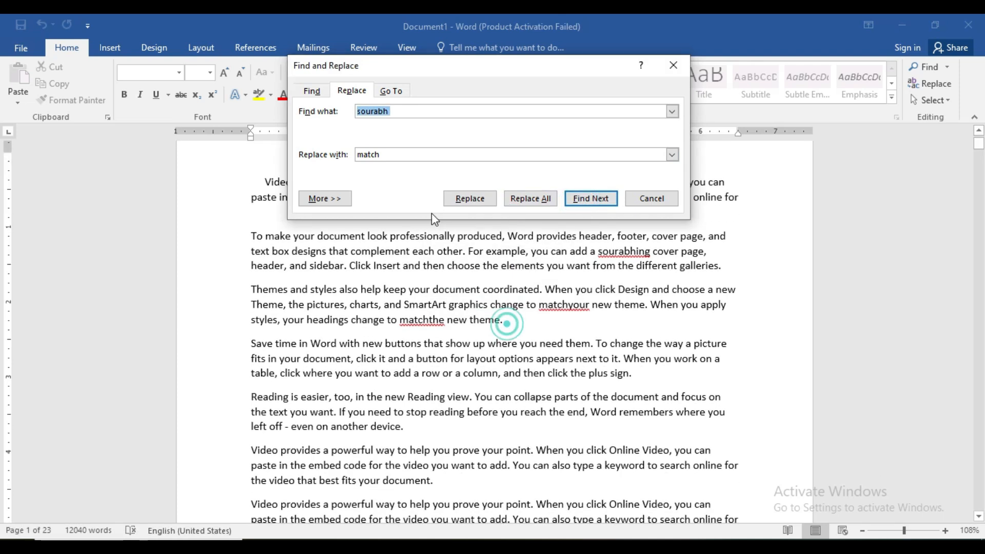
{"action": "left_click", "coordinate": [393, 153]}
{"action": "left_click", "coordinate": [536, 205]}
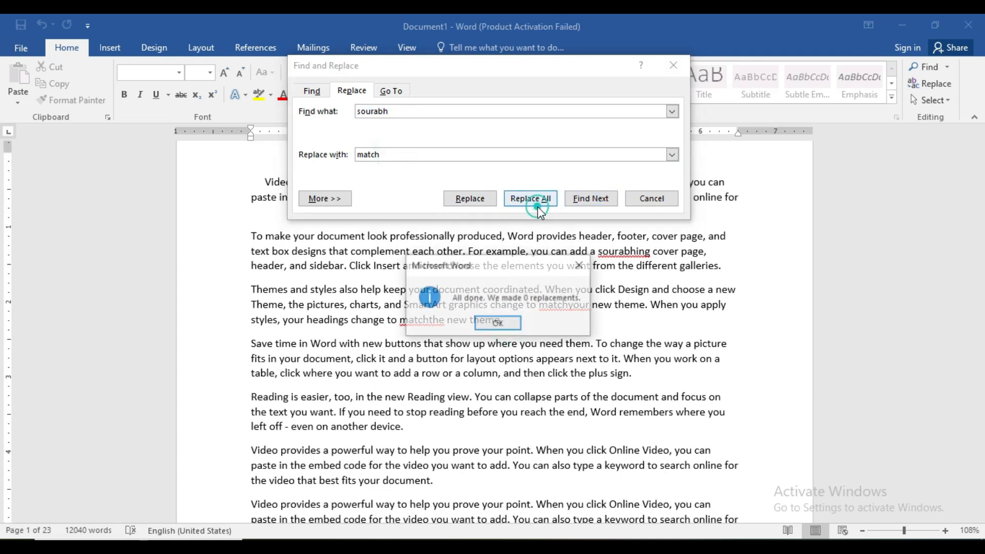
{"action": "left_click", "coordinate": [497, 322]}
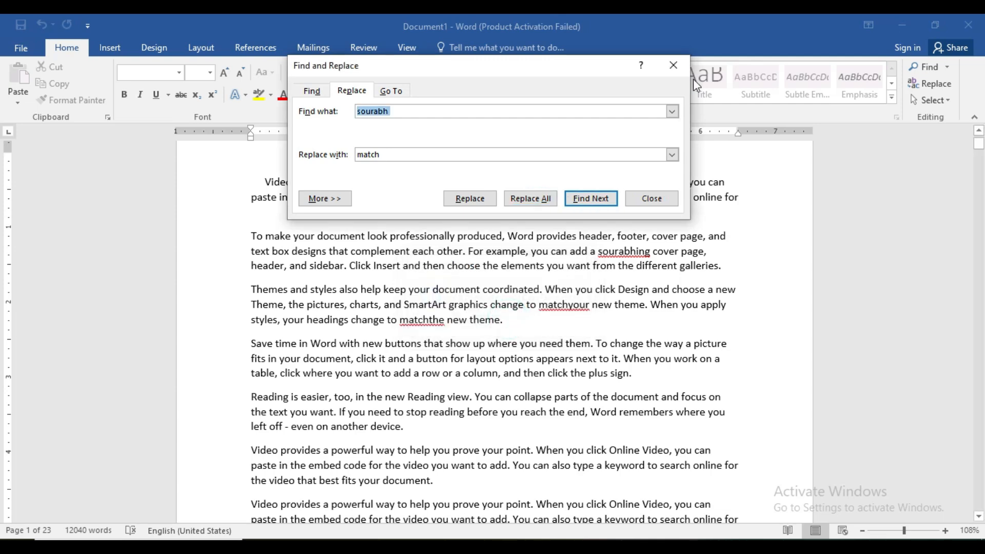
{"action": "left_click", "coordinate": [674, 65]}
{"action": "mouse_move", "coordinate": [978, 147]}
{"action": "left_mouse_down"}
{"action": "mouse_move", "coordinate": [980, 467]}
{"action": "mouse_move", "coordinate": [979, 137]}
{"action": "left_mouse_up"}
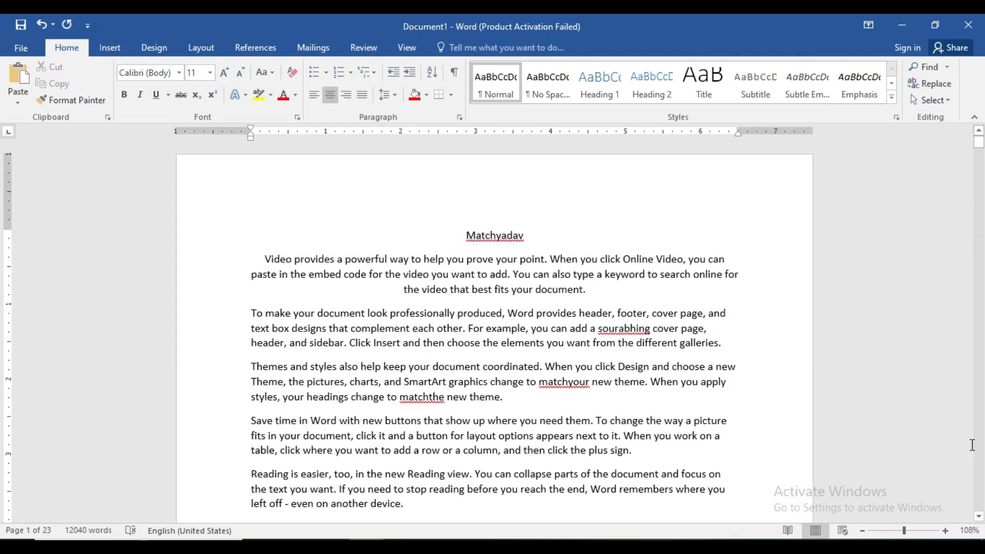
Step: Clear the whole document and generate fresh sample paragraphs with =rand()
{"action": "key", "text": "ctrl+a"}
{"action": "key", "text": "Delete"}
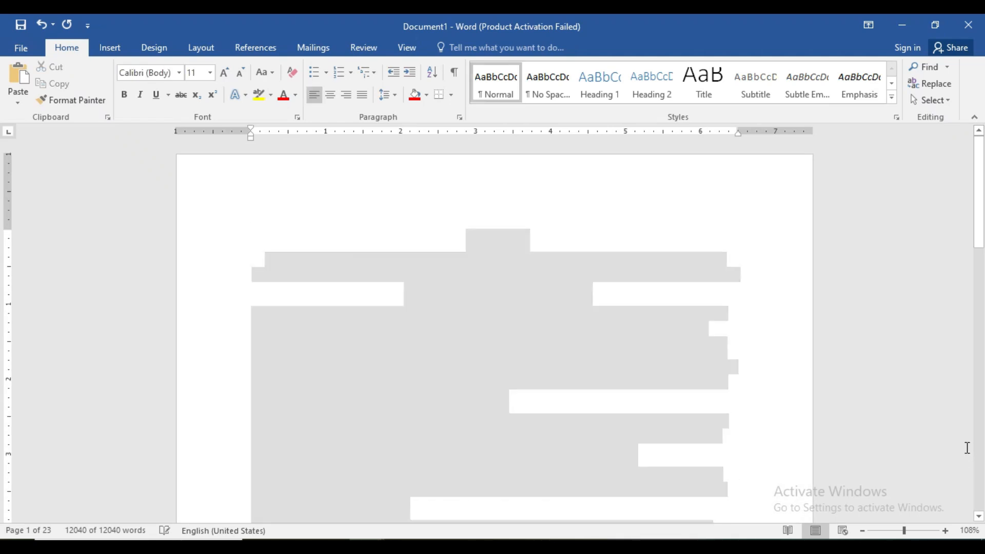
{"action": "type", "text": "="}
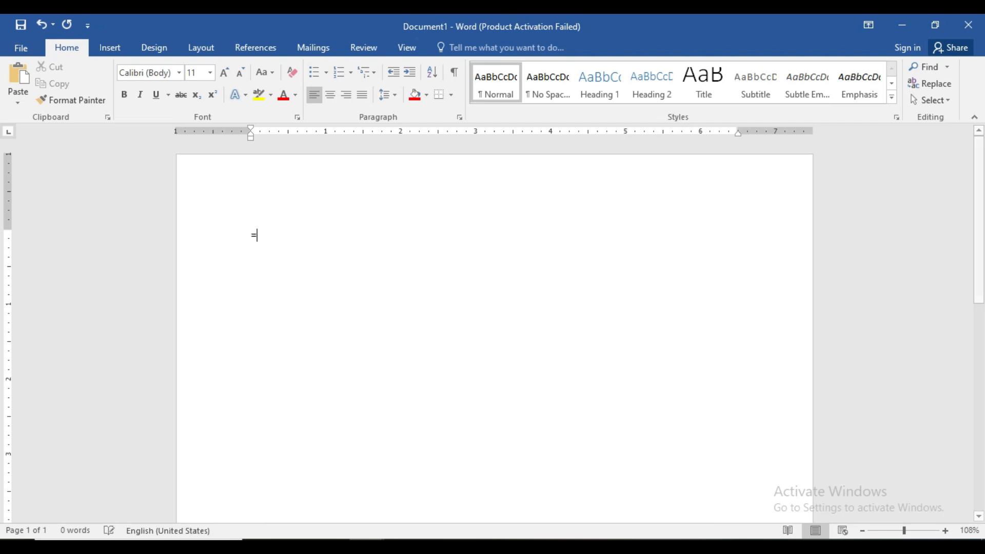
{"action": "type", "text": "rand()"}
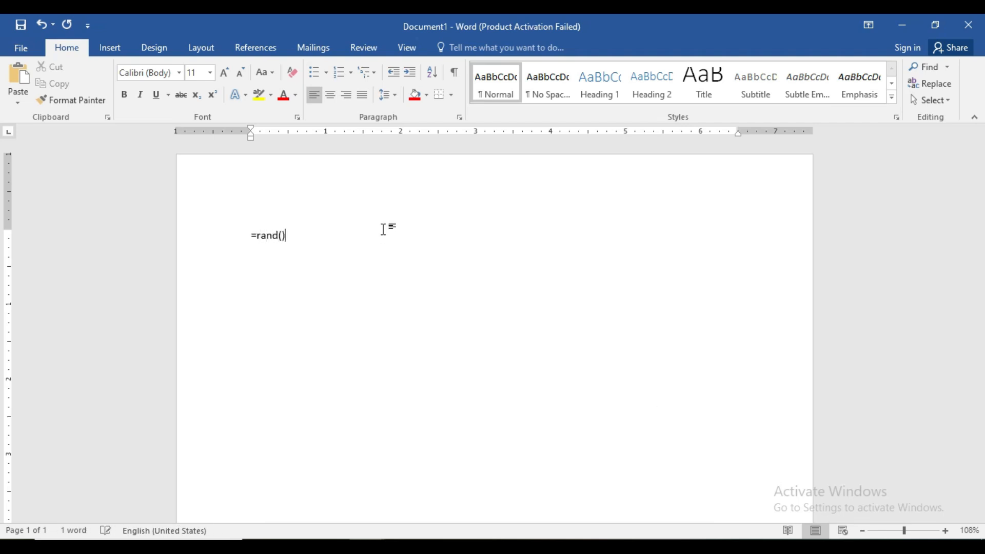
{"action": "key", "text": "Return"}
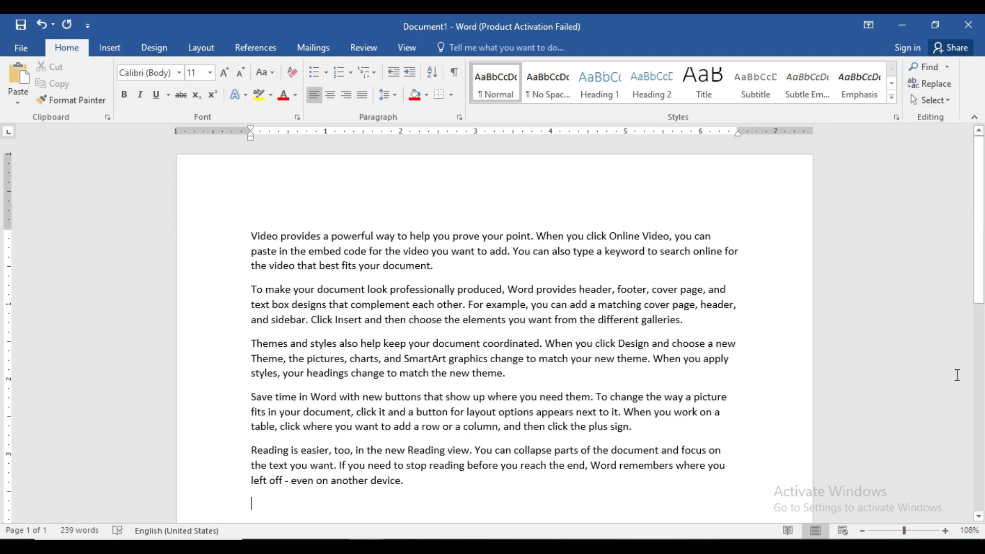
Step: Open Find and Replace, set the search word to "match", clear the replacement text and find its next occurrence
{"action": "key", "text": "ctrl+h"}
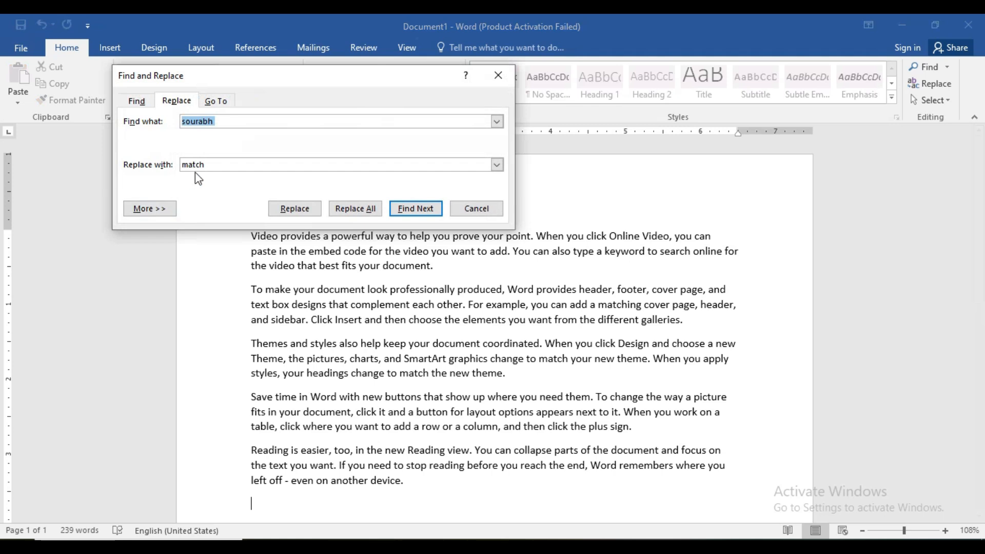
{"action": "key", "text": "BackSpace"}
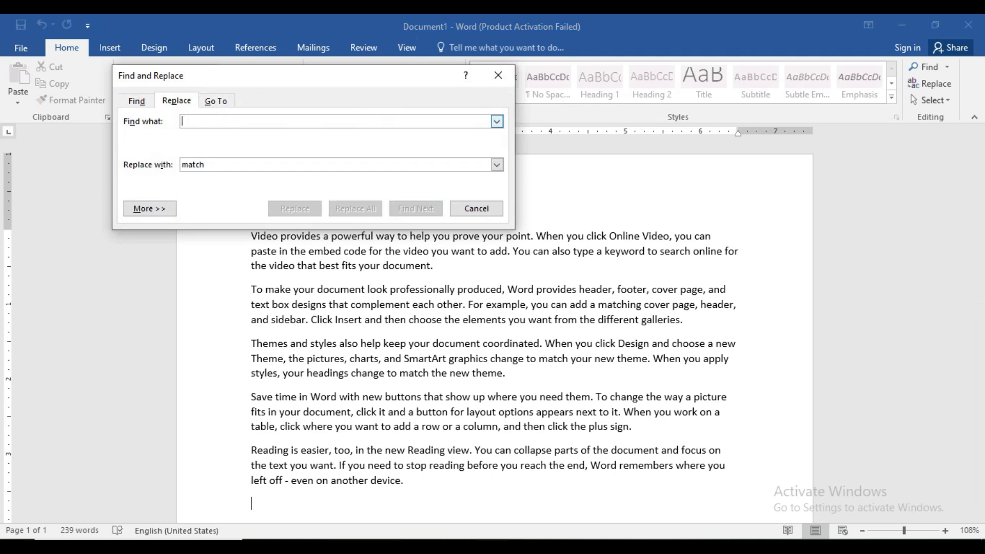
{"action": "left_click", "coordinate": [197, 124]}
{"action": "type", "text": "mat"}
{"action": "type", "text": "ch"}
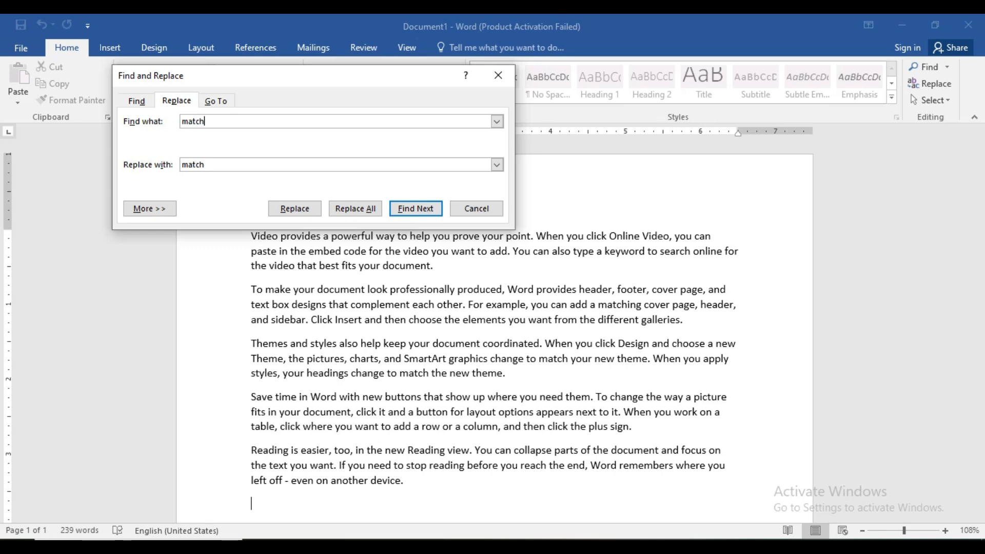
{"action": "double_click", "coordinate": [228, 164]}
{"action": "key", "text": "BackSpace"}
{"action": "left_click", "coordinate": [135, 101]}
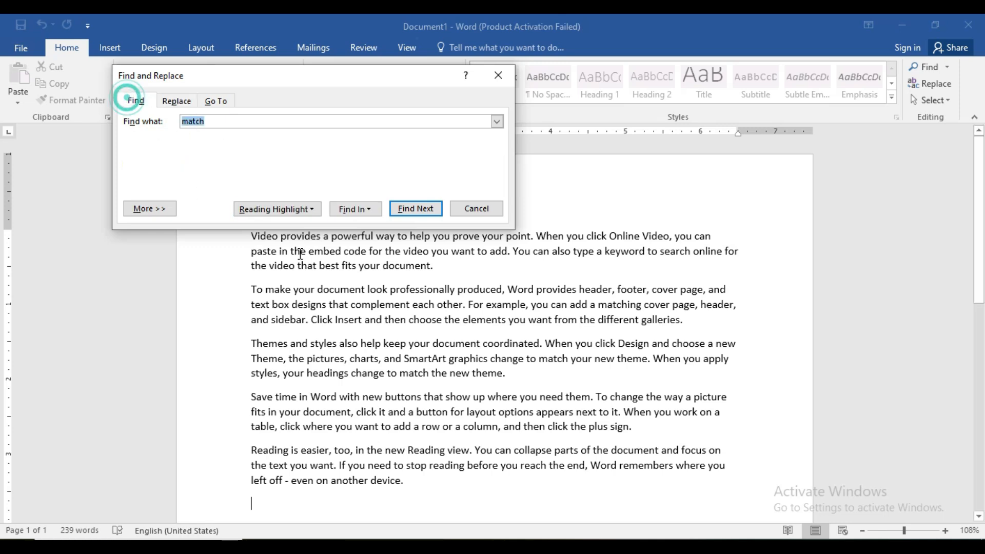
{"action": "left_click", "coordinate": [349, 211]}
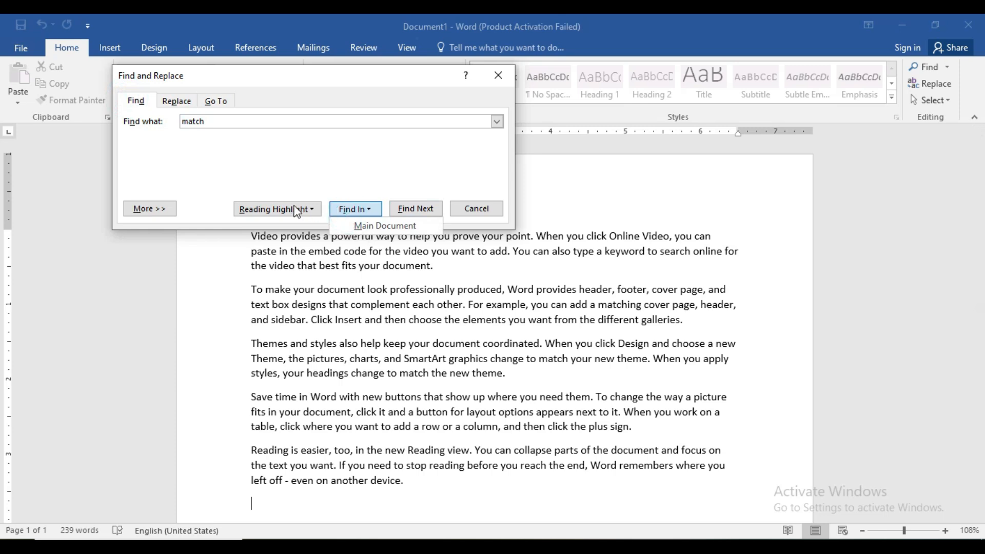
{"action": "left_click", "coordinate": [414, 209]}
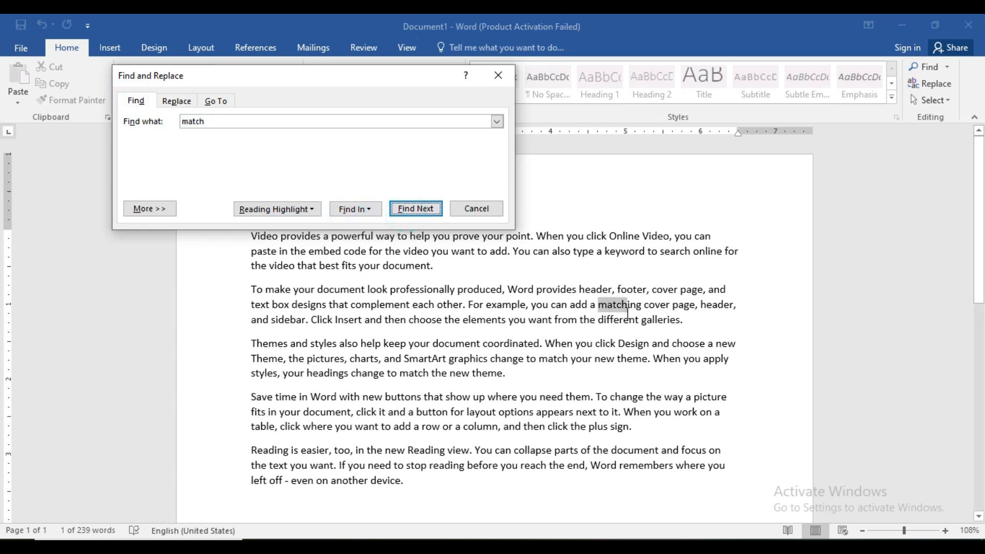
Step: Replace every occurrence of "match" with the person's first name and review the changed paragraphs
{"action": "left_click", "coordinate": [174, 100]}
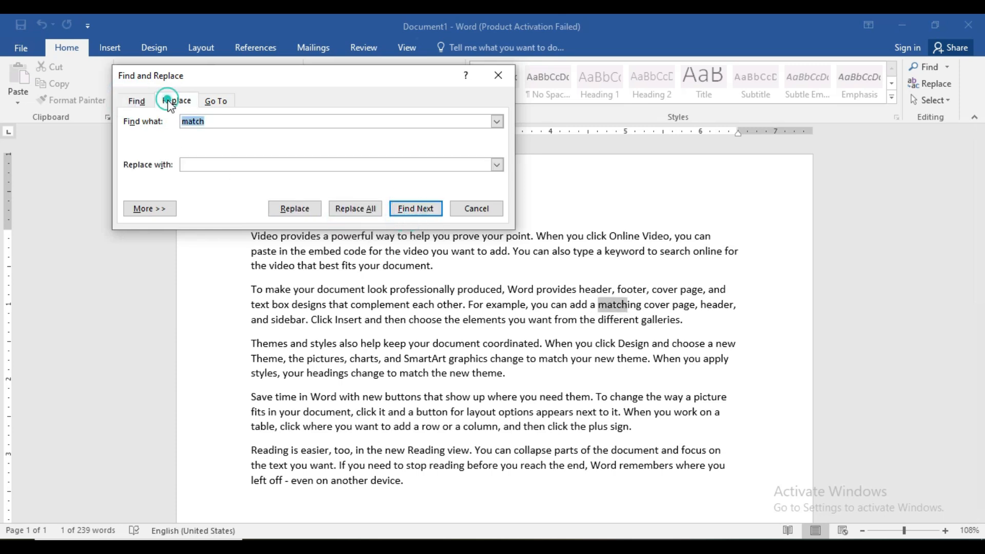
{"action": "left_click", "coordinate": [210, 163]}
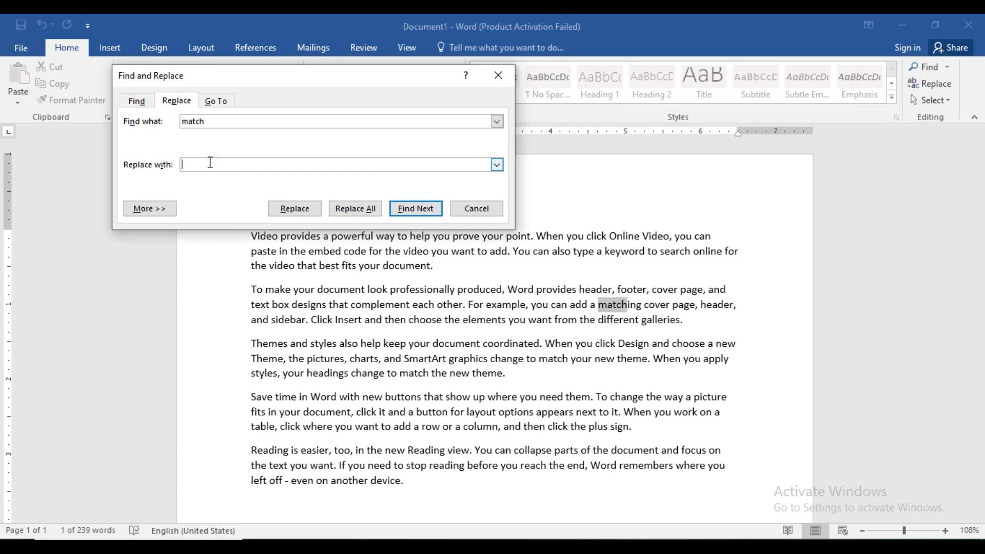
{"action": "type", "text": "sourabh"}
{"action": "left_click", "coordinate": [358, 215]}
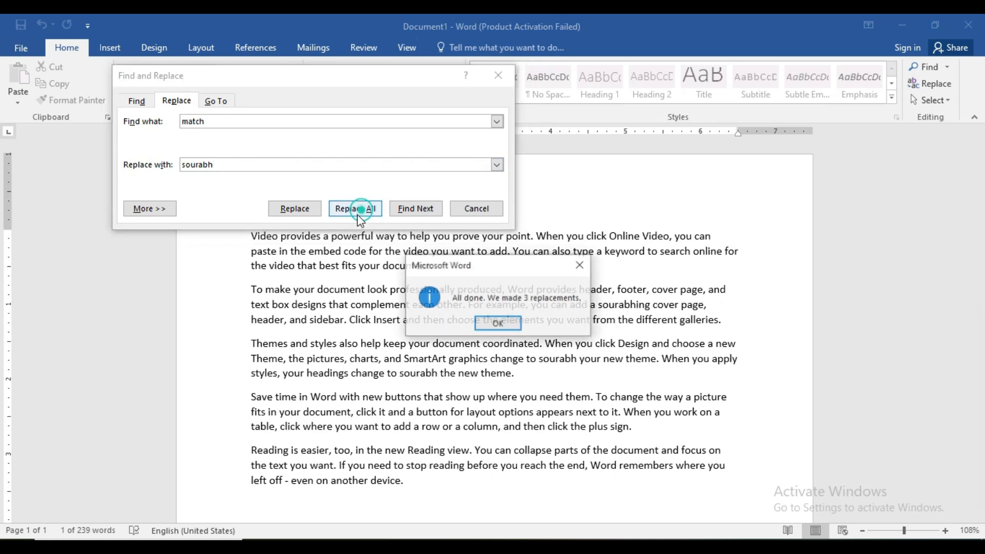
{"action": "left_click", "coordinate": [496, 323]}
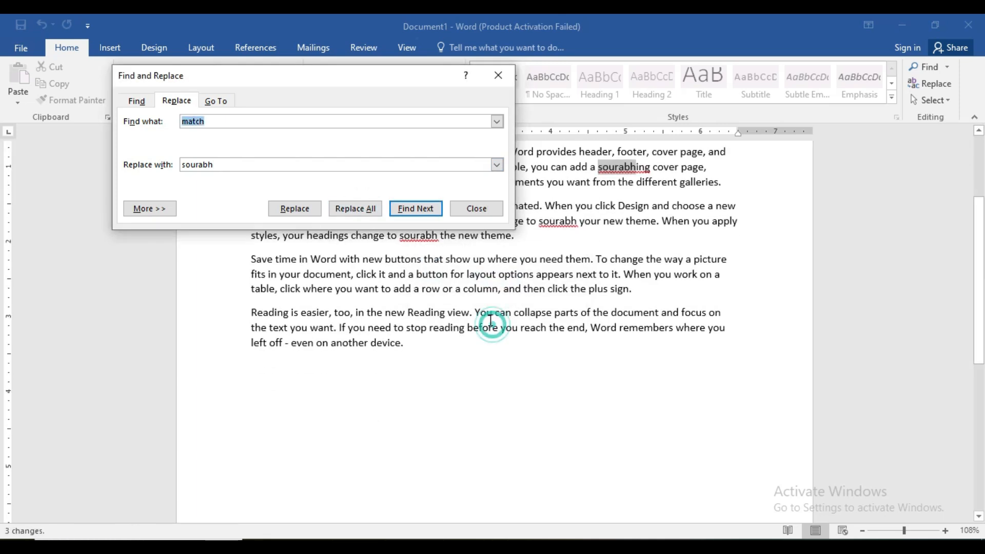
{"action": "left_click_drag", "start_coordinate": [981, 285], "coordinate": [980, 231]}
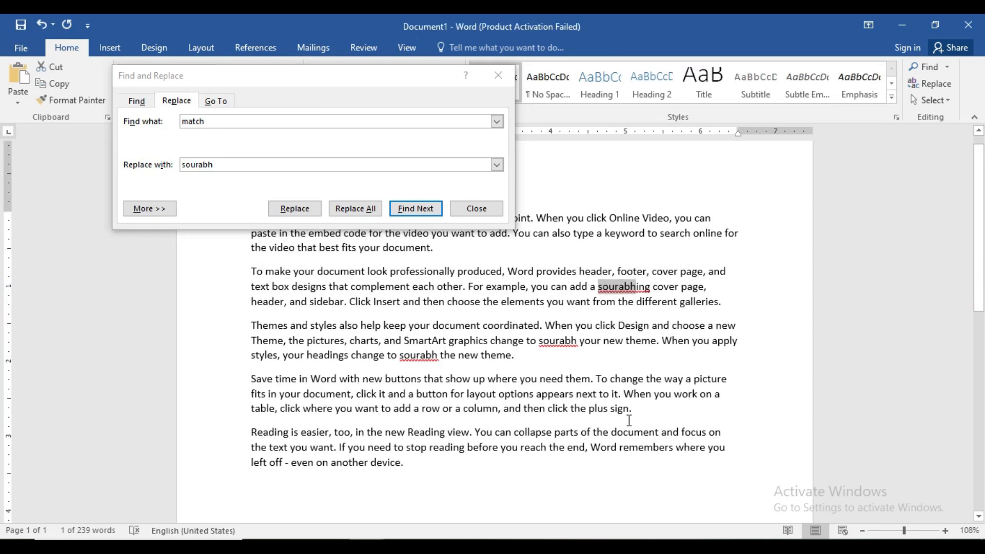
Step: Replace every occurrence of the first name with "match" and close Find and Replace
{"action": "left_click", "coordinate": [219, 165]}
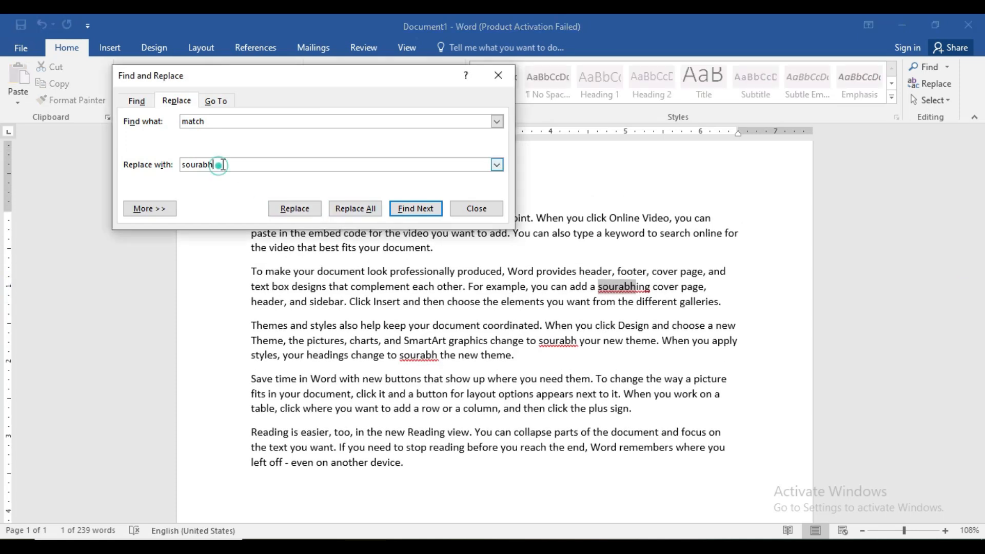
{"action": "key", "text": "BackSpace"}
{"action": "key", "text": "BackSpace"}
{"action": "key", "text": "BackSpace"}
{"action": "key", "text": "BackSpace"}
{"action": "left_click", "coordinate": [215, 121]}
{"action": "key", "text": "BackSpace"}
{"action": "key", "text": "BackSpace"}
{"action": "type", "text": "sourabj"}
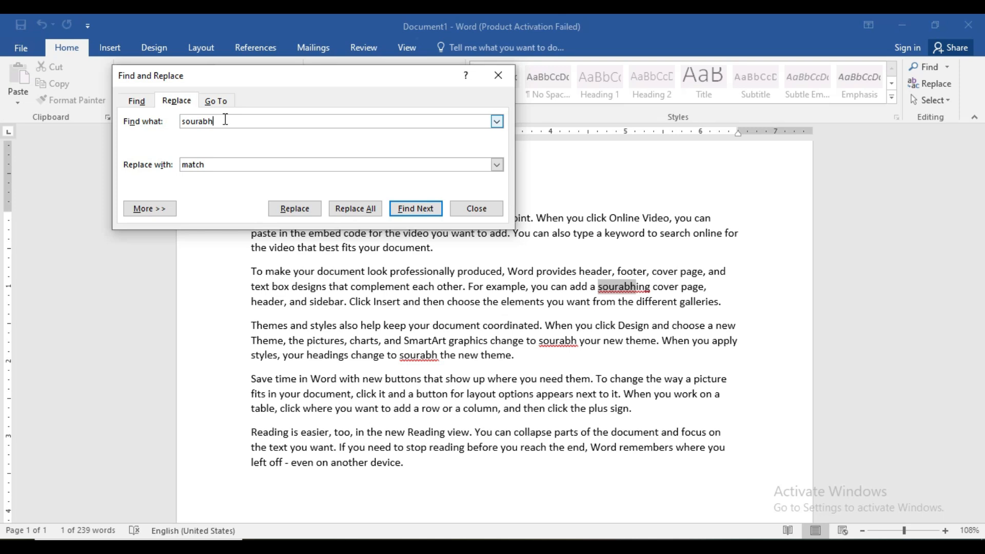
{"action": "left_click", "coordinate": [355, 208]}
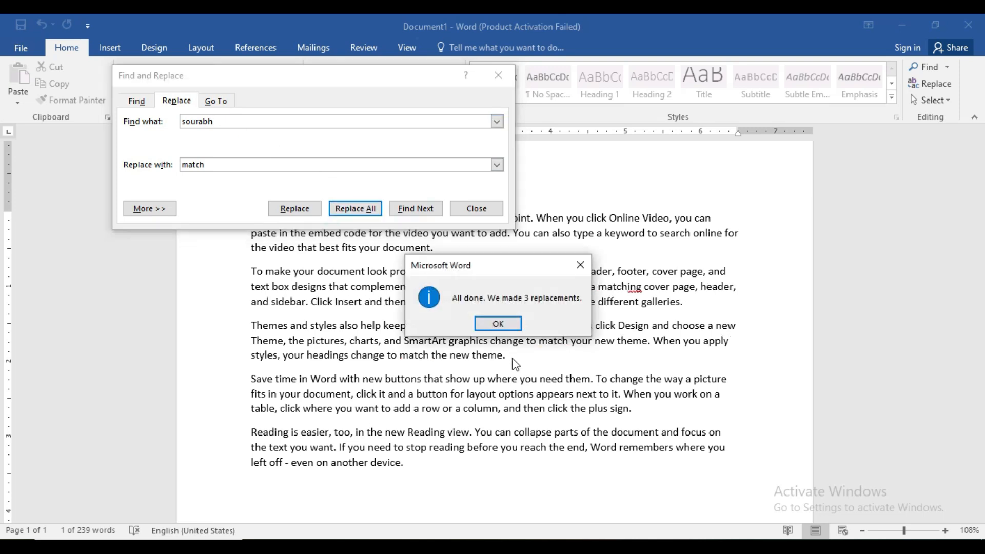
{"action": "left_click", "coordinate": [498, 324]}
{"action": "scroll", "coordinate": [506, 319], "scroll_direction": "down", "scroll_amount": 4}
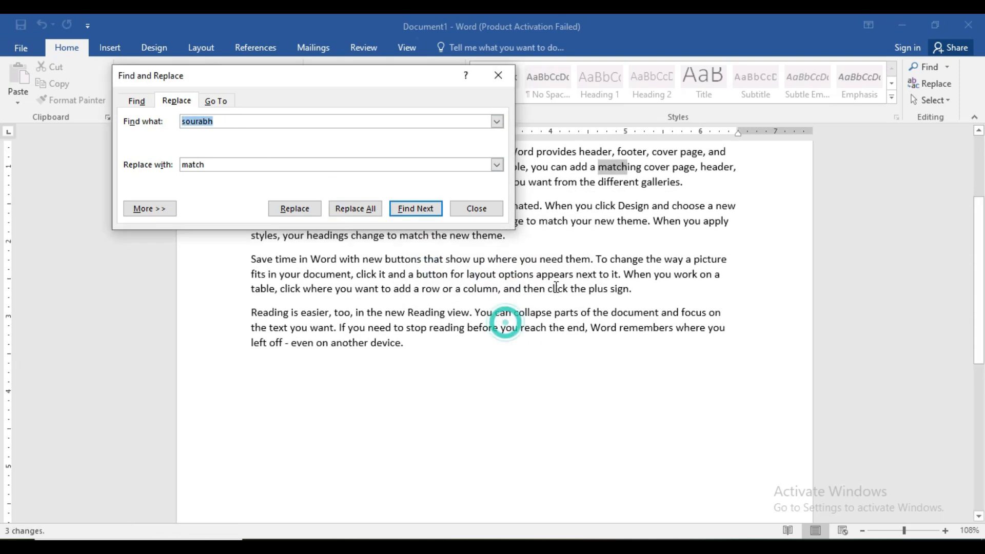
{"action": "key", "text": "Escape"}
{"action": "left_click_drag", "start_coordinate": [980, 328], "coordinate": [967, 217]}
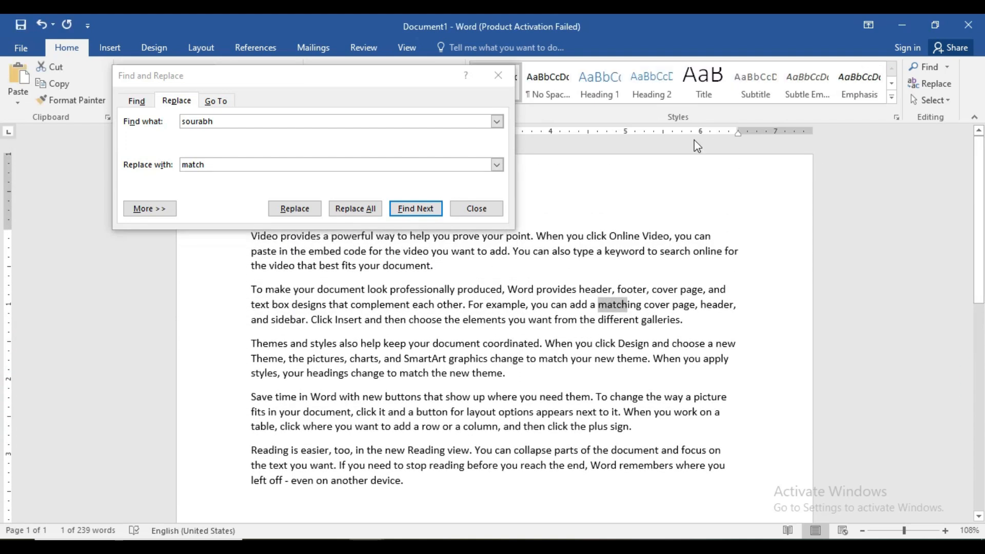
{"action": "left_click", "coordinate": [499, 75]}
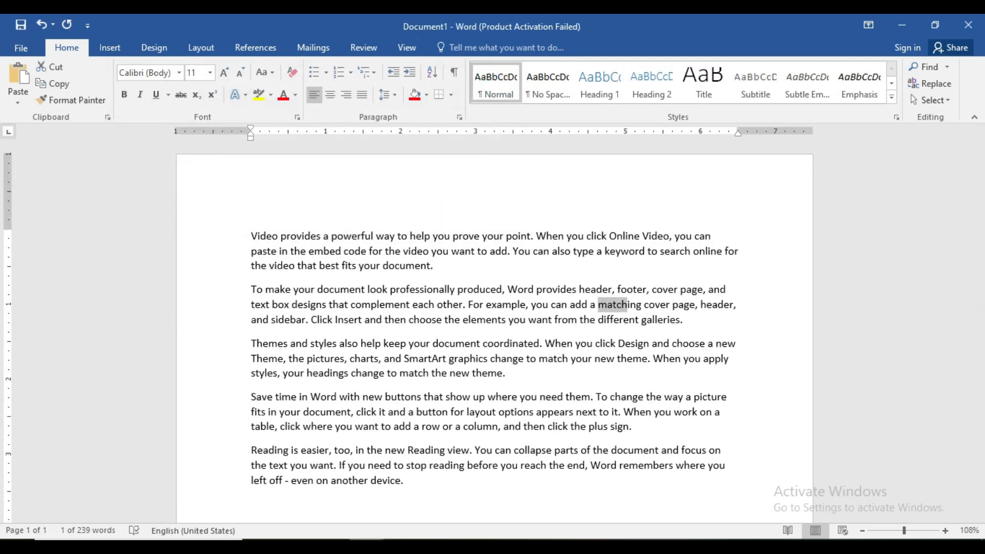
Step: Review the CTRL+F, CTRL+H and CTRL+I entries in the shortcut list document and return to the sample document
{"action": "left_click", "coordinate": [314, 501]}
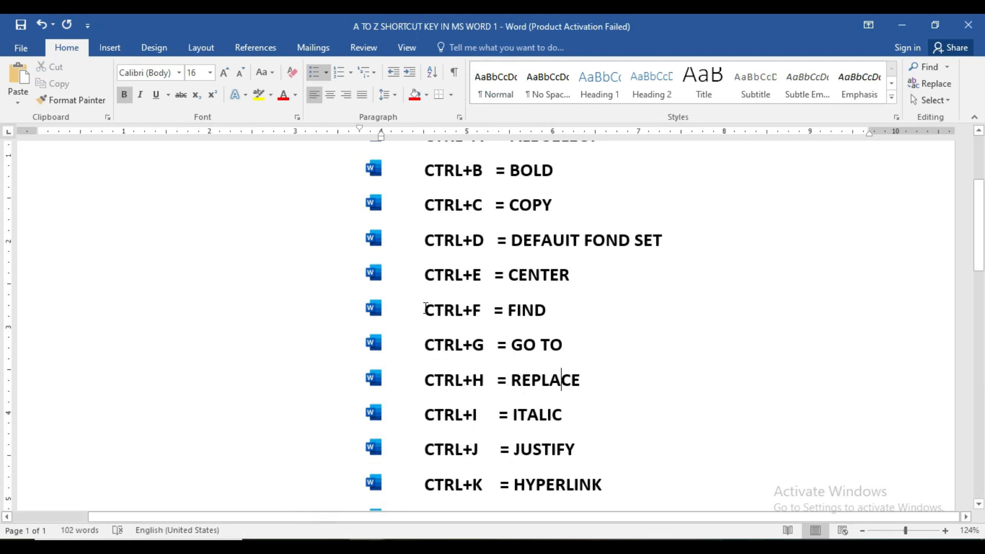
{"action": "left_click_drag", "start_coordinate": [426, 312], "coordinate": [544, 314]}
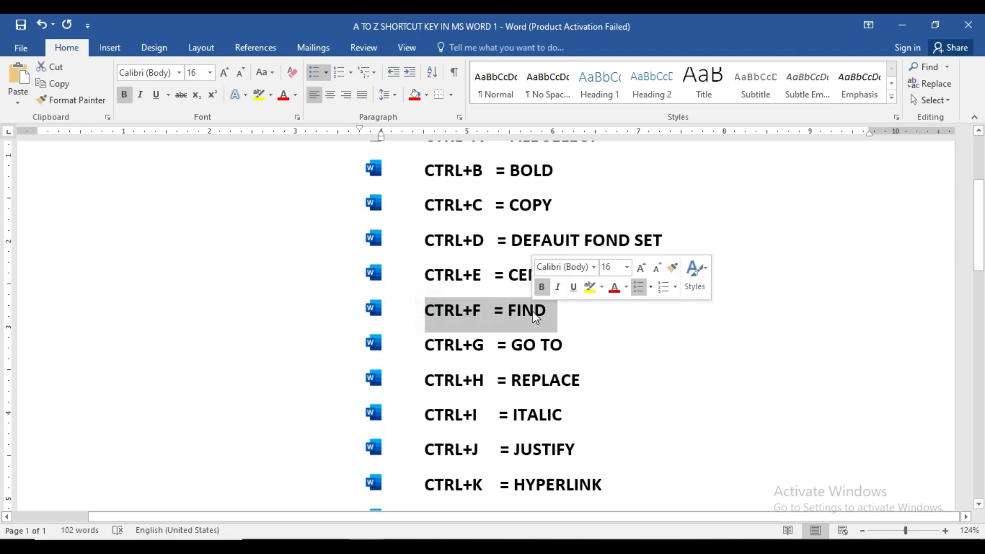
{"action": "left_click_drag", "start_coordinate": [425, 382], "coordinate": [560, 394]}
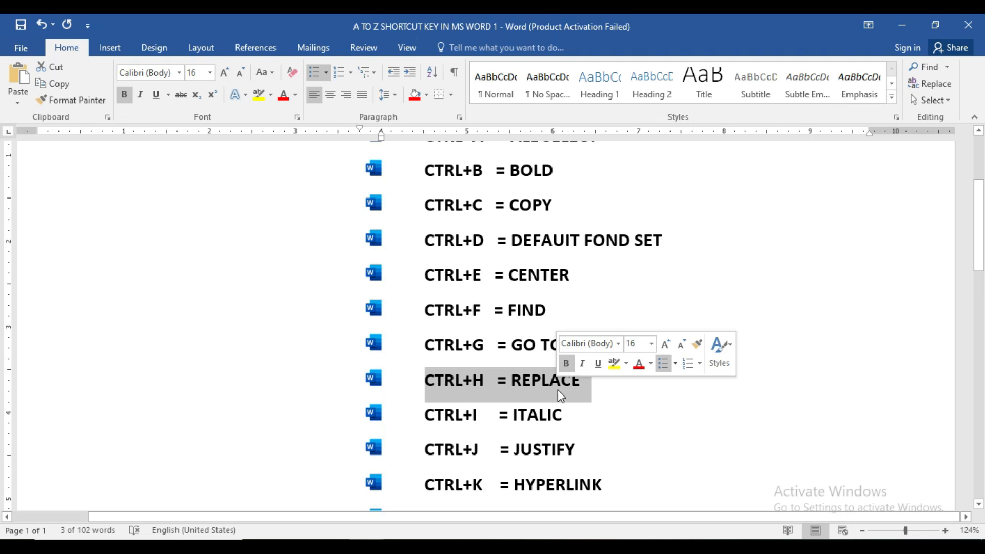
{"action": "left_click", "coordinate": [544, 417]}
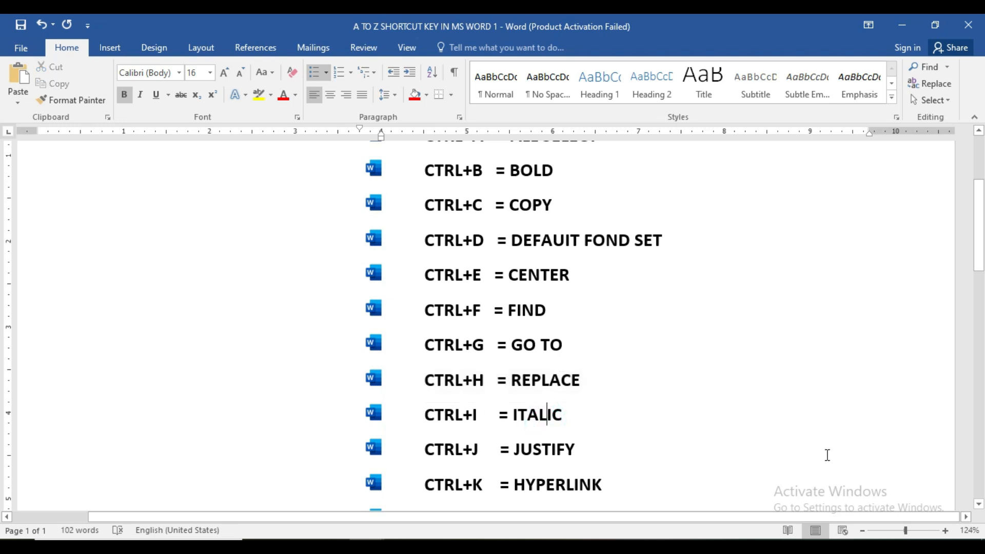
{"action": "mouse_move", "coordinate": [367, 547]}
{"action": "left_click", "coordinate": [411, 468]}
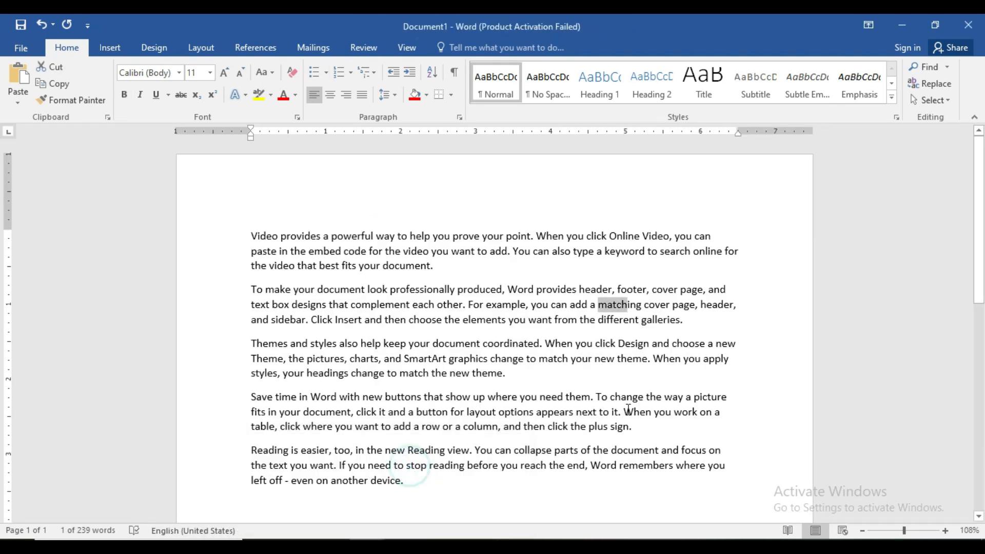
Step: Italicize the first two paragraphs of the sample text
{"action": "left_click_drag", "start_coordinate": [252, 236], "coordinate": [688, 321]}
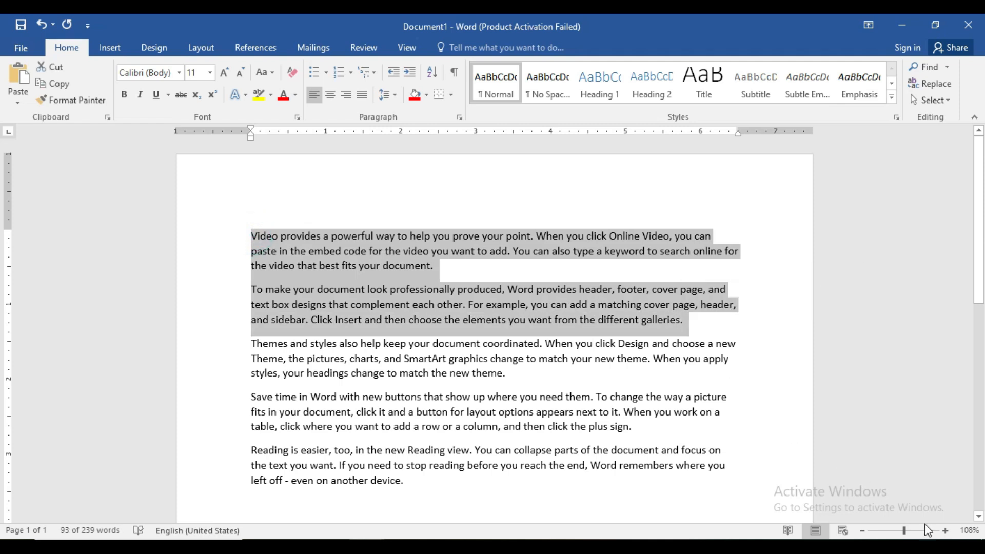
{"action": "left_click", "coordinate": [946, 530]}
{"action": "left_click", "coordinate": [946, 531]}
{"action": "left_click", "coordinate": [946, 531]}
{"action": "left_click", "coordinate": [945, 531]}
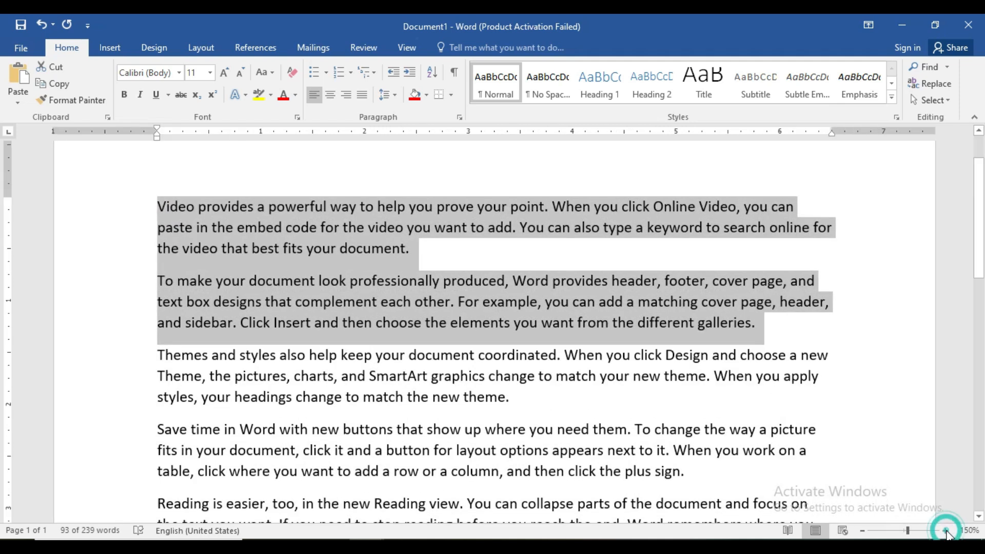
{"action": "left_click", "coordinate": [946, 531]}
{"action": "left_click", "coordinate": [946, 531]}
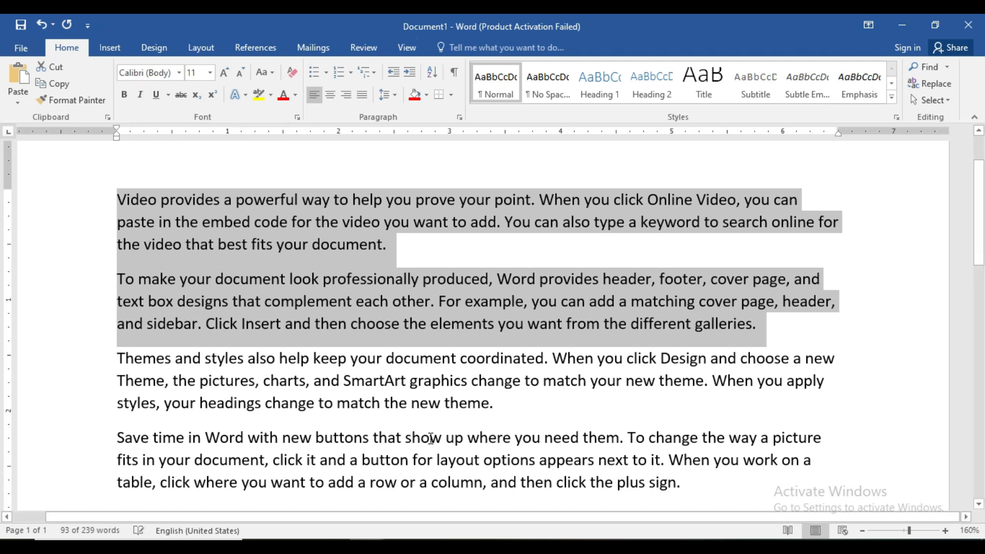
{"action": "key", "text": "ctrl+i"}
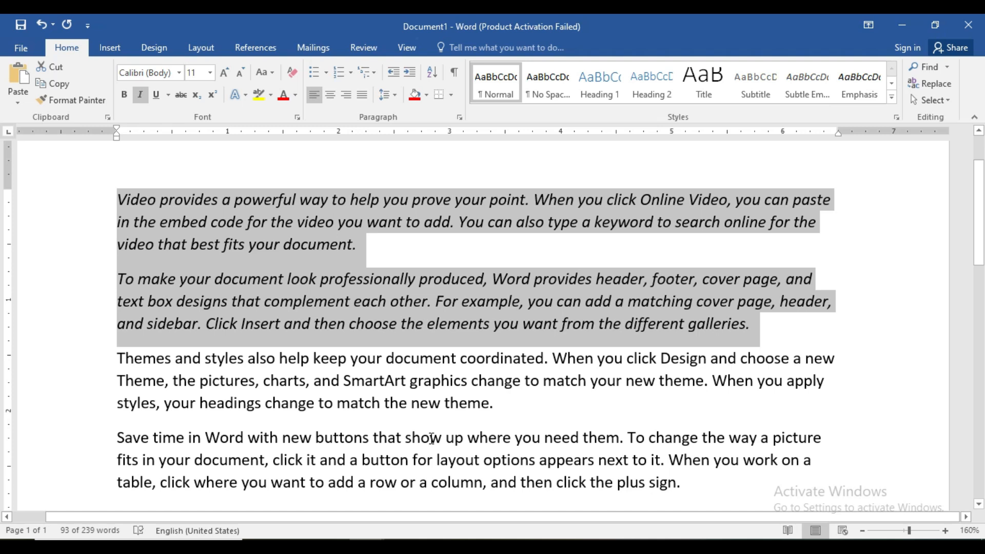
Step: Toggle italic on and off repeatedly for the first two paragraphs, finishing with regular text
{"action": "key", "text": "ctrl+i"}
{"action": "key", "text": "ctrl+i"}
{"action": "key", "text": "ctrl+i"}
{"action": "key", "text": "ctrl+i"}
{"action": "key", "text": "ctrl+i"}
{"action": "key", "text": "ctrl+i"}
{"action": "key", "text": "ctrl+i"}
{"action": "key", "text": "ctrl+i"}
{"action": "key", "text": "ctrl+i"}
{"action": "key", "text": "ctrl+i"}
{"action": "key", "text": "ctrl+i"}
{"action": "key", "text": "ctrl+i"}
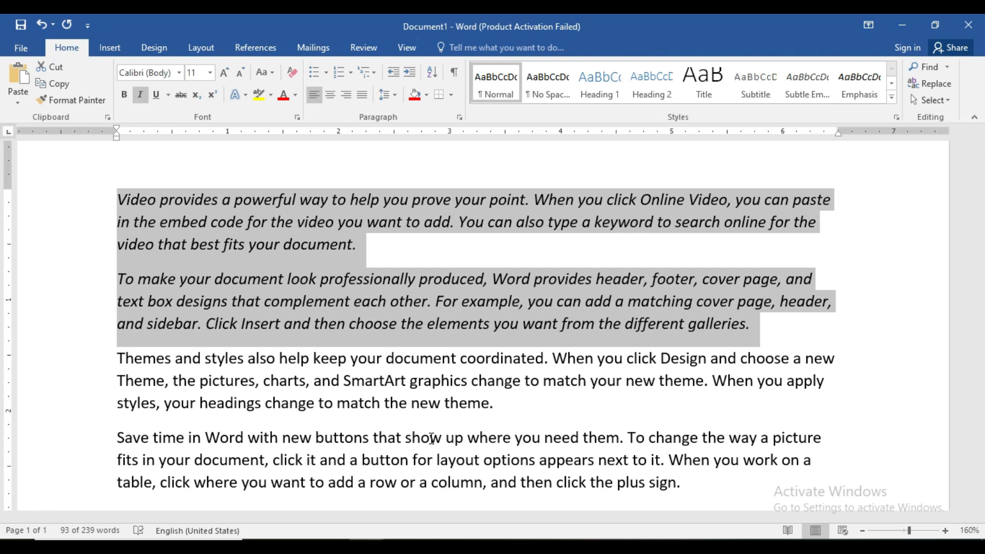
{"action": "key", "text": "ctrl+i"}
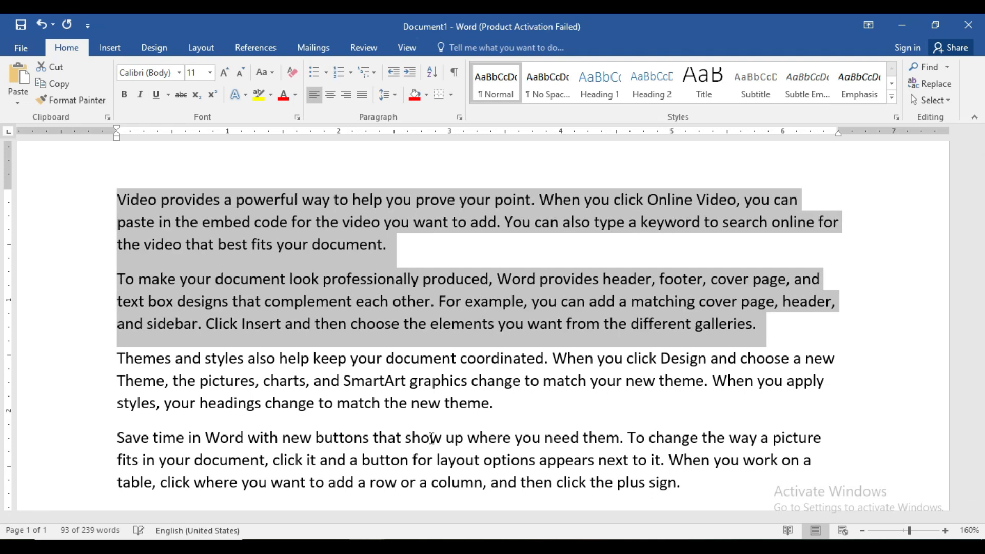
Step: Check the CTRL+J entry in the shortcut list document, return to the sample document and set its zoom to 116%
{"action": "left_click", "coordinate": [349, 529]}
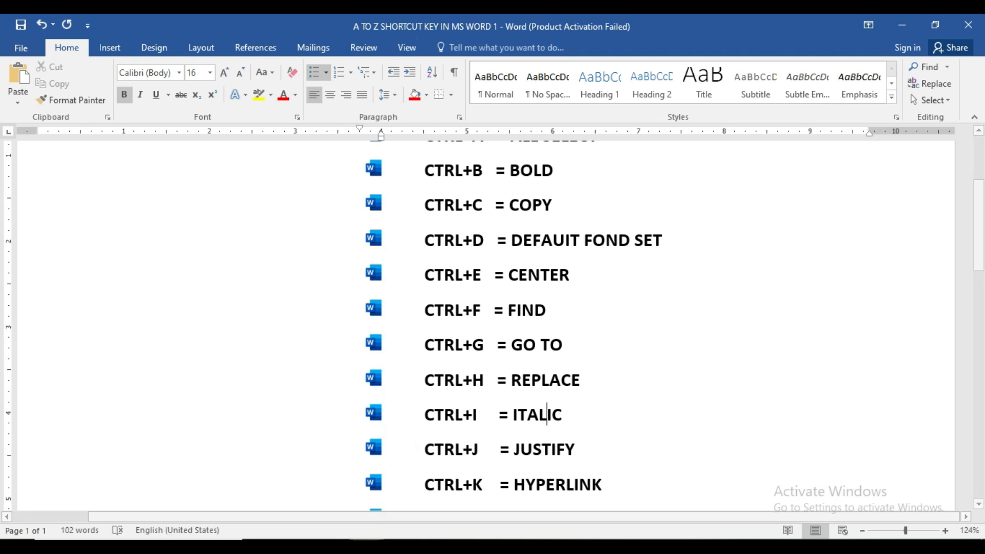
{"action": "left_click", "coordinate": [409, 487]}
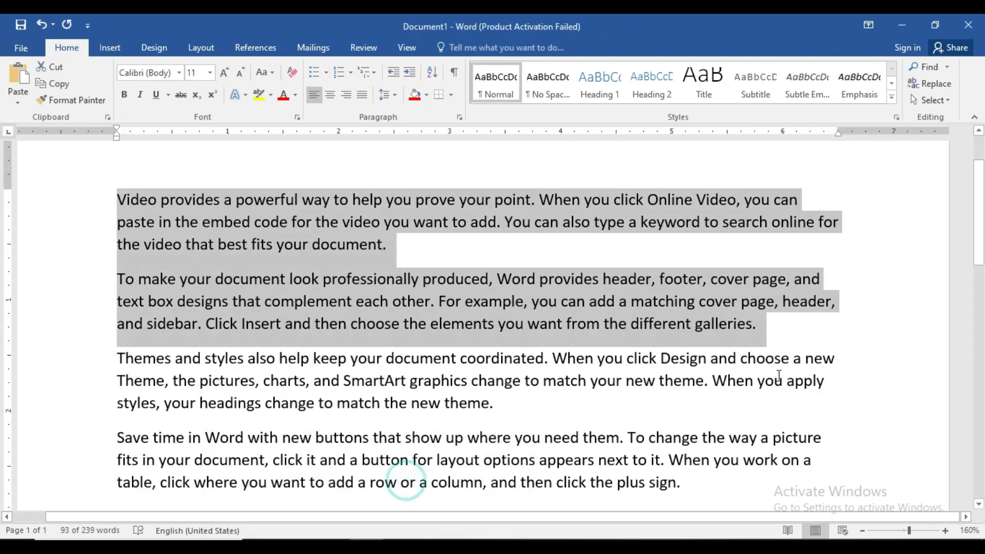
{"action": "left_click_drag", "start_coordinate": [910, 531], "coordinate": [905, 531]}
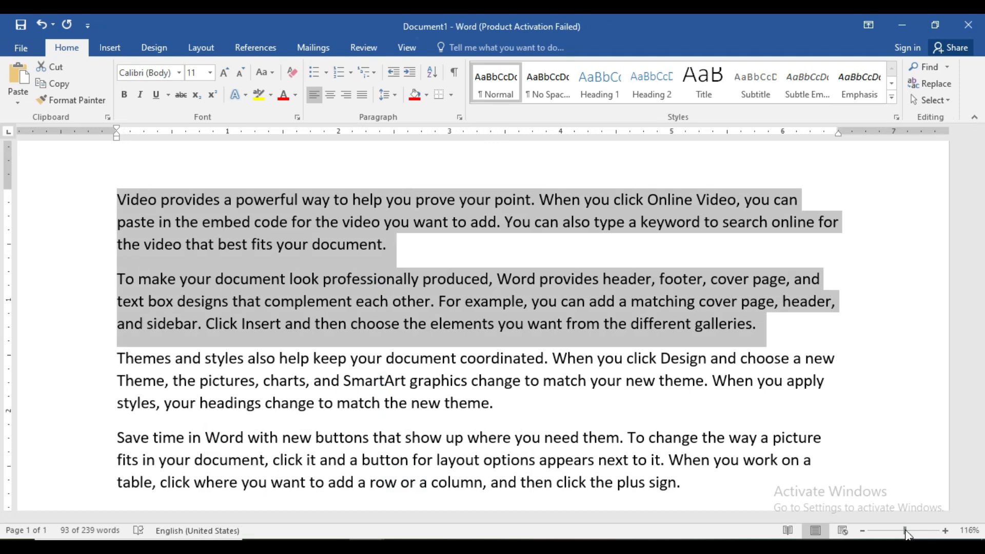
{"action": "left_click", "coordinate": [755, 399]}
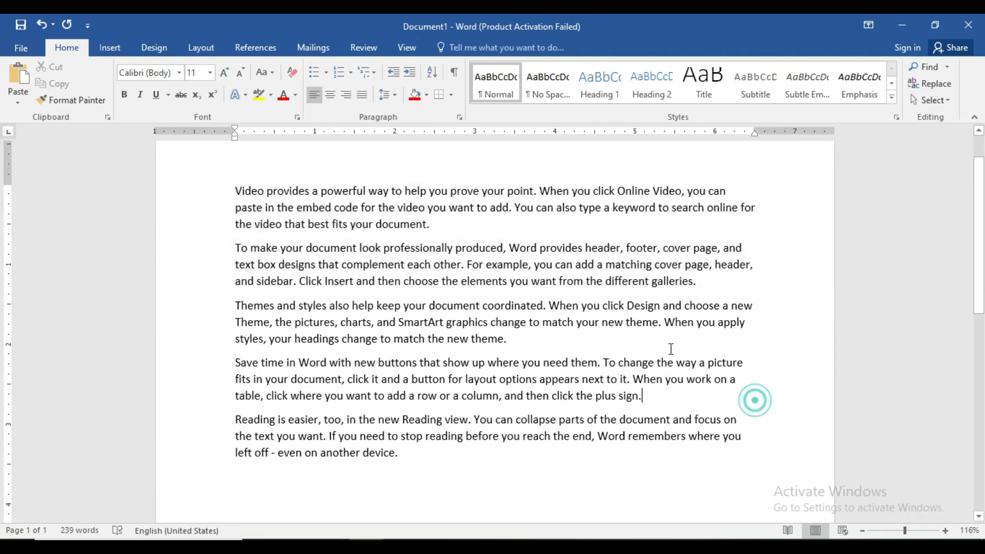
Step: Justify all five paragraphs of the sample text
{"action": "left_click_drag", "start_coordinate": [236, 192], "coordinate": [446, 474]}
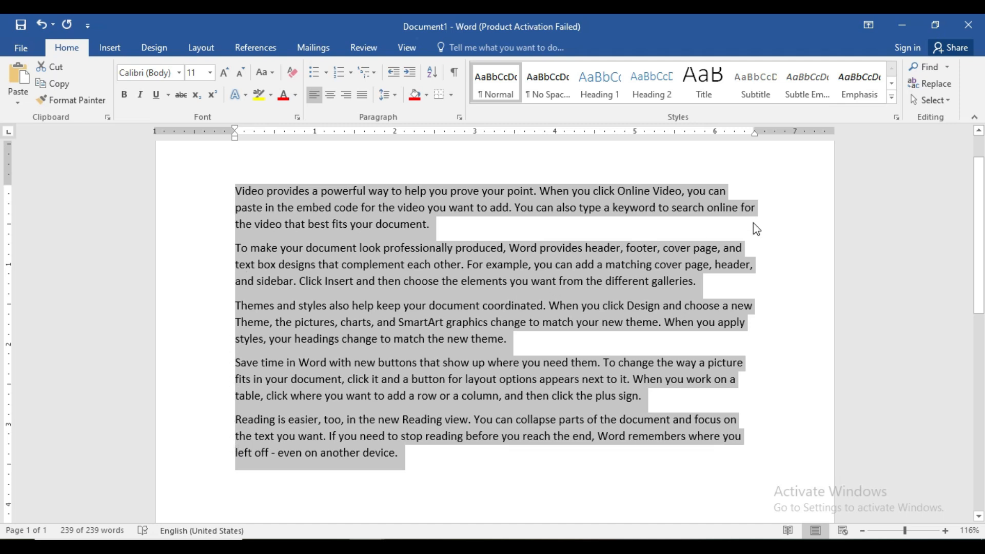
{"action": "scroll", "coordinate": [757, 327], "scroll_direction": "up", "scroll_amount": 1}
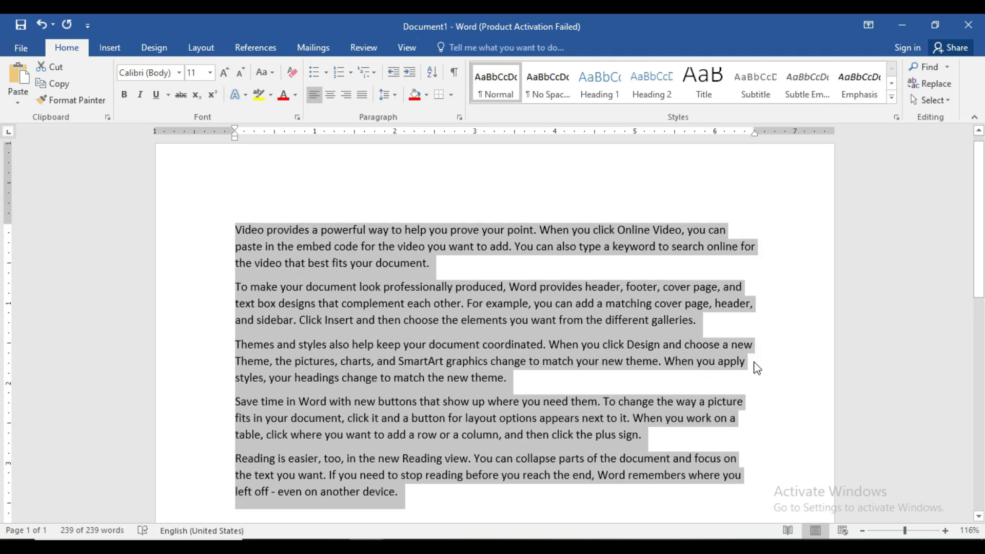
{"action": "scroll", "coordinate": [755, 355], "scroll_direction": "down", "scroll_amount": 2}
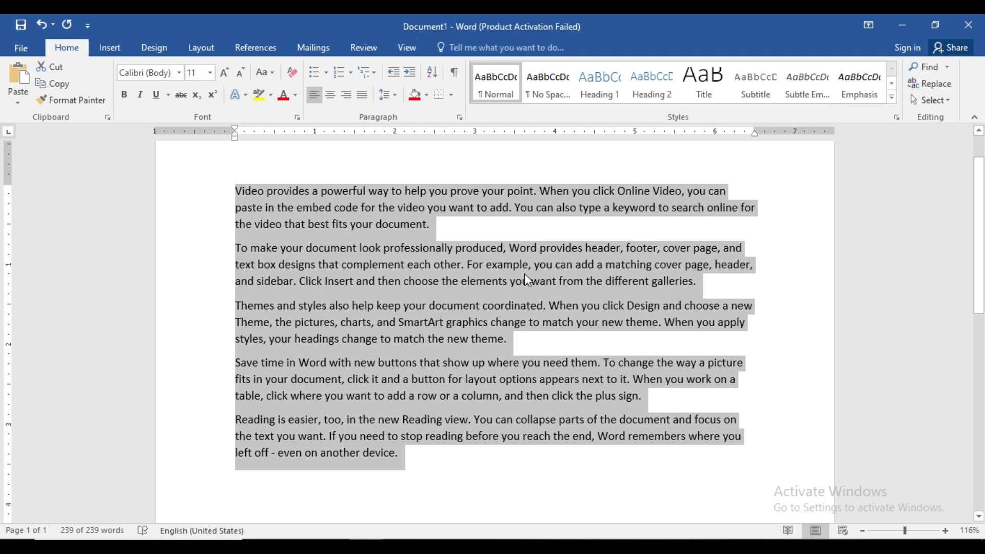
{"action": "key", "text": "ctrl+j"}
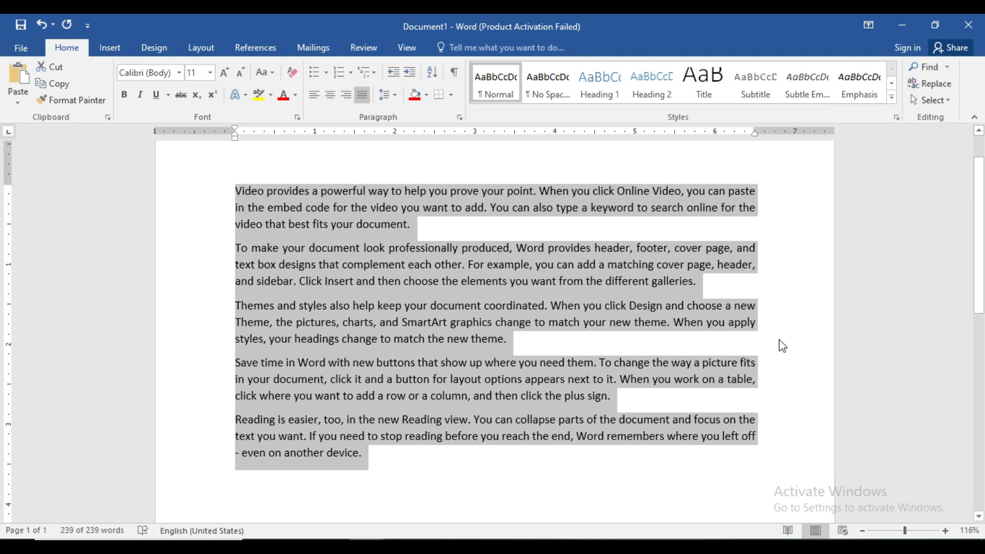
Step: Switch the five paragraphs between left and justified alignment, finishing left-aligned with the text deselected
{"action": "key", "text": "ctrl+l"}
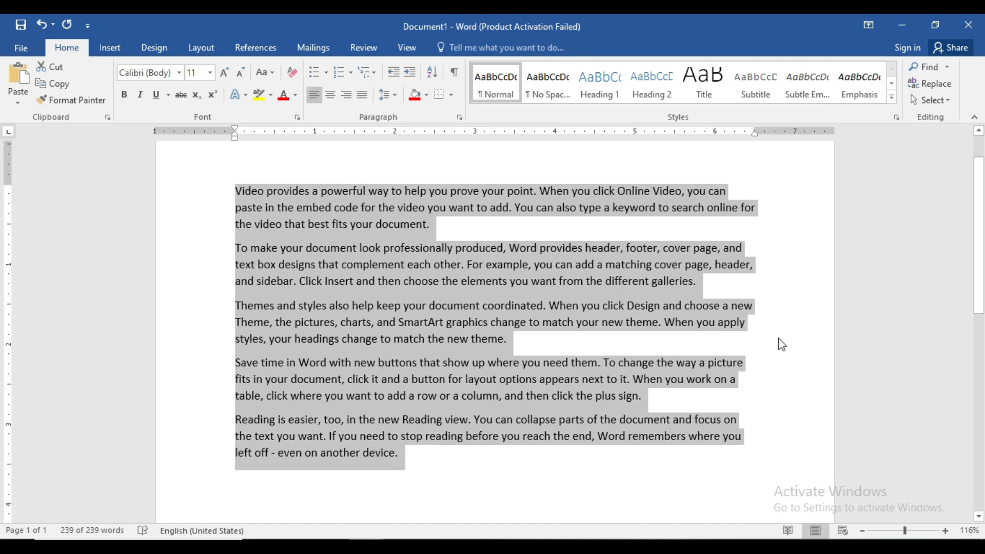
{"action": "key", "text": "ctrl+j"}
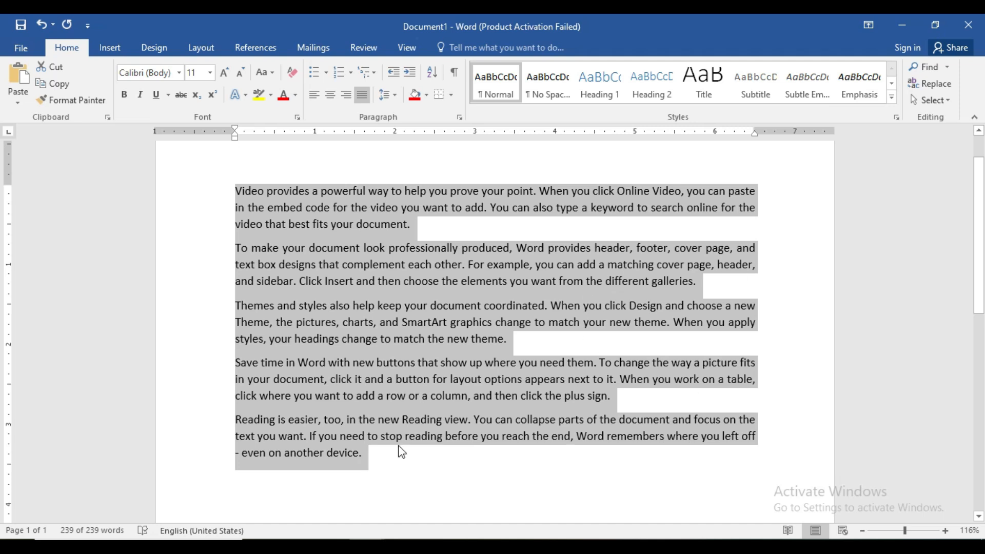
{"action": "key", "text": "ctrl+l"}
{"action": "left_click", "coordinate": [367, 437]}
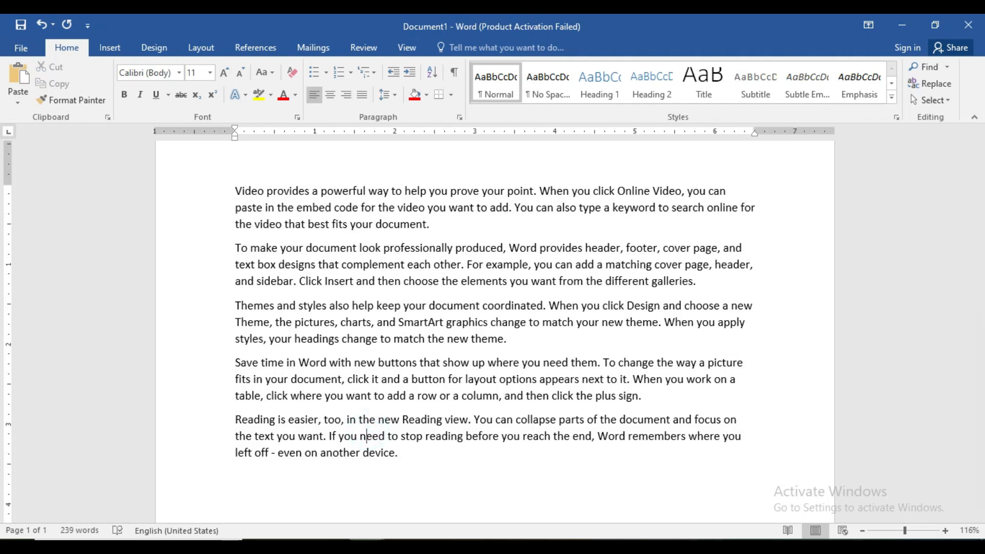
Step: Review the CTRL+J and CTRL+K entries in the shortcut list document and return to the beginning of the sample document
{"action": "left_click", "coordinate": [331, 507]}
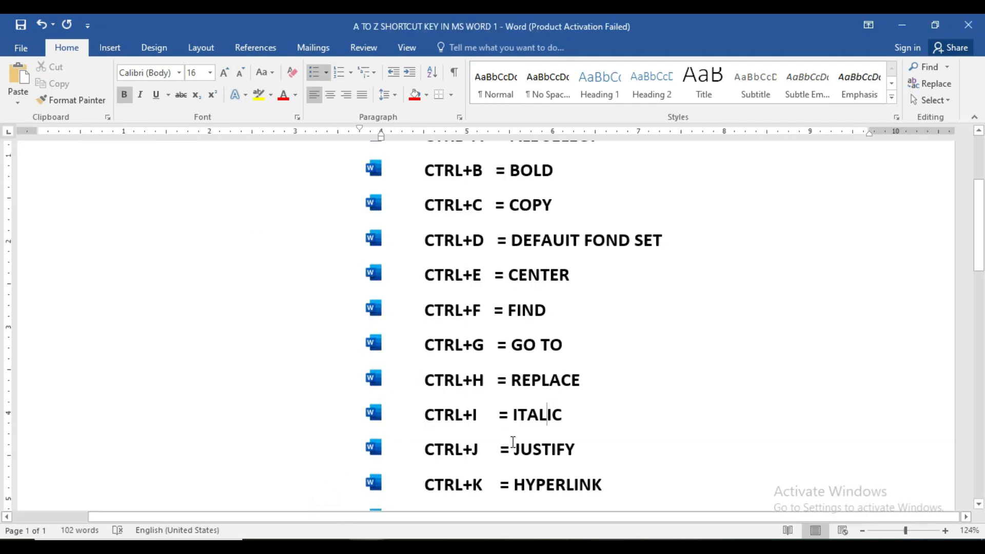
{"action": "scroll", "coordinate": [531, 462], "scroll_direction": "down", "scroll_amount": 2}
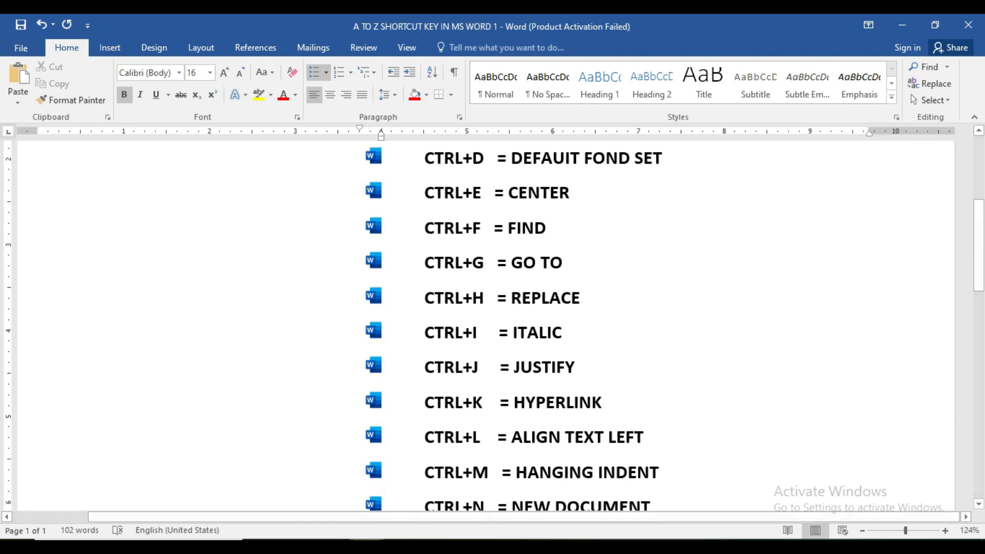
{"action": "left_click", "coordinate": [398, 509]}
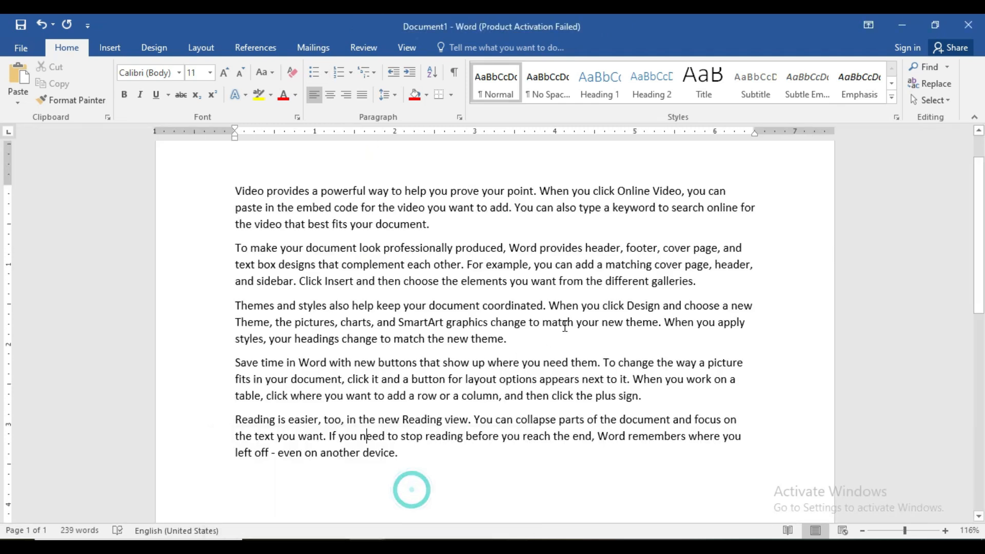
{"action": "scroll", "coordinate": [564, 323], "scroll_direction": "up", "scroll_amount": 1}
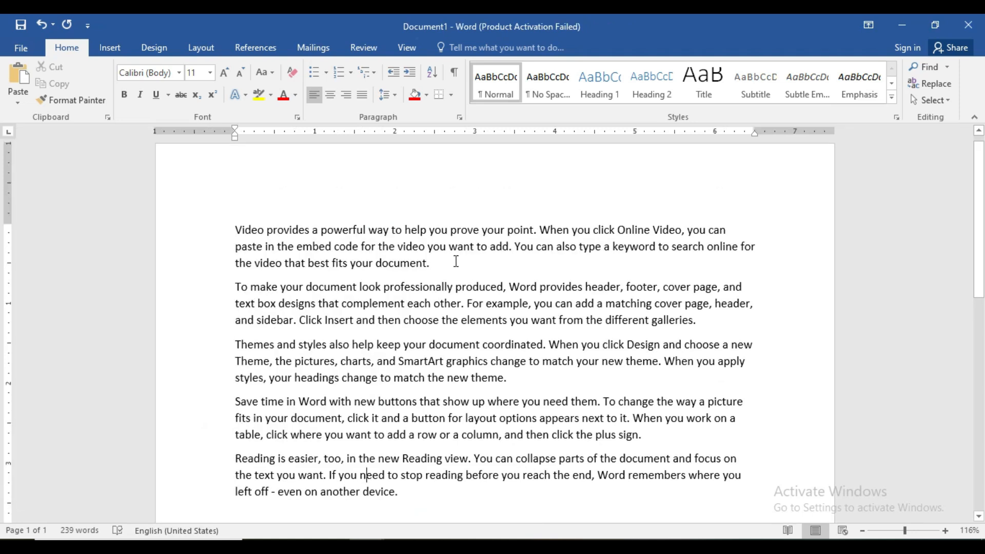
Step: Select the word "document" at the end of the first paragraph and open the Insert Hyperlink dialog for it
{"action": "left_click_drag", "start_coordinate": [429, 263], "coordinate": [377, 263]}
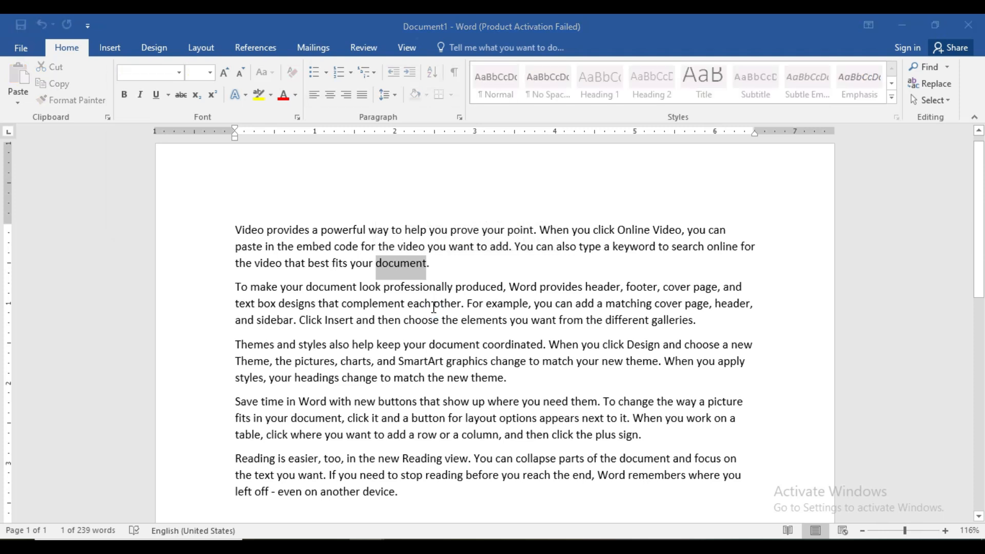
{"action": "key", "text": "ctrl+h"}
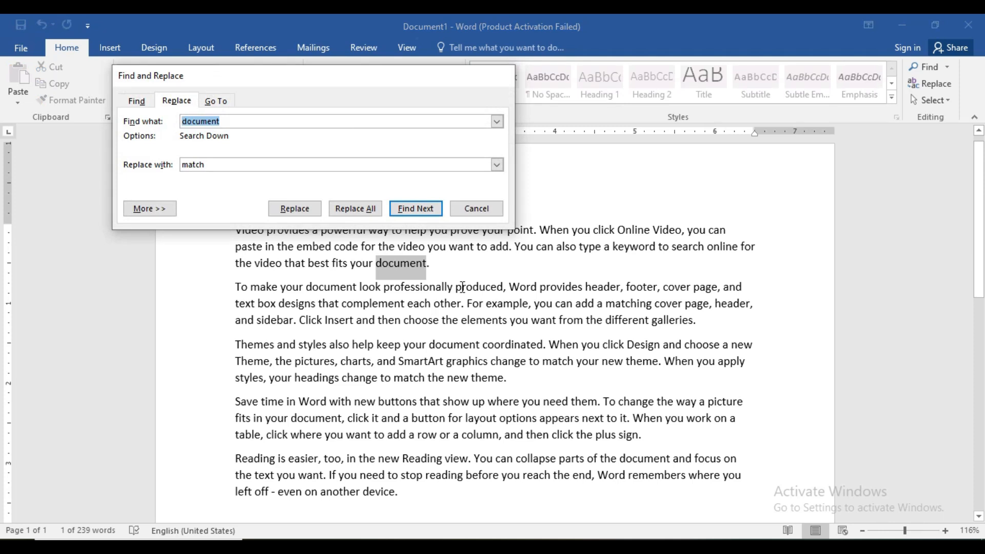
{"action": "key", "text": "Escape"}
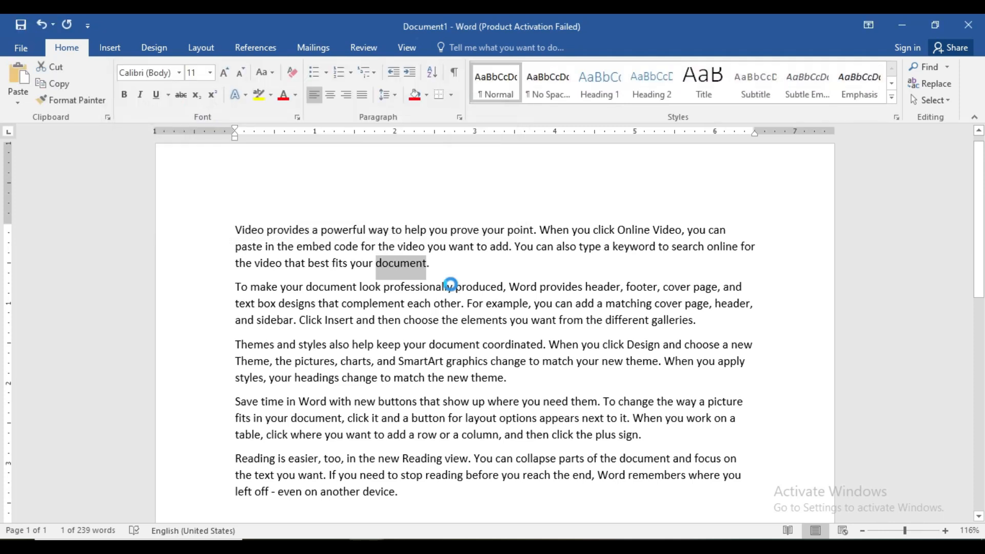
{"action": "key", "text": "ctrl+k"}
{"action": "left_click_drag", "start_coordinate": [652, 67], "coordinate": [248, 272]}
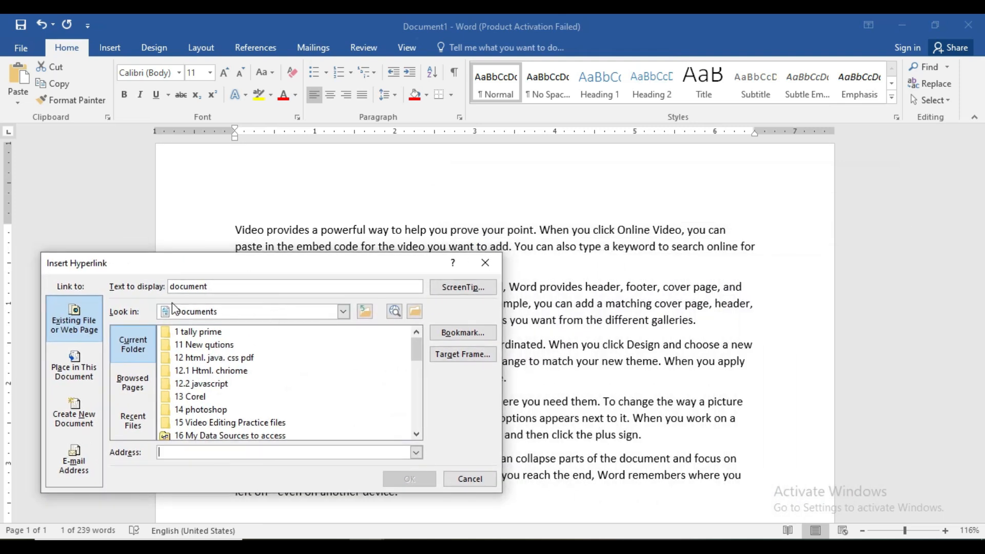
Step: Link the word "document" to the computer-classes online-learning school design template image in the Pictures folder's coral subfolder
{"action": "left_click", "coordinate": [344, 312]}
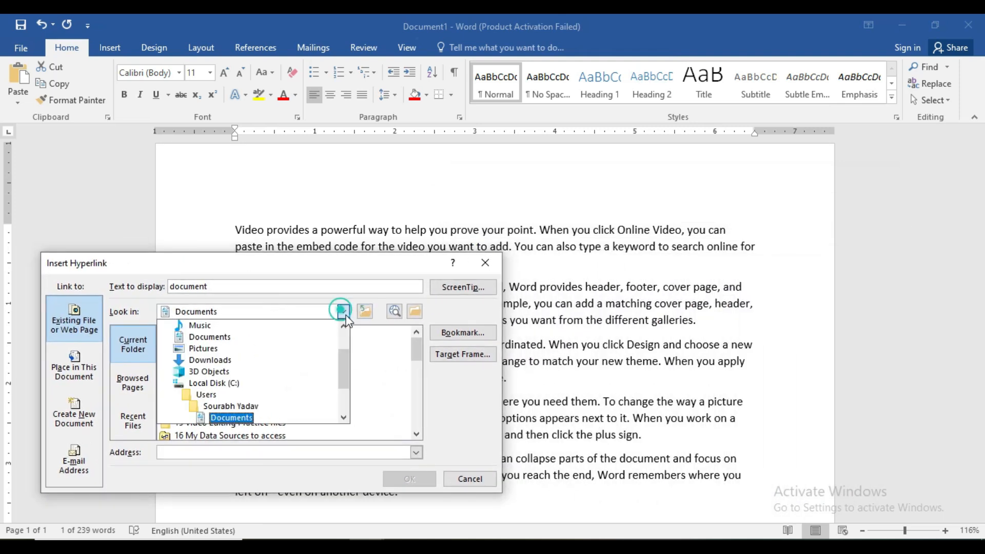
{"action": "left_click", "coordinate": [207, 349]}
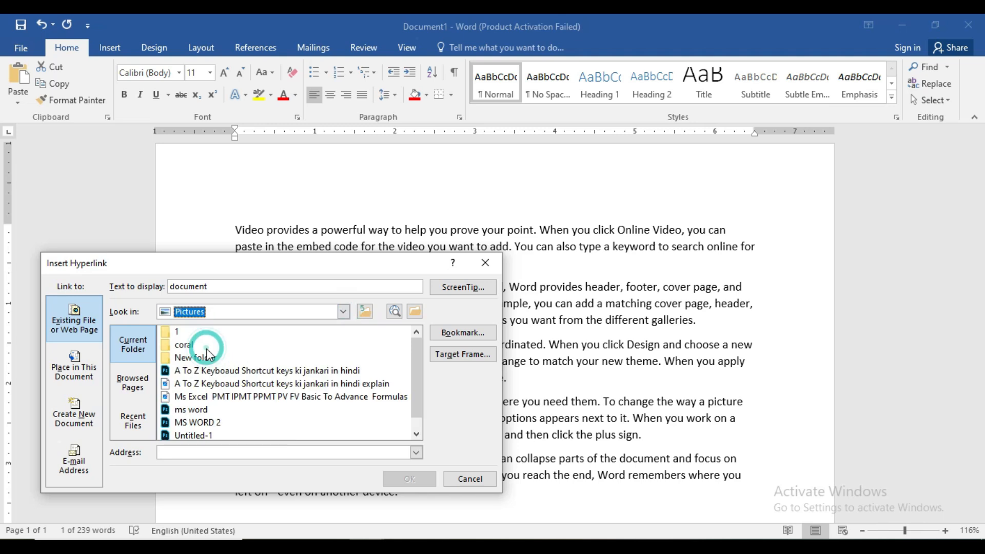
{"action": "double_click", "coordinate": [207, 347]}
{"action": "left_click", "coordinate": [203, 384]}
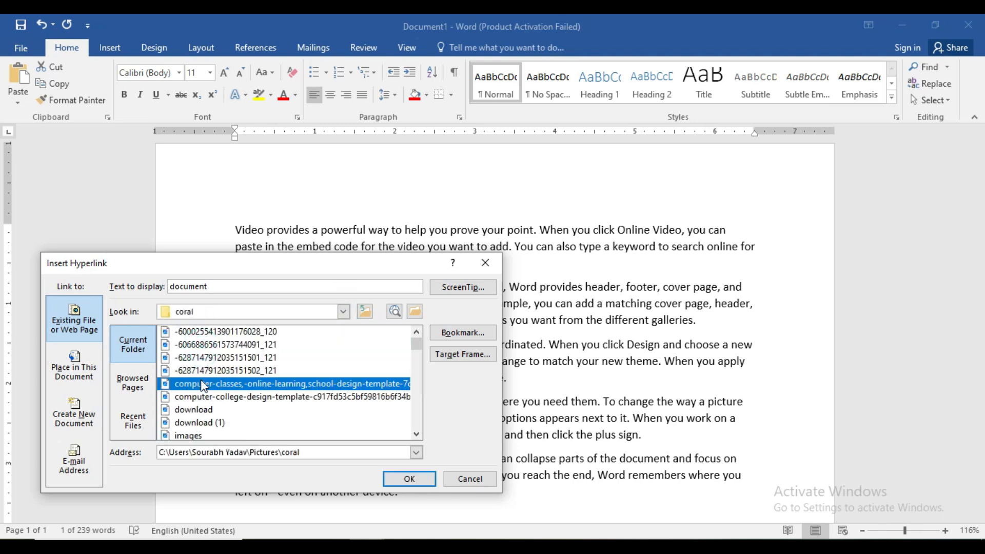
{"action": "left_click", "coordinate": [408, 478]}
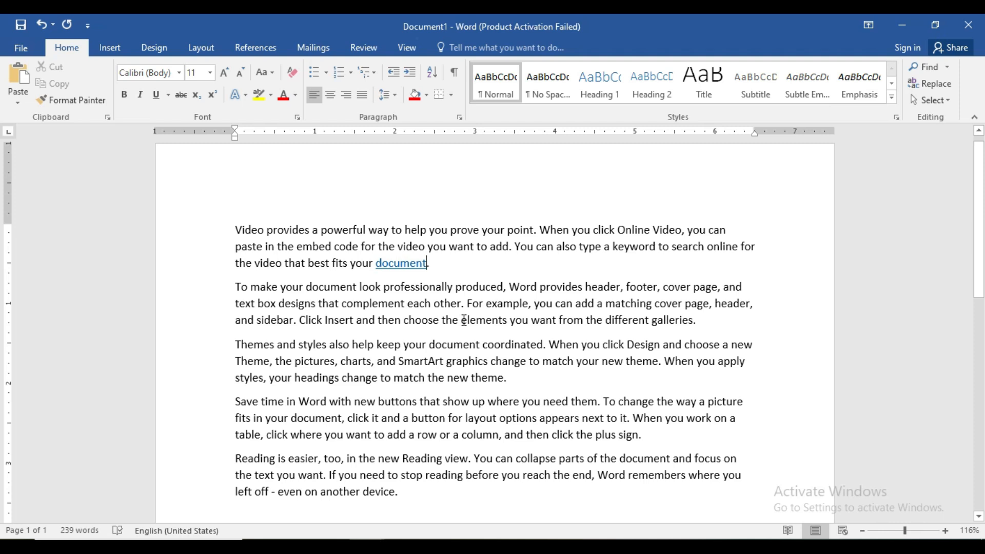
{"action": "mouse_move", "coordinate": [414, 267]}
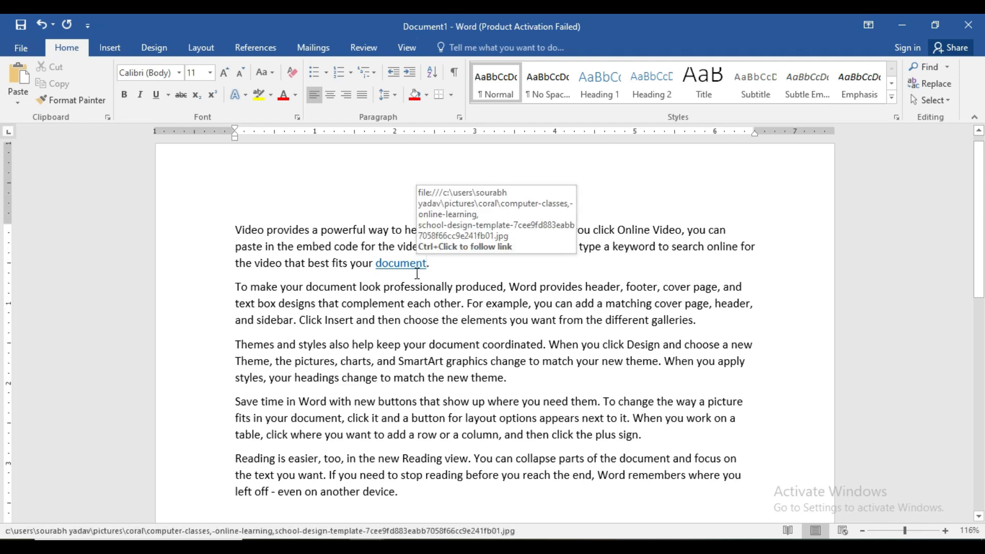
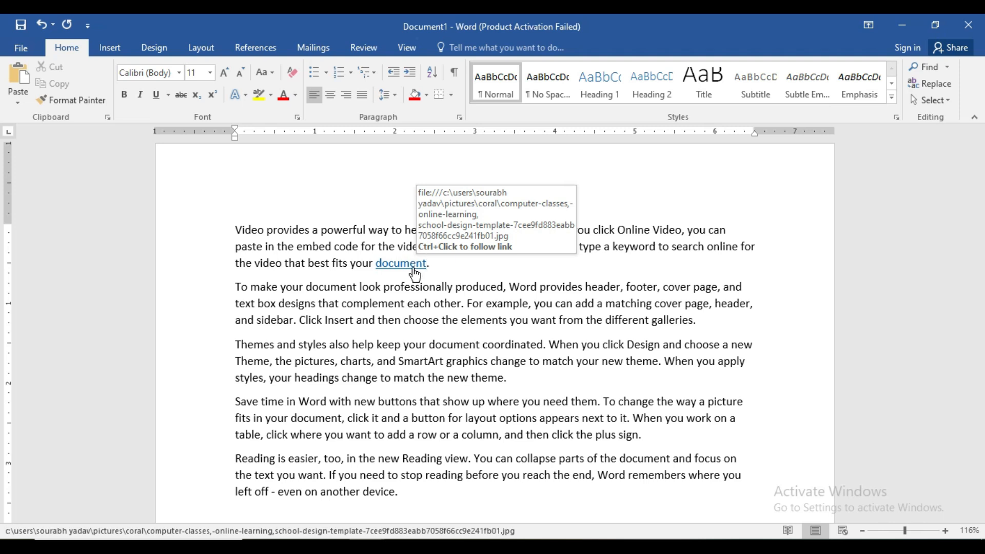
Step: Follow the "document" hyperlink twice to view the linked image, allowing the security notice and closing the picture viewer each time
{"action": "left_click", "coordinate": [414, 270], "text": "ctrl"}
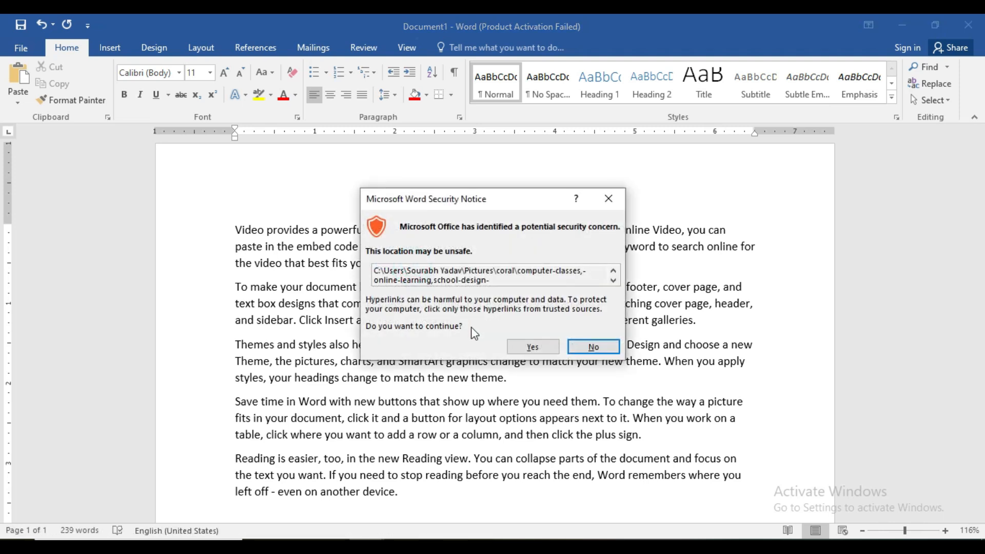
{"action": "left_click", "coordinate": [530, 347]}
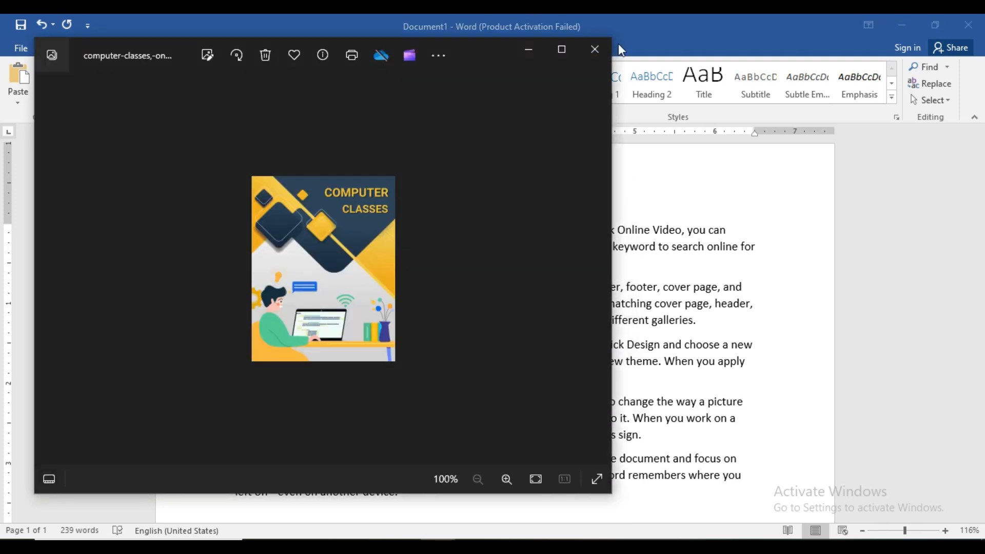
{"action": "left_click", "coordinate": [595, 49]}
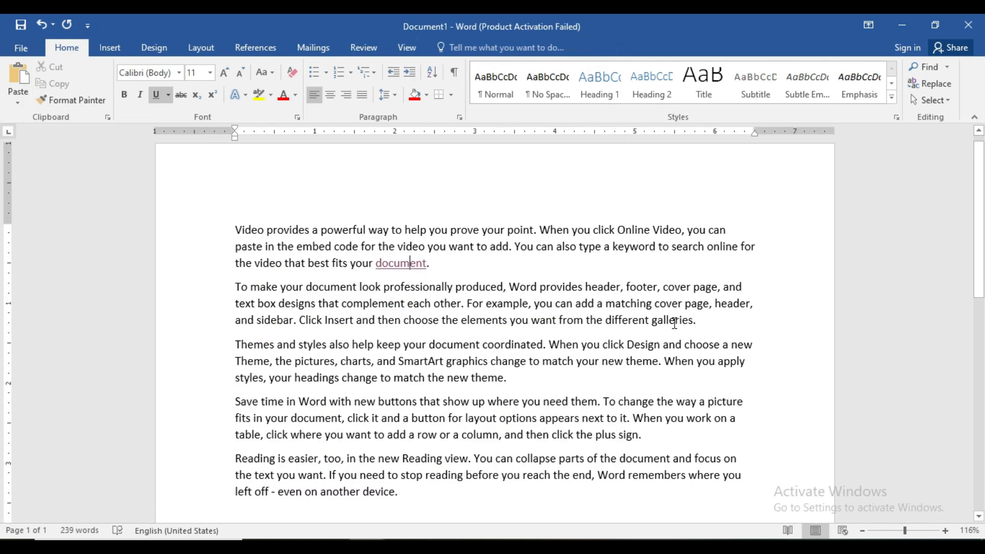
{"action": "left_click", "coordinate": [408, 271]}
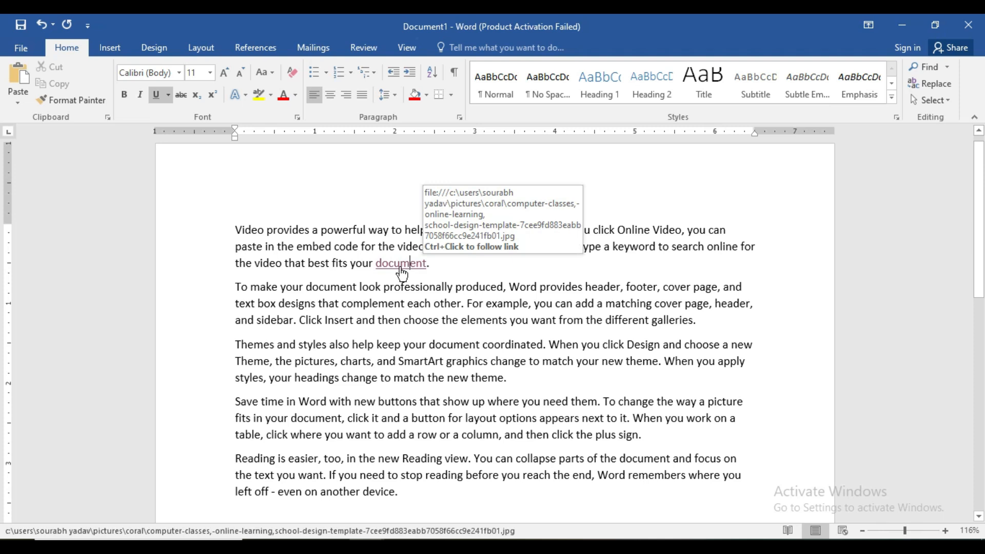
{"action": "left_click", "coordinate": [406, 265], "text": "ctrl"}
{"action": "left_click", "coordinate": [533, 347]}
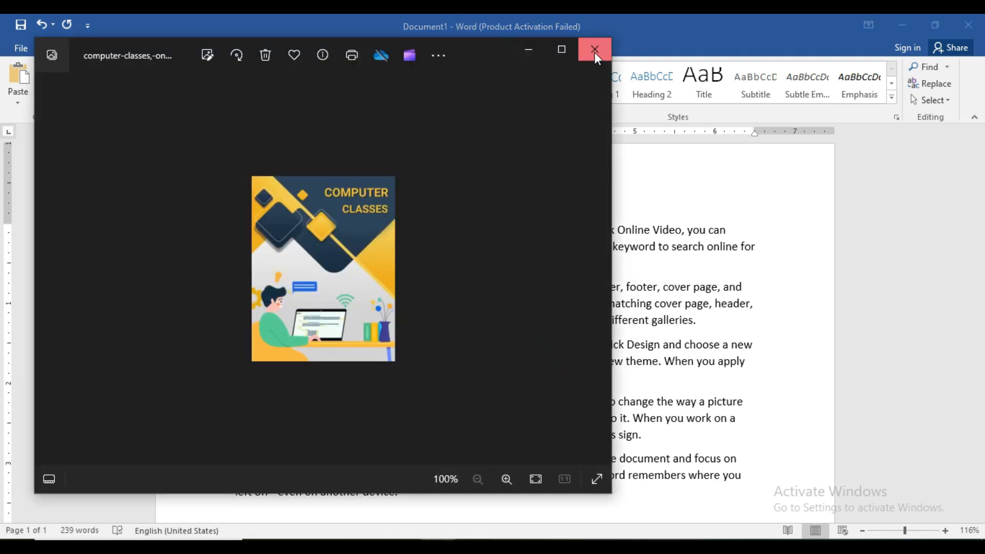
{"action": "left_click", "coordinate": [596, 50]}
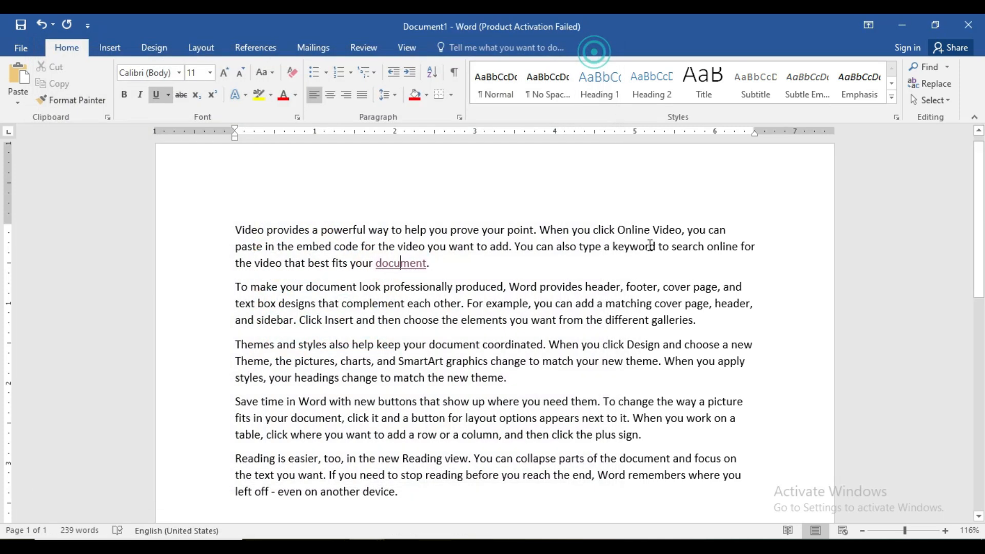
Step: Link the words "different galleries" at the end of the second paragraph to images (27).jpeg in the Pictures folder's coral subfolder
{"action": "left_click_drag", "start_coordinate": [693, 324], "coordinate": [613, 325]}
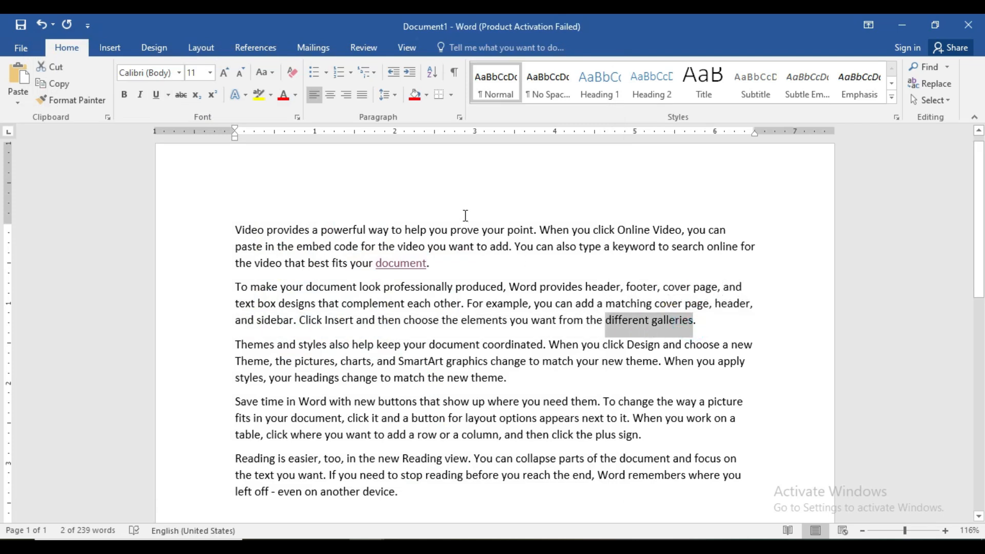
{"action": "key", "text": "ctrl+k"}
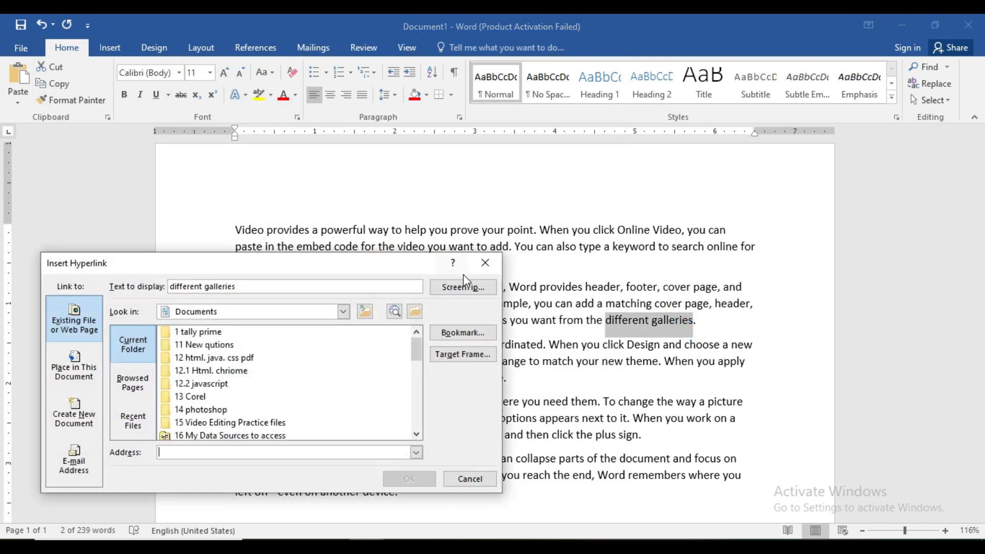
{"action": "left_click", "coordinate": [343, 311]}
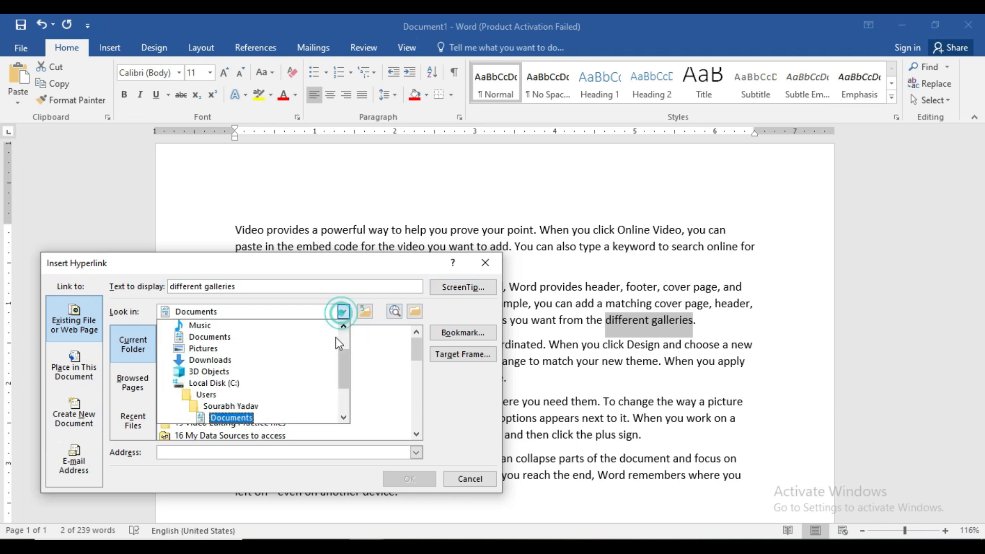
{"action": "left_click", "coordinate": [199, 348]}
{"action": "double_click", "coordinate": [199, 347]}
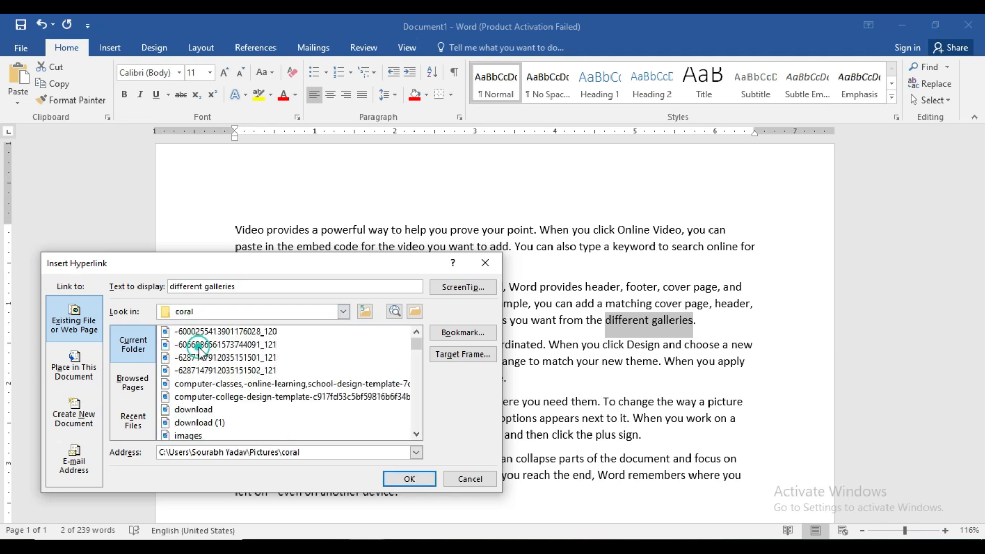
{"action": "left_click_drag", "start_coordinate": [417, 346], "coordinate": [418, 394]}
{"action": "left_click", "coordinate": [282, 397]}
{"action": "left_click", "coordinate": [410, 479]}
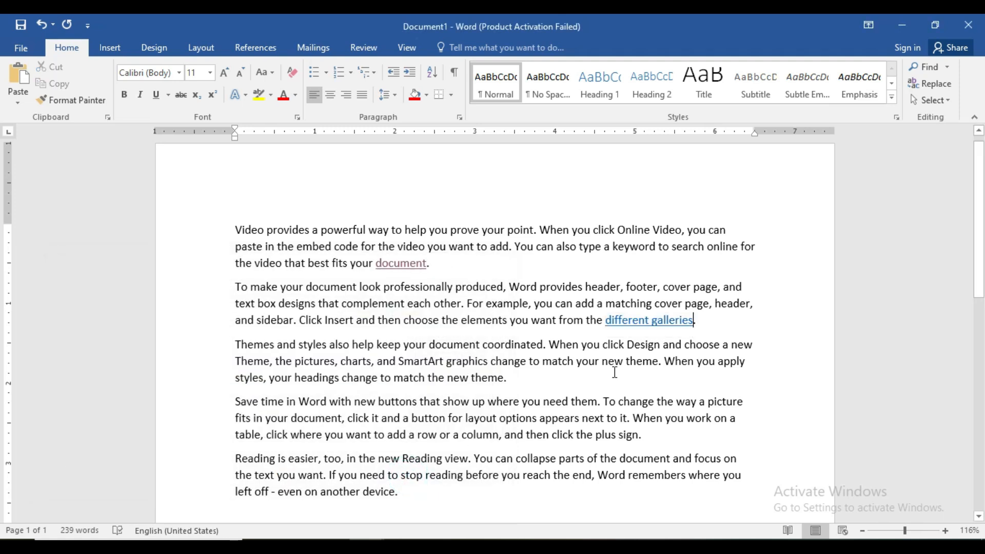
Step: Follow the "different galleries" hyperlink past the security notice to view its linked image, and close the picture viewer
{"action": "mouse_move", "coordinate": [643, 321]}
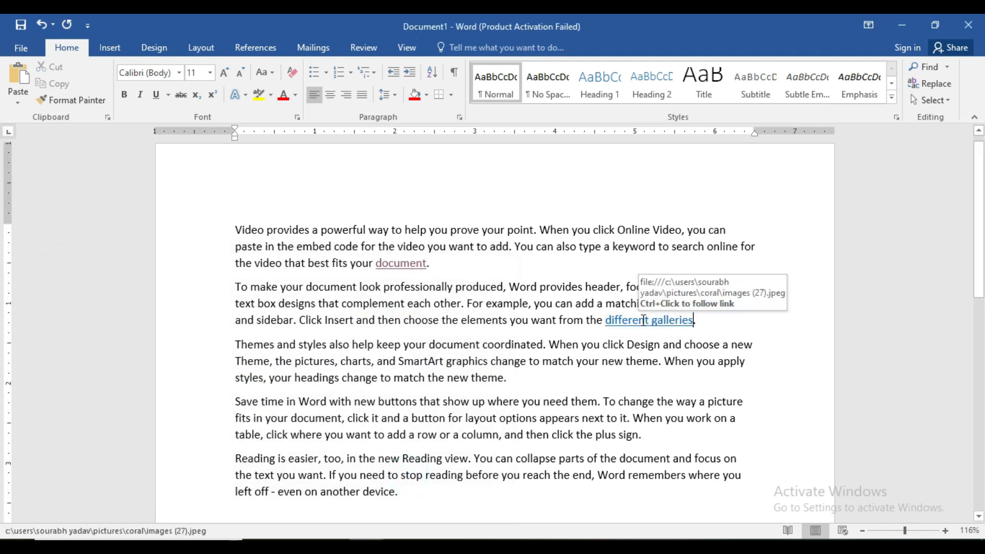
{"action": "left_click", "coordinate": [644, 320], "text": "ctrl"}
{"action": "left_click", "coordinate": [538, 345]}
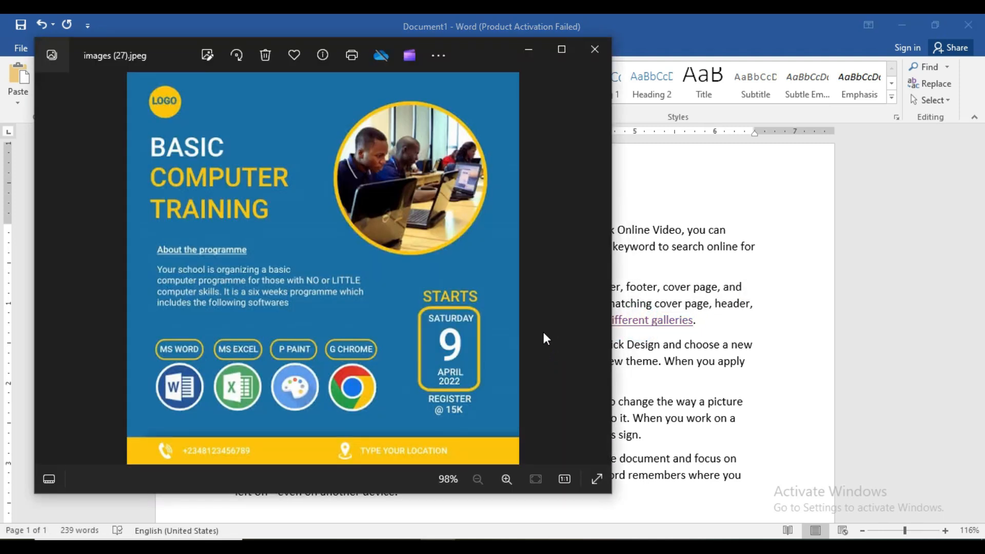
{"action": "left_click", "coordinate": [588, 62]}
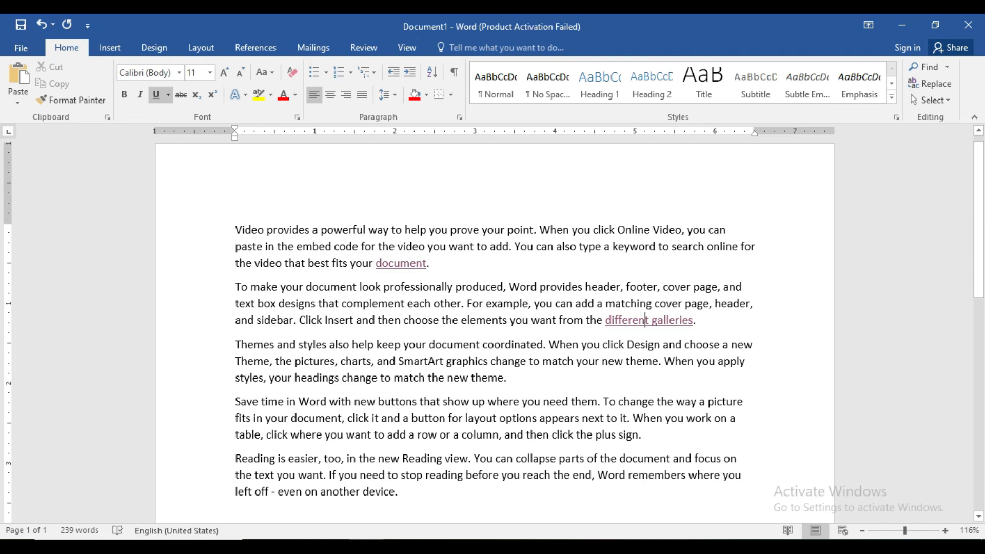
Step: Review the CTRL+L align-text-left entry in the shortcut list document and return to the sample document
{"action": "mouse_move", "coordinate": [366, 547]}
{"action": "left_click", "coordinate": [323, 510]}
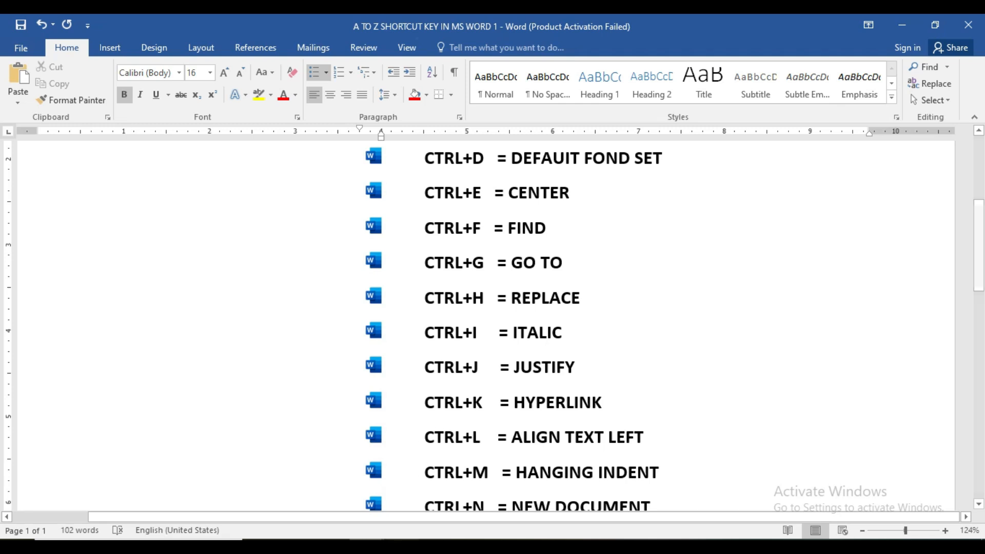
{"action": "mouse_move", "coordinate": [367, 546]}
{"action": "left_click", "coordinate": [389, 515]}
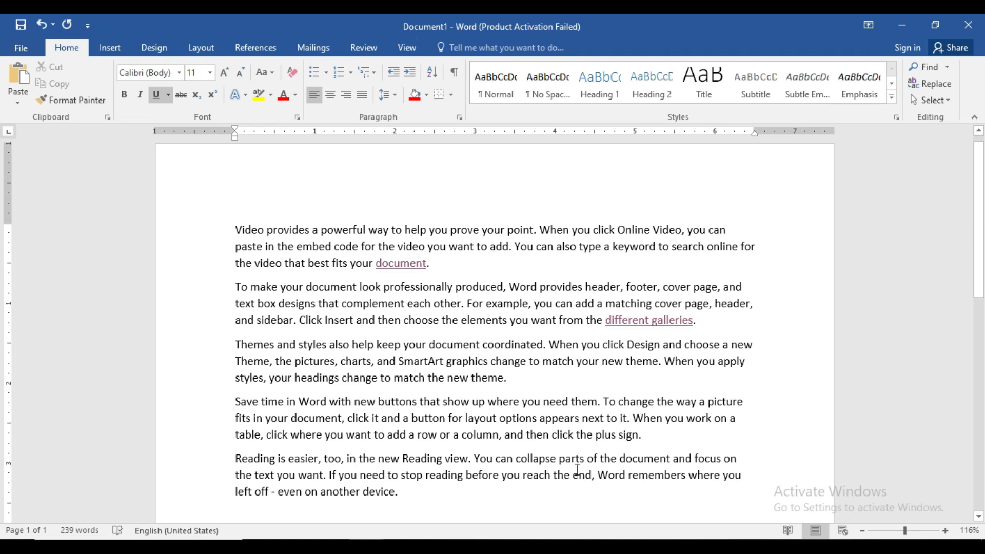
Step: Insert an empty line above the first paragraph and right-align that paragraph
{"action": "scroll", "coordinate": [561, 481], "scroll_direction": "up", "scroll_amount": 1}
{"action": "left_click", "coordinate": [235, 242]}
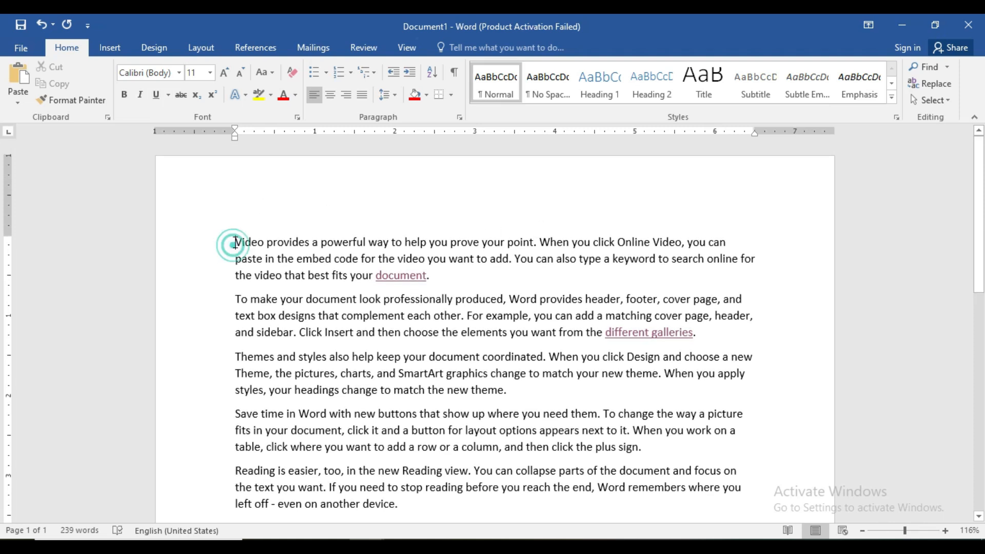
{"action": "key", "text": "Return"}
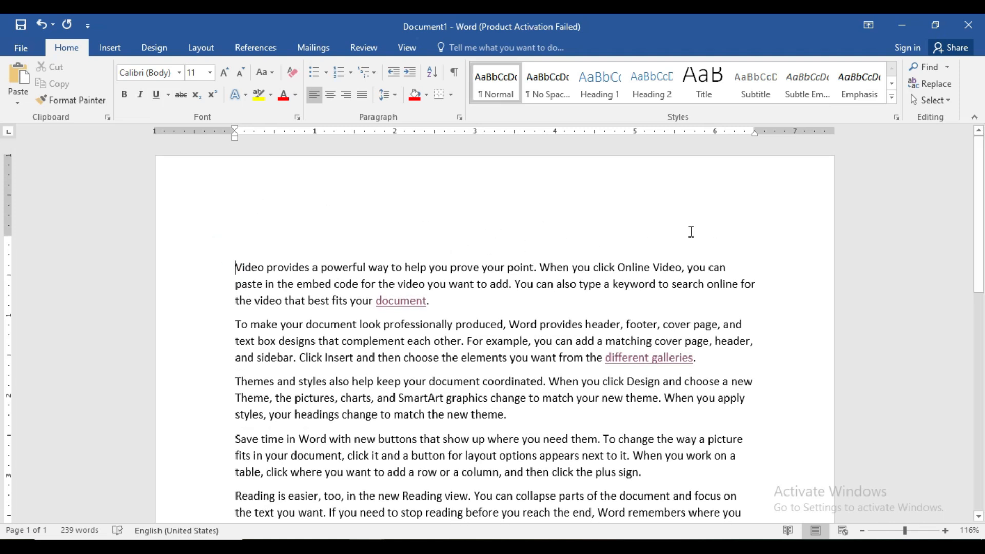
{"action": "key", "text": "ctrl+r"}
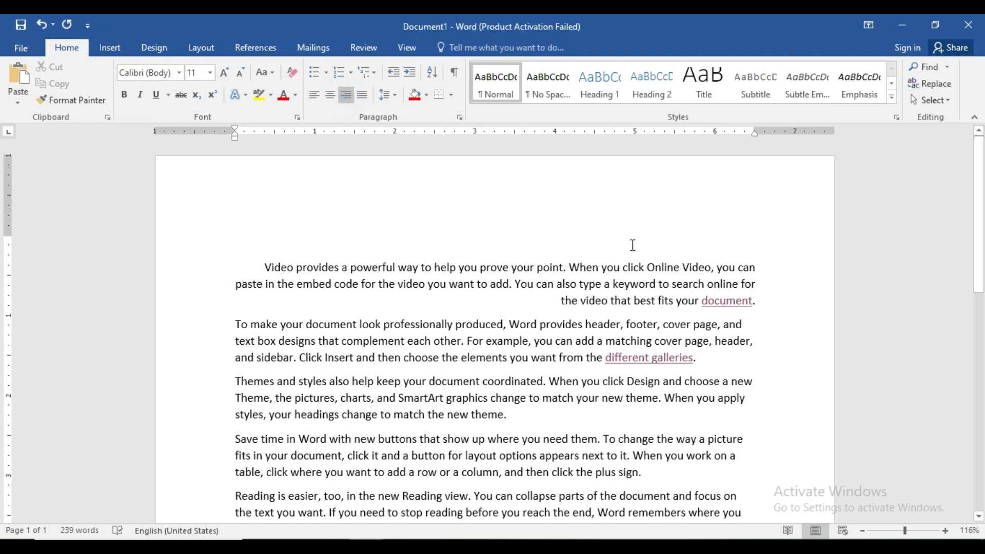
Step: Enter "erftdfgdgdfg" right-aligned on the empty first line, switching it to left alignment and back to right
{"action": "left_click", "coordinate": [702, 226]}
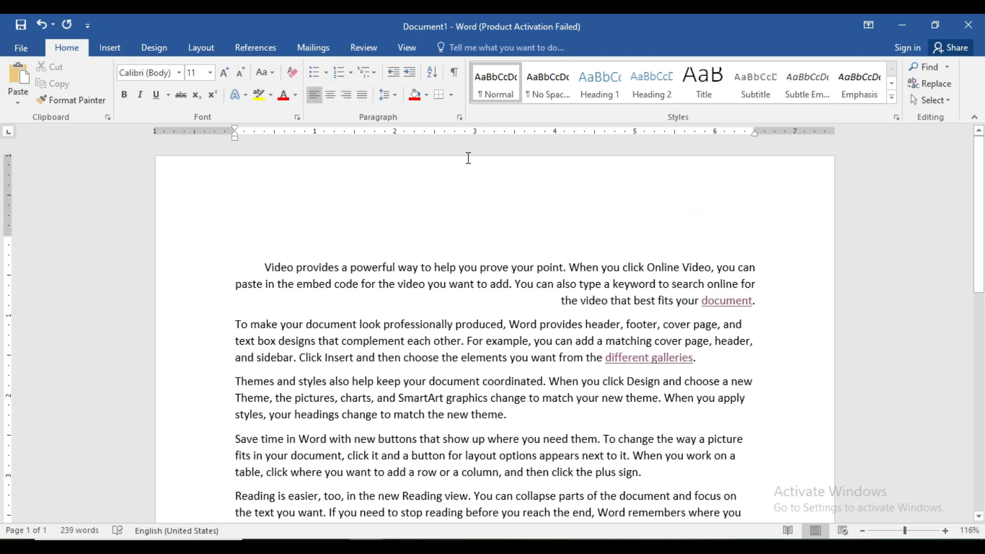
{"action": "left_click", "coordinate": [346, 94]}
{"action": "type", "text": "erftdfgdgdfg"}
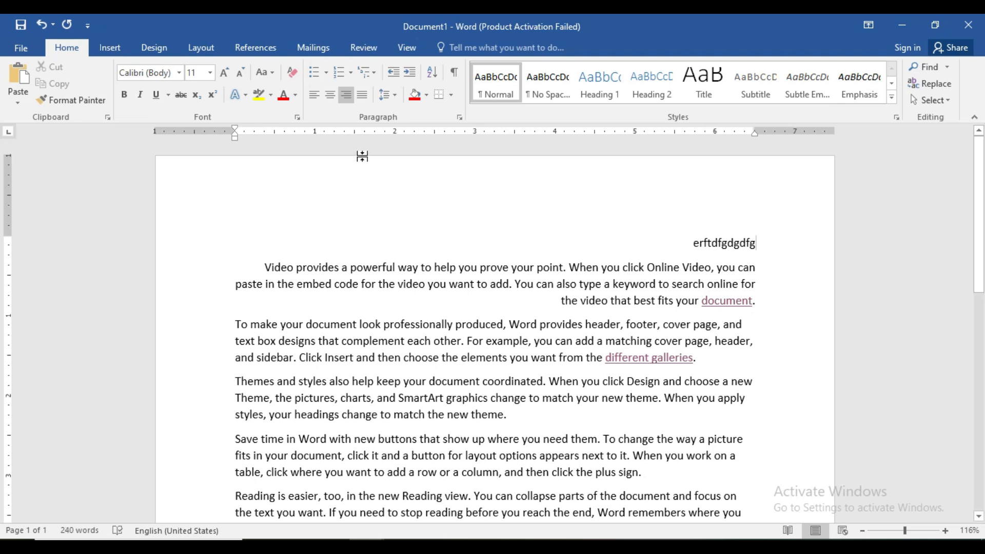
{"action": "left_click", "coordinate": [314, 95]}
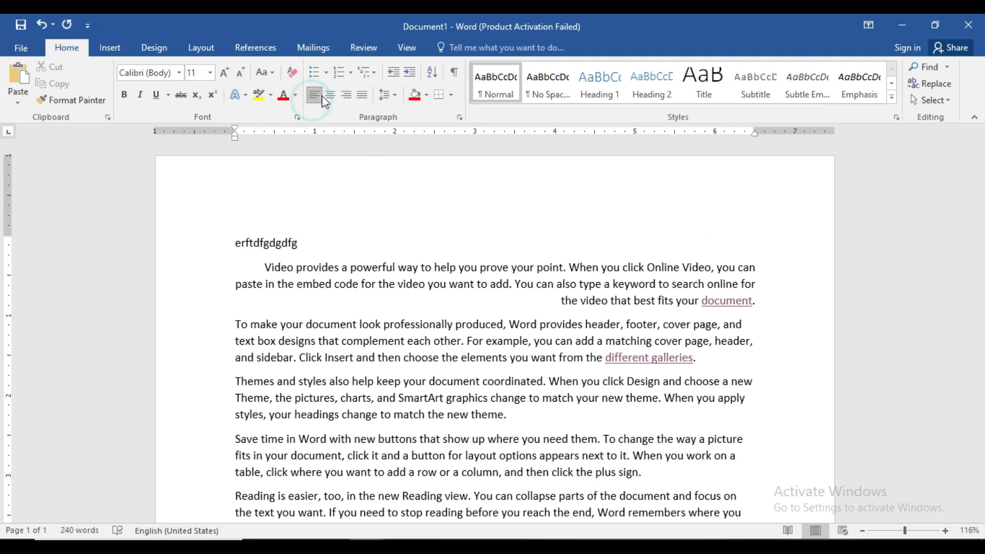
{"action": "left_click", "coordinate": [344, 95]}
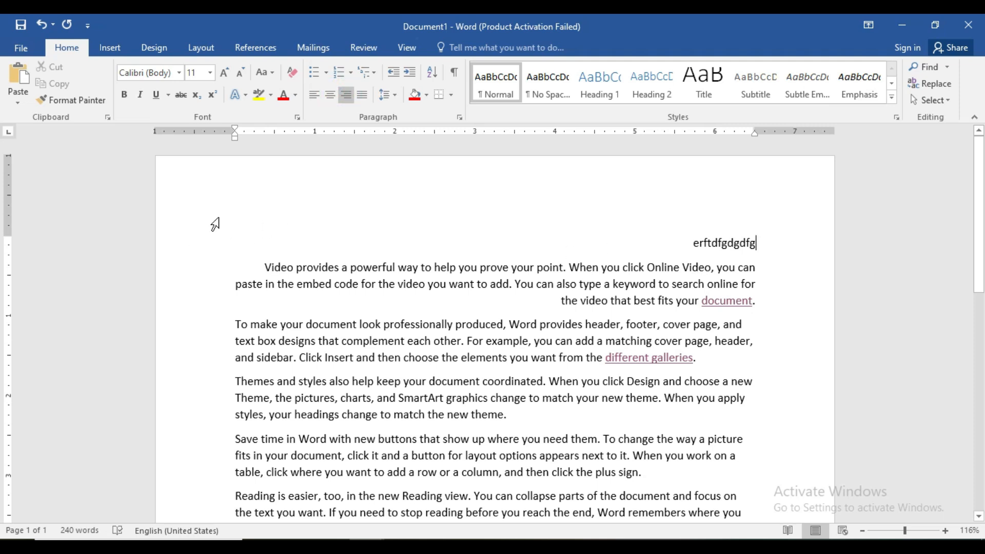
Step: Left-align the "erftdfgdgdfg" line and delete it
{"action": "left_click", "coordinate": [757, 247]}
{"action": "double_click", "coordinate": [758, 247]}
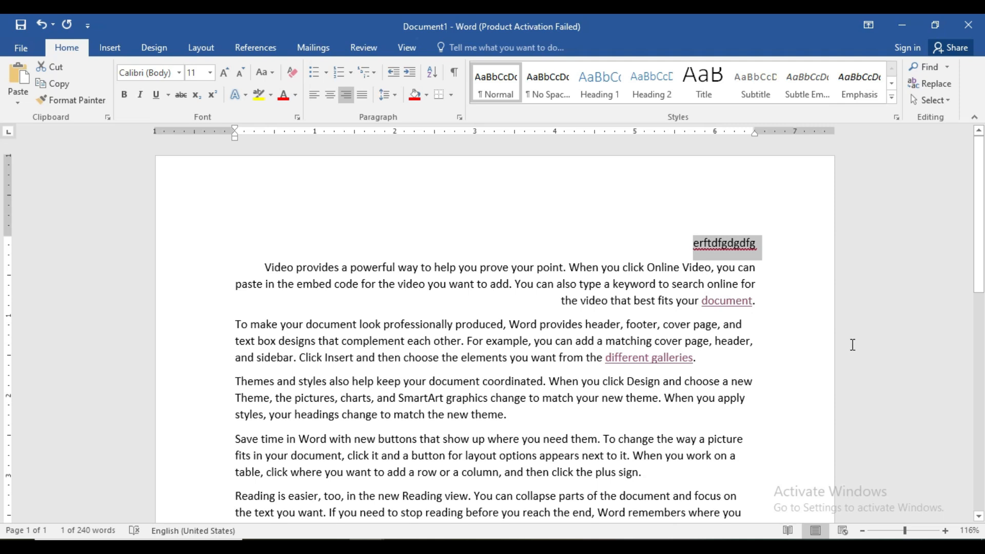
{"action": "key", "text": "ctrl+l"}
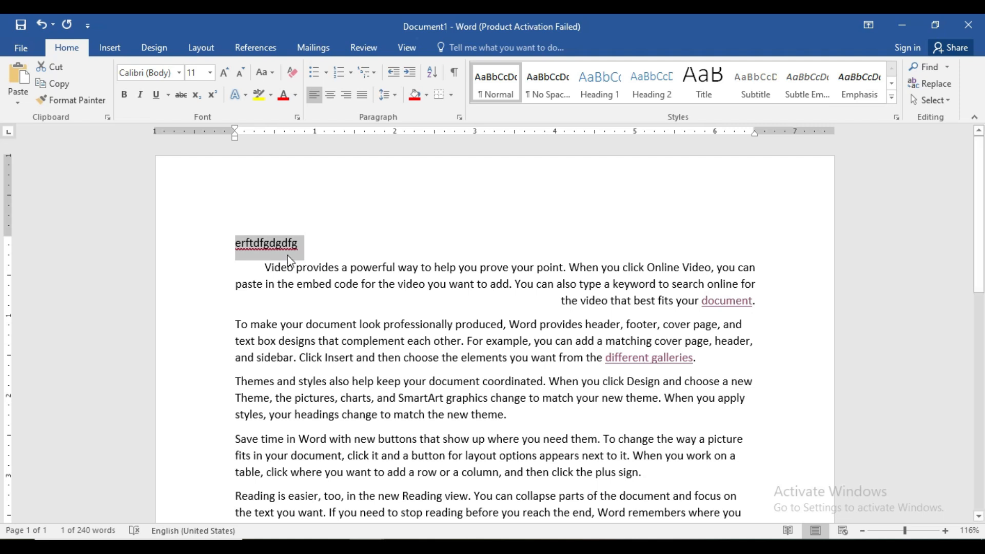
{"action": "key", "text": "Delete"}
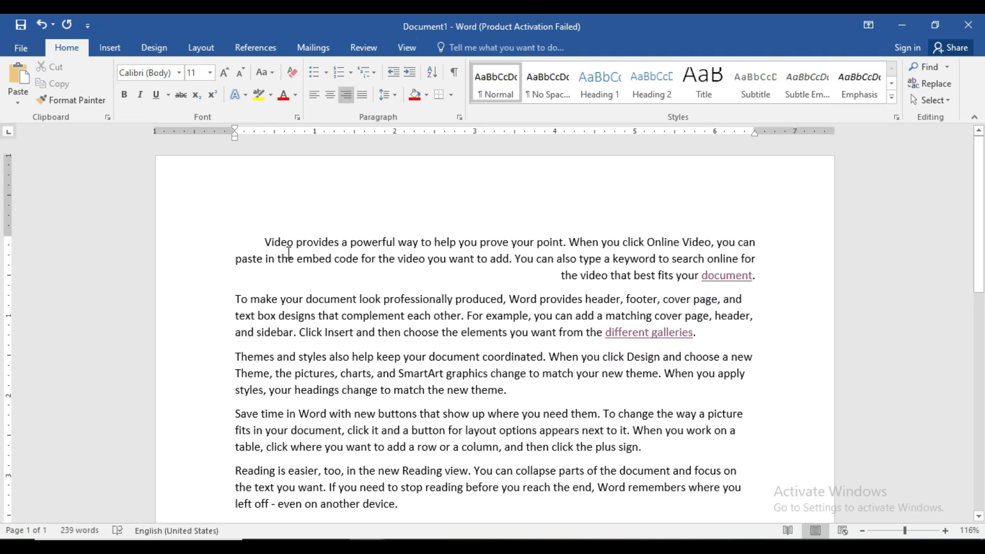
Step: Center the first paragraph and switch it to left alignment
{"action": "left_click", "coordinate": [733, 214]}
{"action": "left_click", "coordinate": [742, 209]}
{"action": "left_click", "coordinate": [752, 220]}
{"action": "scroll", "coordinate": [714, 501], "scroll_direction": "down", "scroll_amount": 1}
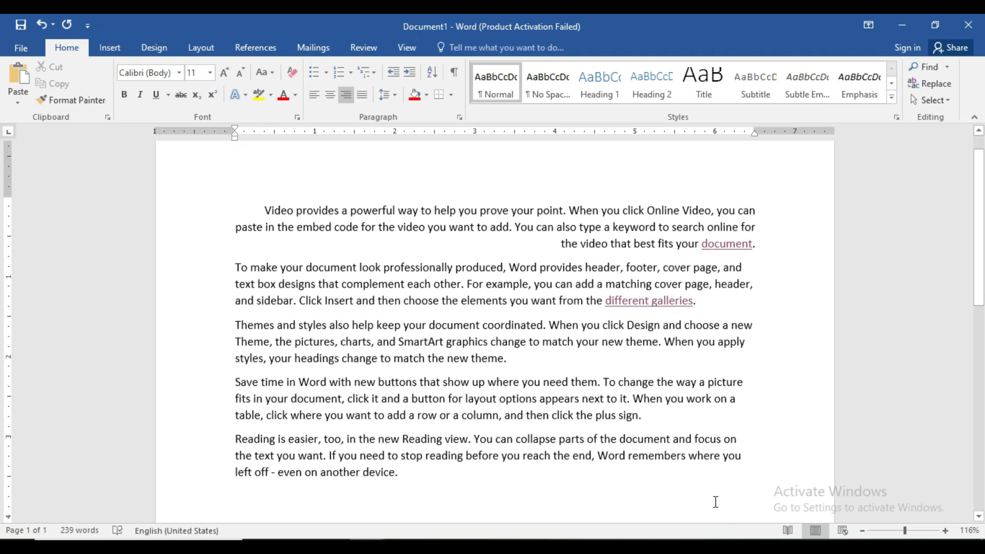
{"action": "left_click", "coordinate": [746, 183]}
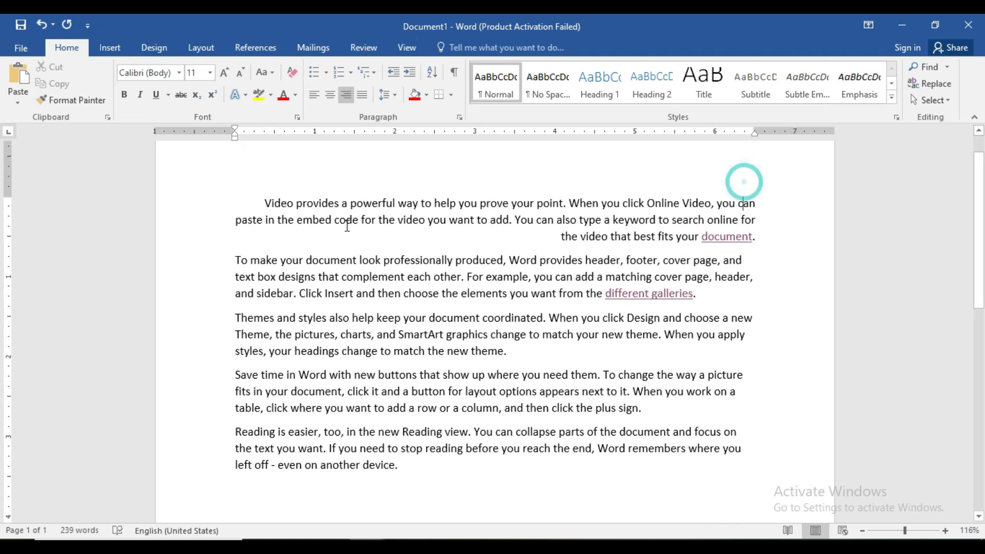
{"action": "left_click", "coordinate": [253, 195]}
{"action": "key", "text": "ctrl+e"}
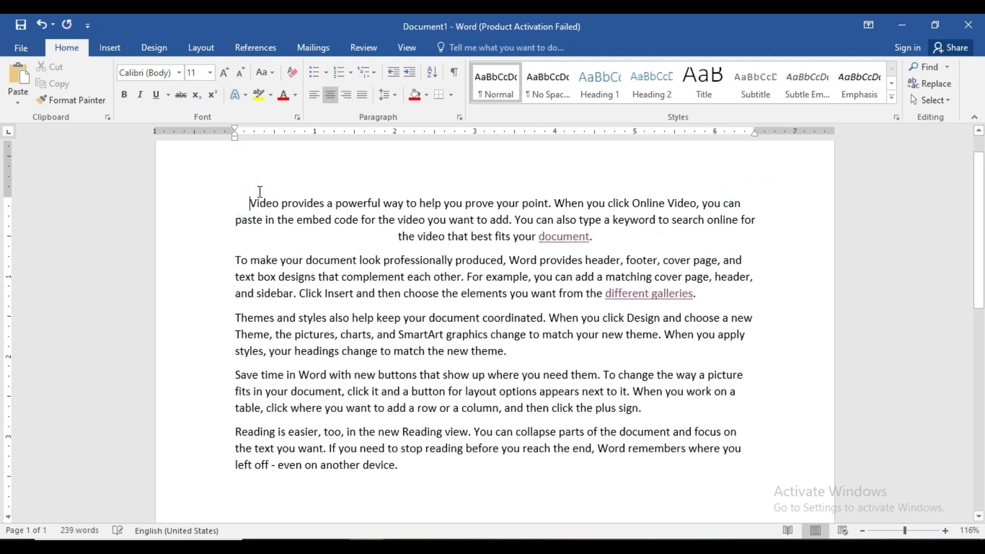
{"action": "key", "text": "ctrl+l"}
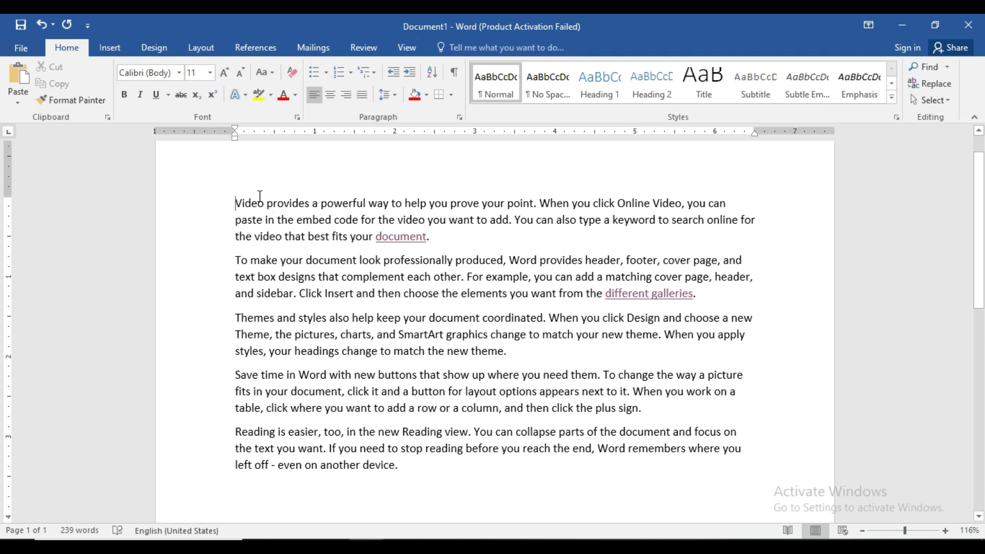
Step: Add a right-aligned line reading "rtyertyeryer" above the first paragraph and switch that line to left alignment
{"action": "key", "text": "Return"}
{"action": "left_click", "coordinate": [249, 194]}
{"action": "key", "text": "ctrl+r"}
{"action": "type", "text": "rtyertyeryer"}
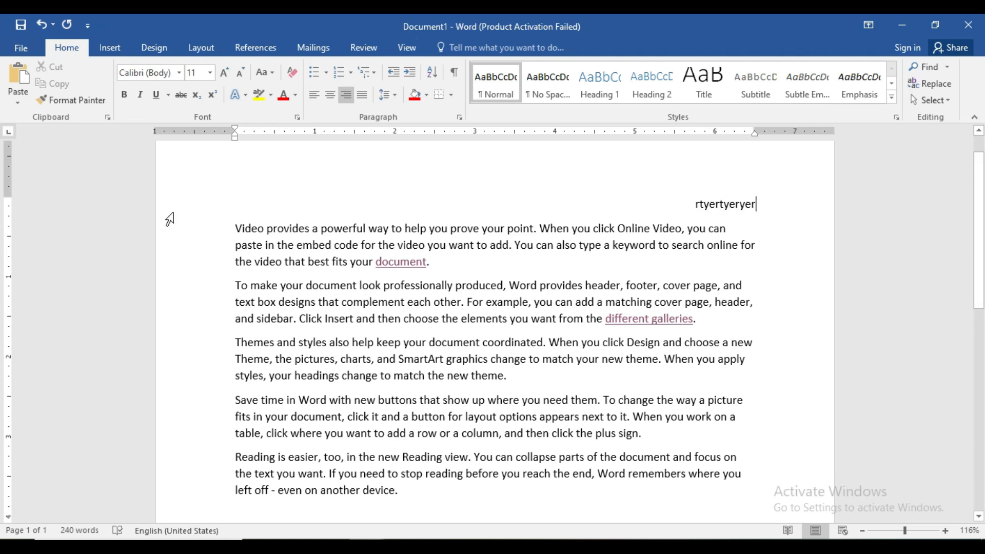
{"action": "left_click_drag", "start_coordinate": [753, 206], "coordinate": [689, 222]}
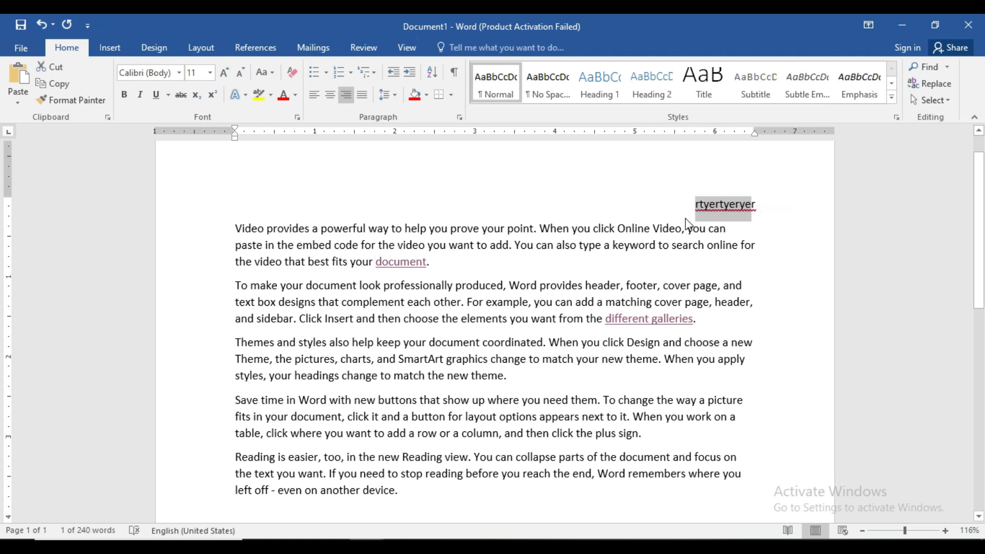
{"action": "key", "text": "ctrl+l"}
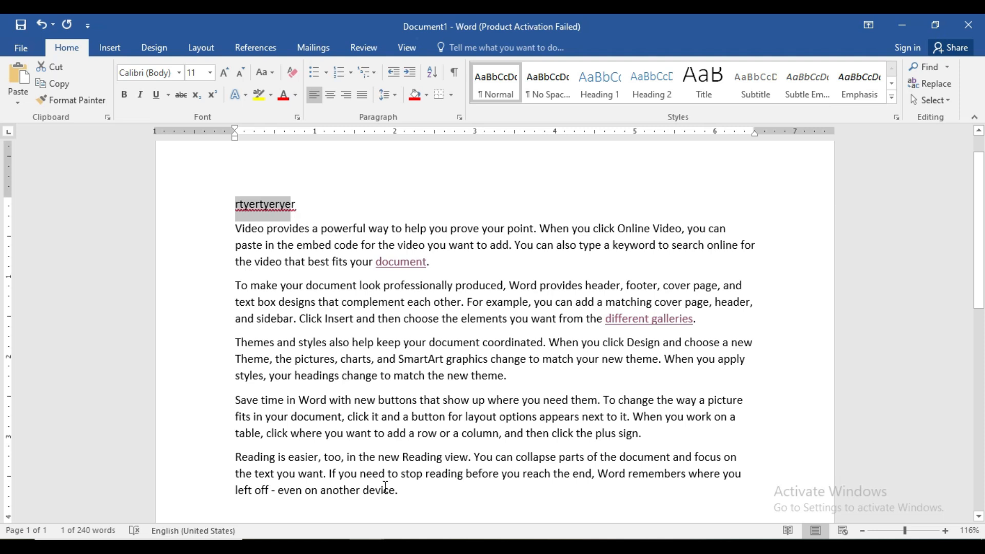
Step: Review the CTRL+M hanging indent entry in the shortcut list, and select the first "Video provides" paragraph in the sample document
{"action": "mouse_move", "coordinate": [363, 547]}
{"action": "left_click", "coordinate": [334, 497]}
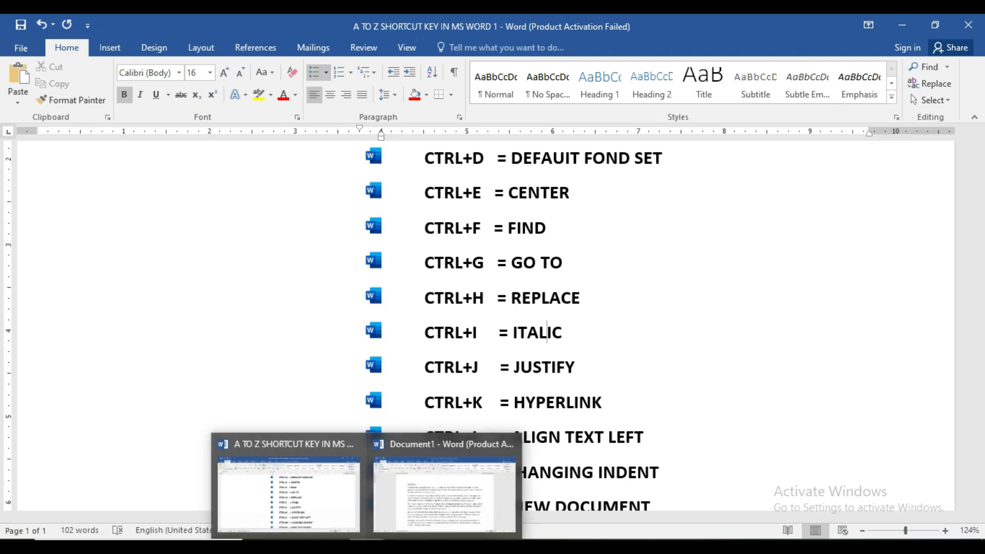
{"action": "left_click", "coordinate": [400, 494]}
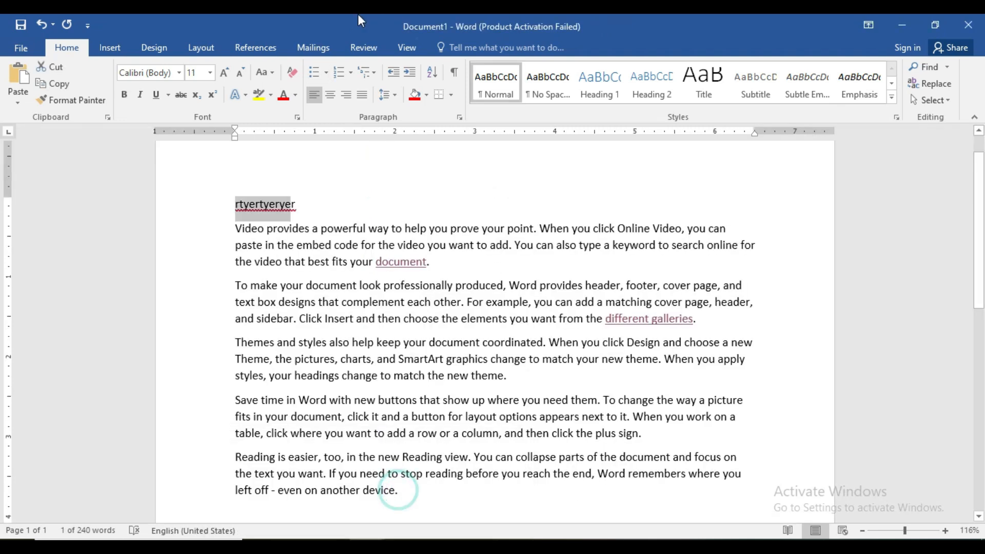
{"action": "triple_click", "coordinate": [239, 228]}
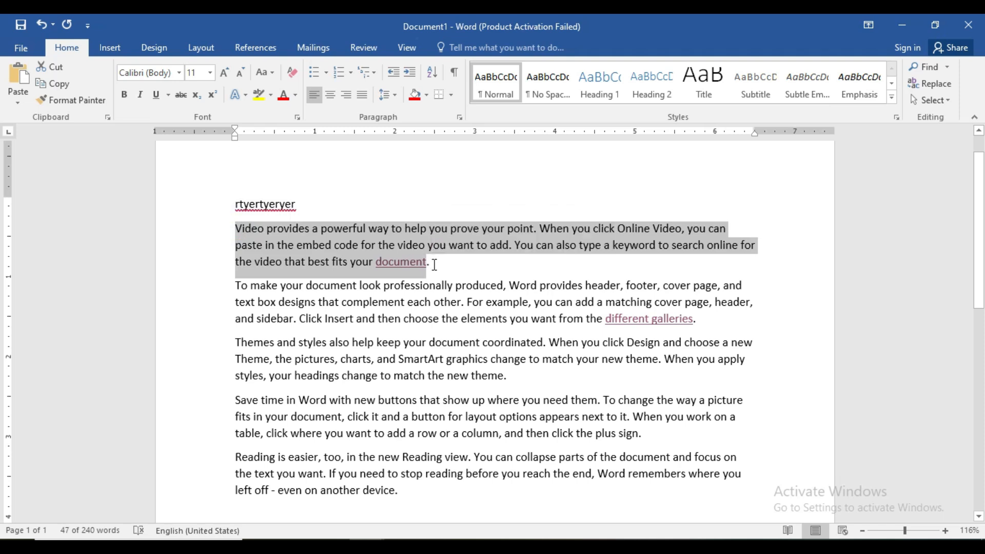
Step: Increase the left indent of the selected "Video provides" paragraph in successive half-inch steps to 4.5 inches
{"action": "key", "text": "ctrl+m"}
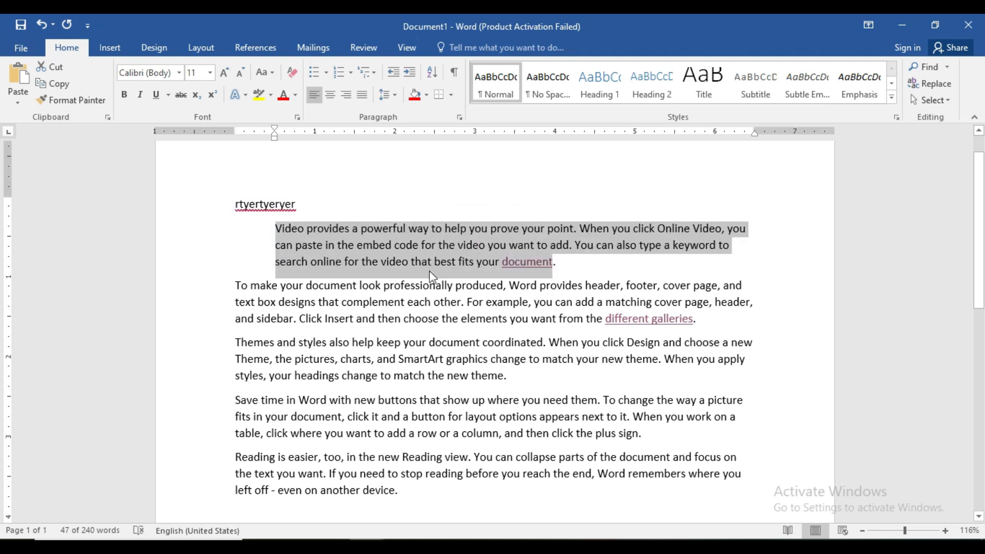
{"action": "key", "text": "ctrl+m"}
{"action": "key", "text": "ctrl+m"}
{"action": "key", "text": "ctrl+m"}
{"action": "key", "text": "ctrl+m"}
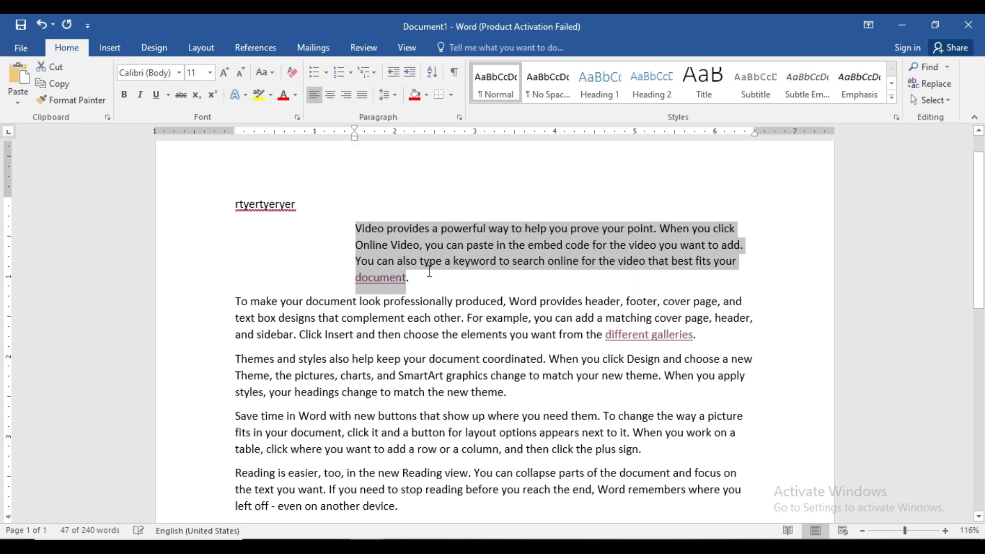
{"action": "key", "text": "ctrl+m"}
{"action": "key", "text": "ctrl+m"}
{"action": "key", "text": "ctrl+m"}
{"action": "key", "text": "ctrl+m"}
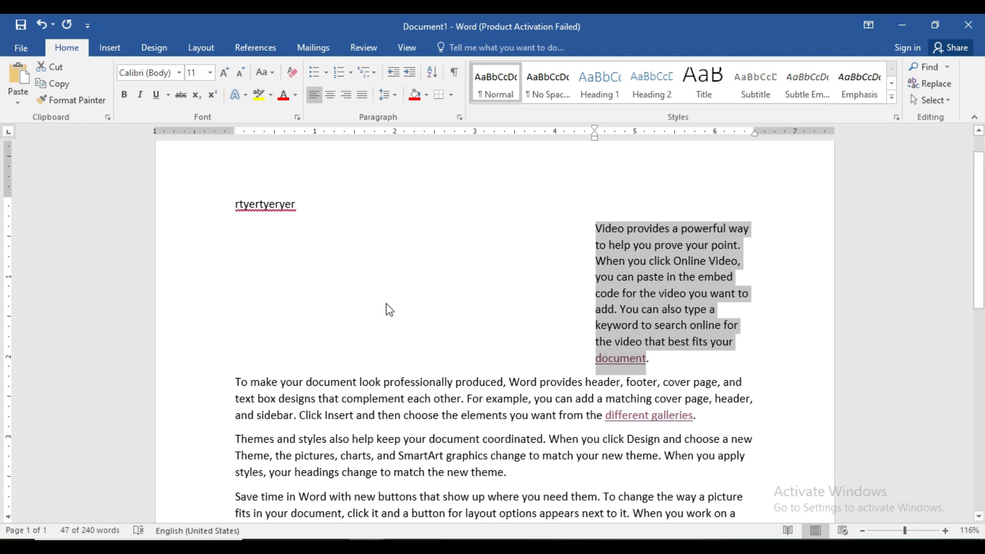
Step: Delete the "rtyertyeryer" text above the first paragraph, leaving that line empty
{"action": "left_click", "coordinate": [308, 212]}
{"action": "key", "text": "BackSpace"}
{"action": "key", "text": "BackSpace"}
{"action": "key", "text": "BackSpace"}
{"action": "key", "text": "BackSpace"}
{"action": "key", "text": "BackSpace"}
{"action": "key", "text": "BackSpace"}
{"action": "key", "text": "BackSpace"}
{"action": "key", "text": "BackSpace"}
{"action": "key", "text": "BackSpace"}
{"action": "key", "text": "BackSpace"}
{"action": "key", "text": "BackSpace"}
{"action": "key", "text": "BackSpace"}
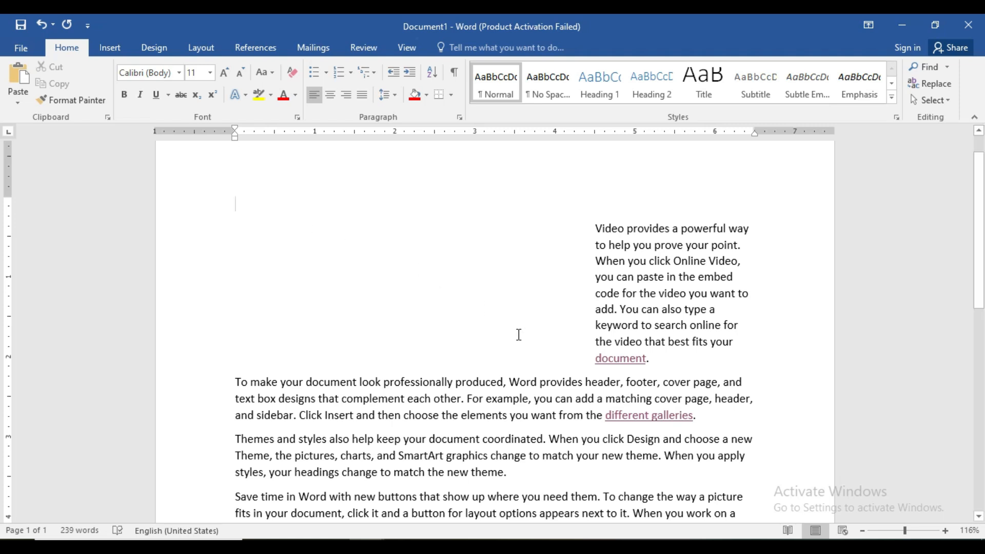
Step: Indent the last two paragraphs, "Save time in Word" and "Reading is easier", to 4 inches from the left margin
{"action": "left_click_drag", "start_coordinate": [980, 252], "coordinate": [981, 311]}
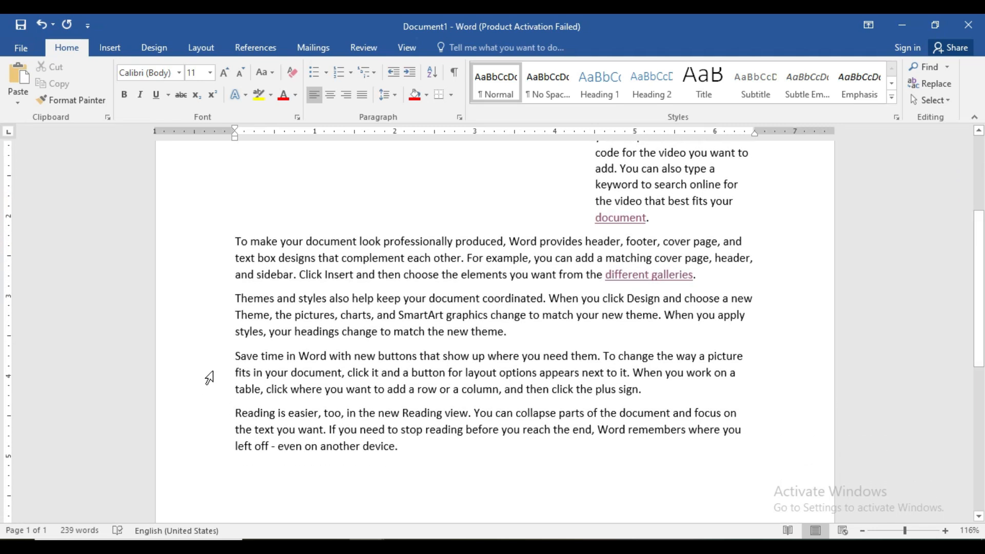
{"action": "left_click_drag", "start_coordinate": [236, 354], "coordinate": [404, 461]}
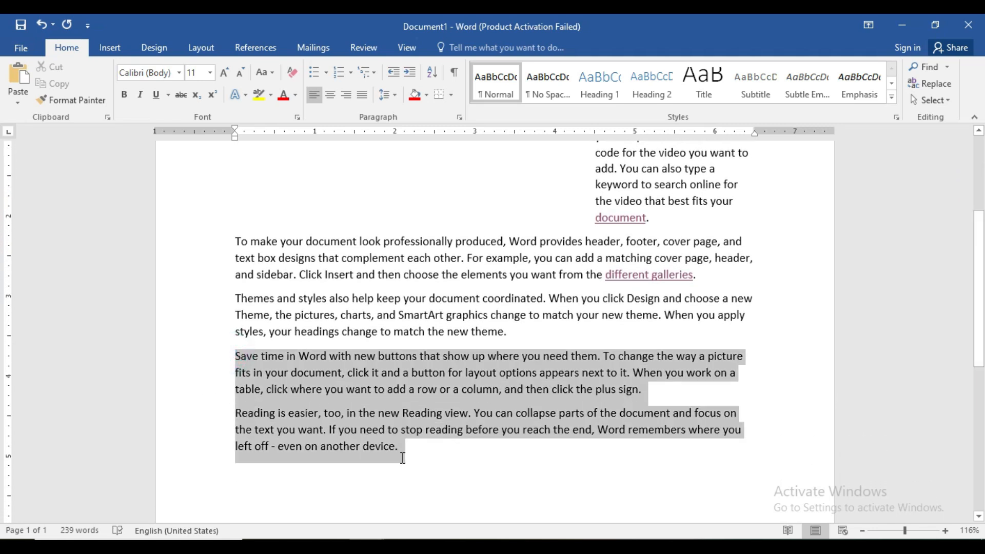
{"action": "key", "text": "ctrl+m"}
{"action": "key", "text": "ctrl+m"}
{"action": "key", "text": "ctrl+m"}
{"action": "key", "text": "ctrl+m"}
{"action": "key", "text": "ctrl+m"}
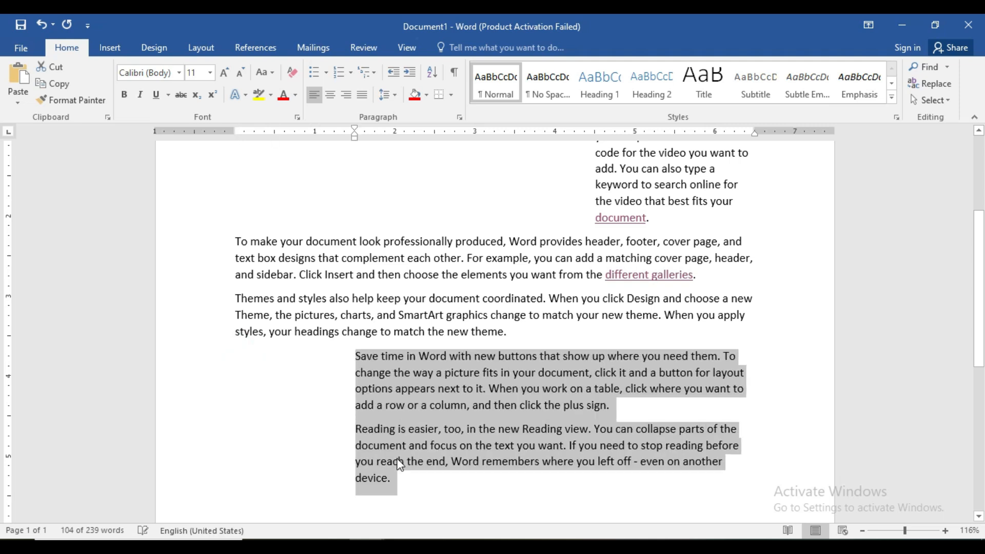
{"action": "key", "text": "ctrl+m"}
{"action": "key", "text": "ctrl+m"}
{"action": "key", "text": "ctrl+m"}
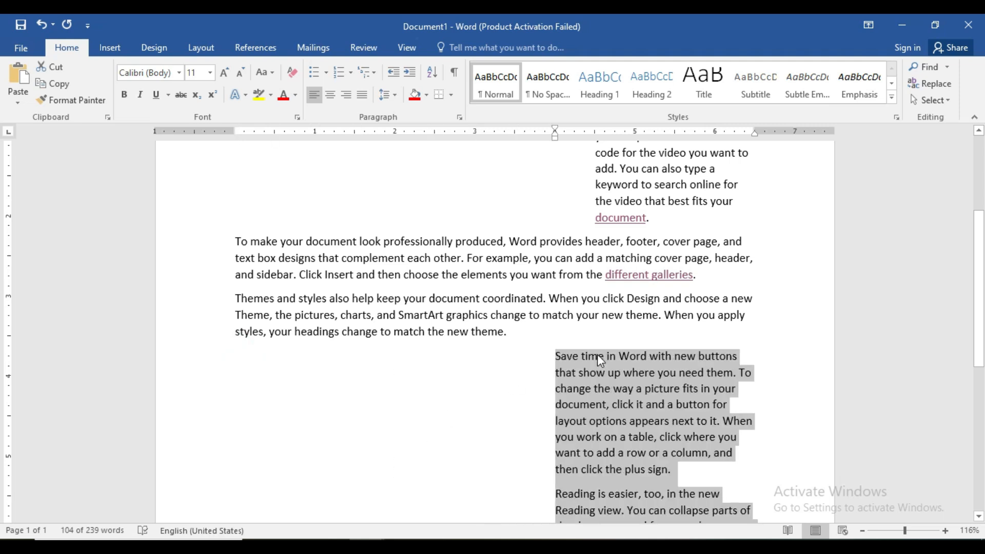
Step: Review the CTRL+N entry in the shortcut list, and create a new blank document from Document1
{"action": "left_click_drag", "start_coordinate": [978, 260], "coordinate": [983, 139]}
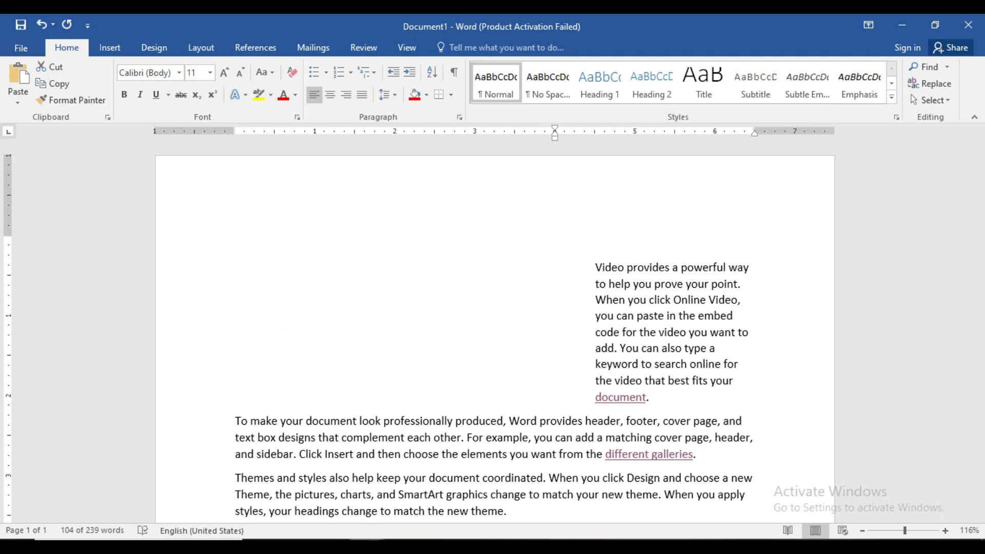
{"action": "mouse_move", "coordinate": [340, 534]}
{"action": "left_click", "coordinate": [334, 517]}
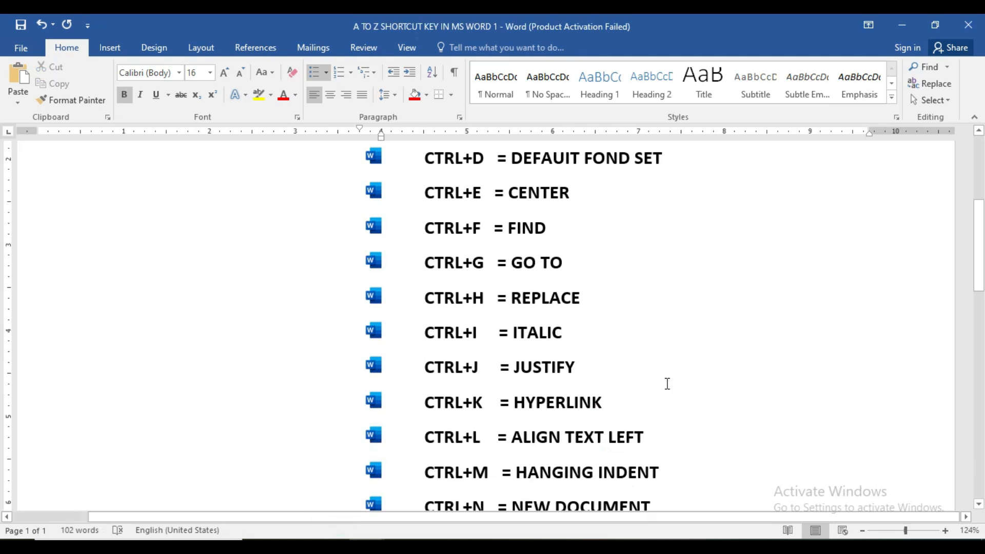
{"action": "scroll", "coordinate": [2, 262], "scroll_direction": "down", "scroll_amount": 5}
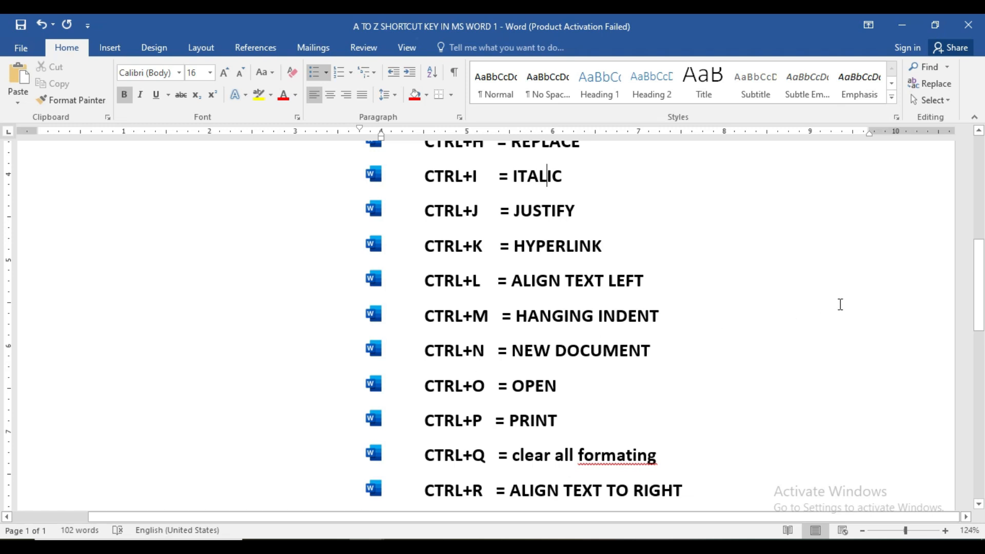
{"action": "mouse_move", "coordinate": [369, 547]}
{"action": "left_click", "coordinate": [411, 490]}
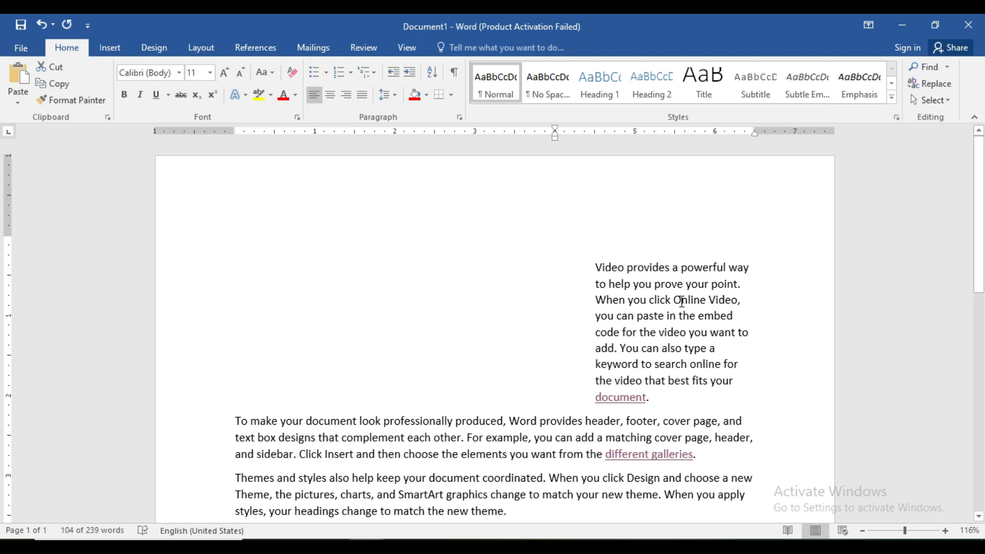
{"action": "key", "text": "ctrl+n"}
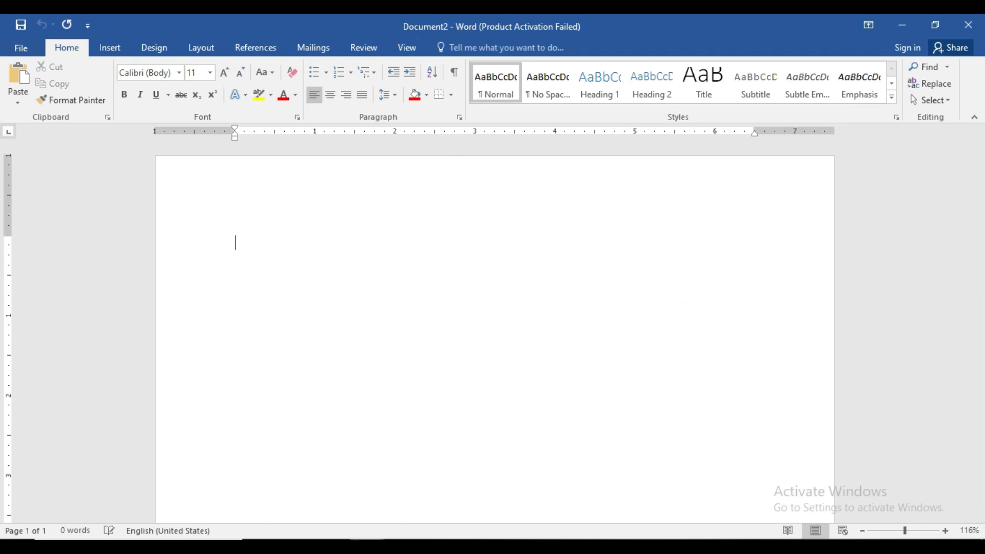
Step: Check the CTRL+O entry in the shortcut list, and view the recent files on Document1's Open page before returning to the text
{"action": "mouse_move", "coordinate": [367, 547]}
{"action": "mouse_move", "coordinate": [396, 492]}
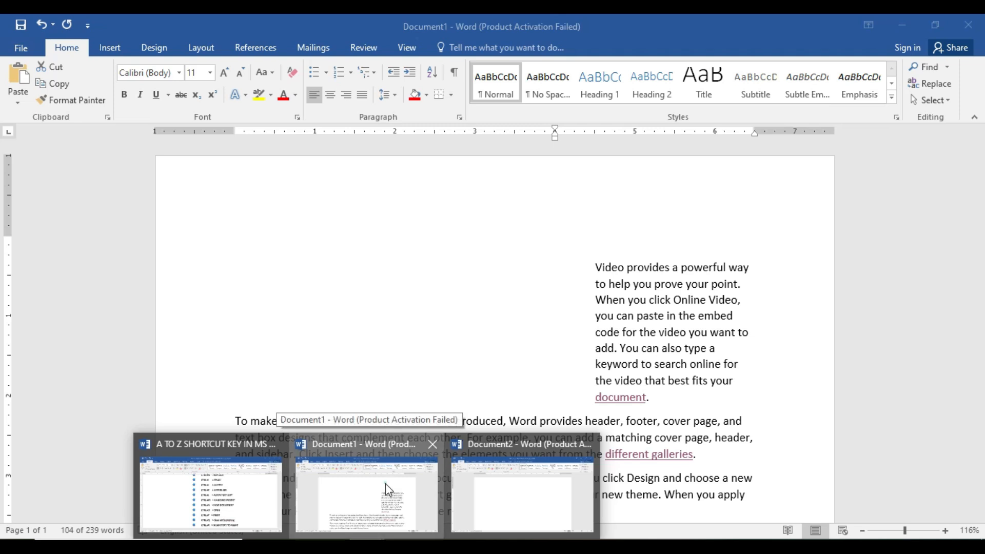
{"action": "left_click", "coordinate": [386, 483]}
{"action": "mouse_move", "coordinate": [340, 524]}
{"action": "left_click", "coordinate": [270, 484]}
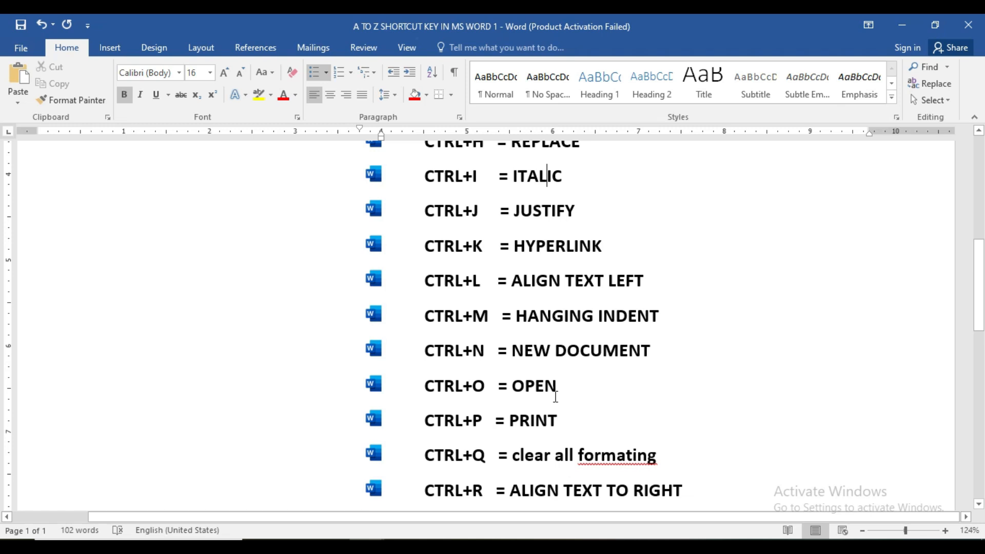
{"action": "mouse_move", "coordinate": [359, 546]}
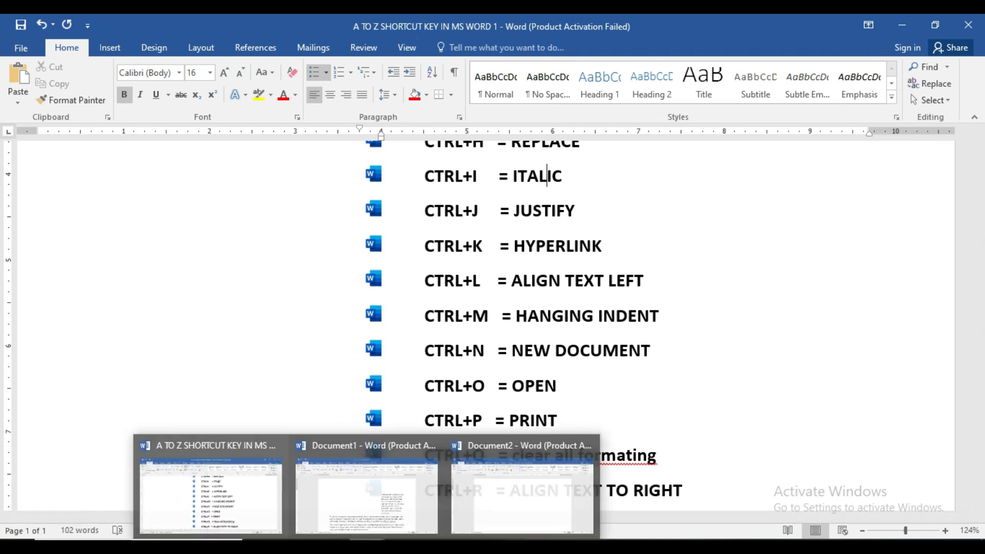
{"action": "left_click", "coordinate": [368, 484]}
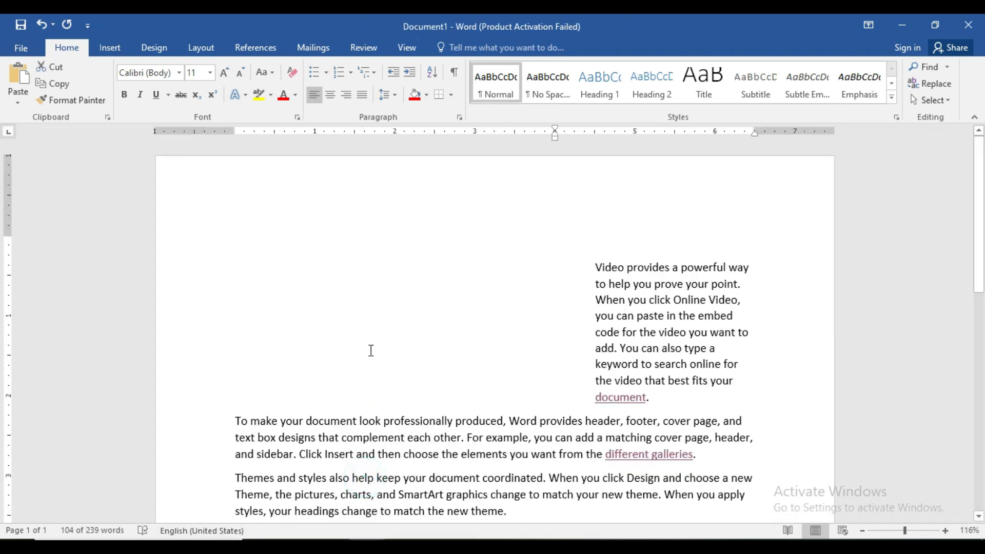
{"action": "key", "text": "ctrl+o"}
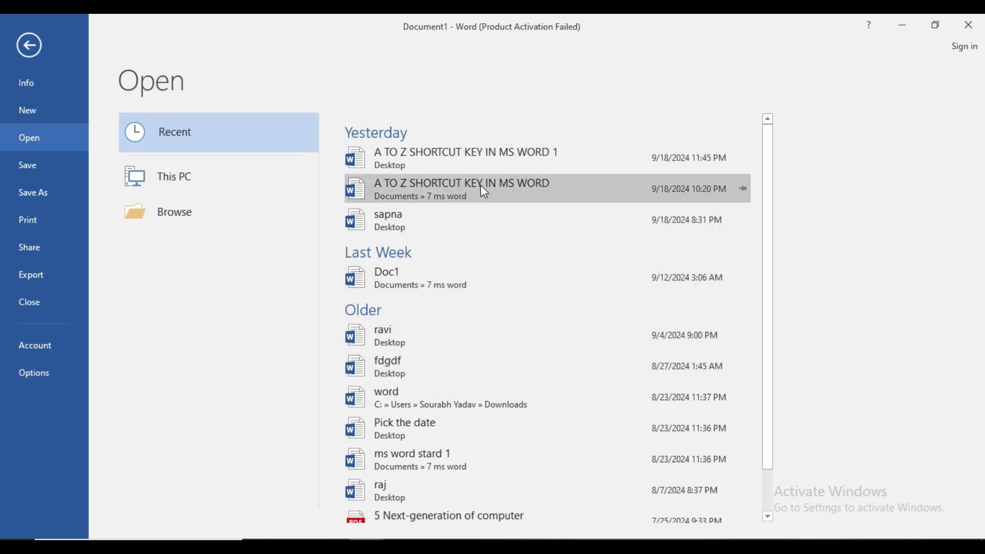
{"action": "left_click_drag", "start_coordinate": [770, 240], "coordinate": [780, 205]}
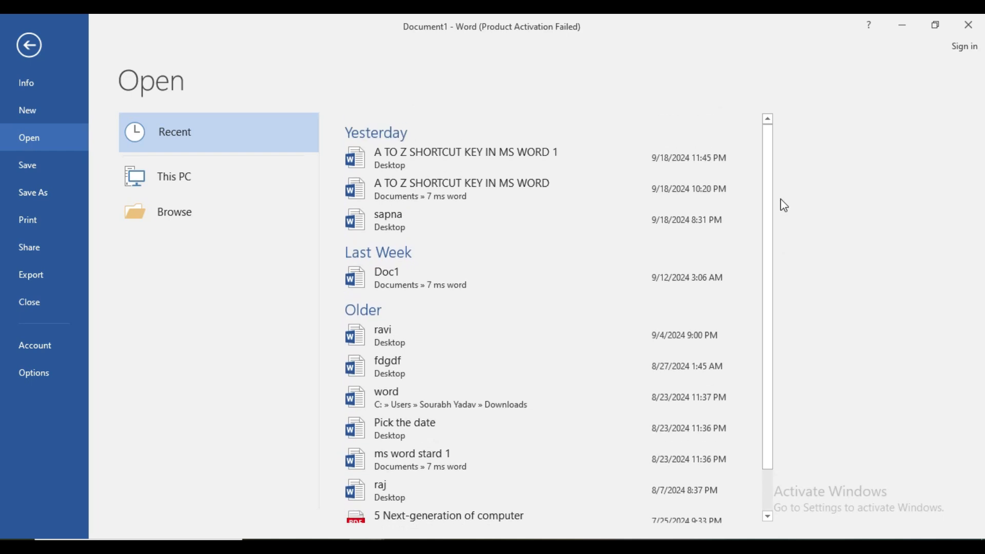
{"action": "left_click", "coordinate": [28, 46]}
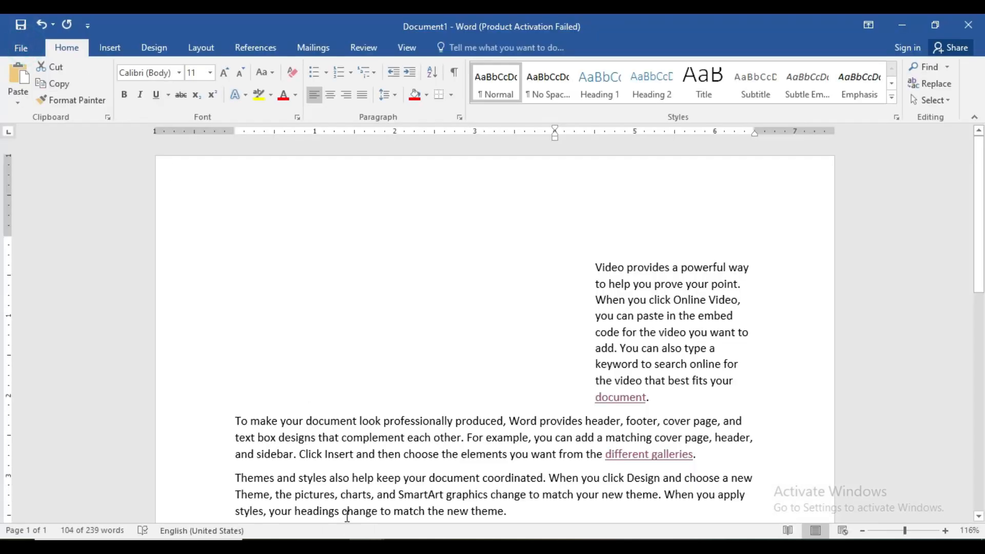
Step: Check the CTRL+P entry in the shortcut list, and view Document1's print preview and printer choices without printing
{"action": "mouse_move", "coordinate": [370, 547]}
{"action": "left_click", "coordinate": [249, 491]}
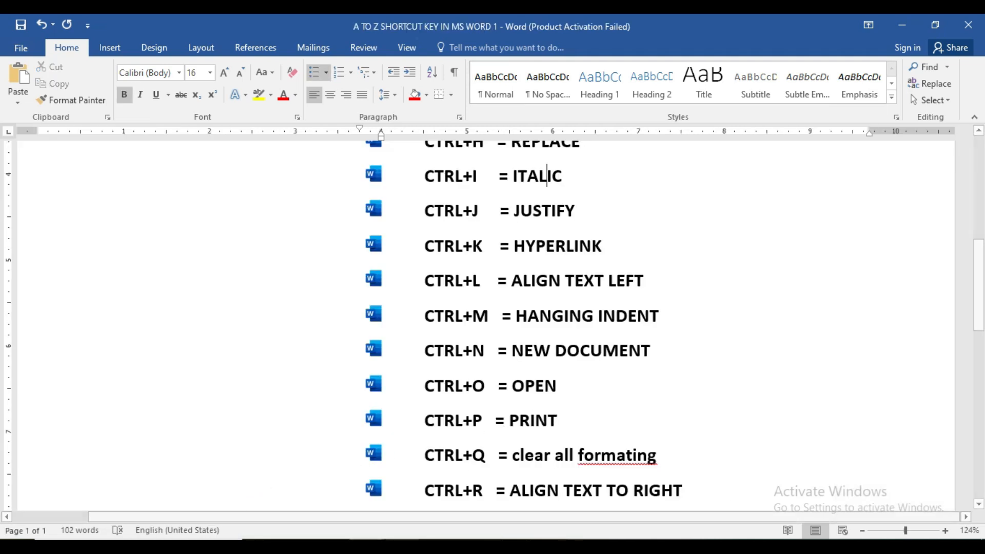
{"action": "mouse_move", "coordinate": [370, 547]}
{"action": "left_click", "coordinate": [382, 509]}
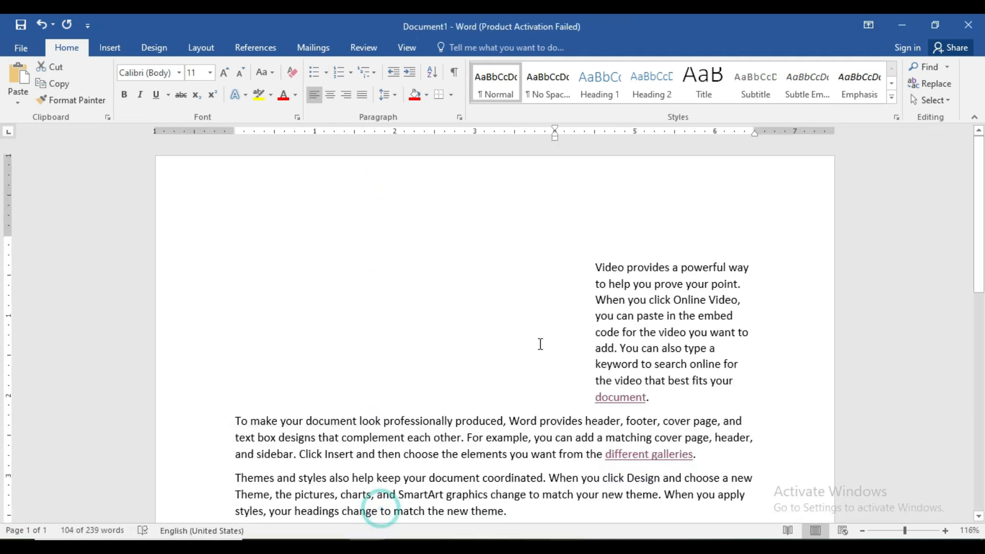
{"action": "scroll", "coordinate": [539, 345], "scroll_direction": "down", "scroll_amount": 3}
{"action": "left_click_drag", "start_coordinate": [984, 343], "coordinate": [968, 224]}
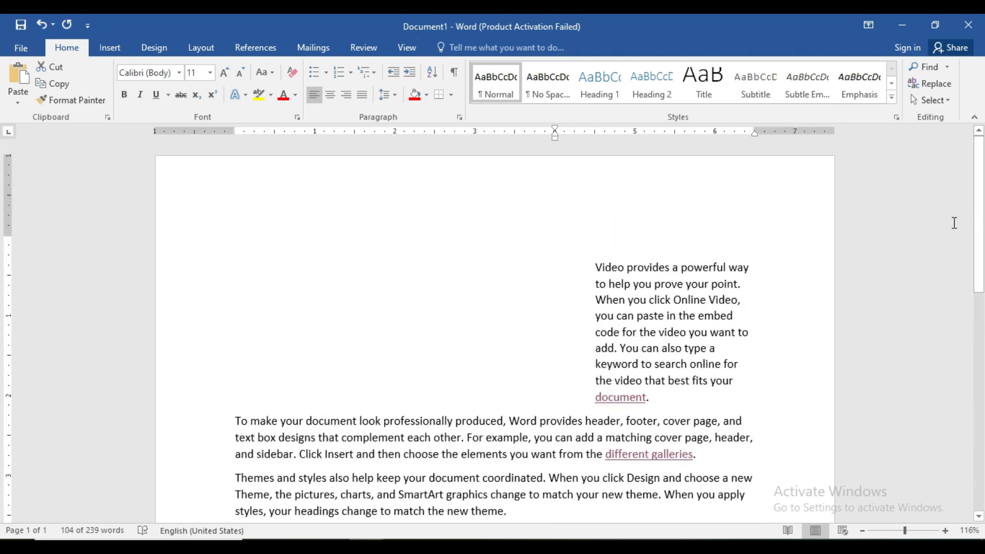
{"action": "key", "text": "ctrl+p"}
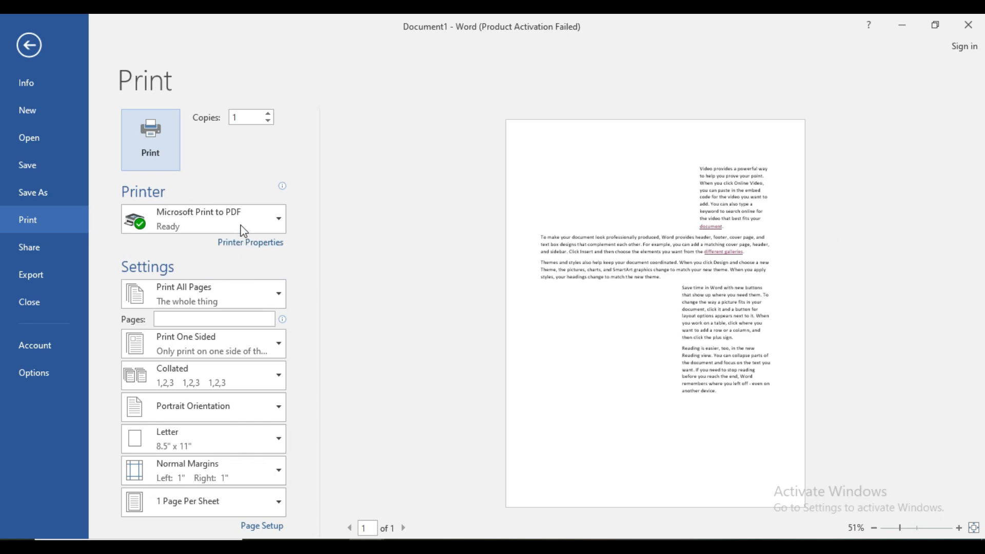
{"action": "left_click", "coordinate": [247, 219]}
{"action": "left_click", "coordinate": [277, 287]}
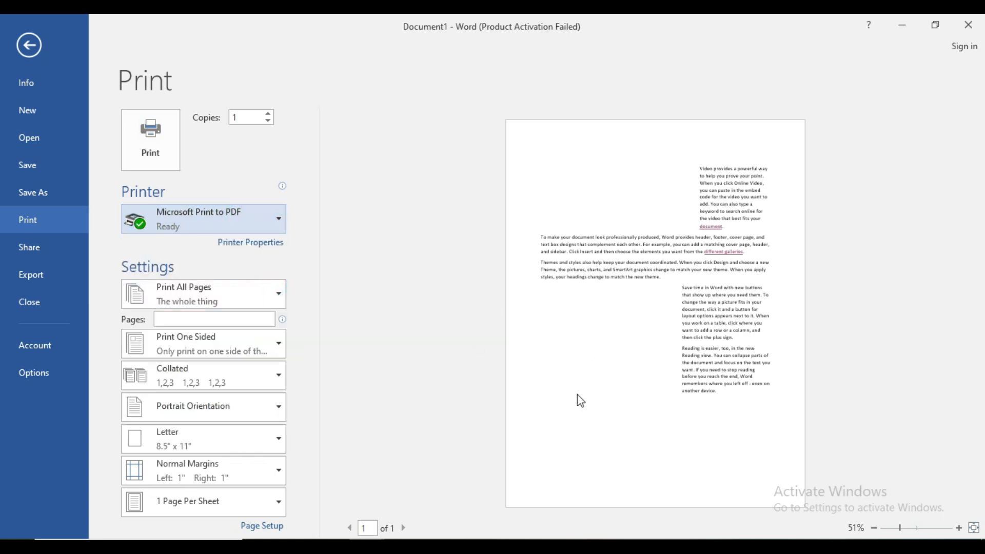
{"action": "left_click", "coordinate": [33, 47]}
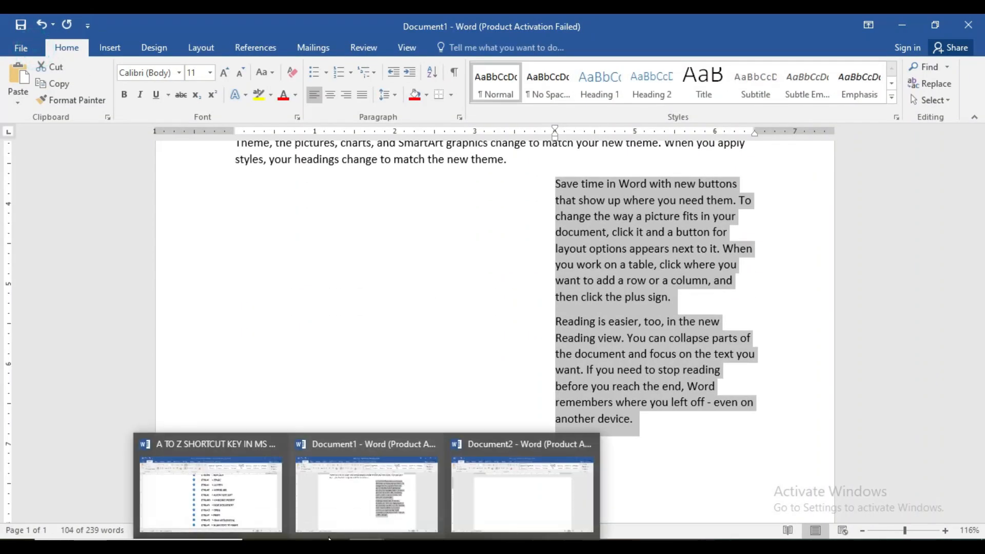
Step: Correct the spelling of "formating" to "formatting" in the CTRL+Q entry of the shortcut list
{"action": "left_click", "coordinate": [221, 505]}
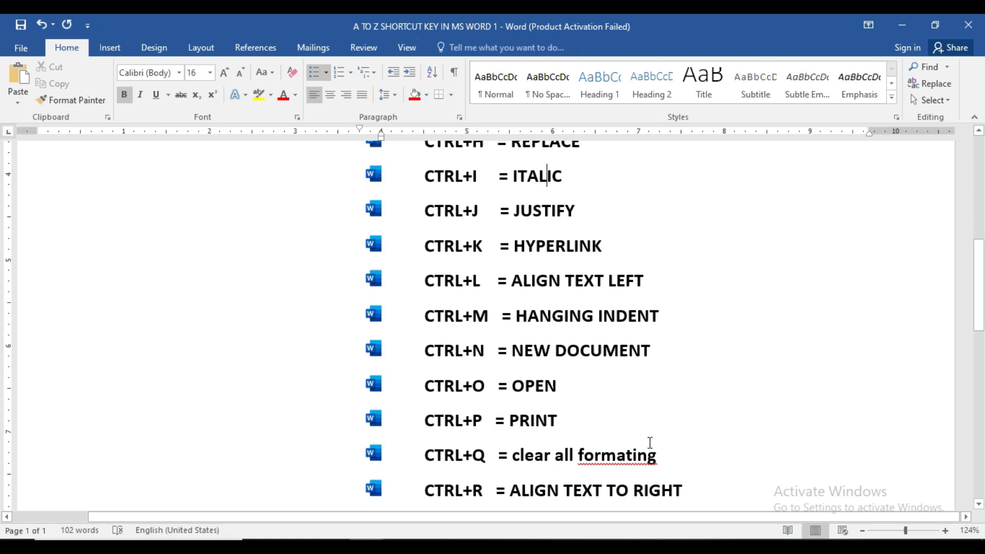
{"action": "left_click", "coordinate": [629, 454]}
{"action": "type", "text": "t"}
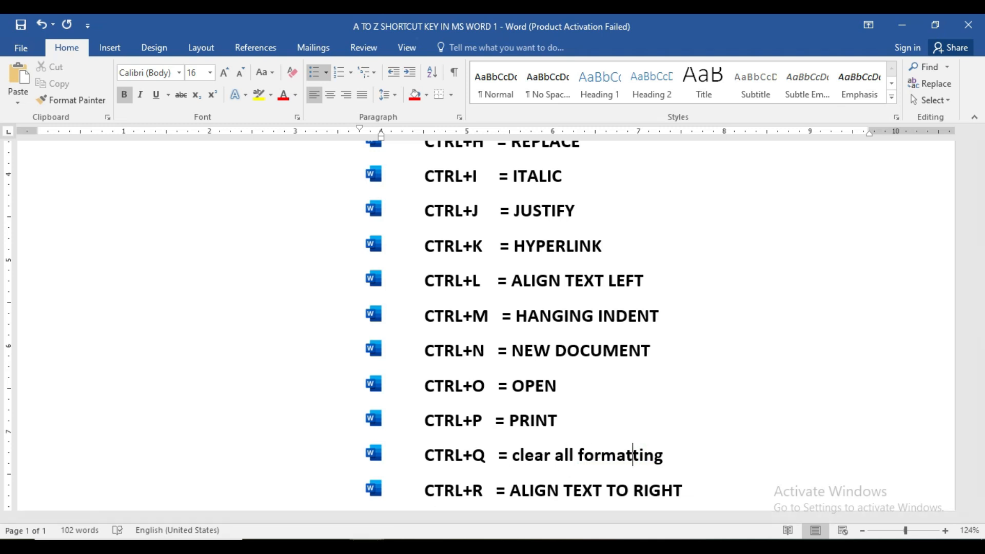
Step: Clear all formatting from the entire text of Document1
{"action": "left_click", "coordinate": [375, 521]}
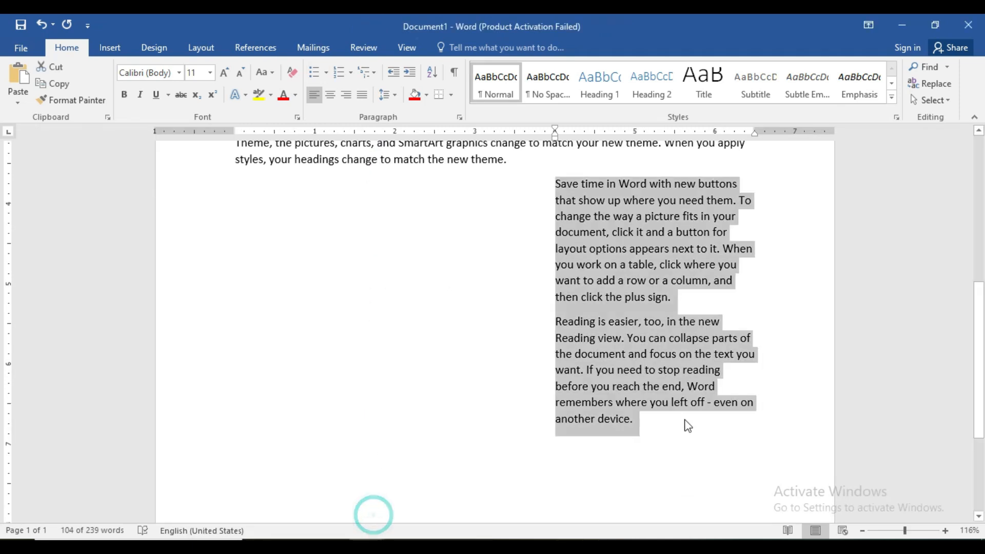
{"action": "left_click", "coordinate": [666, 437]}
{"action": "key", "text": "ctrl+a"}
{"action": "scroll", "coordinate": [442, 209], "scroll_direction": "up", "scroll_amount": 7}
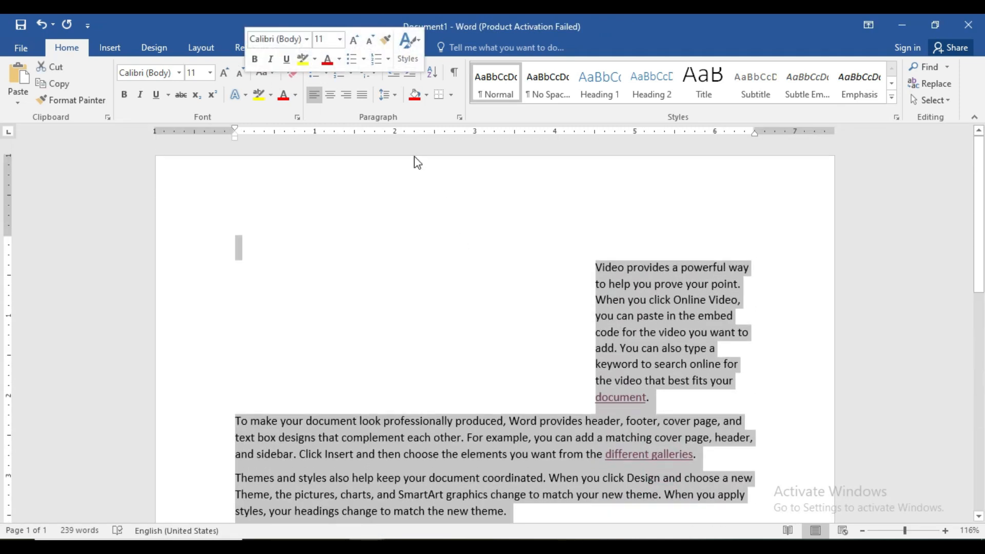
{"action": "left_click", "coordinate": [297, 72]}
{"action": "left_click", "coordinate": [550, 309]}
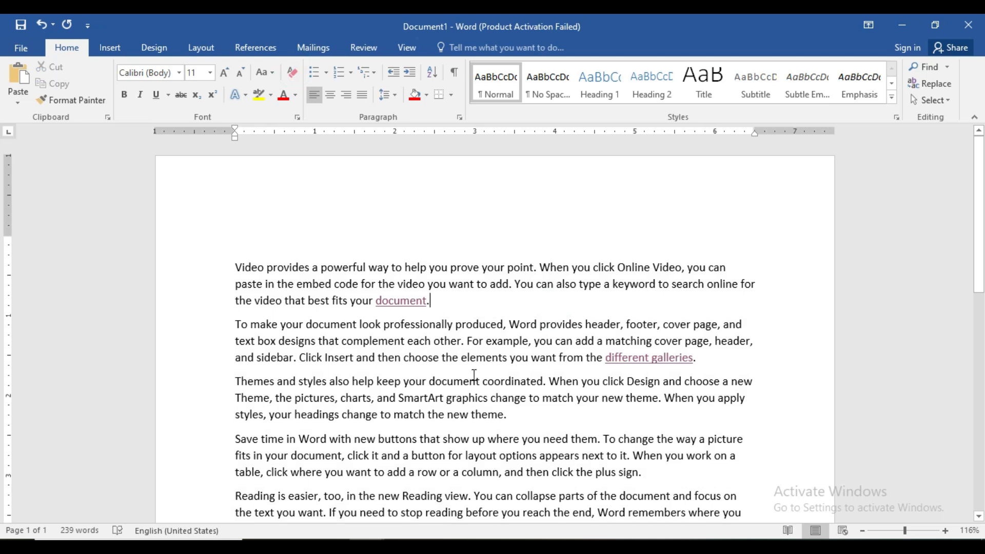
Step: Apply round bullets to all paragraphs from "Video provides" to the end of the document
{"action": "left_click", "coordinate": [236, 267]}
{"action": "key", "text": "shift+Down"}
{"action": "key", "text": "shift+Down"}
{"action": "key", "text": "shift+Down"}
{"action": "key", "text": "shift+Down"}
{"action": "key", "text": "shift+Down"}
{"action": "key", "text": "shift+Down"}
{"action": "key", "text": "shift+Down"}
{"action": "key", "text": "shift+Down"}
{"action": "key", "text": "shift+Down"}
{"action": "key", "text": "shift+Down"}
{"action": "key", "text": "shift+Down"}
{"action": "key", "text": "shift+Down"}
{"action": "key", "text": "shift+Down"}
{"action": "key", "text": "shift+Down"}
{"action": "key", "text": "shift+Down"}
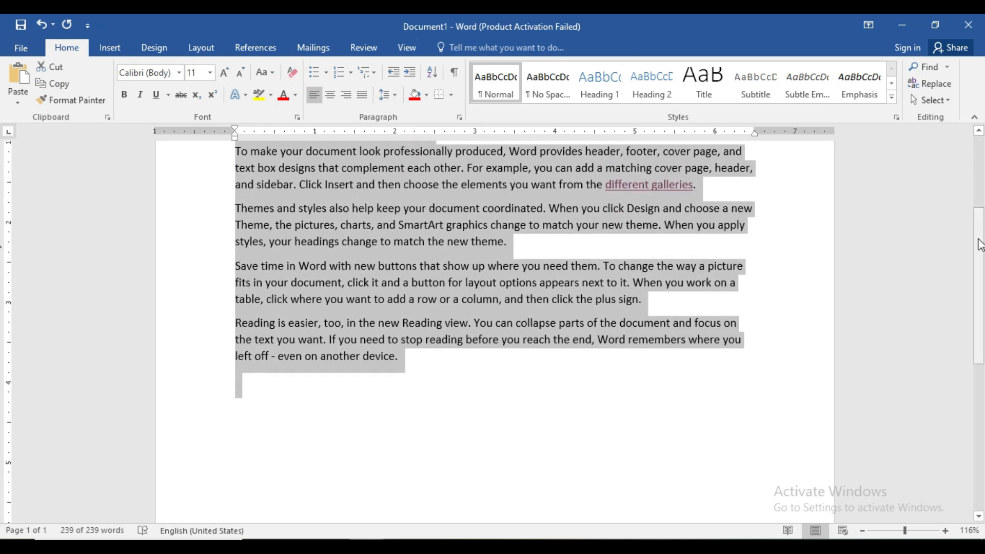
{"action": "scroll", "coordinate": [490, 359], "scroll_direction": "up", "scroll_amount": 3}
{"action": "left_click", "coordinate": [316, 72]}
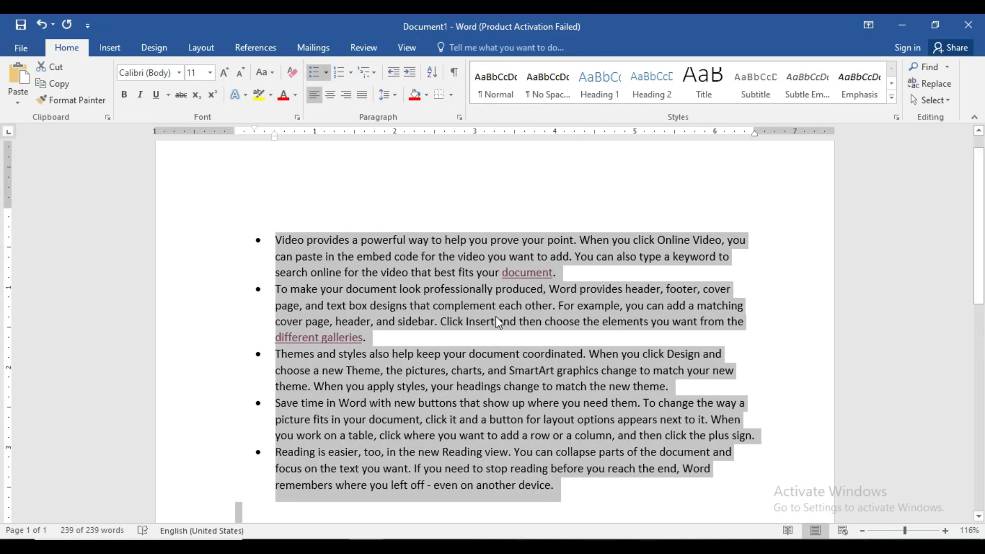
Step: Take the bullets off the selected paragraphs and justify their text
{"action": "key", "text": "ctrl+z"}
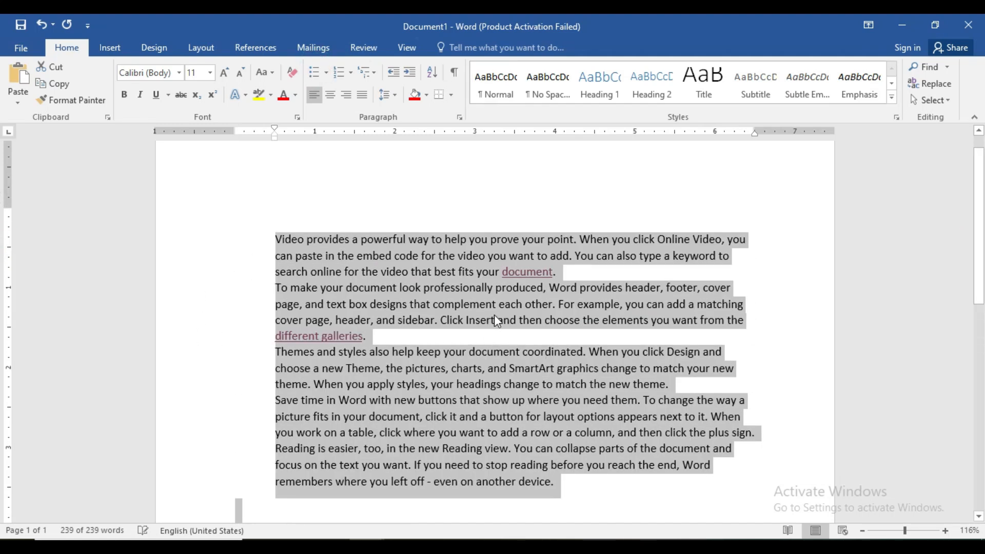
{"action": "left_click", "coordinate": [361, 99]}
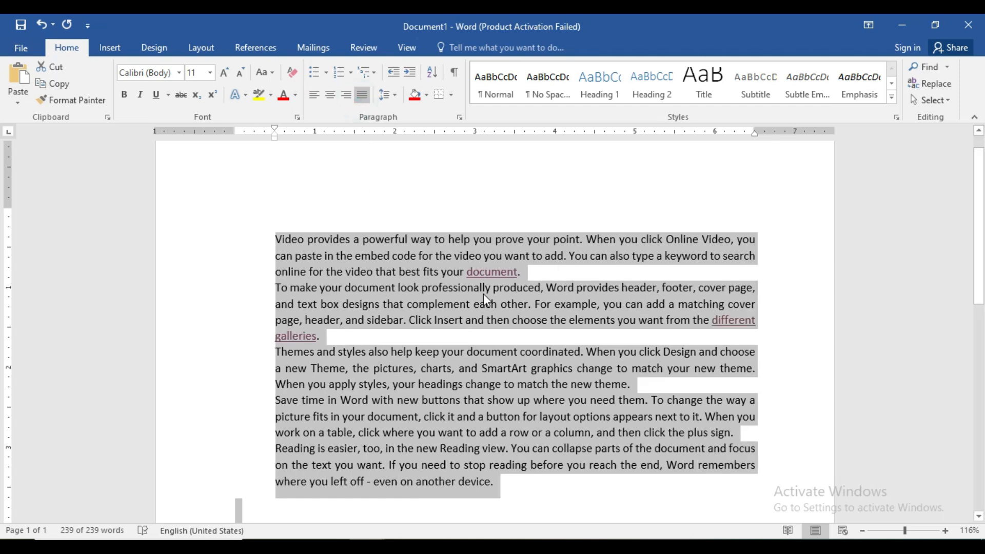
Step: Left-align the selected paragraphs, number them as an a, b, c list and remove the numbering again
{"action": "key", "text": "ctrl+l"}
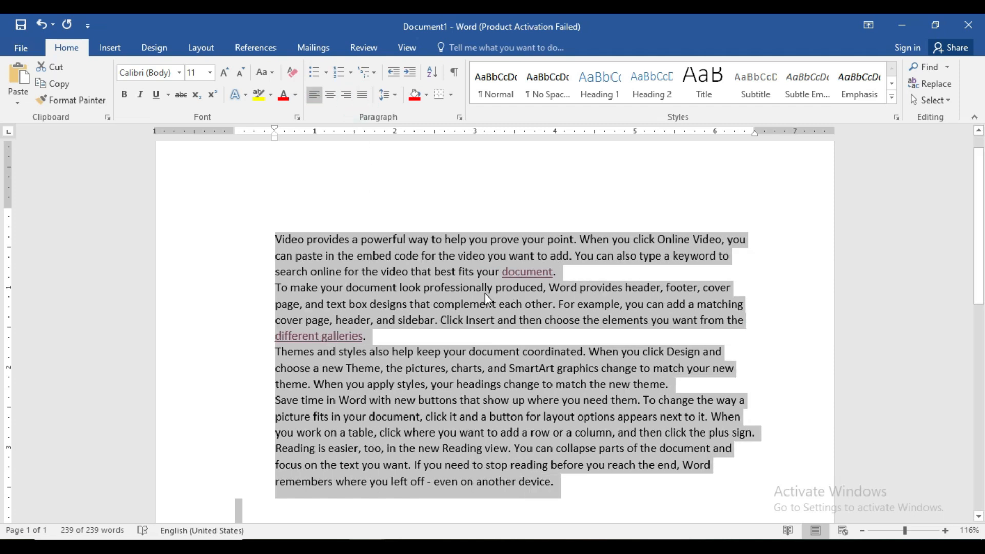
{"action": "left_click", "coordinate": [337, 76]}
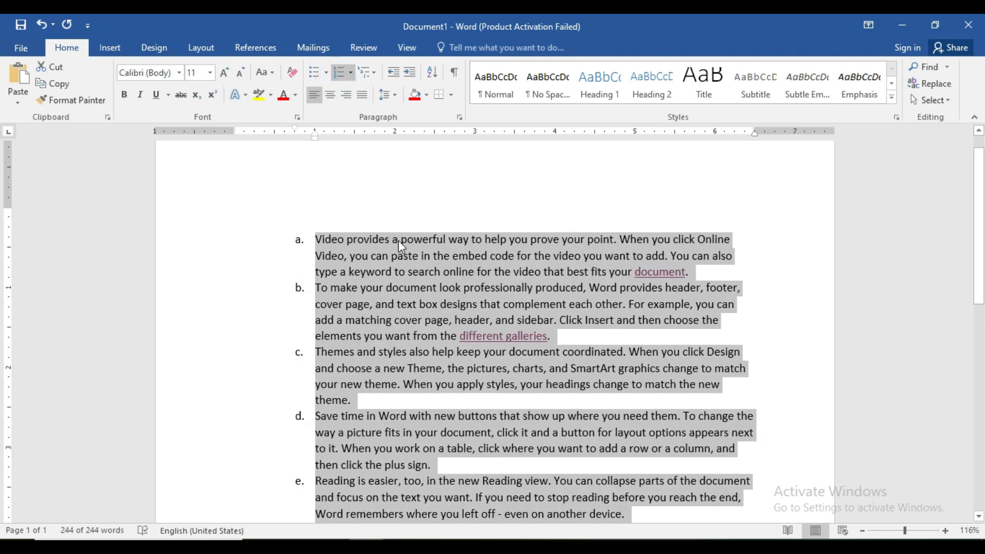
{"action": "key", "text": "ctrl+z"}
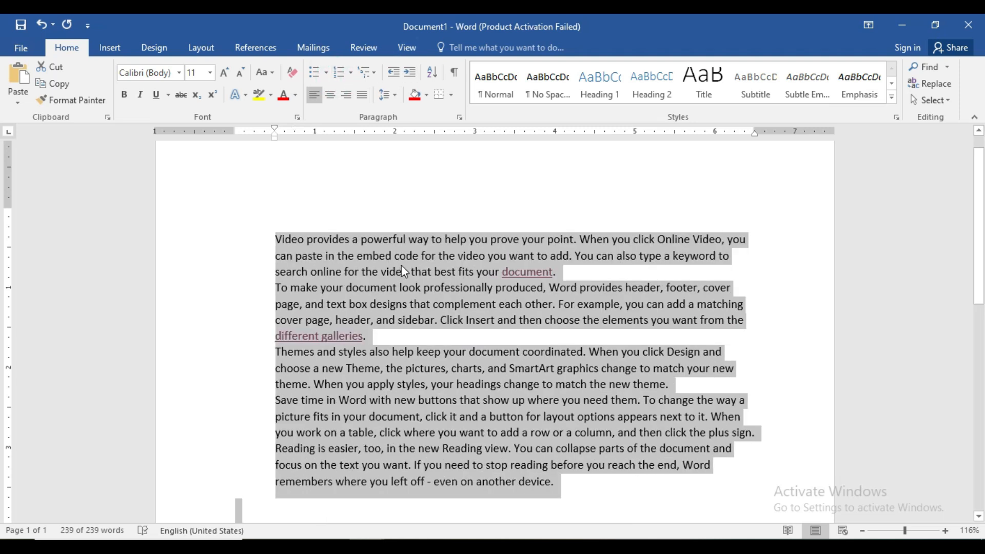
Step: Increase the selected paragraphs' indent repeatedly up to the right margin and clear their paragraph formatting
{"action": "left_click", "coordinate": [411, 72]}
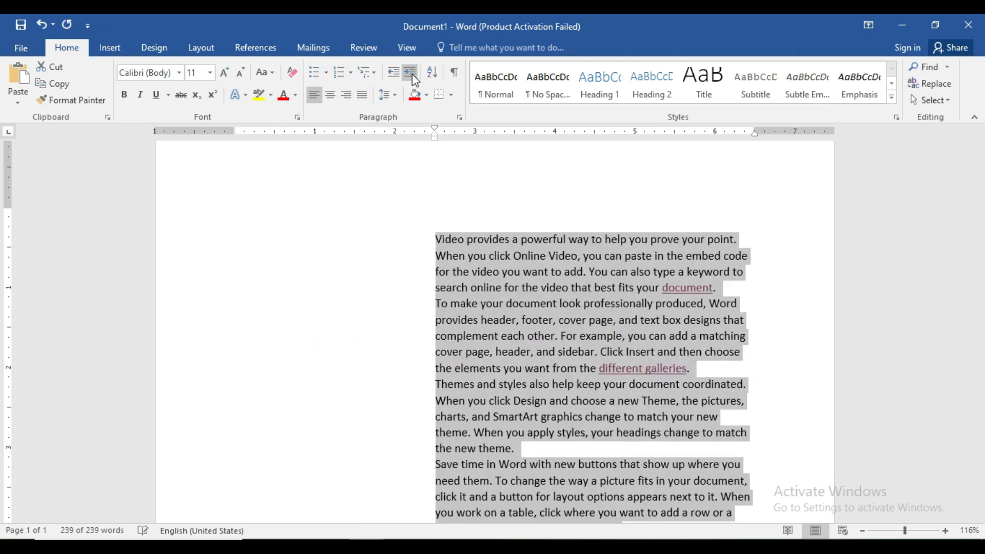
{"action": "left_click", "coordinate": [411, 73]}
{"action": "left_click", "coordinate": [411, 72]}
{"action": "left_click", "coordinate": [411, 73]}
{"action": "left_click", "coordinate": [410, 72]}
{"action": "left_click", "coordinate": [411, 72]}
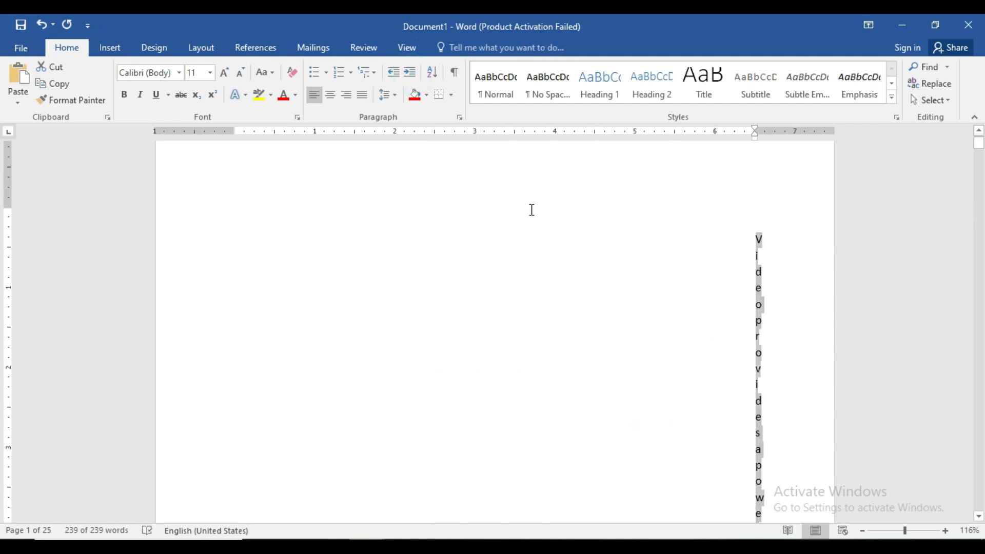
{"action": "key", "text": "ctrl+q"}
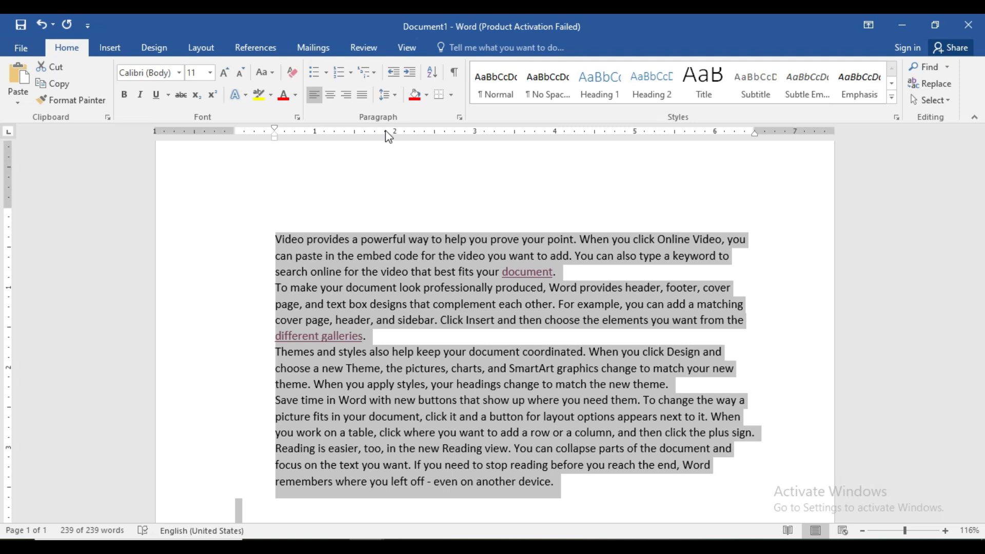
Step: Shade the selected paragraphs with the standard red color and remove the shading again
{"action": "left_click", "coordinate": [425, 94]}
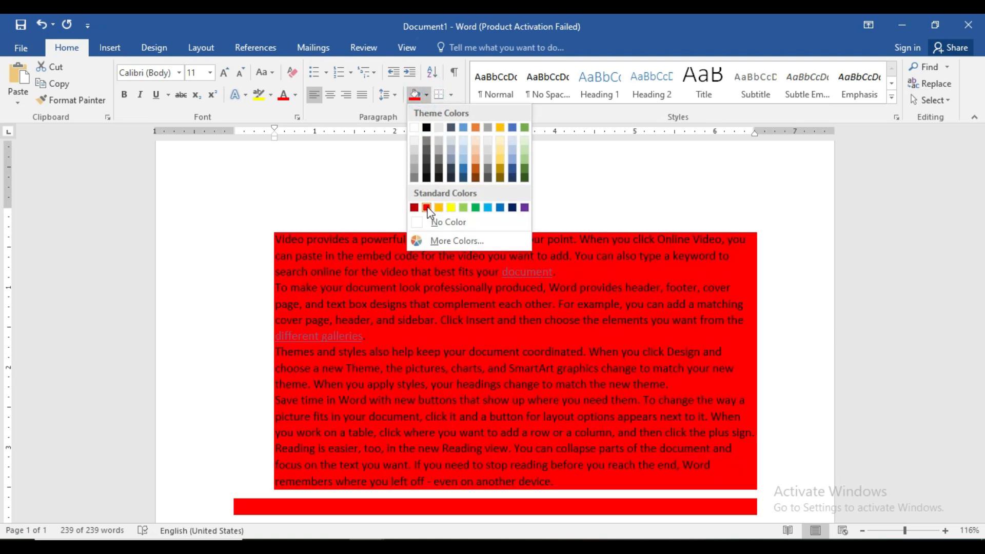
{"action": "left_click", "coordinate": [426, 207]}
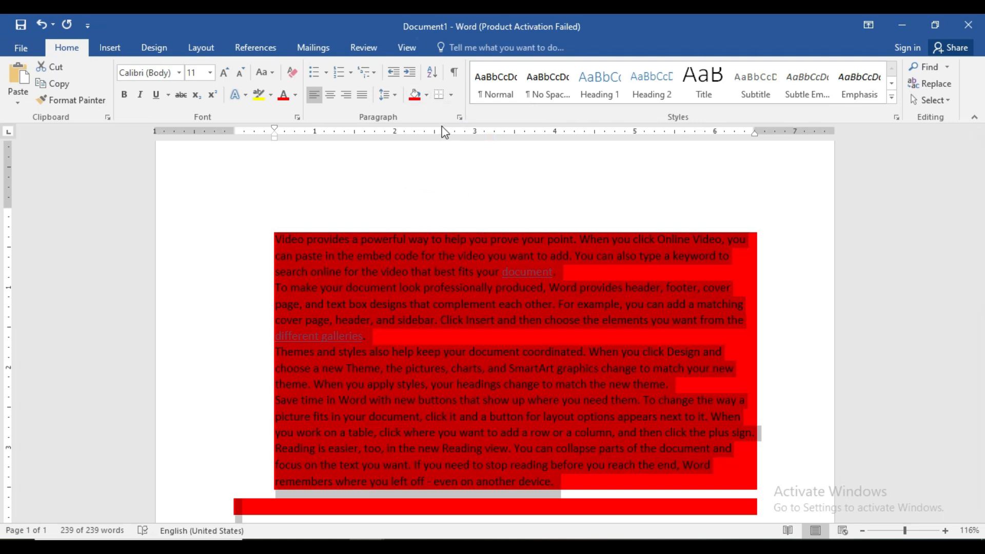
{"action": "key", "text": "ctrl+z"}
Step: Set the selected paragraphs' line spacing to 2.0 and revert that spacing
{"action": "left_click", "coordinate": [395, 96]}
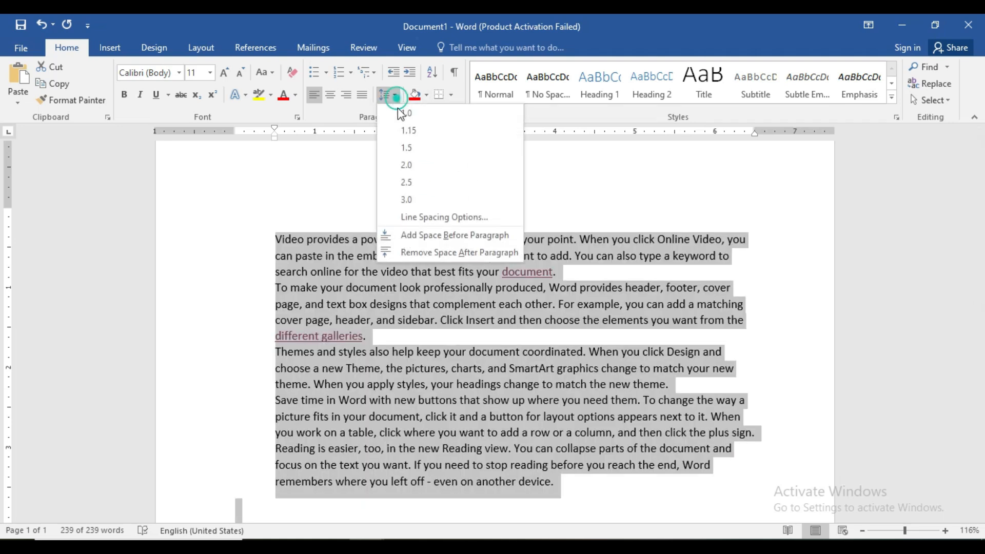
{"action": "left_click", "coordinate": [407, 166]}
{"action": "key", "text": "ctrl+z"}
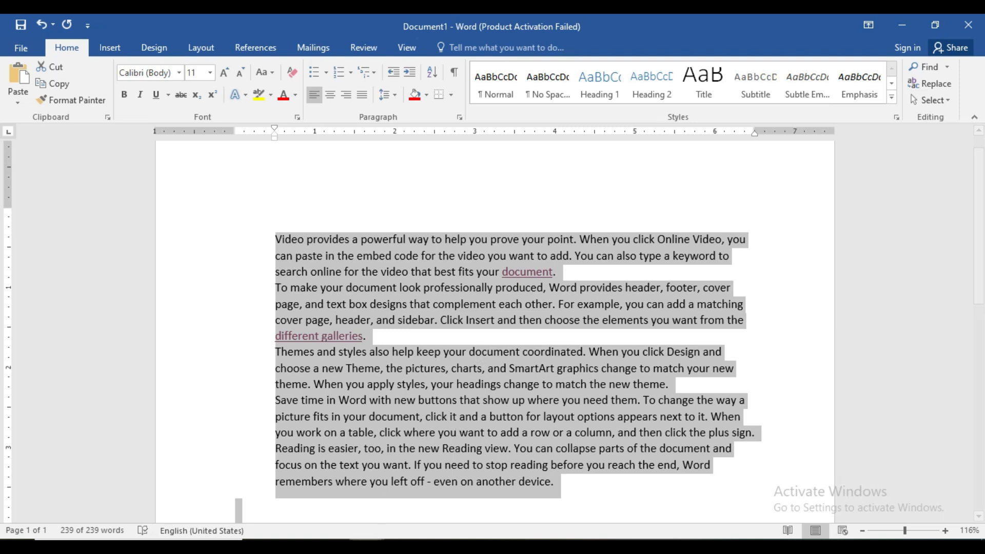
Step: Switch to the A TO Z SHORTCUT KEY IN MS WORD 1 document and look up the CTRL+R entry
{"action": "mouse_move", "coordinate": [367, 547]}
{"action": "left_click", "coordinate": [262, 503]}
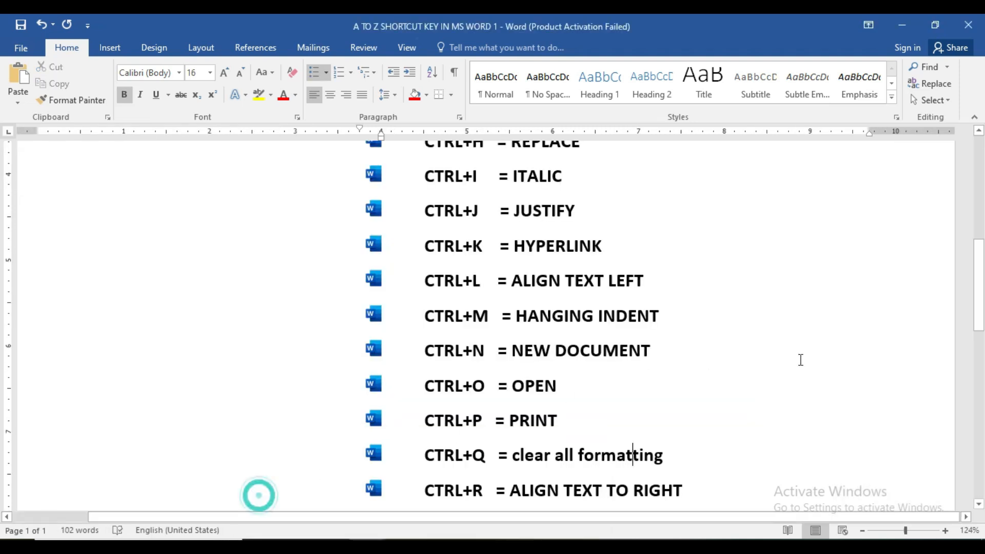
{"action": "left_click_drag", "start_coordinate": [978, 296], "coordinate": [983, 339]}
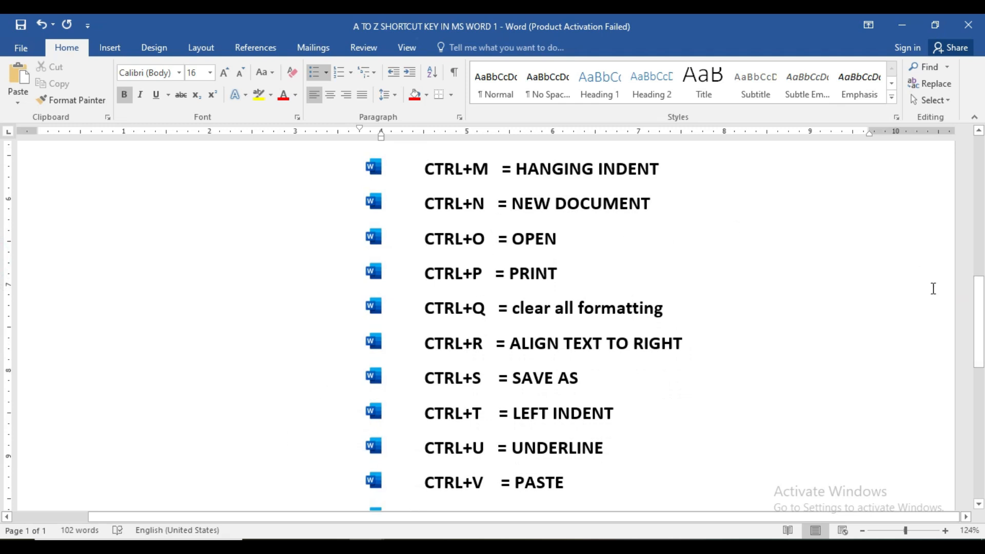
{"action": "left_click_drag", "start_coordinate": [978, 303], "coordinate": [980, 288]}
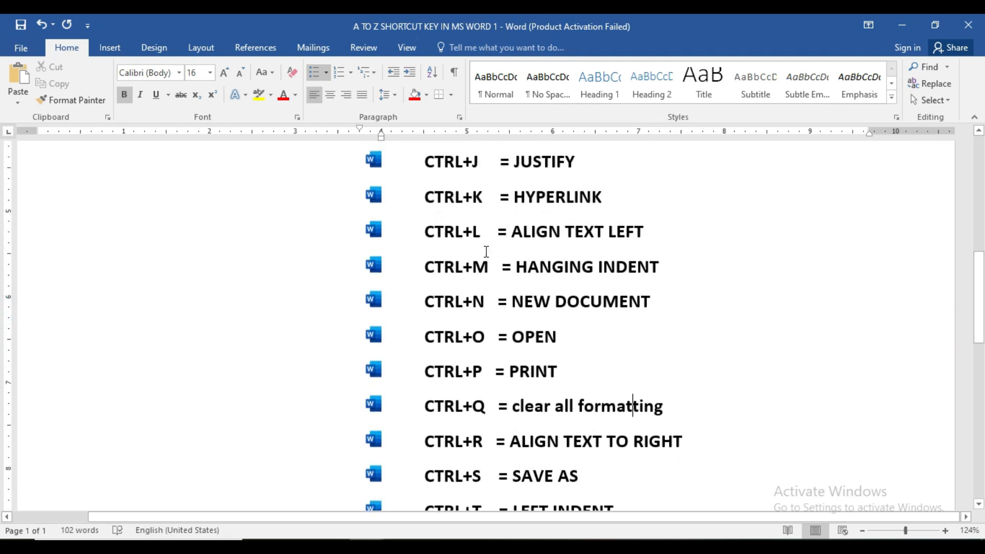
Step: Switch to Document1, enter "sdfsdfsfsdf" on the empty line above the paragraphs and right-align that line
{"action": "mouse_move", "coordinate": [368, 547]}
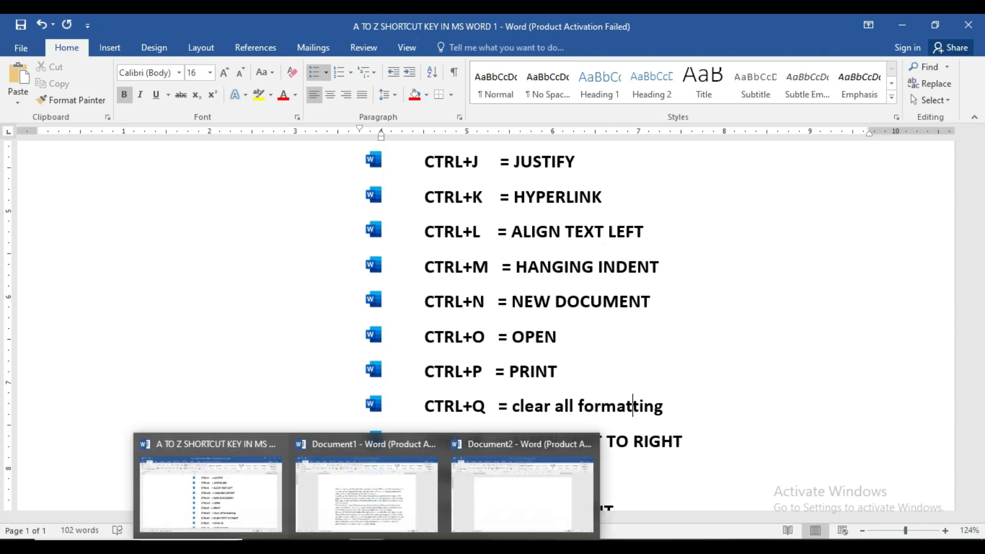
{"action": "left_click", "coordinate": [363, 490]}
{"action": "left_click", "coordinate": [416, 291]}
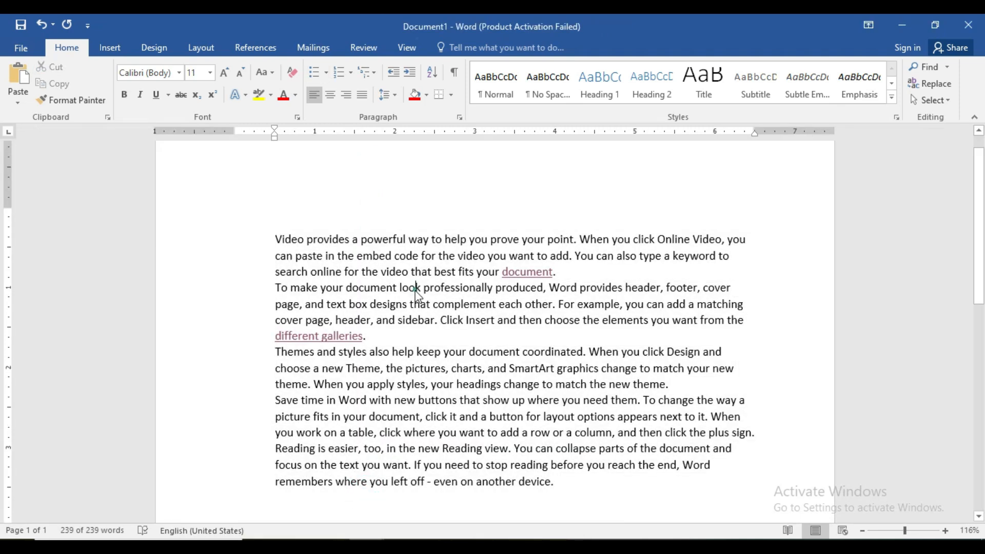
{"action": "left_click", "coordinate": [283, 221]}
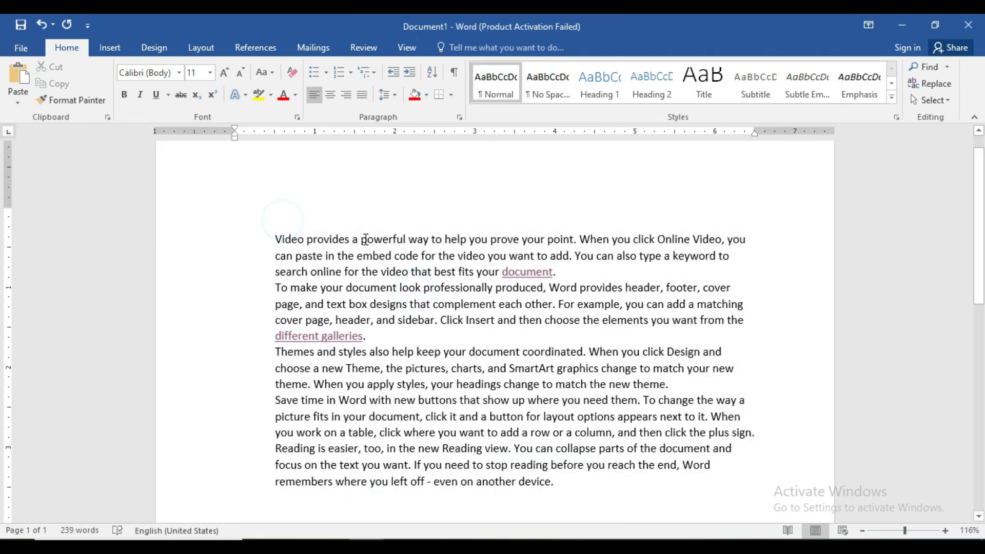
{"action": "type", "text": "sdfsdfsfsdf"}
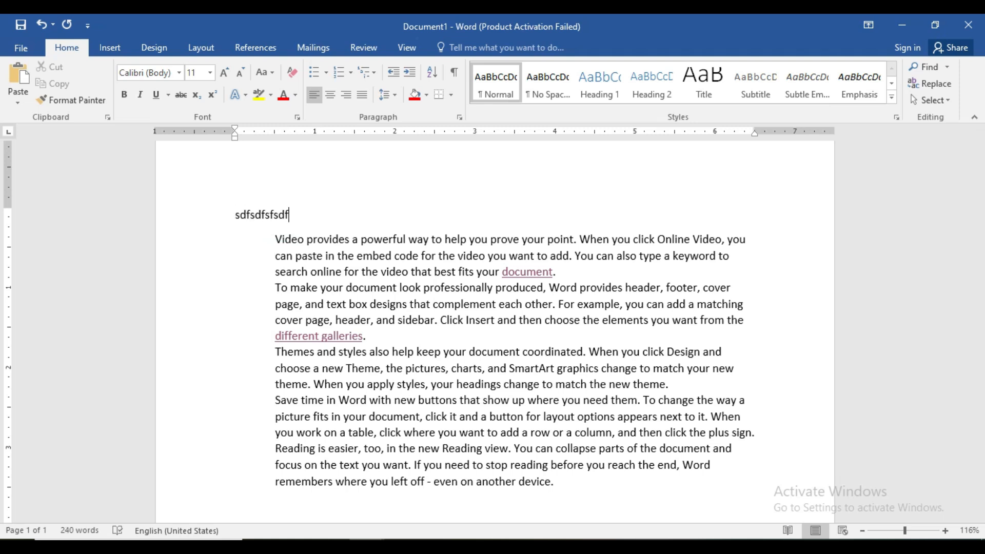
{"action": "key", "text": "ctrl+r"}
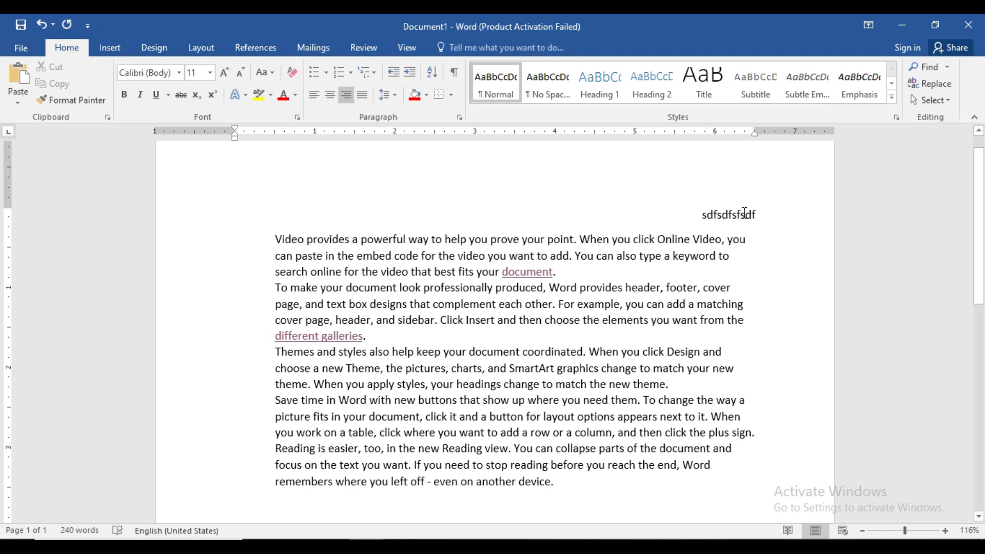
Step: Append "dfgdfgdfgdf" to the first line and alternate its alignment between left and right, ending left-aligned
{"action": "type", "text": "dfgdfgdfgdf"}
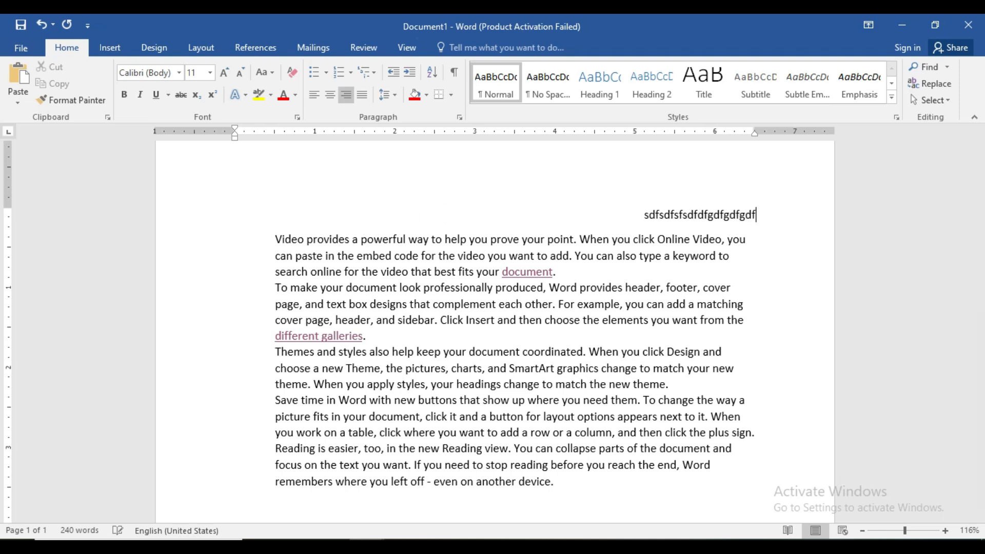
{"action": "key", "text": "ctrl+l"}
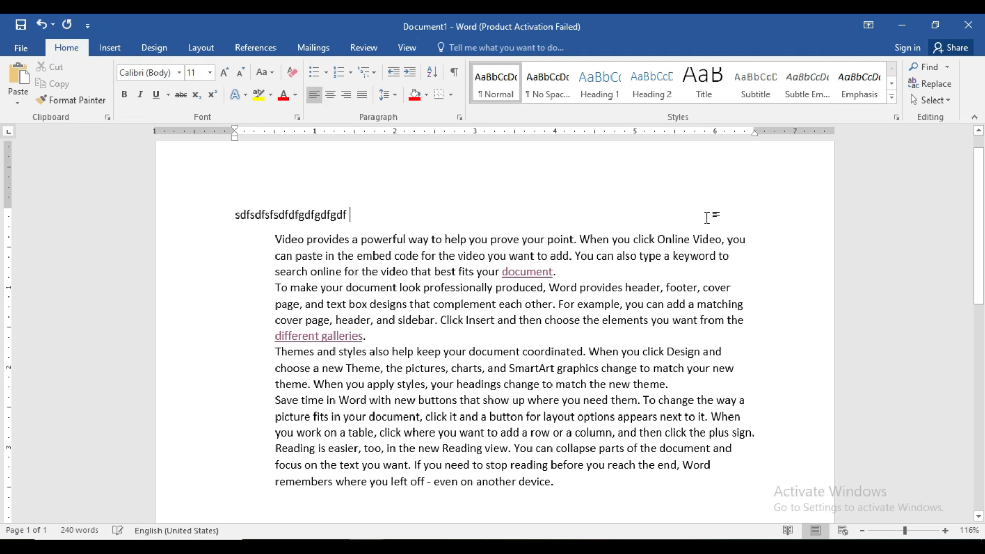
{"action": "key", "text": "ctrl+r"}
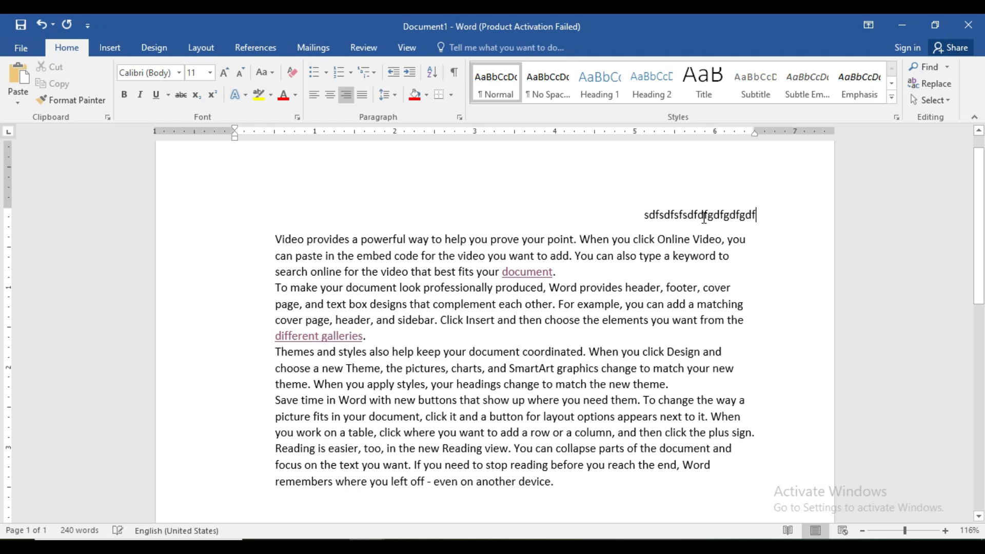
{"action": "key", "text": "ctrl+l"}
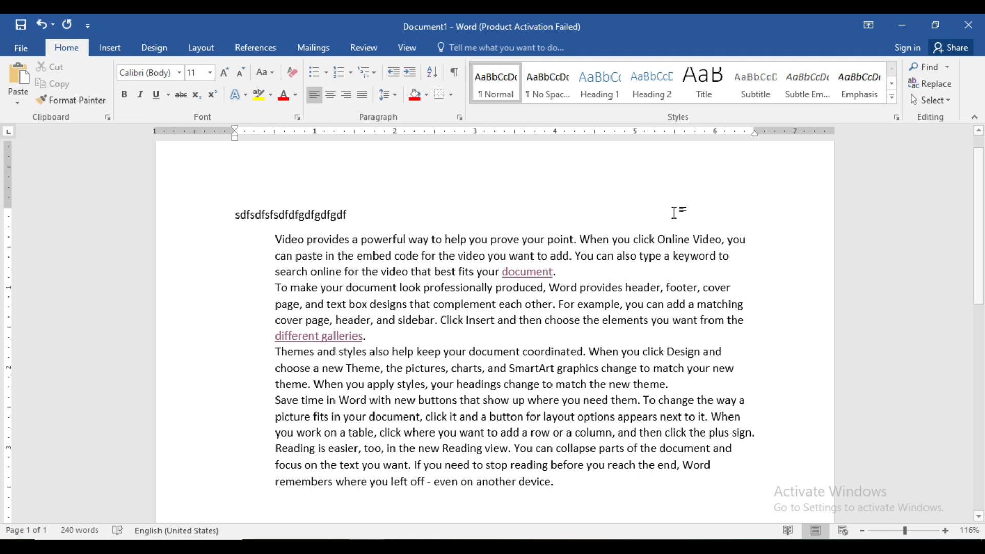
Step: Append "sdfsdf" to the first line, right-align it while adding "jfslkfjsdlkf", and return the line to left alignment
{"action": "type", "text": "sdfsdf"}
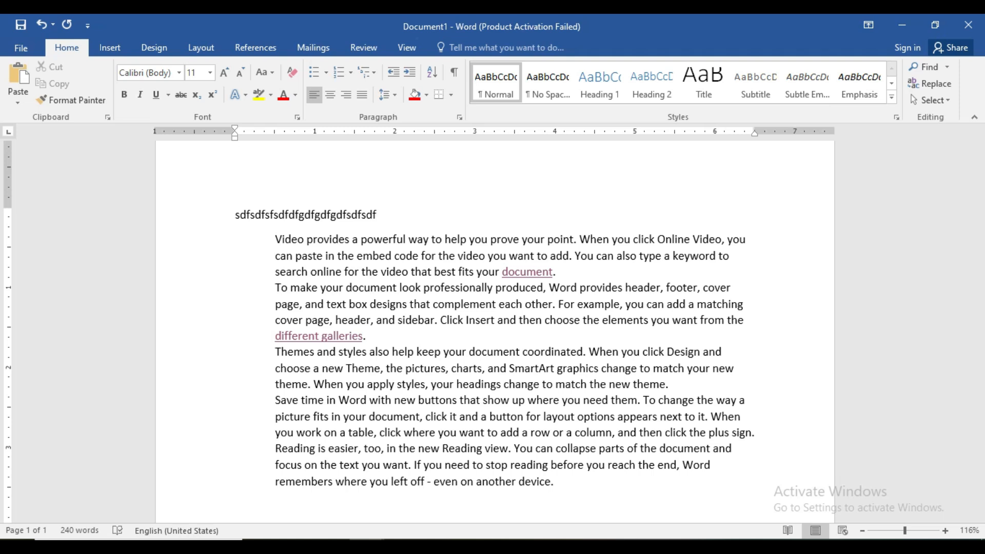
{"action": "key", "text": "ctrl+r"}
{"action": "type", "text": "jfslkfjsdlkf"}
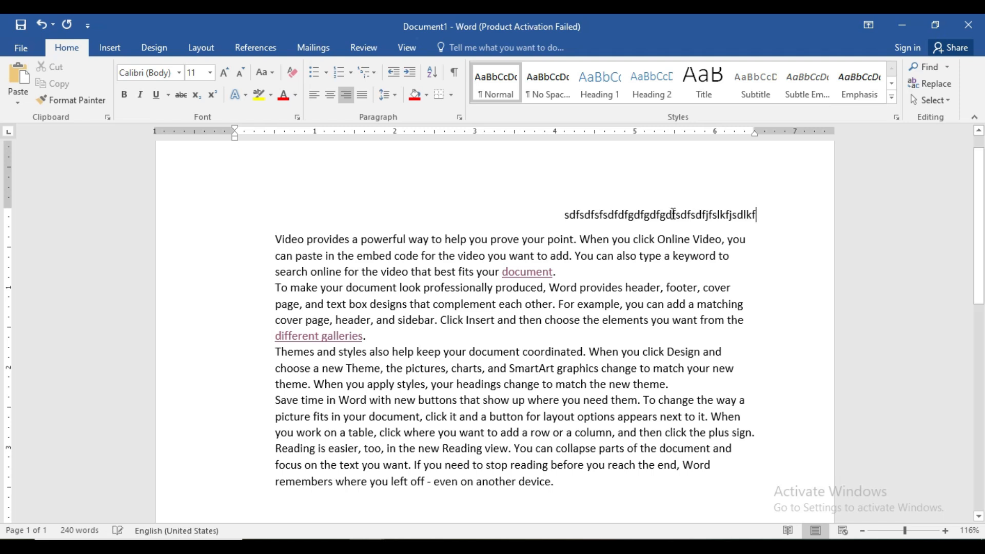
{"action": "key", "text": "ctrl+l"}
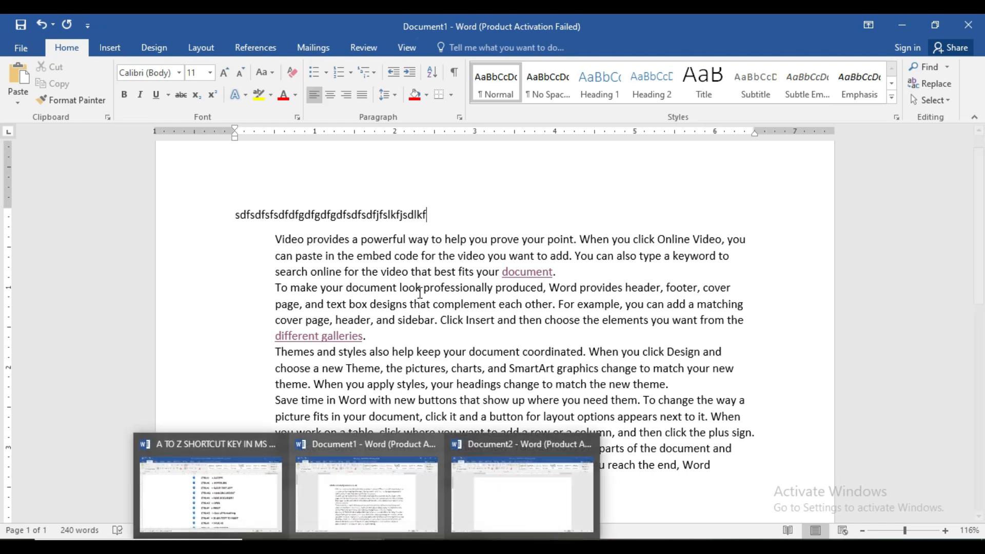
Step: Replace the entire content of Document1 with sample paragraphs generated by =rand()
{"action": "left_click", "coordinate": [430, 271]}
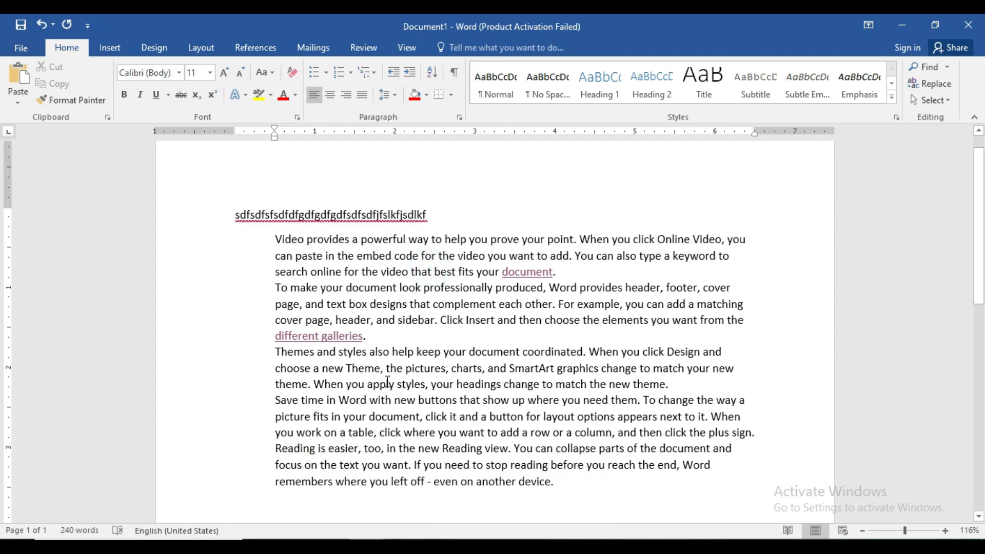
{"action": "key", "text": "ctrl+a"}
{"action": "key", "text": "BackSpace"}
{"action": "type", "text": "=rand()"}
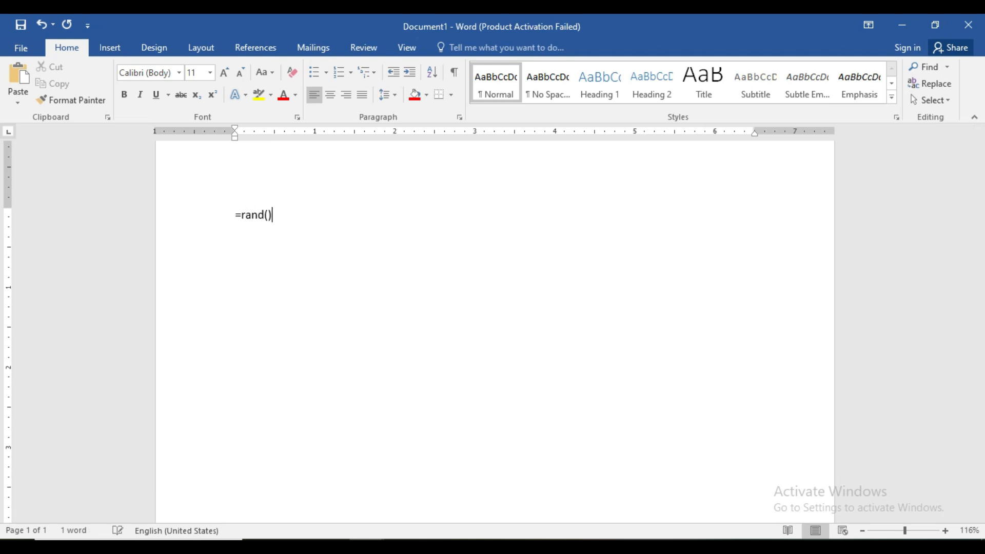
{"action": "key", "text": "Return"}
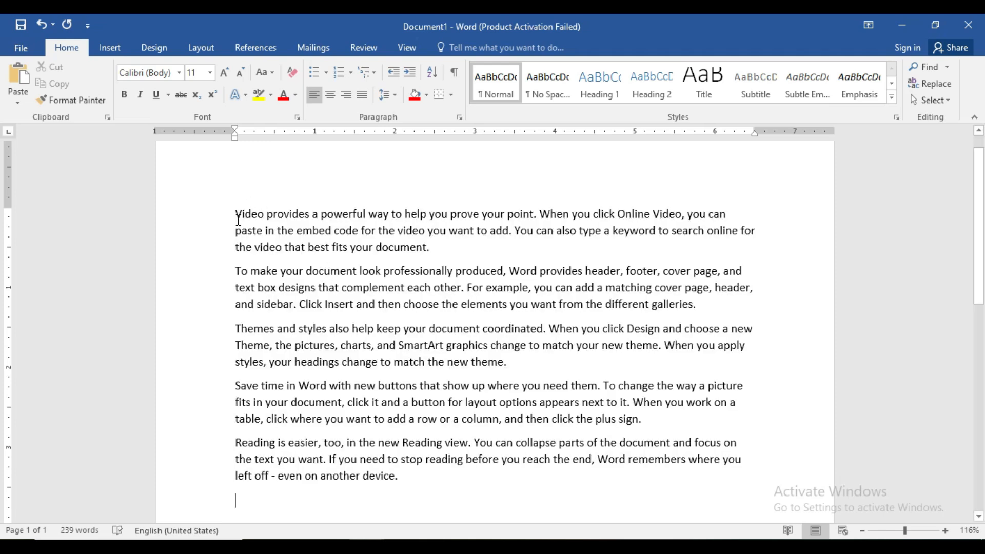
Step: Center the first two paragraphs, then alternate them between right and left alignment, finishing right-aligned
{"action": "left_click_drag", "start_coordinate": [235, 212], "coordinate": [700, 310]}
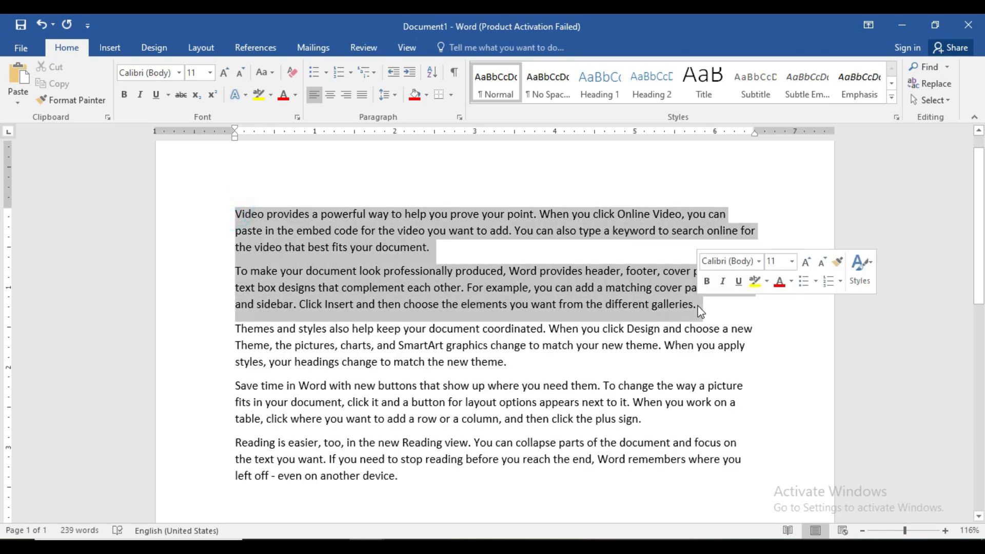
{"action": "key", "text": "ctrl+e"}
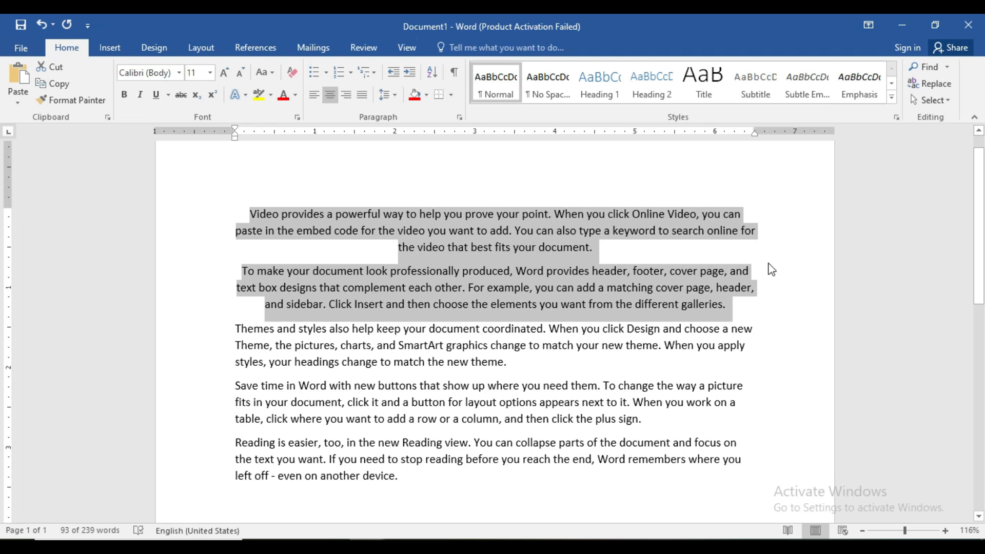
{"action": "key", "text": "ctrl+r"}
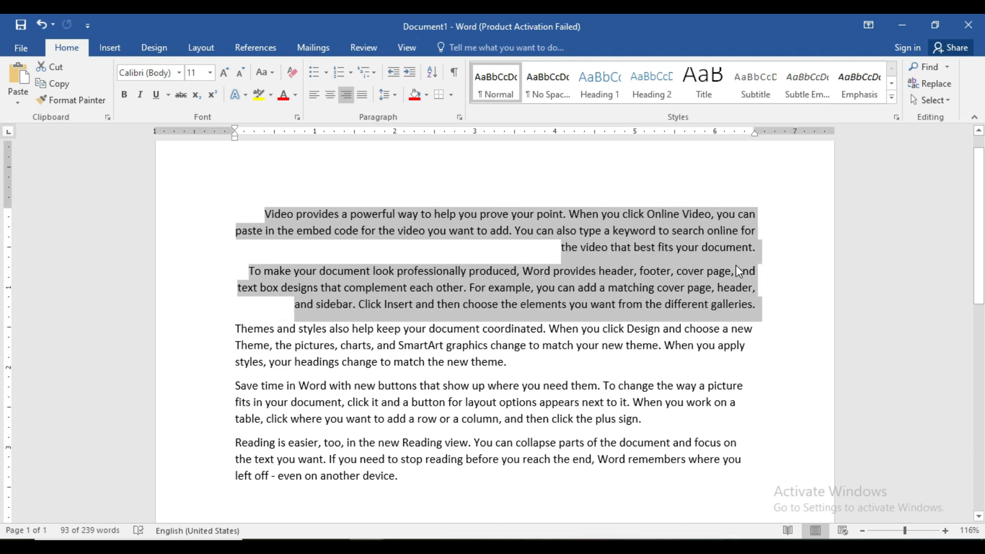
{"action": "key", "text": "ctrl+l"}
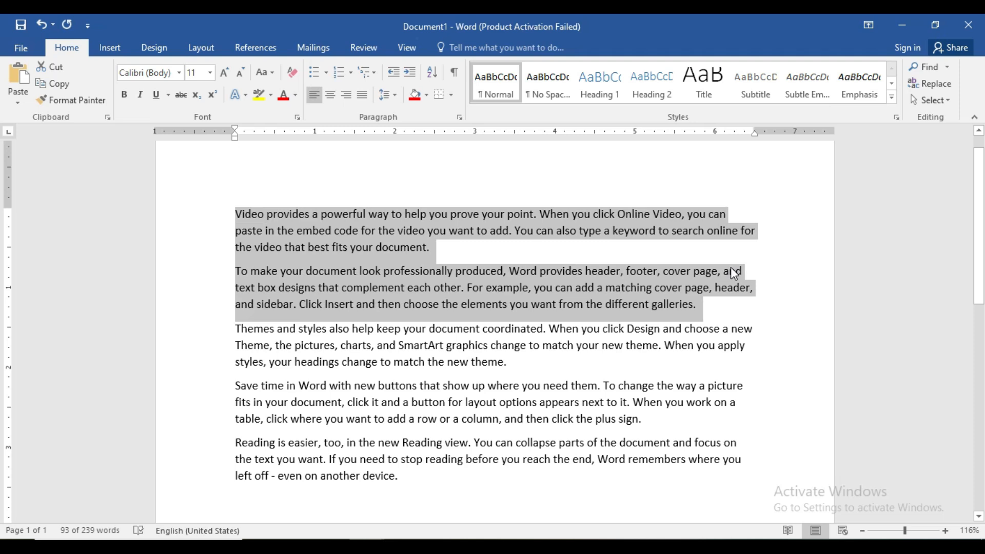
{"action": "key", "text": "ctrl+r"}
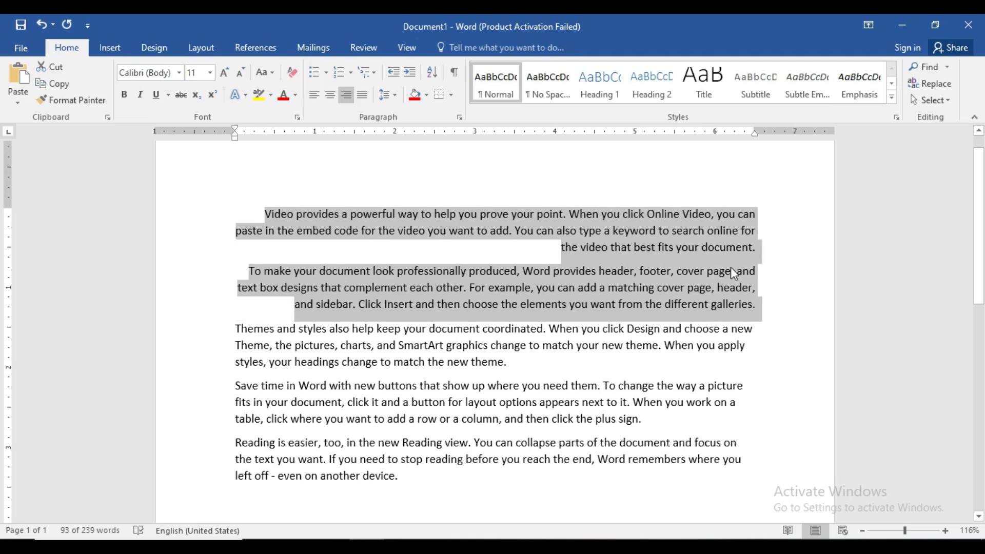
{"action": "key", "text": "ctrl+l"}
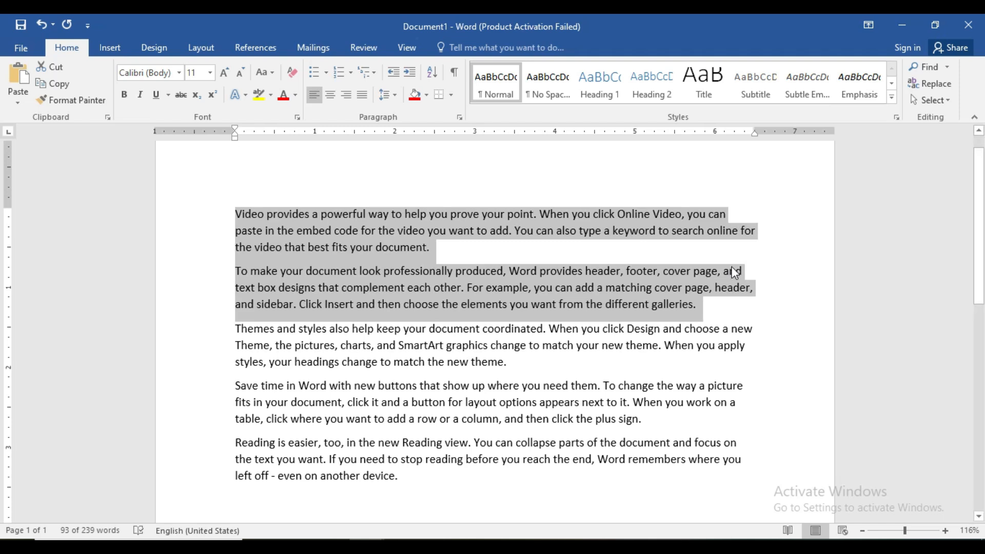
{"action": "key", "text": "ctrl+r"}
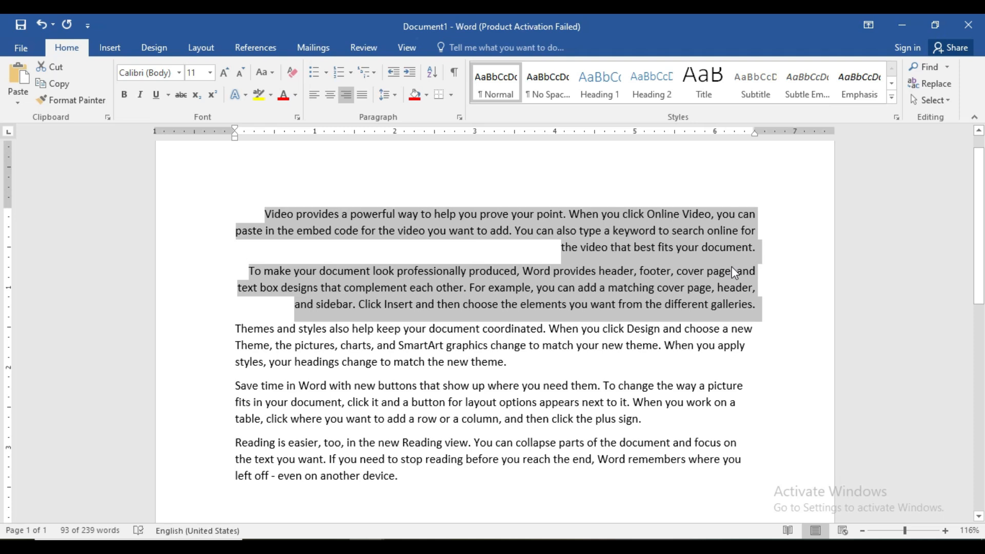
Step: Left-align the first two paragraphs and look up the CTRL+S entry in the A TO Z SHORTCUT KEY IN MS WORD 1 document
{"action": "key", "text": "ctrl+l"}
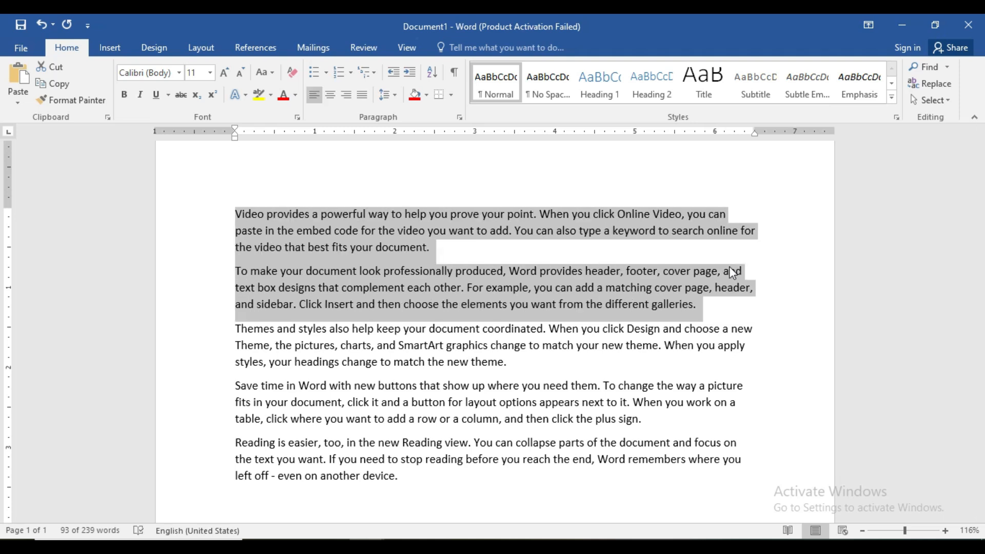
{"action": "mouse_move", "coordinate": [367, 545]}
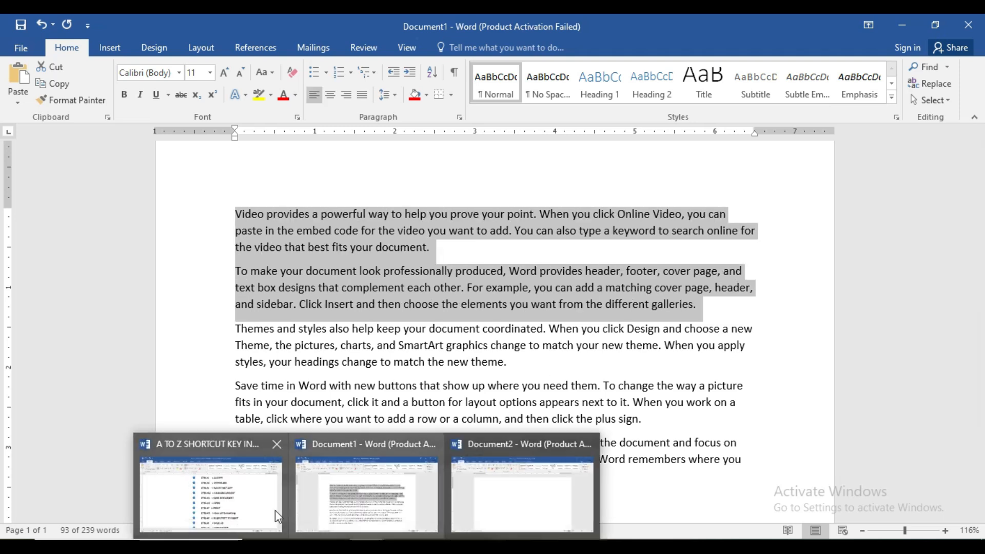
{"action": "left_click", "coordinate": [258, 506]}
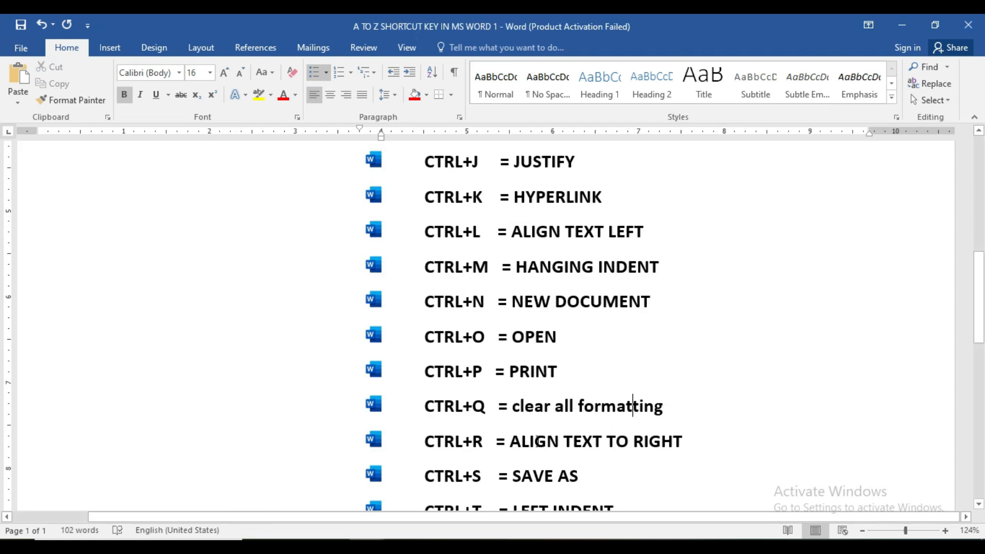
{"action": "left_click", "coordinate": [632, 405]}
{"action": "scroll", "coordinate": [633, 406], "scroll_direction": "down", "scroll_amount": 3}
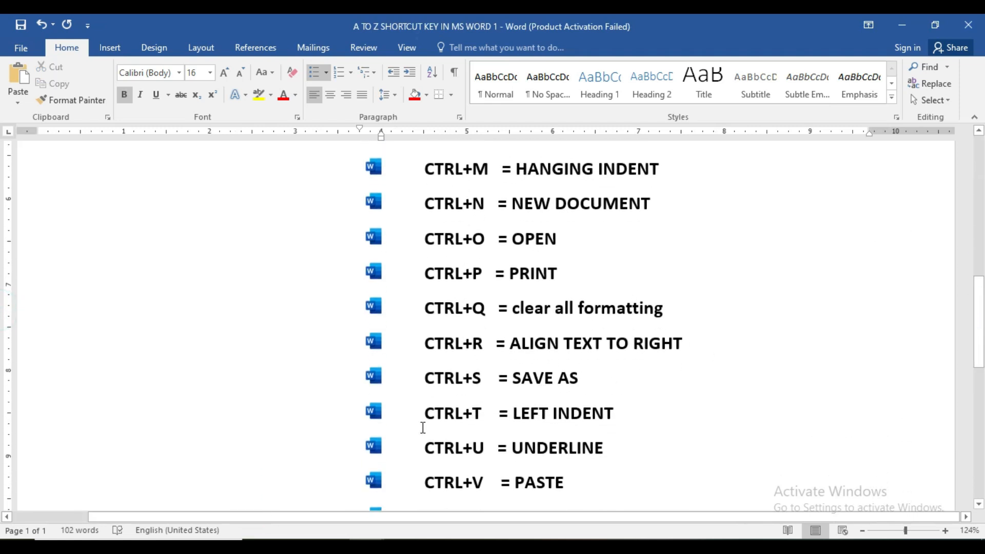
Step: Open the Save As dialog for Document1, browse to the Desktop folder, and leave without saving
{"action": "mouse_move", "coordinate": [364, 537]}
{"action": "left_click", "coordinate": [363, 508]}
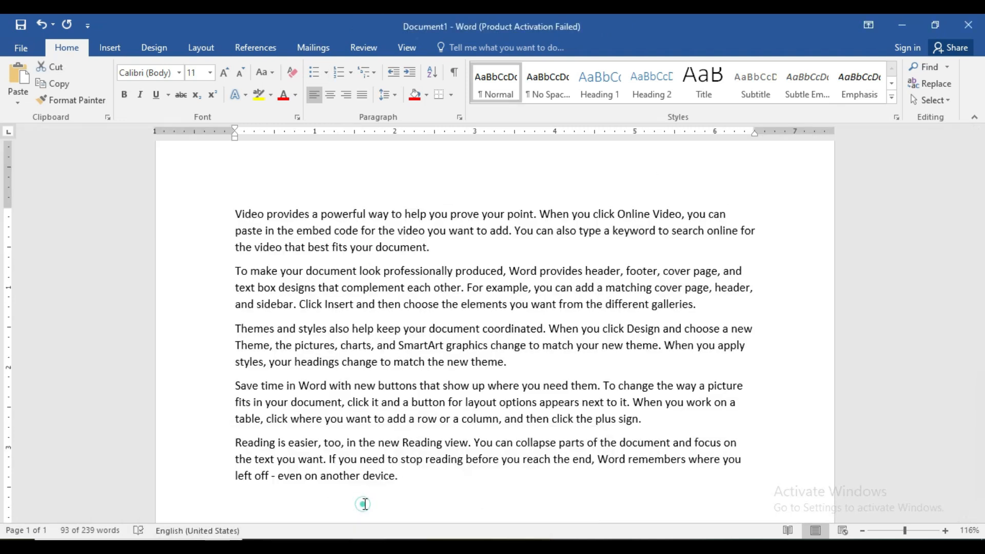
{"action": "left_click", "coordinate": [439, 380]}
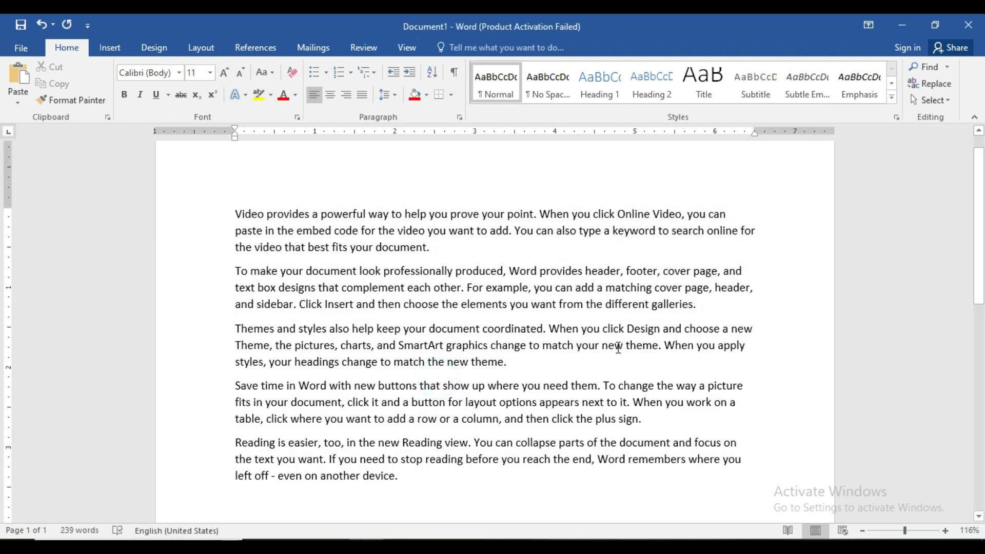
{"action": "key", "text": "ctrl+s"}
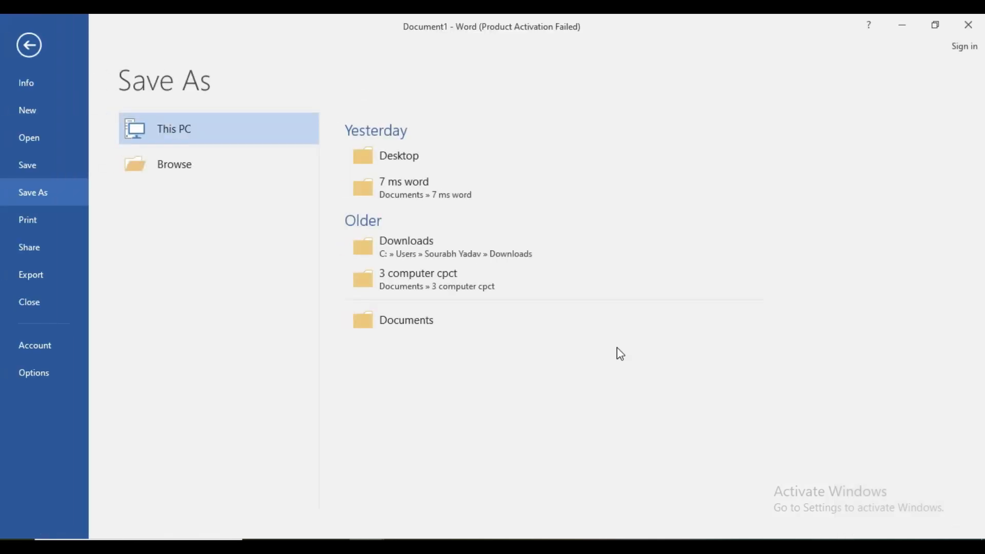
{"action": "left_click", "coordinate": [187, 163]}
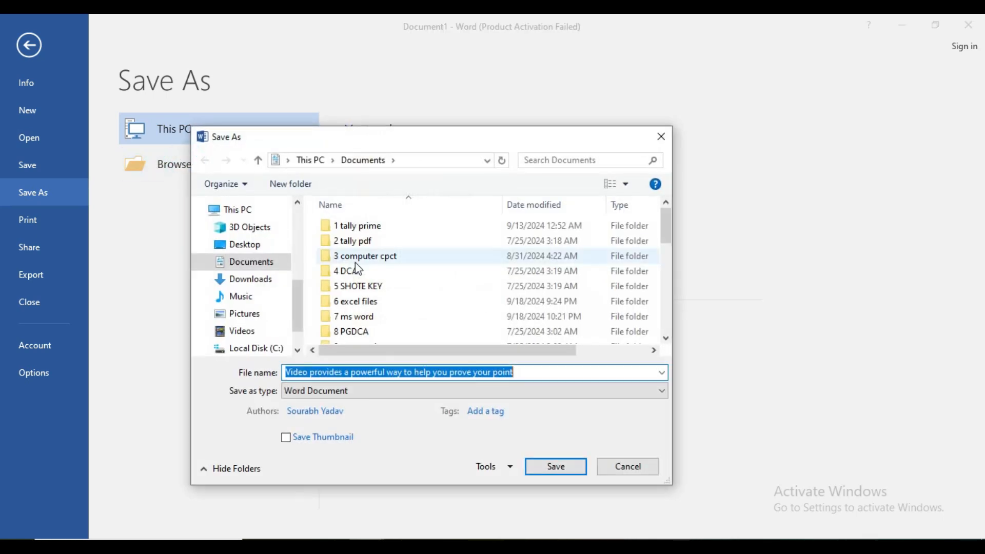
{"action": "left_click", "coordinate": [249, 246]}
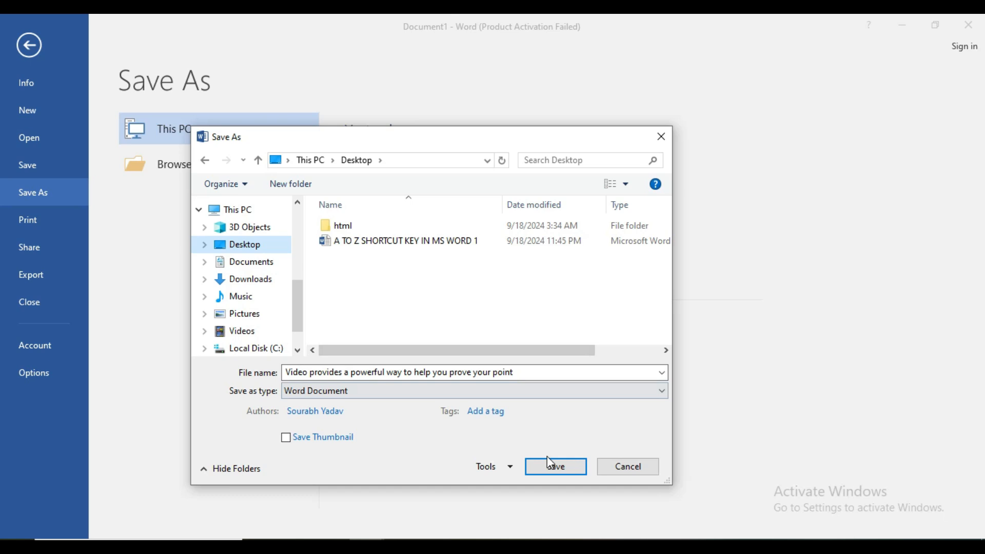
{"action": "left_click", "coordinate": [661, 137]}
{"action": "left_click", "coordinate": [36, 50]}
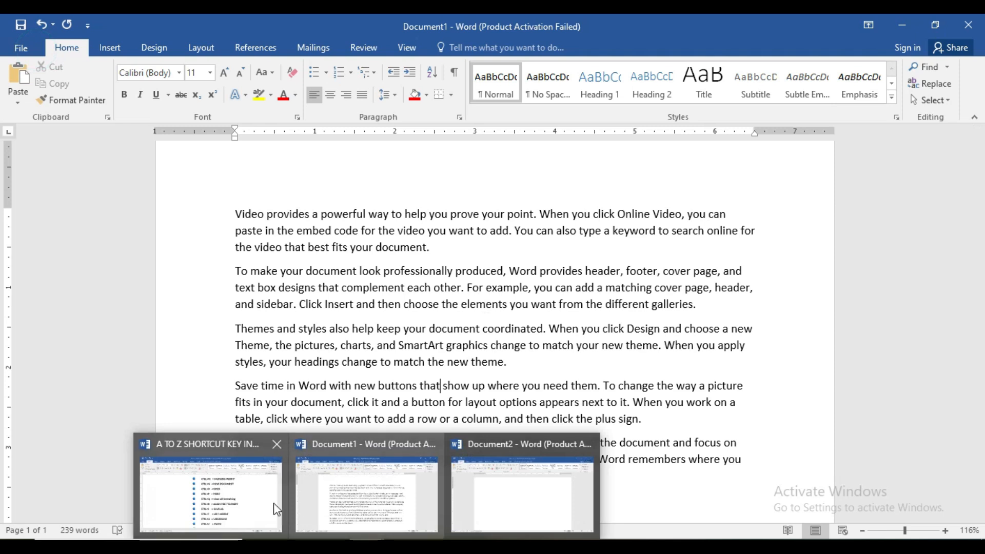
Step: Check the shortcut list, give all Document1 paragraphs a 3-inch hanging indent, and reset their paragraph formatting
{"action": "left_click", "coordinate": [249, 499]}
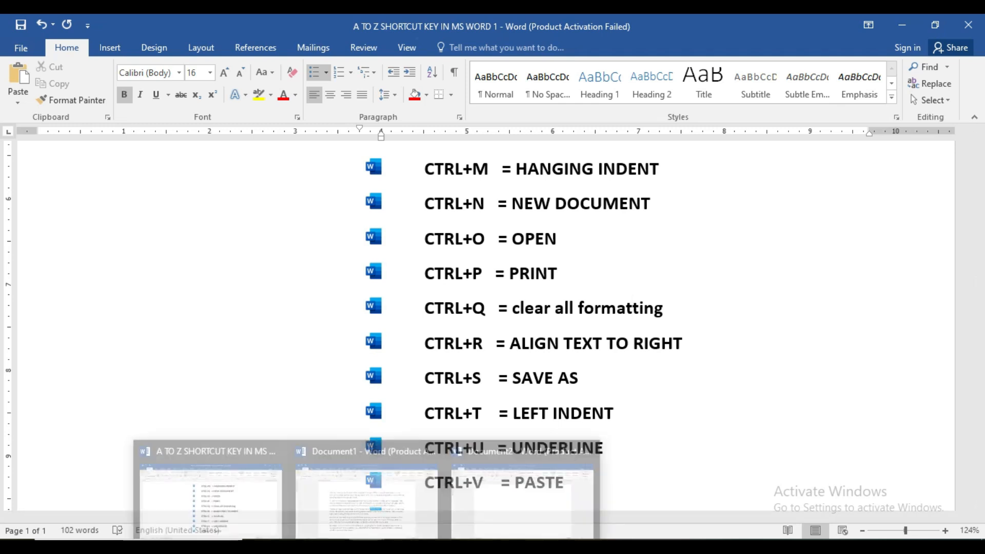
{"action": "left_click", "coordinate": [368, 527]}
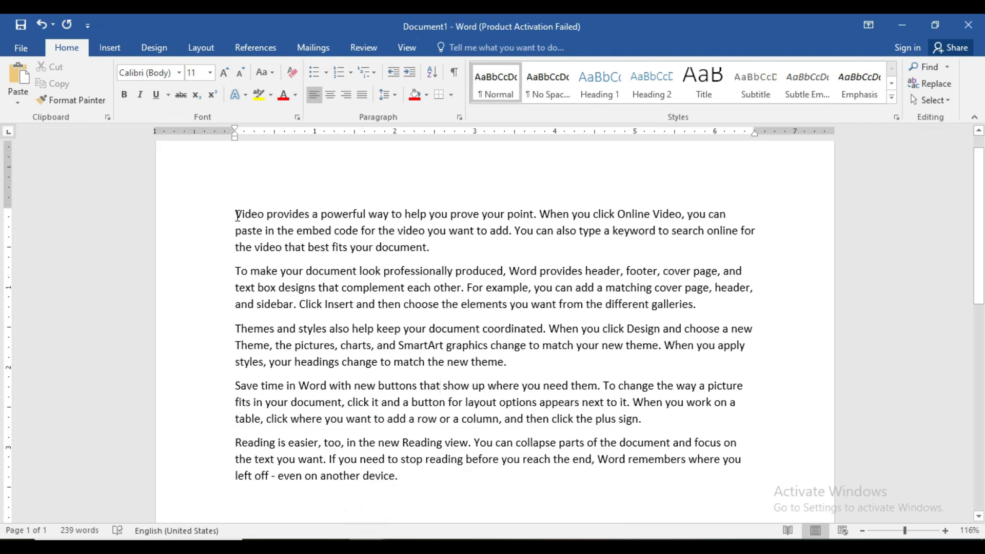
{"action": "left_click_drag", "start_coordinate": [235, 214], "coordinate": [581, 472]}
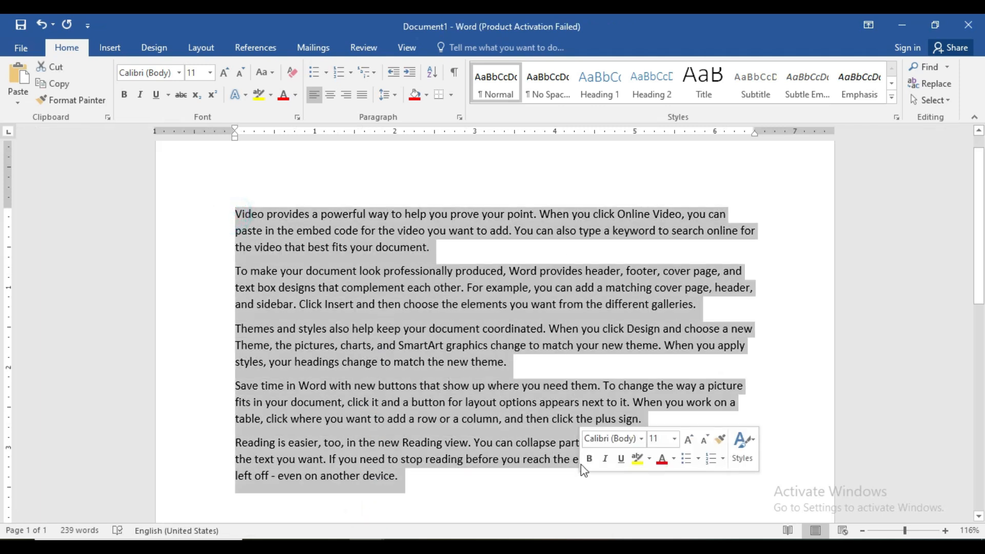
{"action": "key", "text": "ctrl+t"}
{"action": "key", "text": "ctrl+t"}
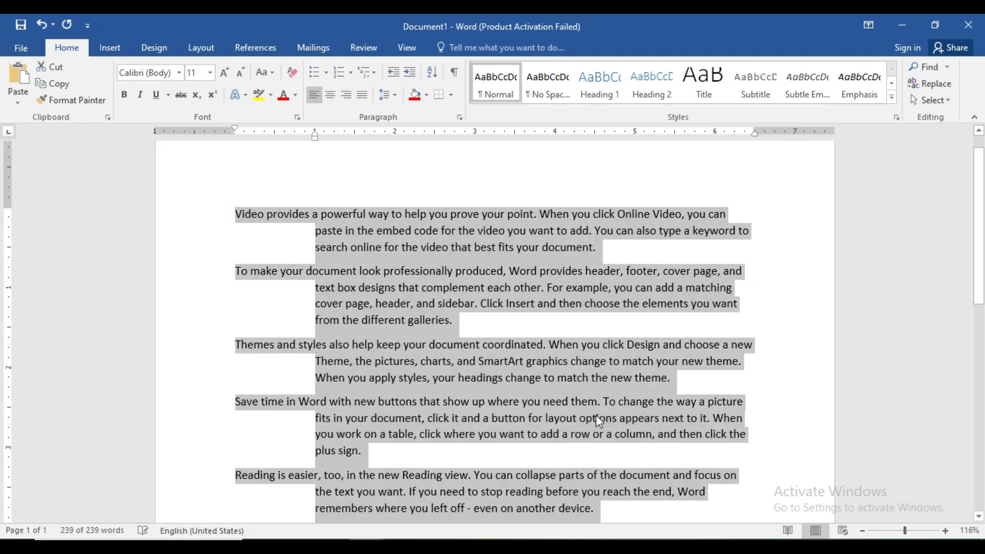
{"action": "key", "text": "ctrl+t"}
{"action": "key", "text": "ctrl+t"}
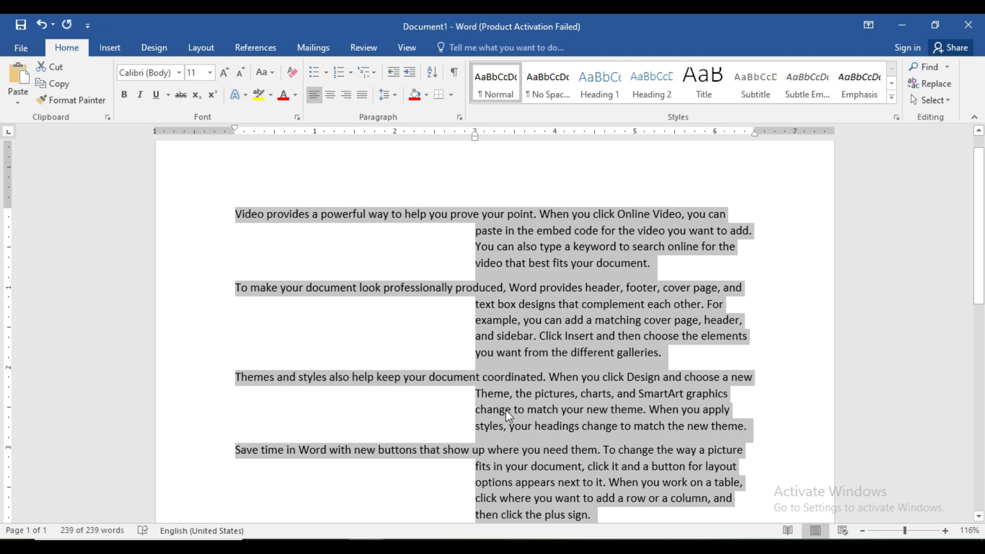
{"action": "key", "text": "ctrl+q"}
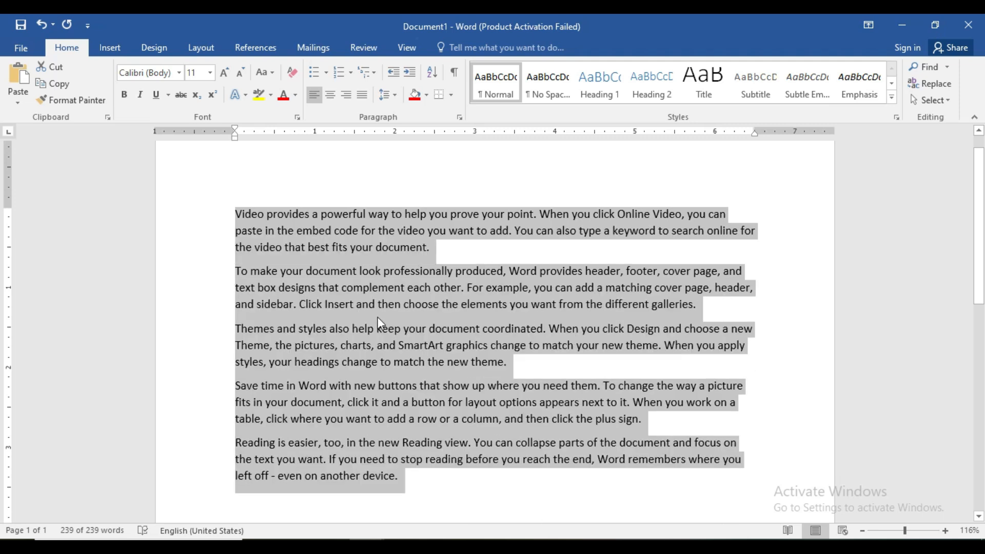
{"action": "left_click", "coordinate": [380, 324]}
Step: Apply a 2-inch hanging indent to the first paragraph only
{"action": "left_click_drag", "start_coordinate": [236, 215], "coordinate": [474, 275]}
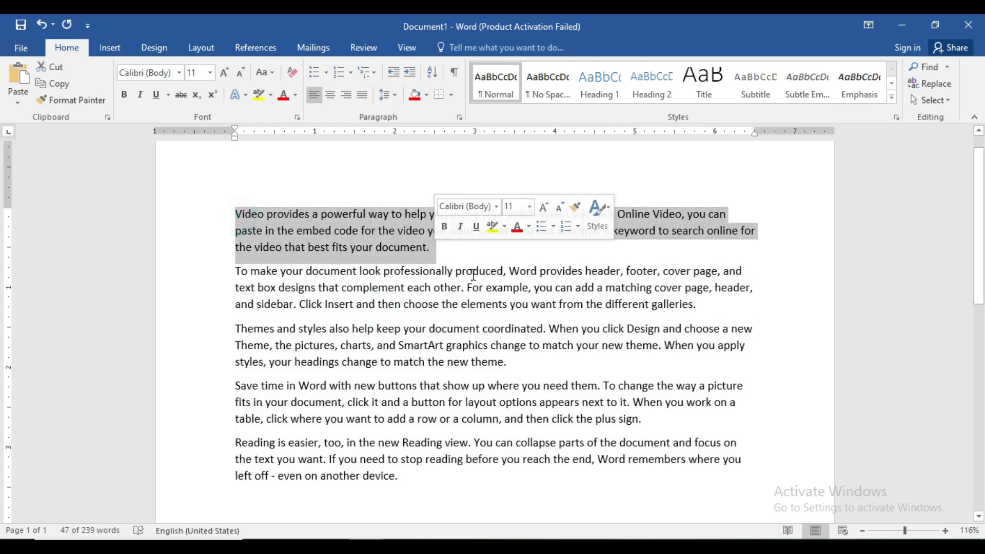
{"action": "key", "text": "ctrl+t"}
{"action": "key", "text": "ctrl+t"}
{"action": "key", "text": "ctrl+t"}
{"action": "key", "text": "ctrl+t"}
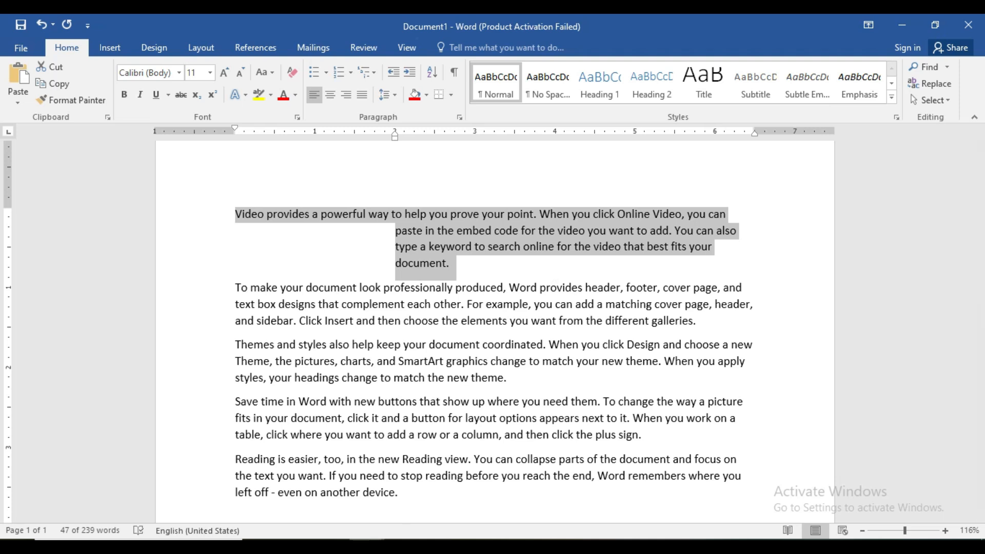
Step: Look up the CTRL+U entry in the shortcut list and clear the hanging indent from Document1's first paragraph
{"action": "mouse_move", "coordinate": [282, 508]}
{"action": "left_click", "coordinate": [231, 490]}
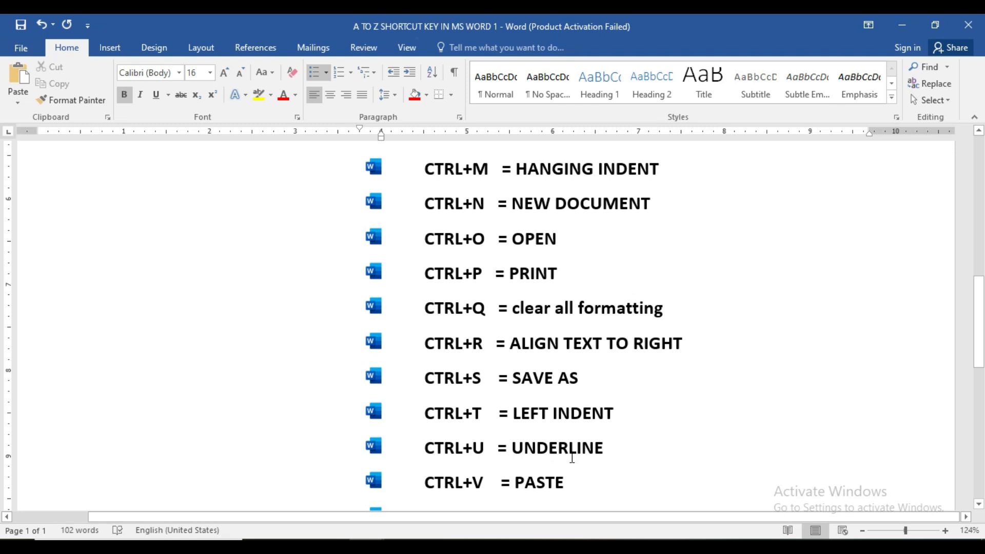
{"action": "mouse_move", "coordinate": [367, 539]}
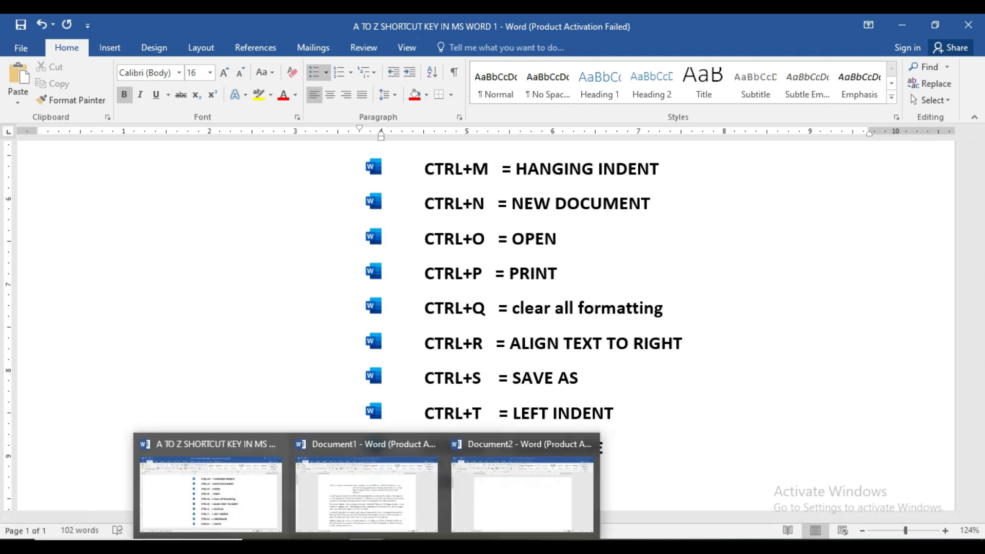
{"action": "left_click", "coordinate": [317, 496]}
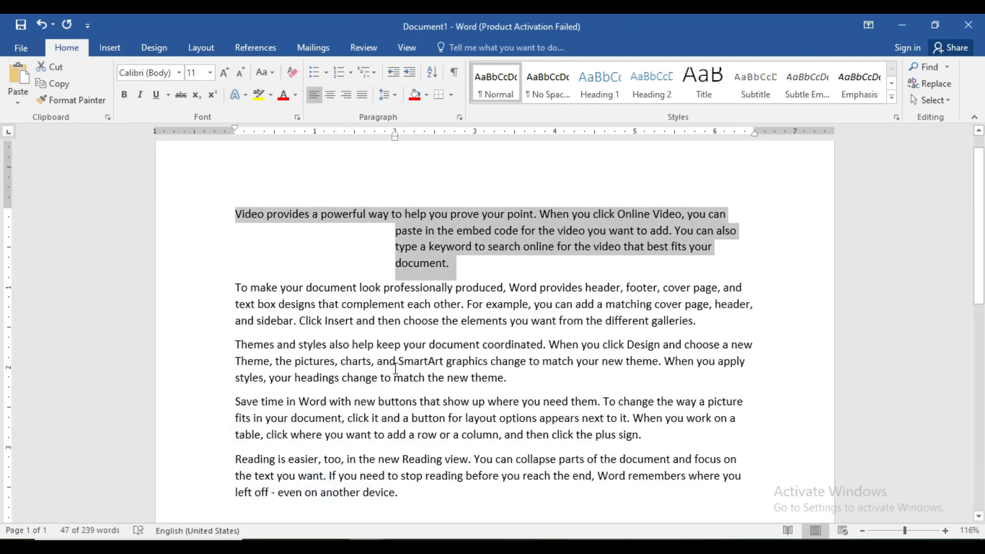
{"action": "key", "text": "ctrl+q"}
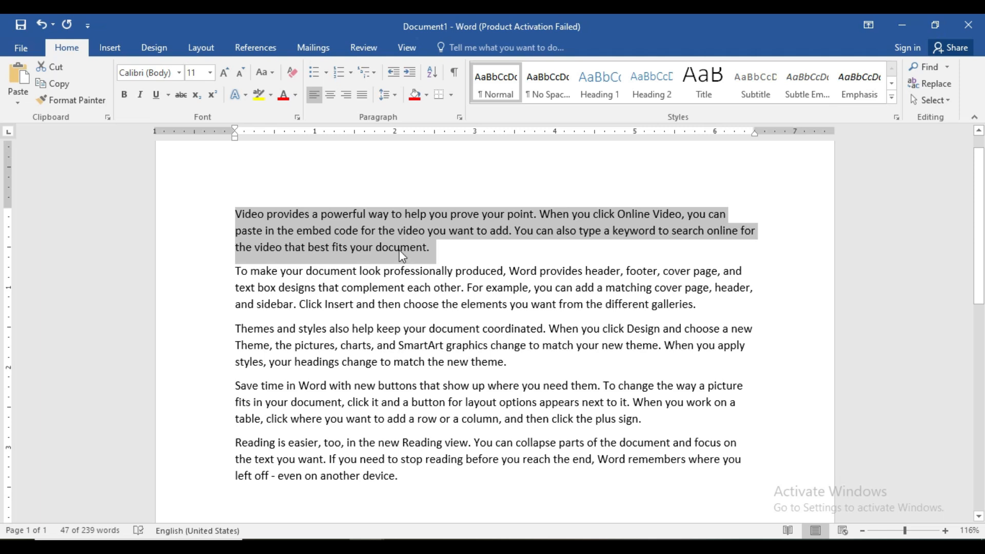
Step: Underline "the video" in the first paragraph and "each other. For example, you can" in the second paragraph
{"action": "left_click", "coordinate": [945, 532]}
{"action": "left_click", "coordinate": [945, 532]}
{"action": "left_click", "coordinate": [945, 531]}
{"action": "left_click", "coordinate": [945, 532]}
{"action": "left_click", "coordinate": [945, 531]}
{"action": "left_click", "coordinate": [945, 532]}
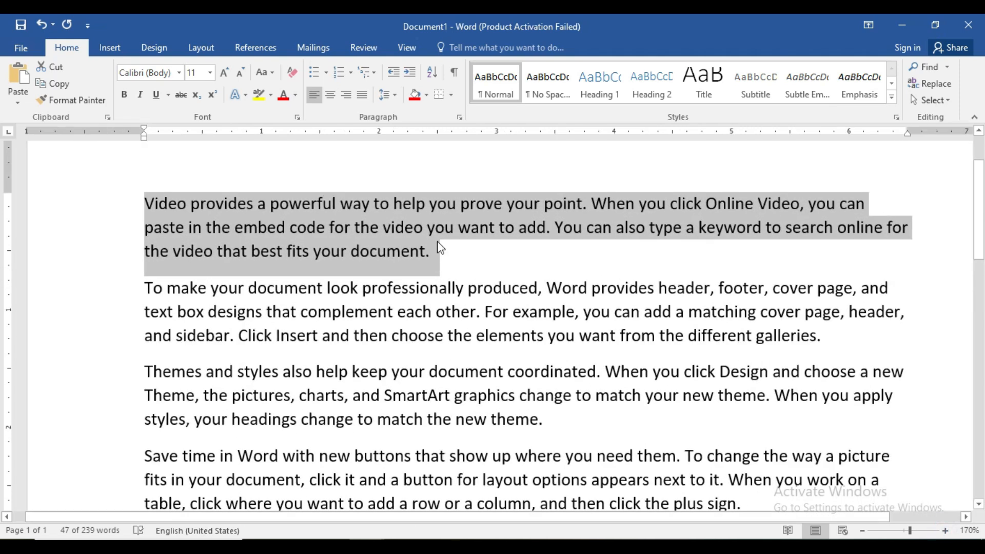
{"action": "left_click", "coordinate": [440, 248]}
{"action": "left_click_drag", "start_coordinate": [354, 229], "coordinate": [415, 225]}
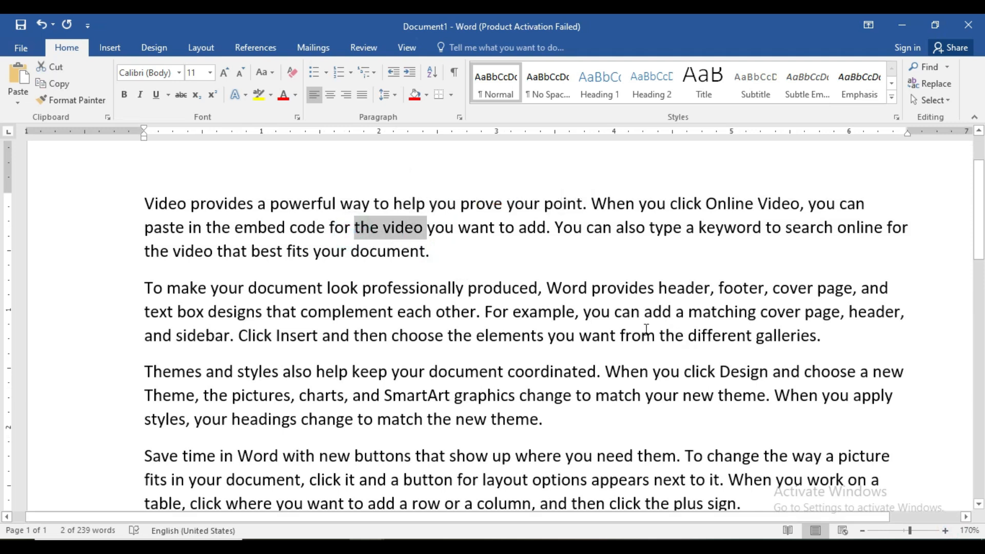
{"action": "key", "text": "ctrl+u"}
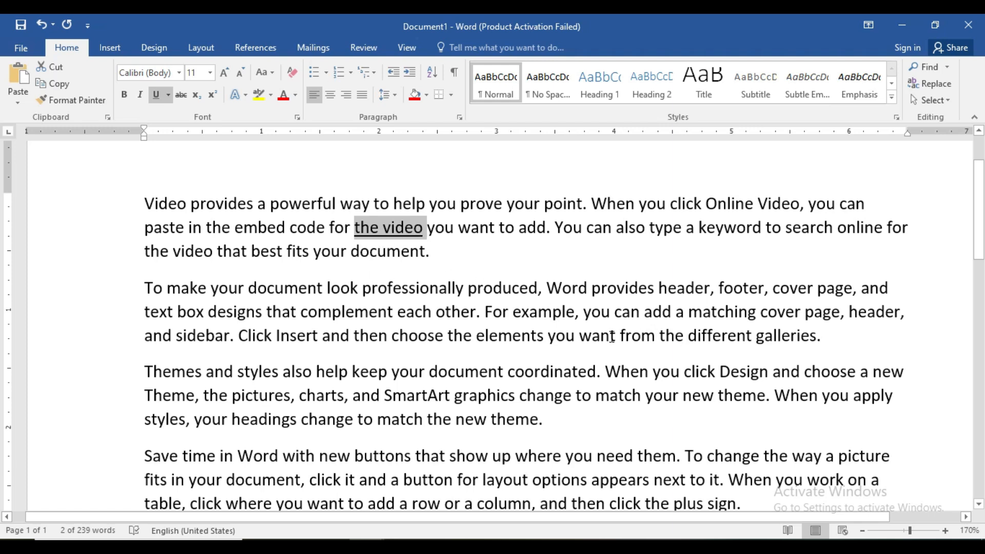
{"action": "left_click_drag", "start_coordinate": [669, 315], "coordinate": [405, 318]}
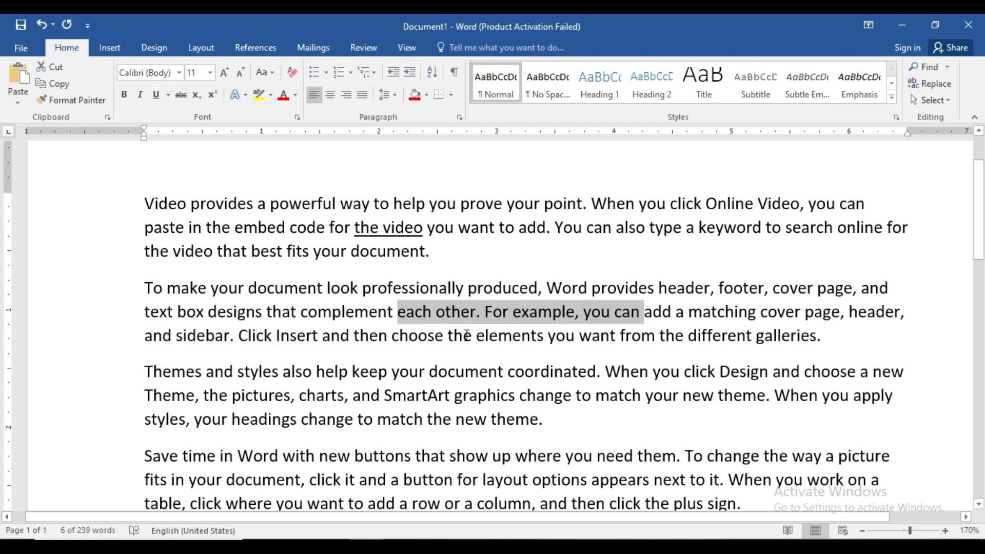
{"action": "key", "text": "ctrl+u"}
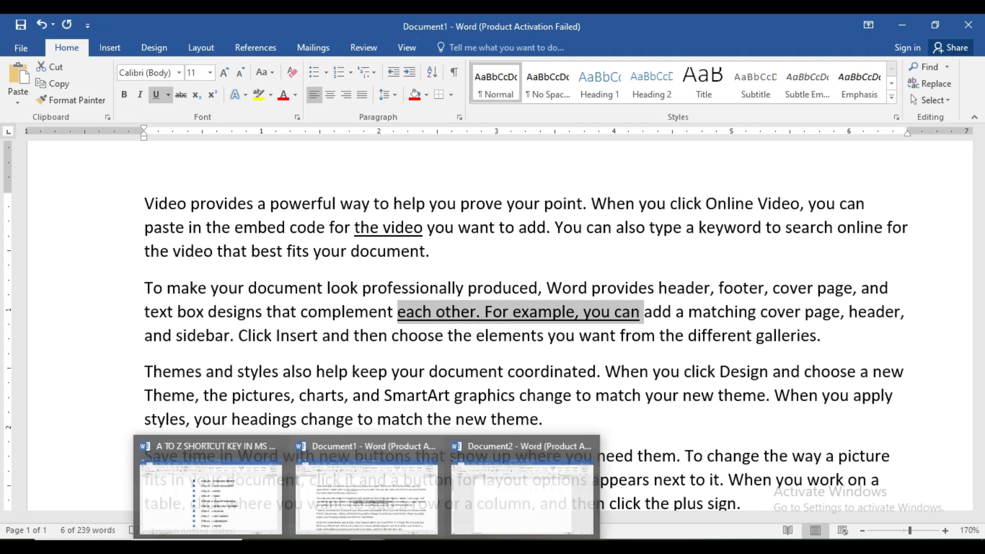
Step: Look up the CTRL+V entry in the shortcut list and copy the whole first paragraph of Document1
{"action": "left_click", "coordinate": [257, 497]}
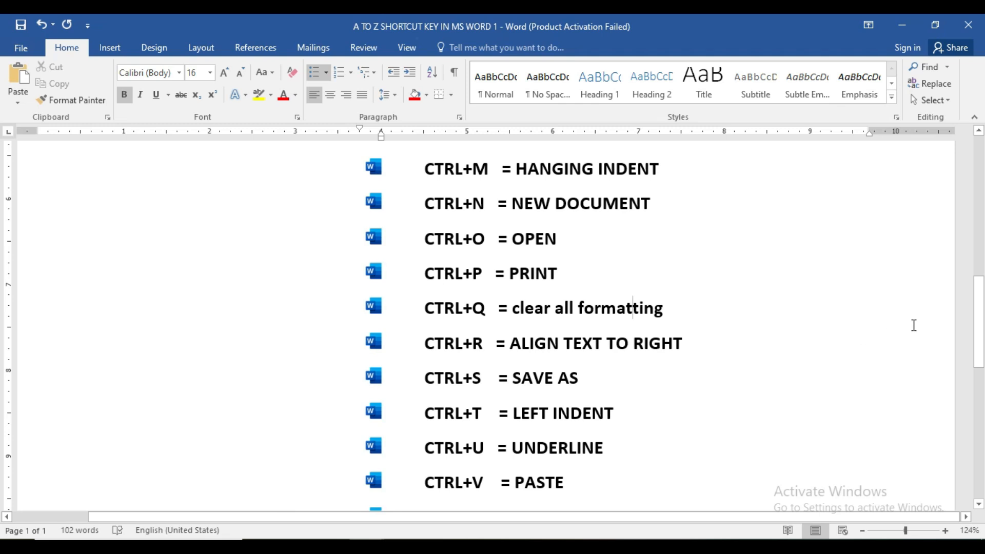
{"action": "left_click_drag", "start_coordinate": [980, 322], "coordinate": [982, 345]}
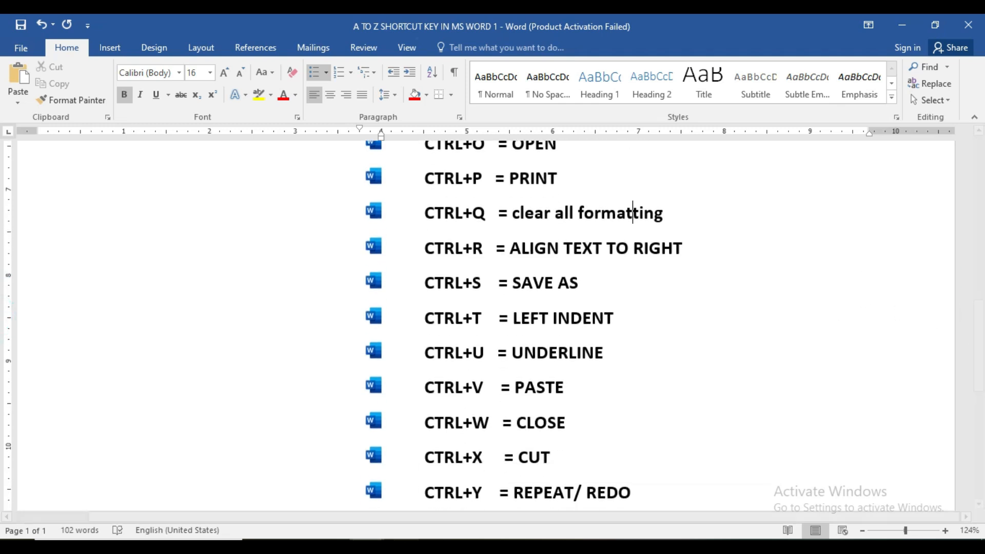
{"action": "mouse_move", "coordinate": [367, 545]}
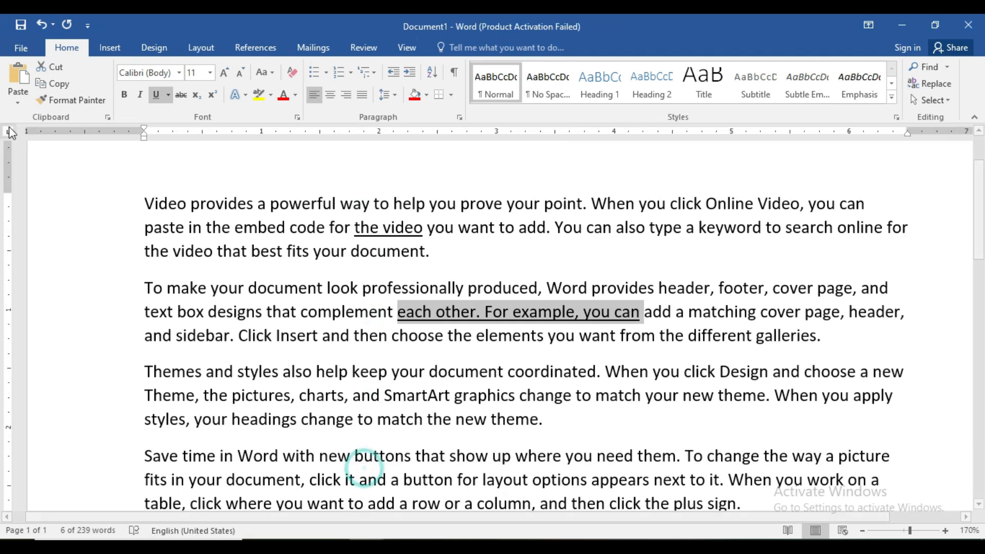
{"action": "left_click", "coordinate": [346, 316]}
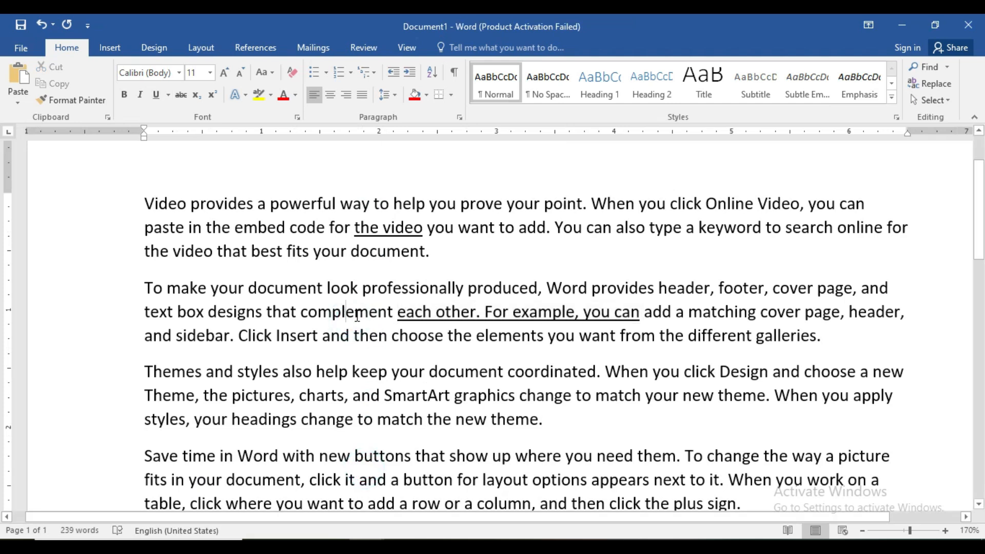
{"action": "left_click_drag", "start_coordinate": [142, 198], "coordinate": [433, 254]}
{"action": "key", "text": "ctrl+c"}
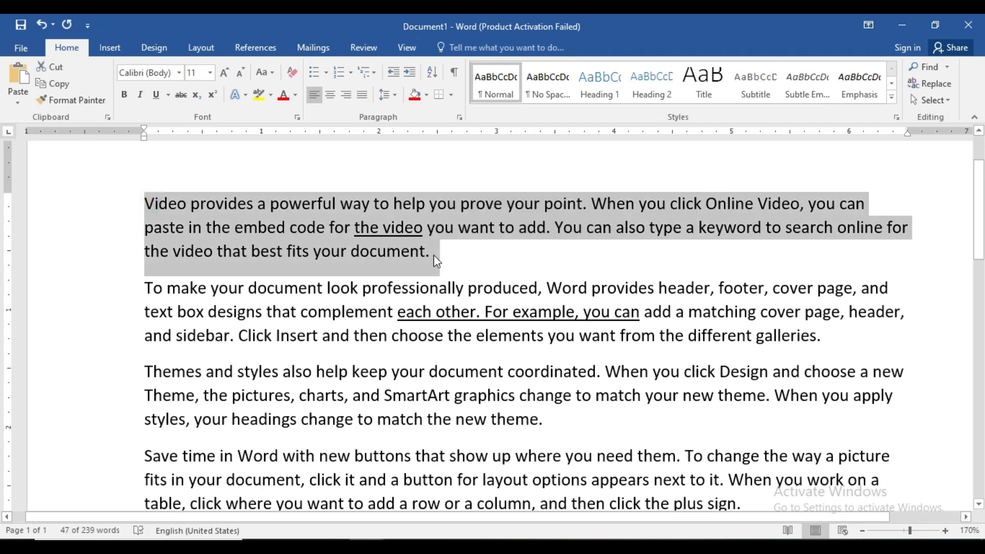
{"action": "scroll", "coordinate": [433, 254], "scroll_direction": "down", "scroll_amount": 2}
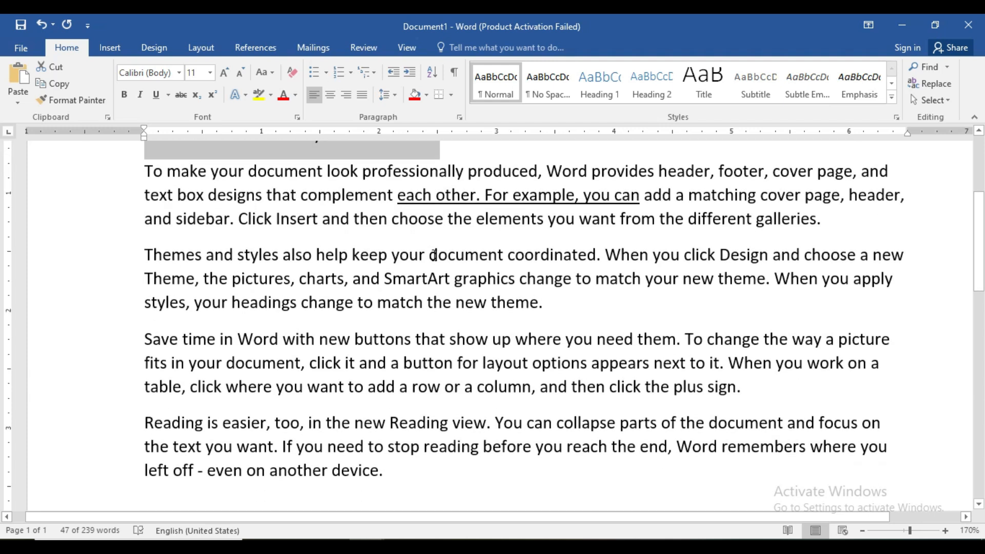
{"action": "scroll", "coordinate": [593, 386], "scroll_direction": "up", "scroll_amount": 1}
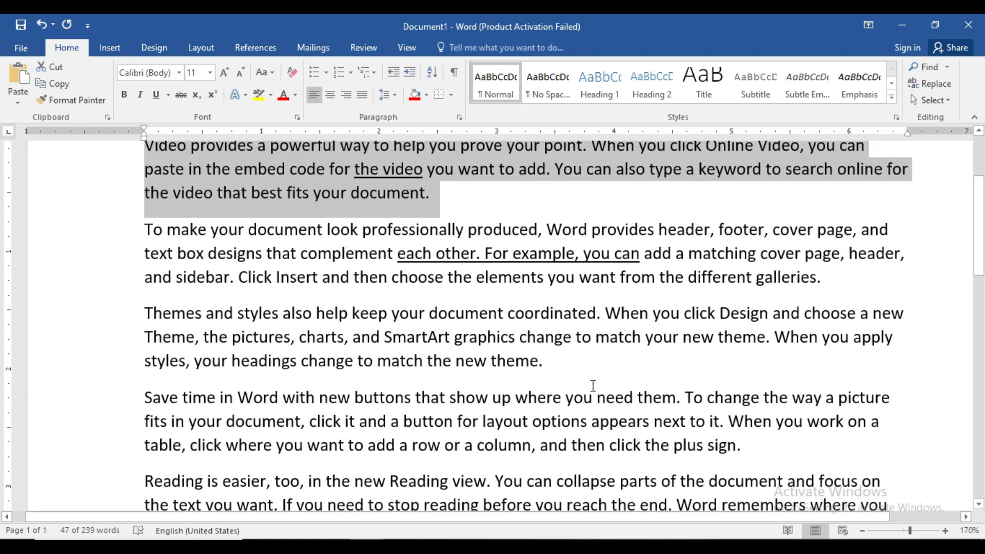
Step: Check the Clipboard contents and paste the copied paragraph on the empty line below Document1's last paragraph
{"action": "left_click", "coordinate": [904, 532]}
{"action": "left_click", "coordinate": [290, 400]}
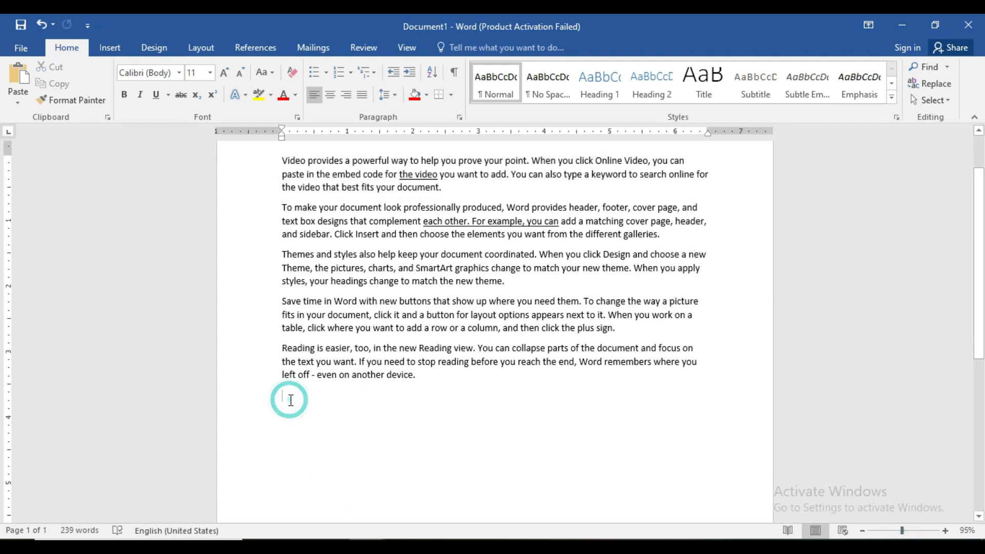
{"action": "left_click", "coordinate": [108, 117]}
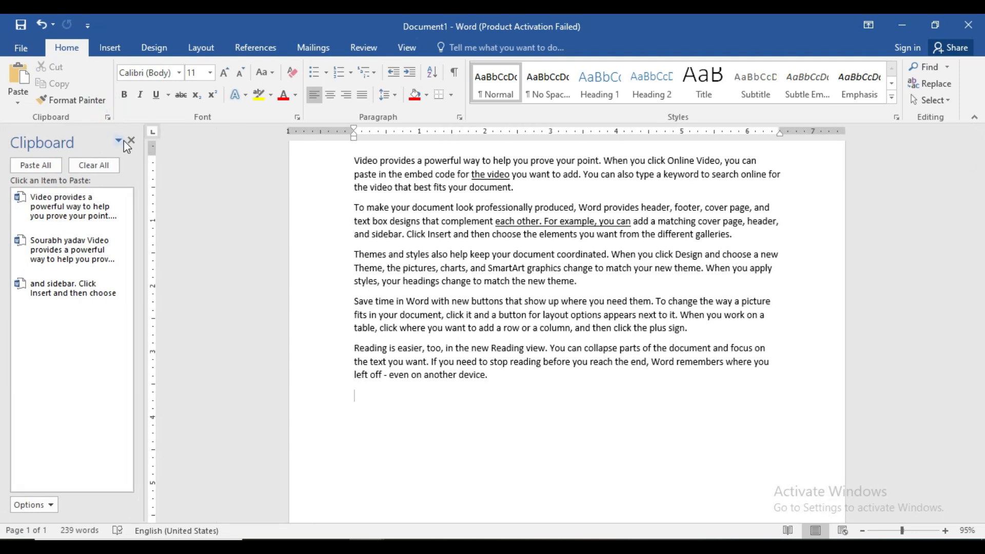
{"action": "left_click", "coordinate": [131, 140]}
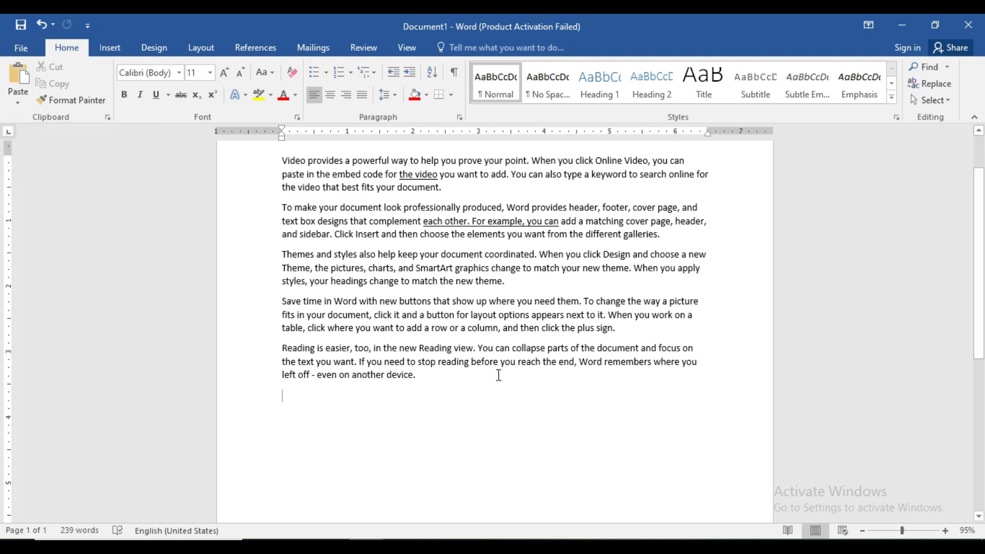
{"action": "key", "text": "ctrl+v"}
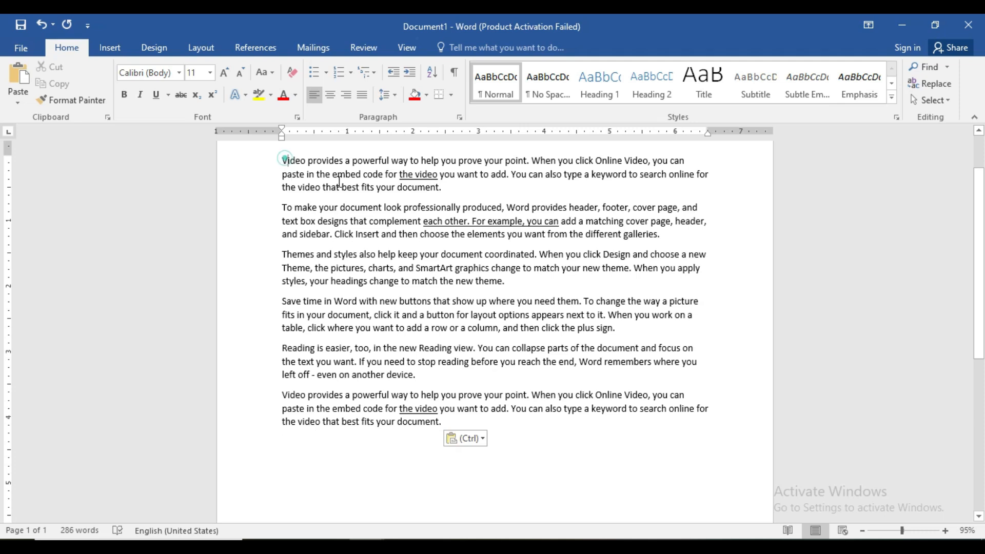
Step: Copy the three paragraphs from "Themes and styles" through "Reading is easier" and examine the Clipboard history
{"action": "triple_click", "coordinate": [281, 158]}
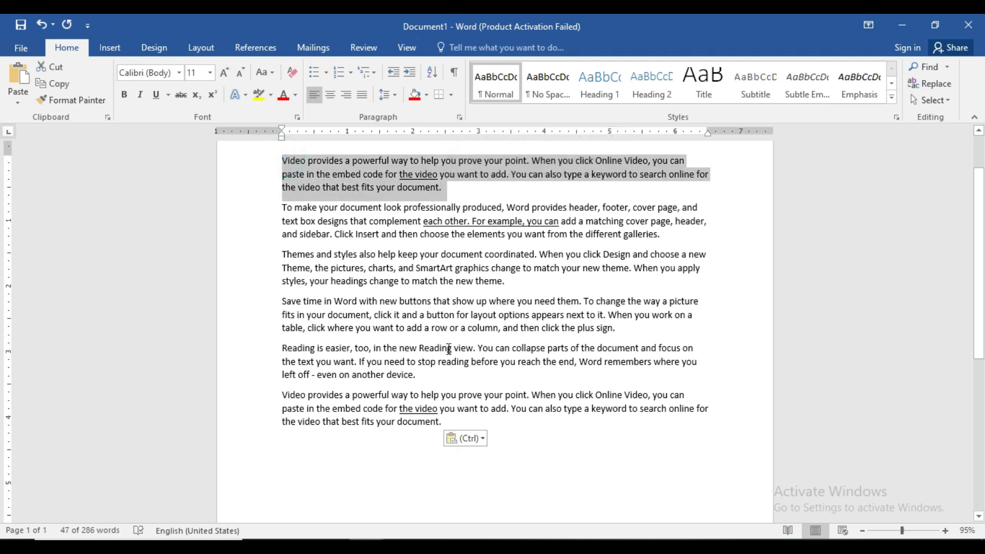
{"action": "left_click", "coordinate": [109, 118]}
{"action": "left_click_drag", "start_coordinate": [347, 256], "coordinate": [526, 377]}
{"action": "key", "text": "ctrl+c"}
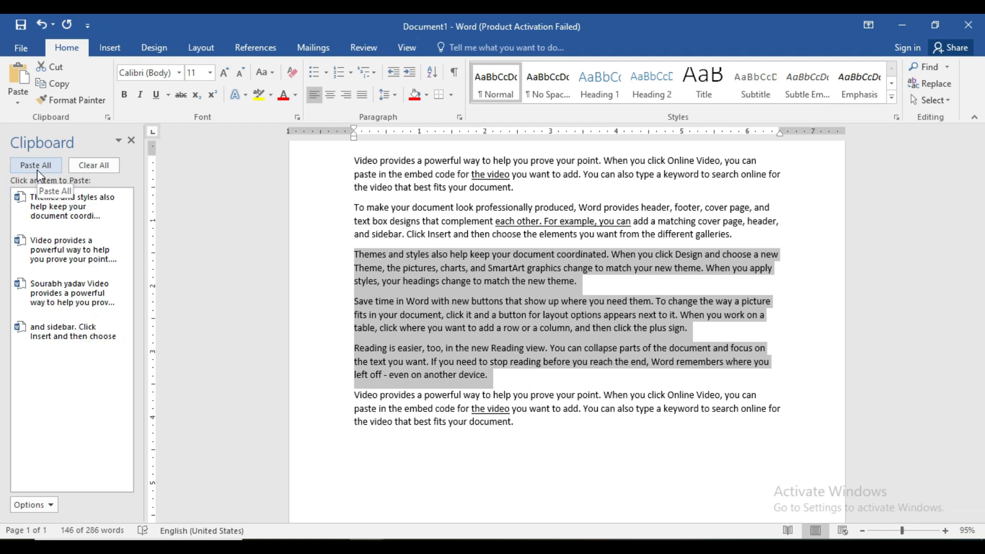
{"action": "left_click", "coordinate": [108, 118]}
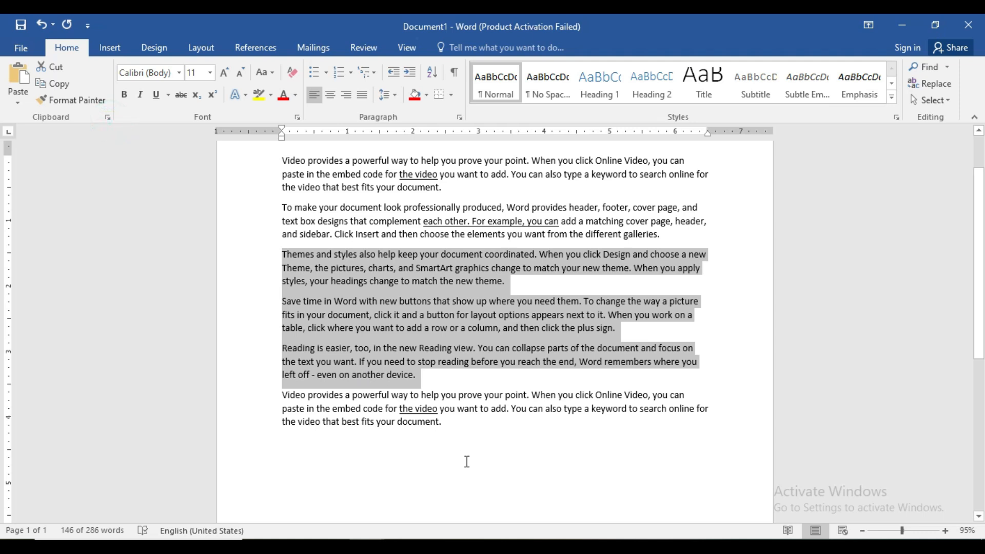
{"action": "left_click", "coordinate": [464, 461]}
Step: Look up the CTRL+W entry in the shortcut list, then try closing Document1 and cancel at the save prompt
{"action": "mouse_move", "coordinate": [366, 547]}
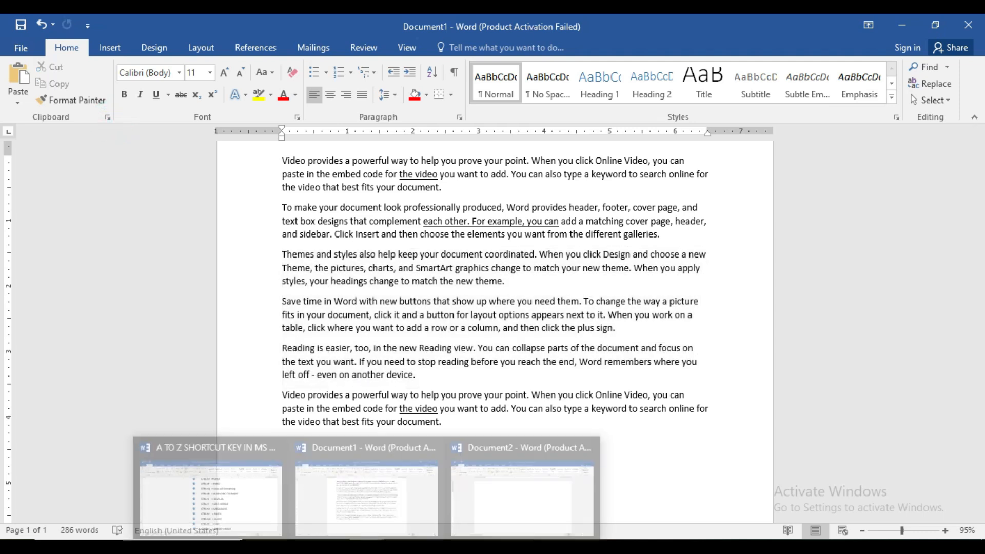
{"action": "left_click", "coordinate": [236, 491]}
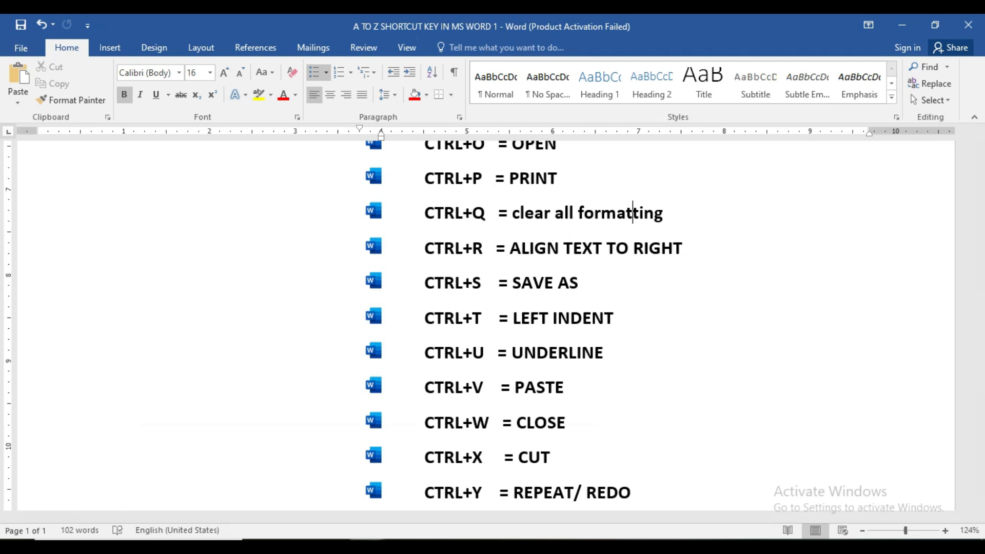
{"action": "mouse_move", "coordinate": [367, 547]}
{"action": "left_click", "coordinate": [371, 500]}
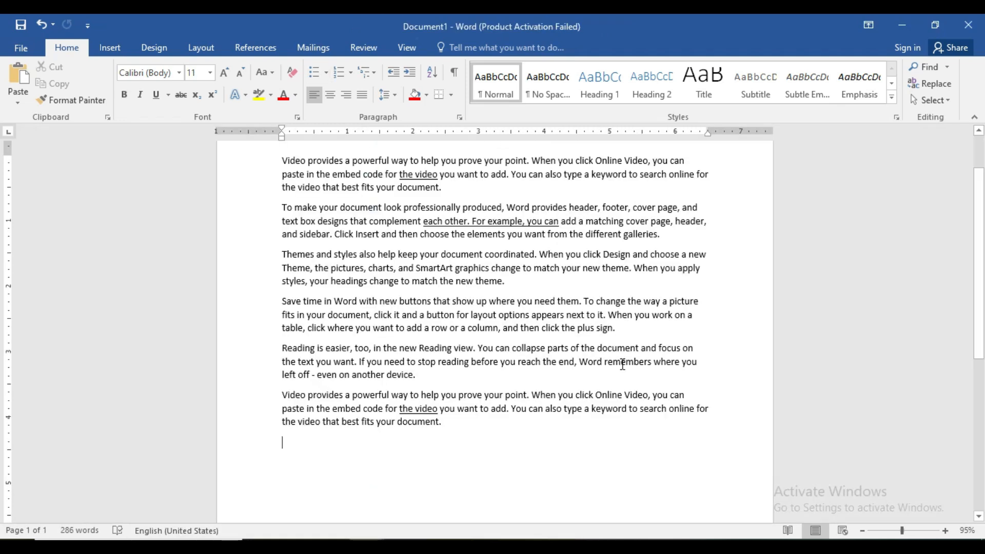
{"action": "key", "text": "ctrl+w"}
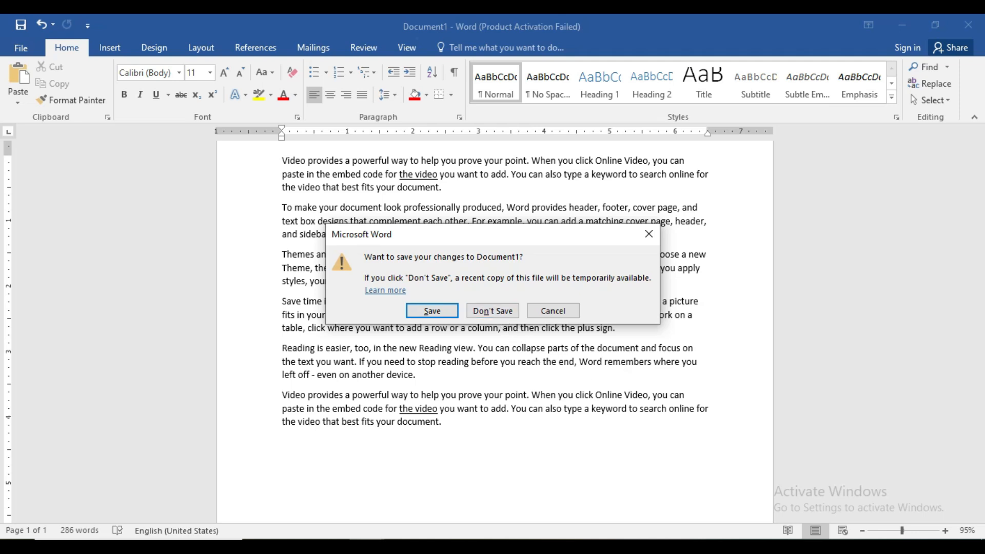
{"action": "left_click", "coordinate": [648, 234]}
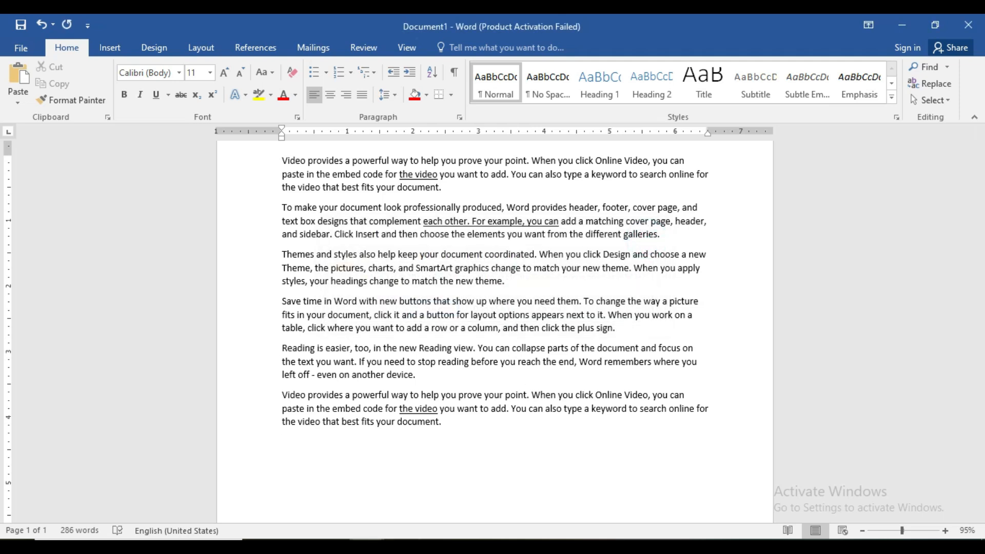
Step: Look up the CTRL+X entry in the shortcut list and color Document1's last paragraph red
{"action": "left_click", "coordinate": [243, 490]}
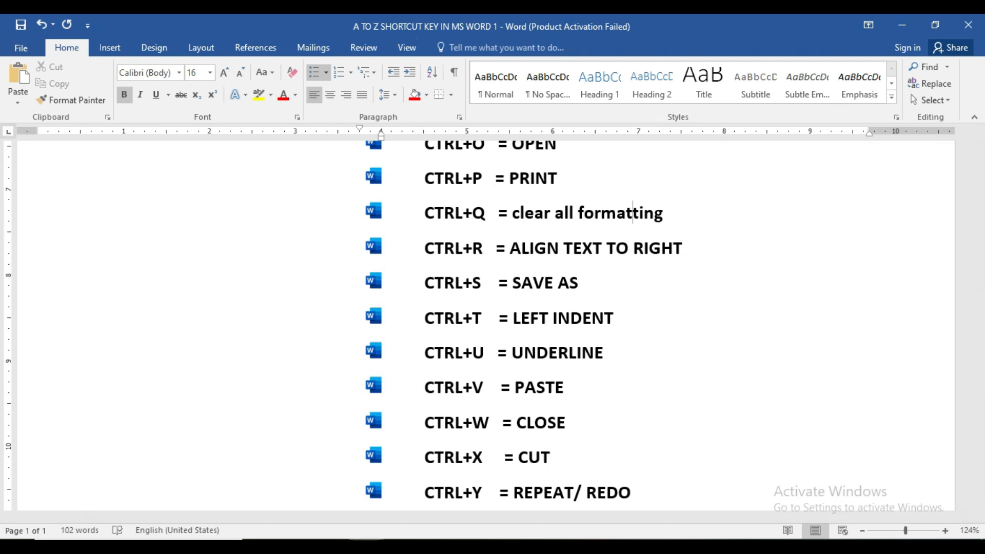
{"action": "left_click", "coordinate": [380, 492]}
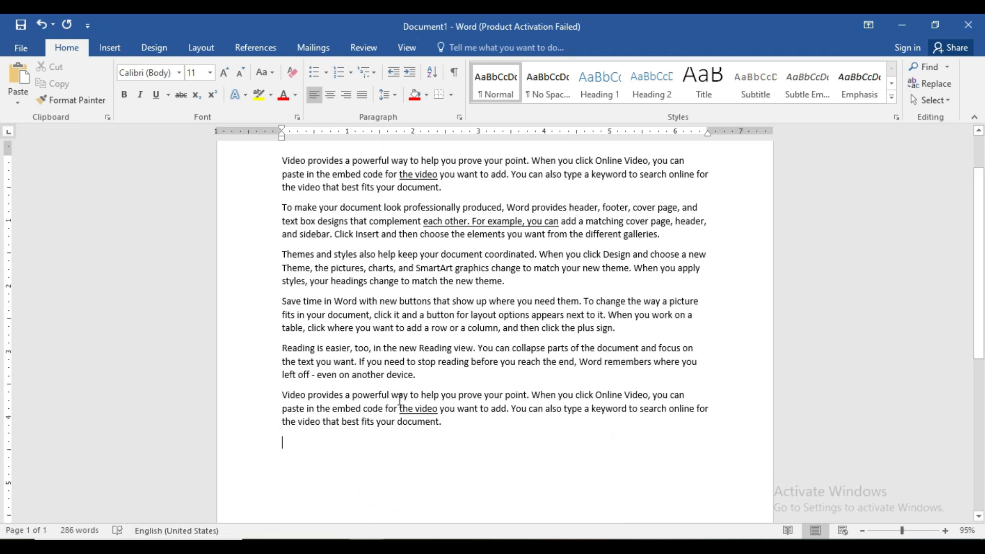
{"action": "left_click_drag", "start_coordinate": [282, 398], "coordinate": [447, 429]}
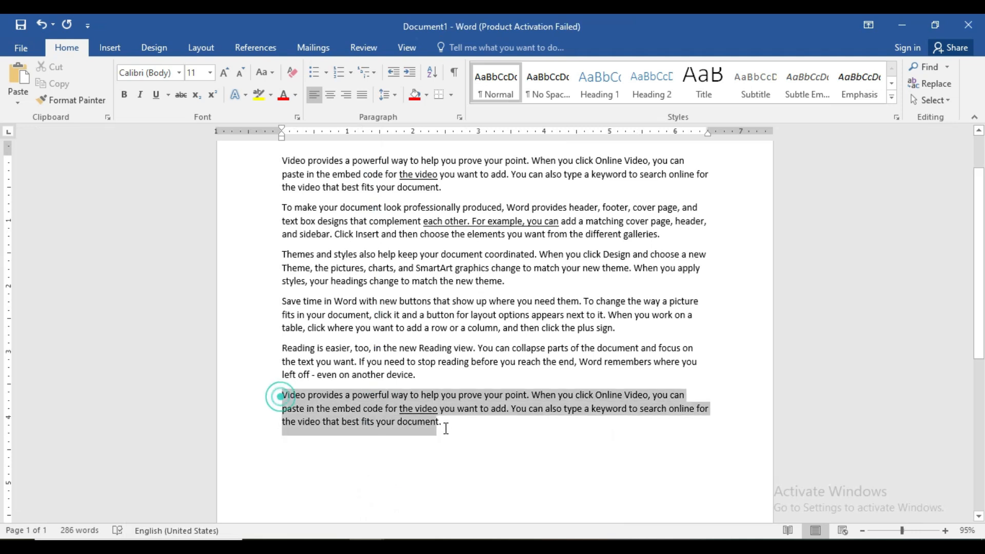
{"action": "left_click", "coordinate": [283, 96]}
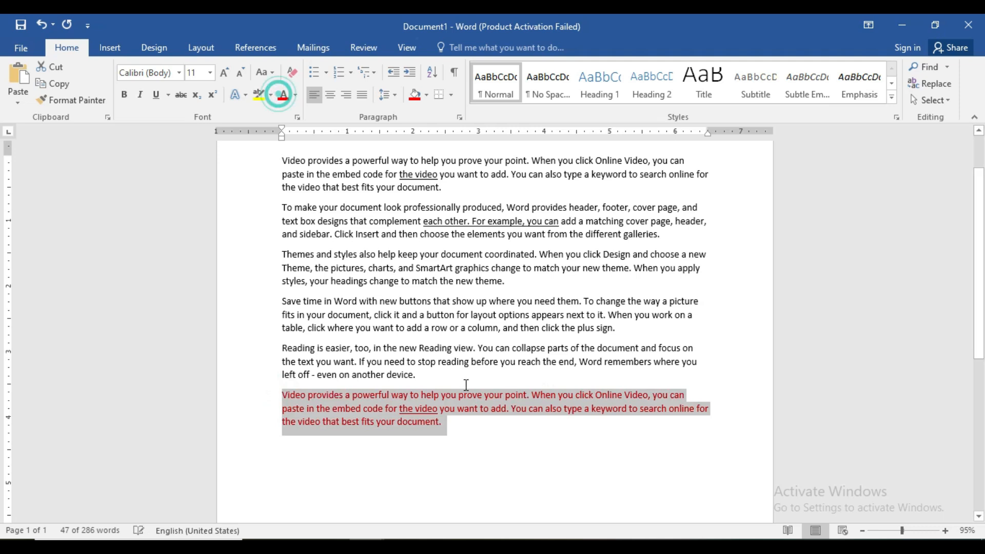
{"action": "left_click", "coordinate": [464, 384]}
{"action": "scroll", "coordinate": [501, 424], "scroll_direction": "down", "scroll_amount": 1}
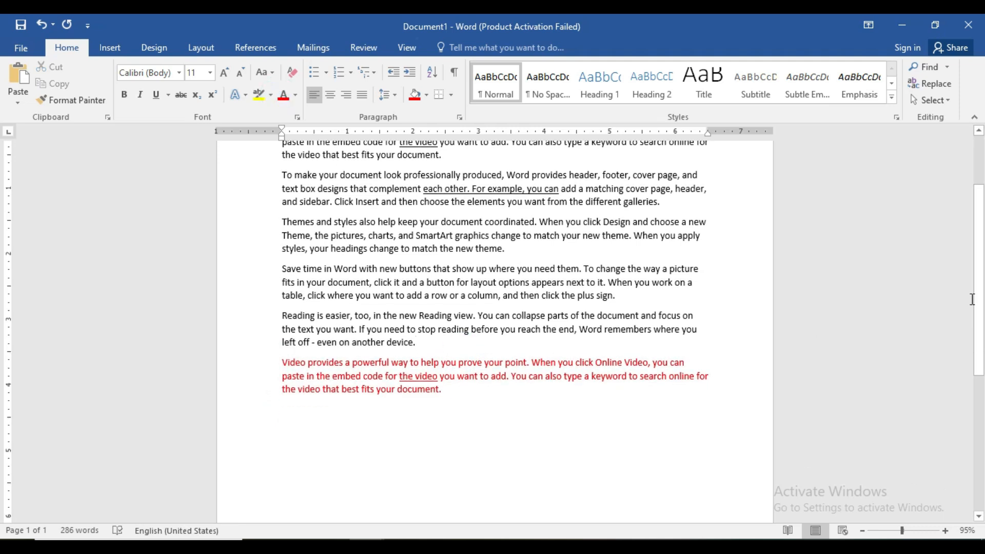
{"action": "scroll", "coordinate": [717, 450], "scroll_direction": "up", "scroll_amount": 2}
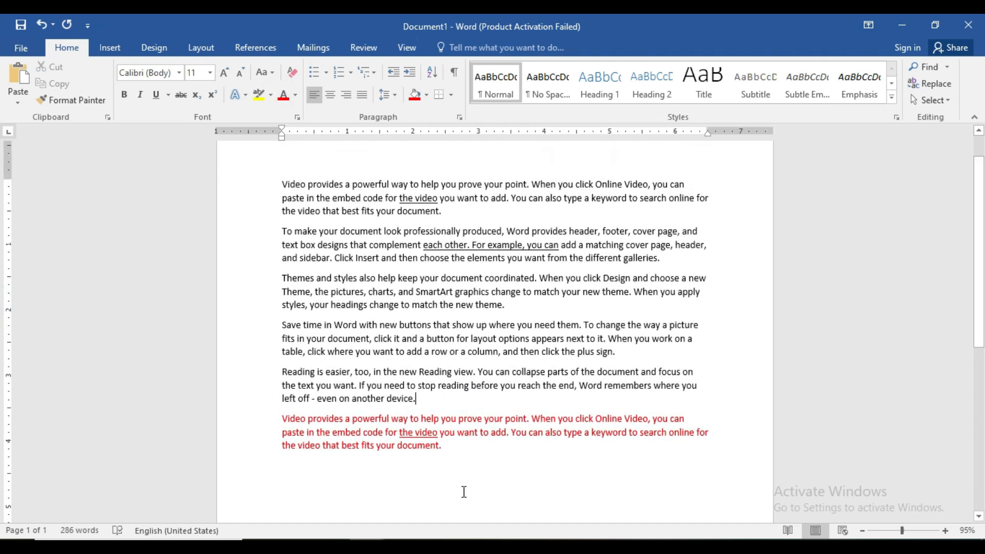
Step: Cut the red paragraph at the end and paste it before the "Themes and styles" paragraph
{"action": "left_click", "coordinate": [281, 279]}
{"action": "triple_click", "coordinate": [444, 451]}
{"action": "key", "text": "ctrl+c"}
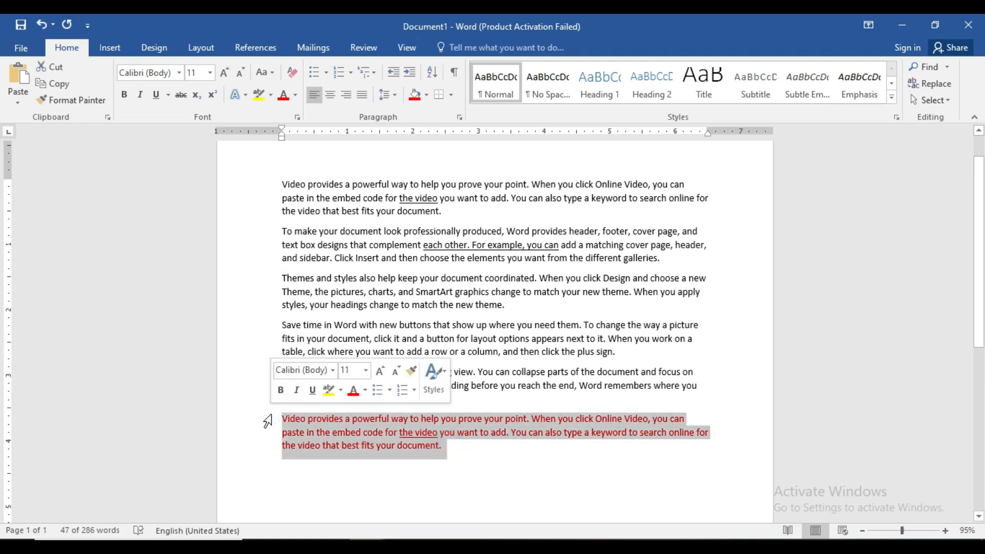
{"action": "key", "text": "Delete"}
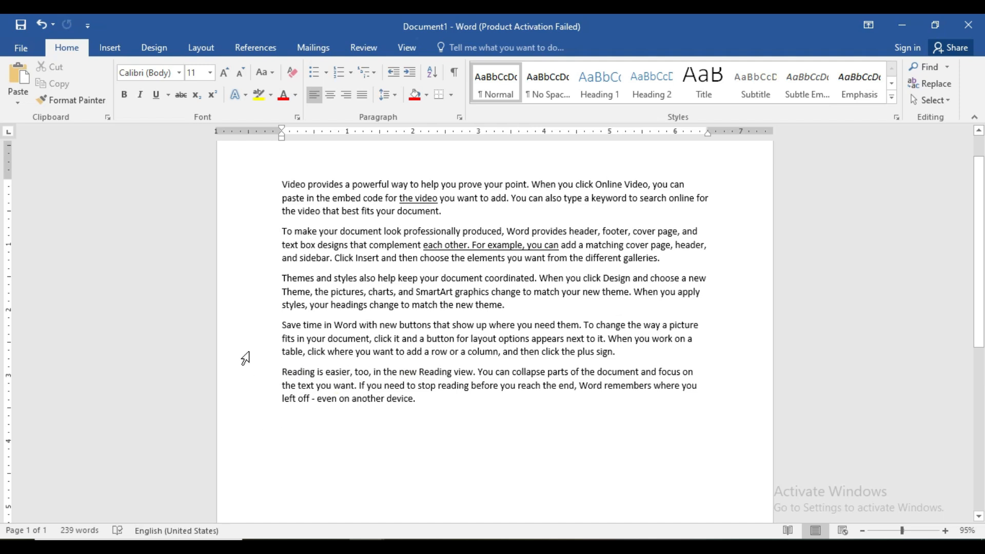
{"action": "left_click", "coordinate": [282, 281]}
{"action": "key", "text": "ctrl+v"}
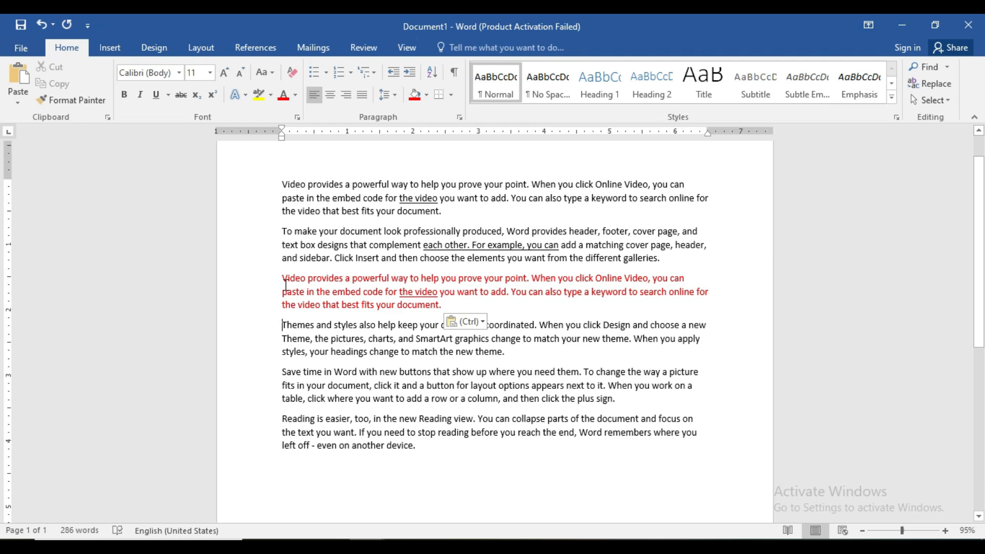
Step: Cut the red paragraph and paste it before the "Reading is easier" paragraph
{"action": "left_click_drag", "start_coordinate": [282, 277], "coordinate": [457, 301]}
{"action": "key", "text": "ctrl+c"}
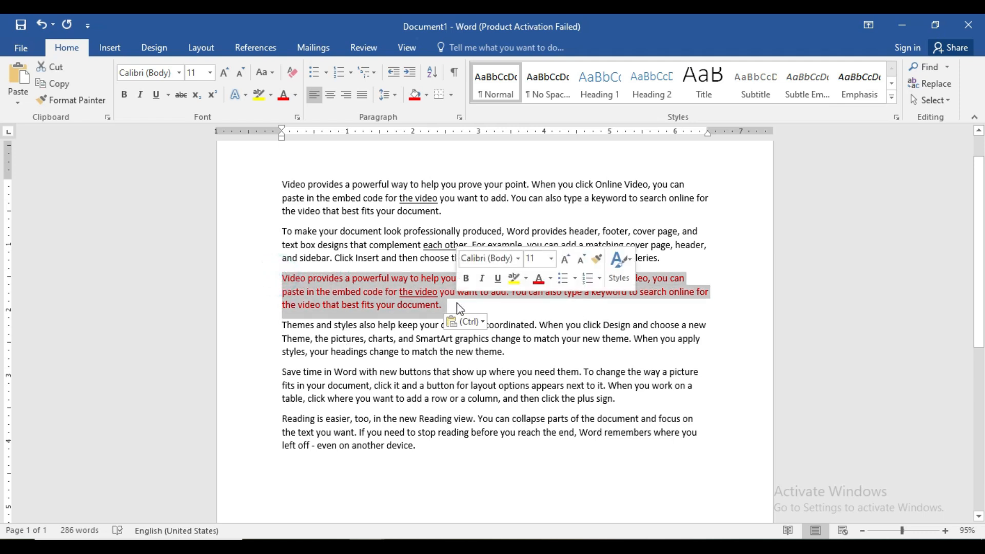
{"action": "key", "text": "Delete"}
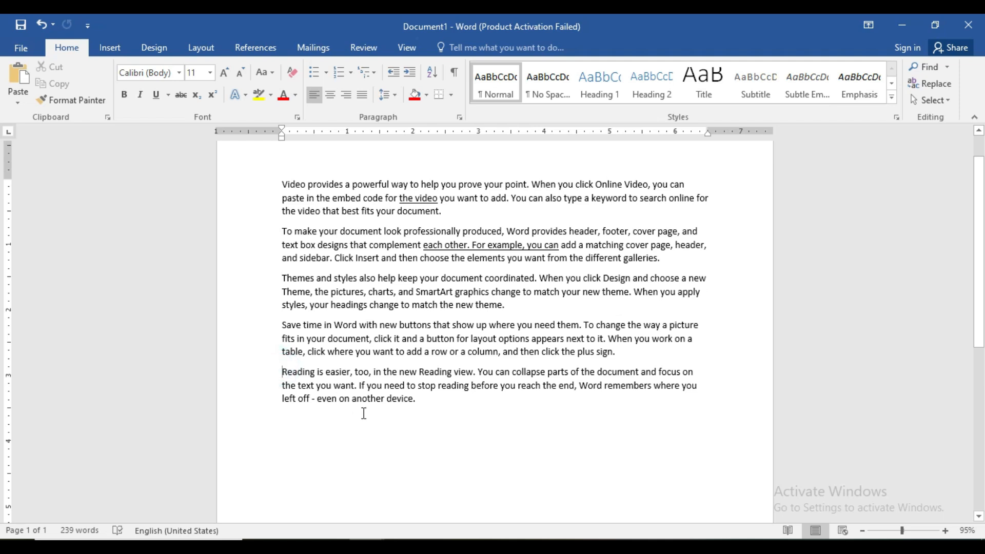
{"action": "key", "text": "ctrl+v"}
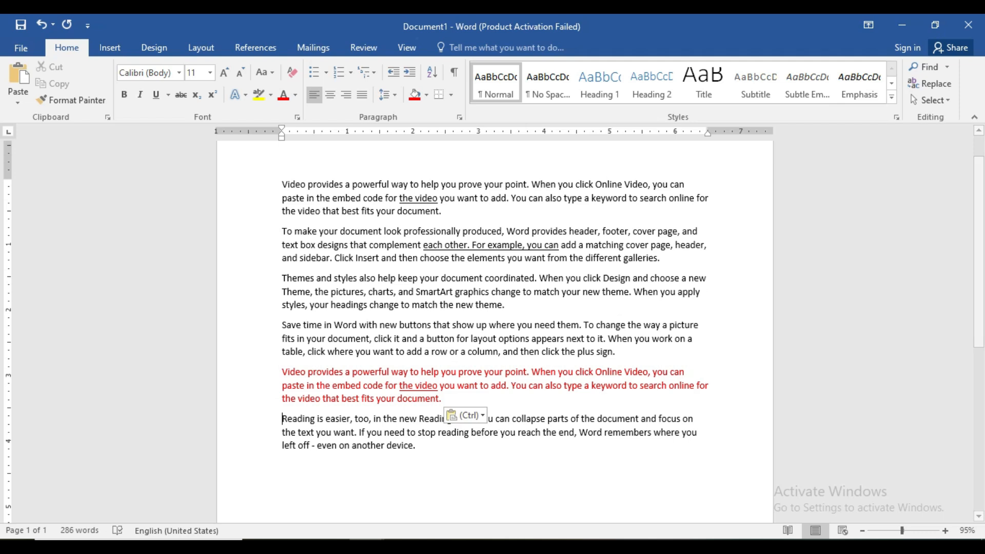
Step: Check the CTRL+Y and CTRL+Z entries at the end of the shortcut list and return to Document1
{"action": "left_click", "coordinate": [254, 500]}
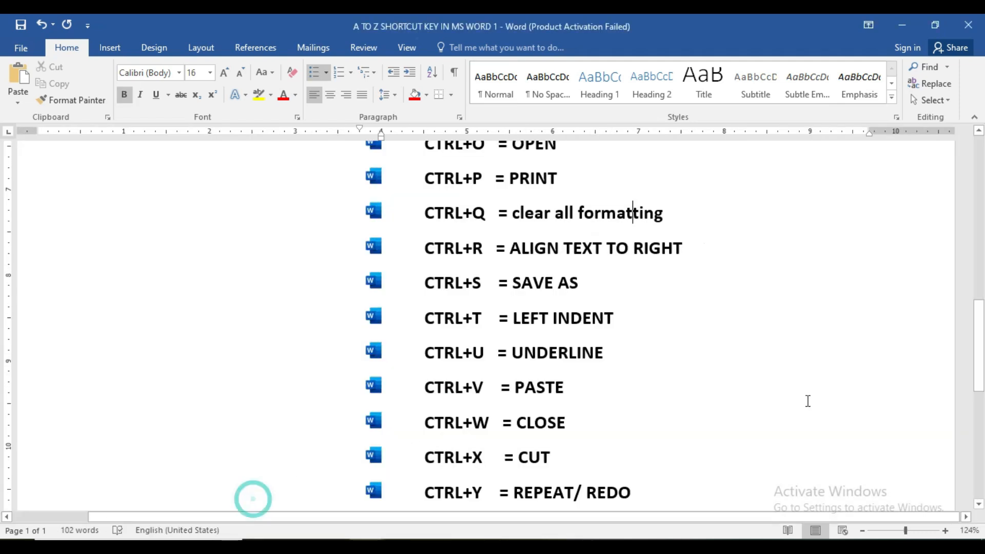
{"action": "left_click_drag", "start_coordinate": [975, 351], "coordinate": [978, 381]}
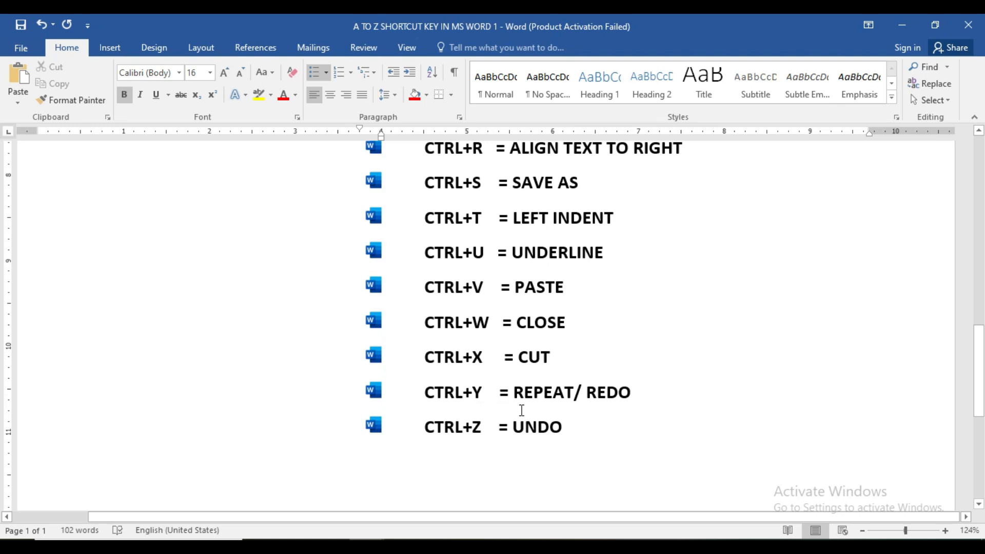
{"action": "left_click_drag", "start_coordinate": [979, 396], "coordinate": [981, 190]}
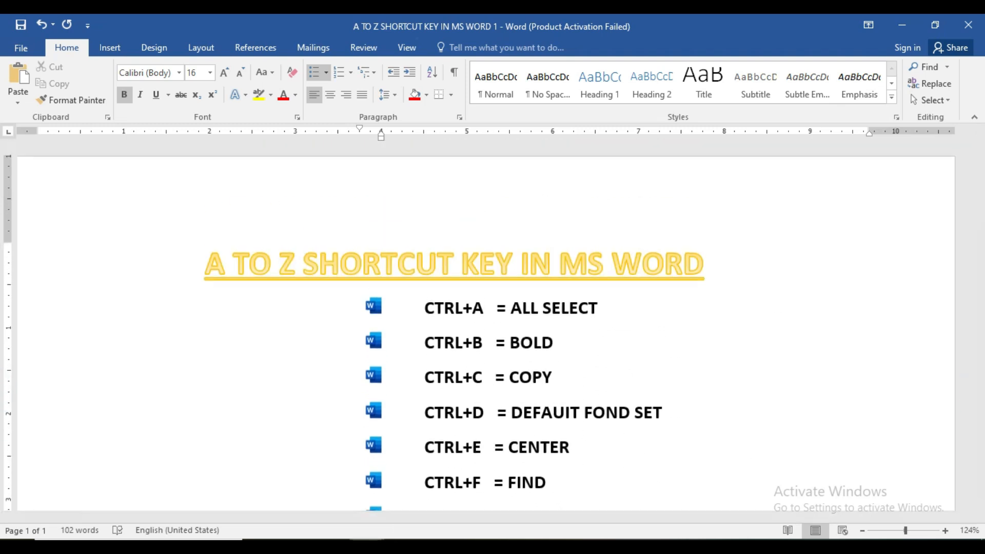
{"action": "left_click", "coordinate": [376, 511]}
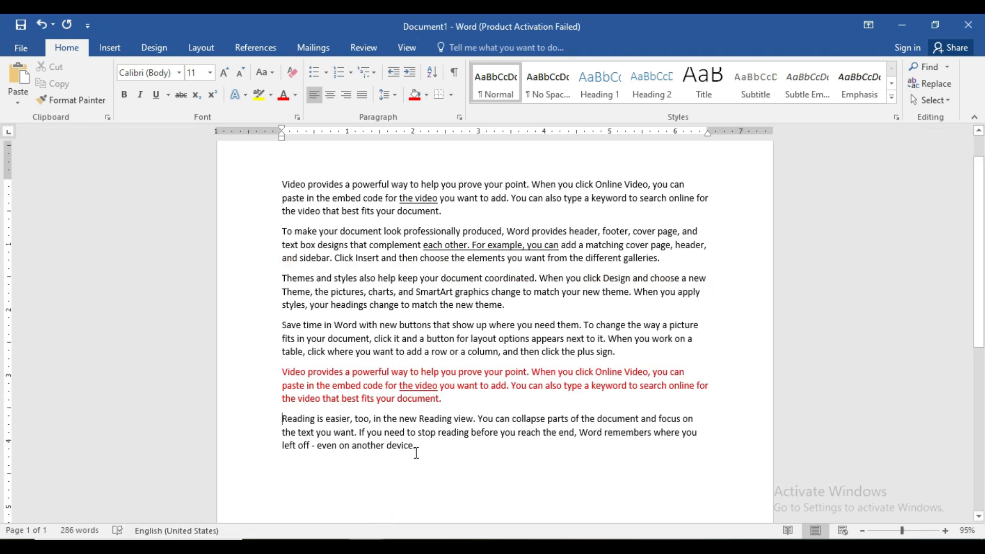
Step: Format the text from "Save time in Word" to the end as 12 pt bulleted paragraphs, centering and finally right-aligning them
{"action": "left_click_drag", "start_coordinate": [417, 446], "coordinate": [307, 326]}
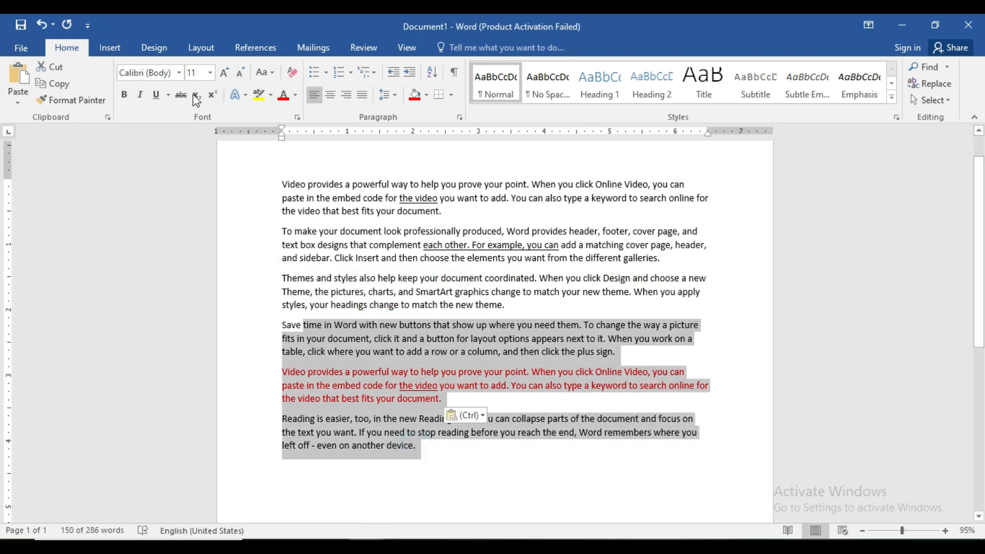
{"action": "left_click", "coordinate": [226, 74]}
{"action": "left_click", "coordinate": [315, 73]}
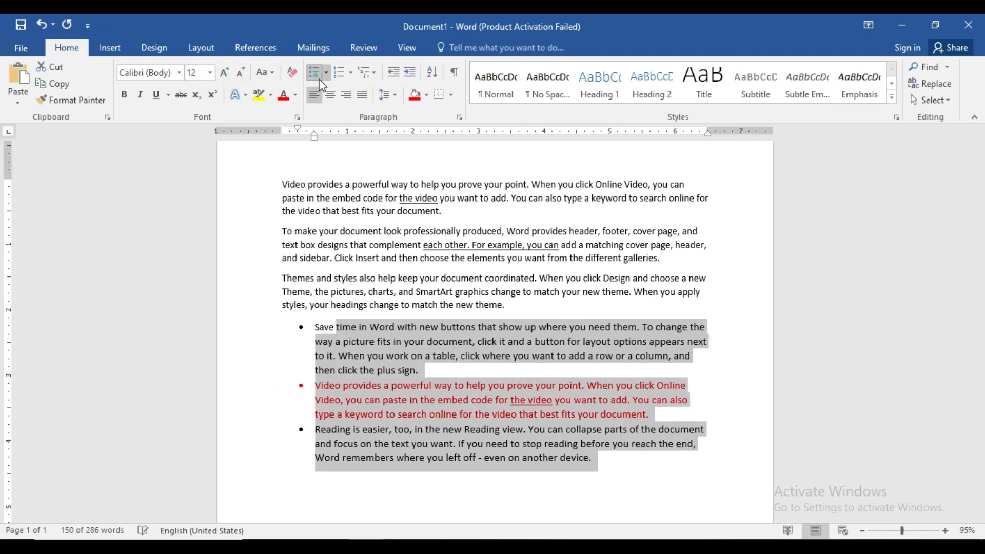
{"action": "left_click", "coordinate": [331, 97]}
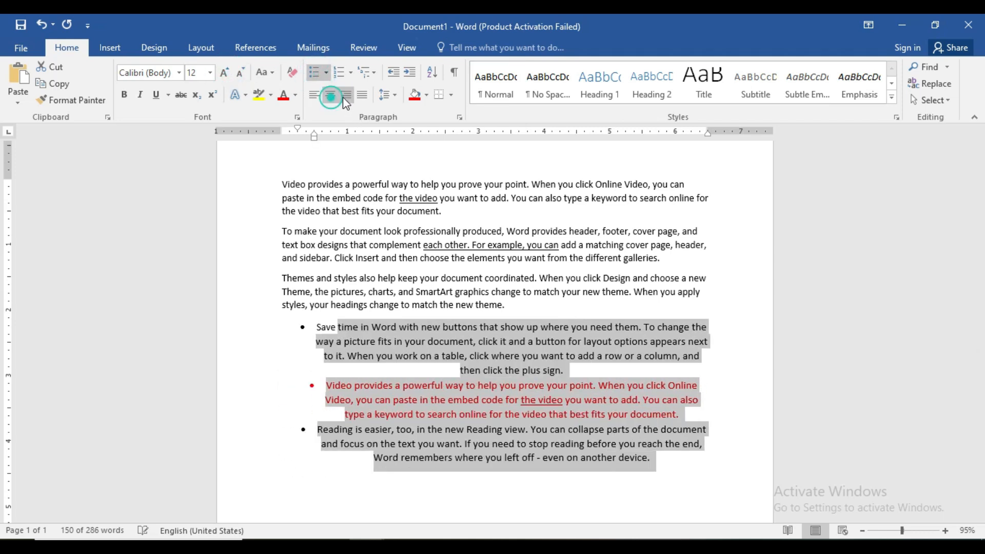
{"action": "left_click", "coordinate": [347, 95]}
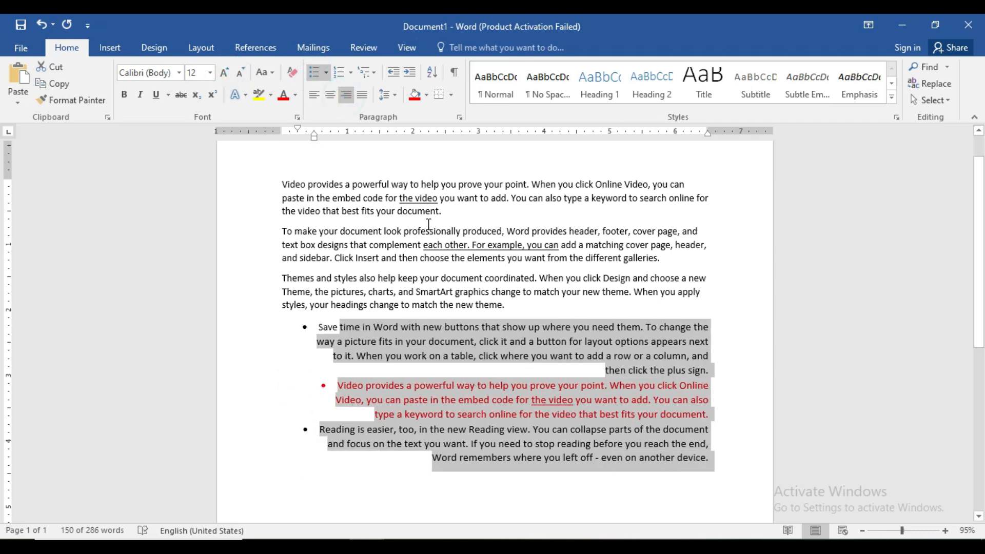
{"action": "left_click", "coordinate": [430, 390]}
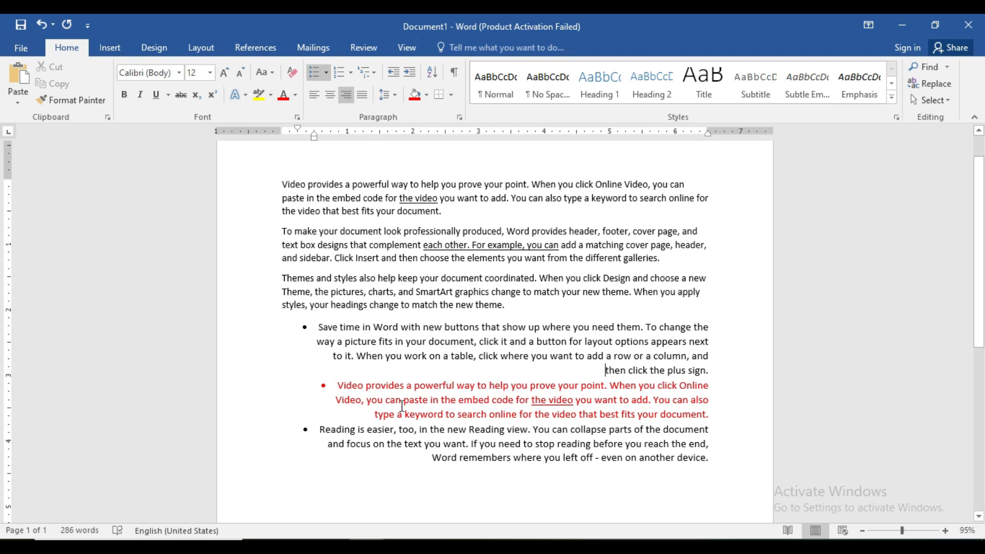
Step: Check the CTRL+Y and CTRL+Z entries at the end of the A TO Z SHORTCUT KEY list and return to Document1
{"action": "mouse_move", "coordinate": [367, 544]}
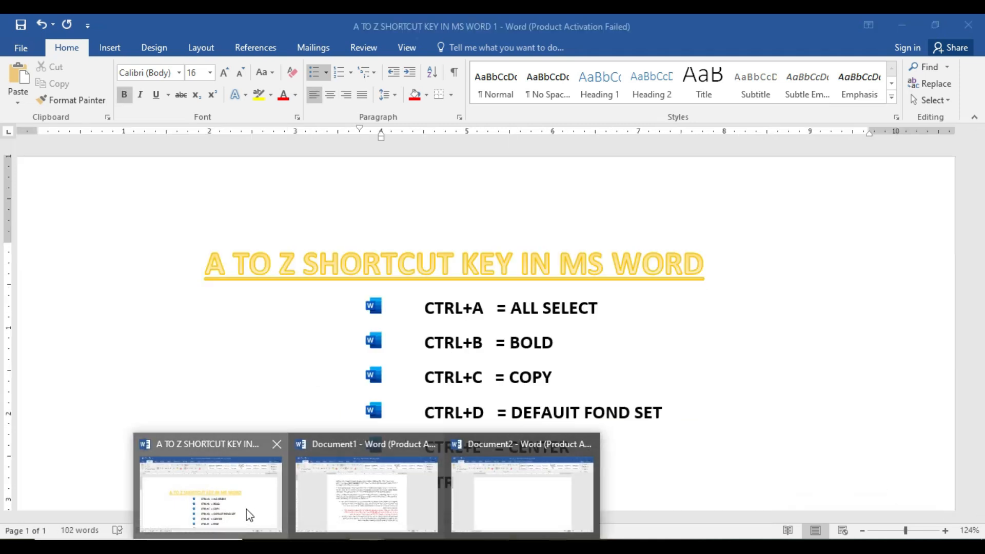
{"action": "left_click", "coordinate": [246, 509]}
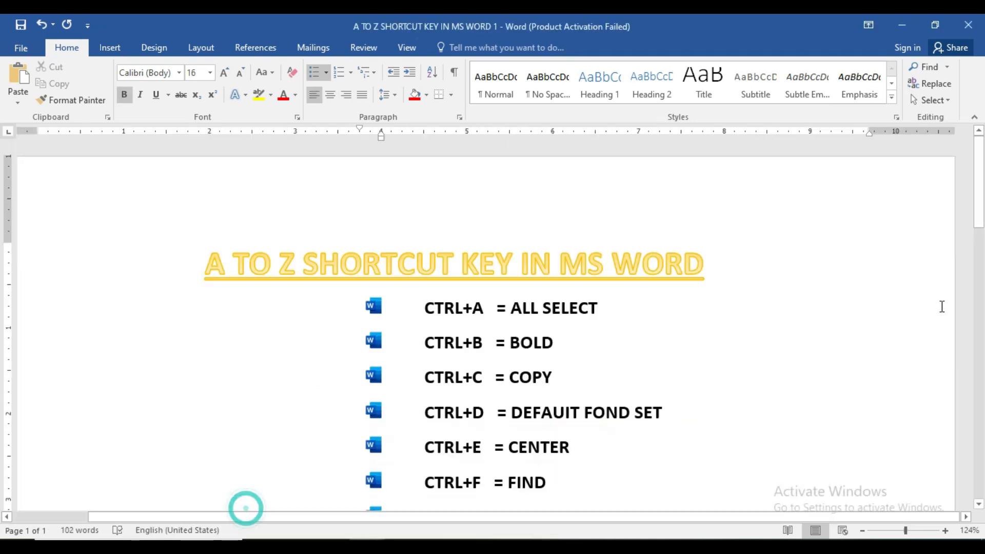
{"action": "left_click_drag", "start_coordinate": [982, 213], "coordinate": [979, 432]}
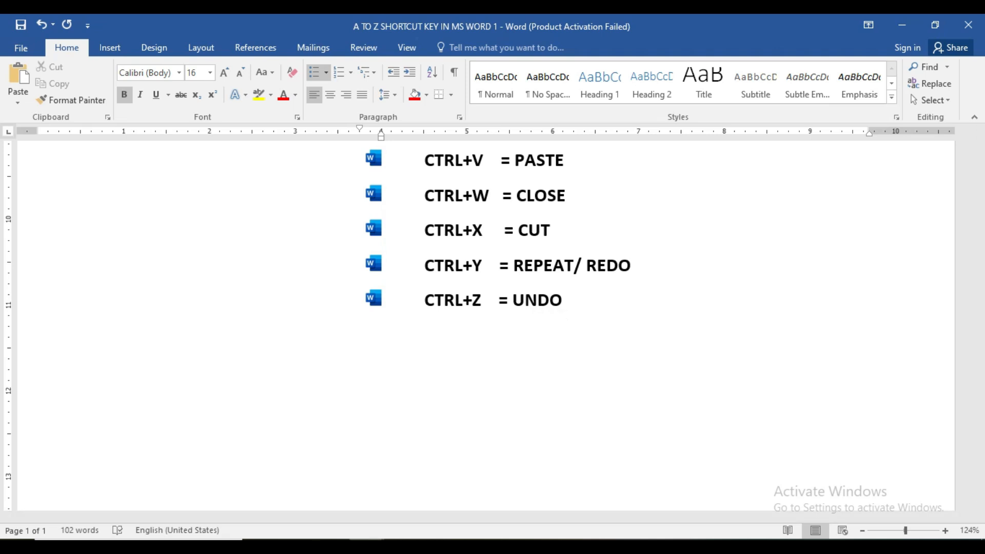
{"action": "left_click", "coordinate": [392, 503]}
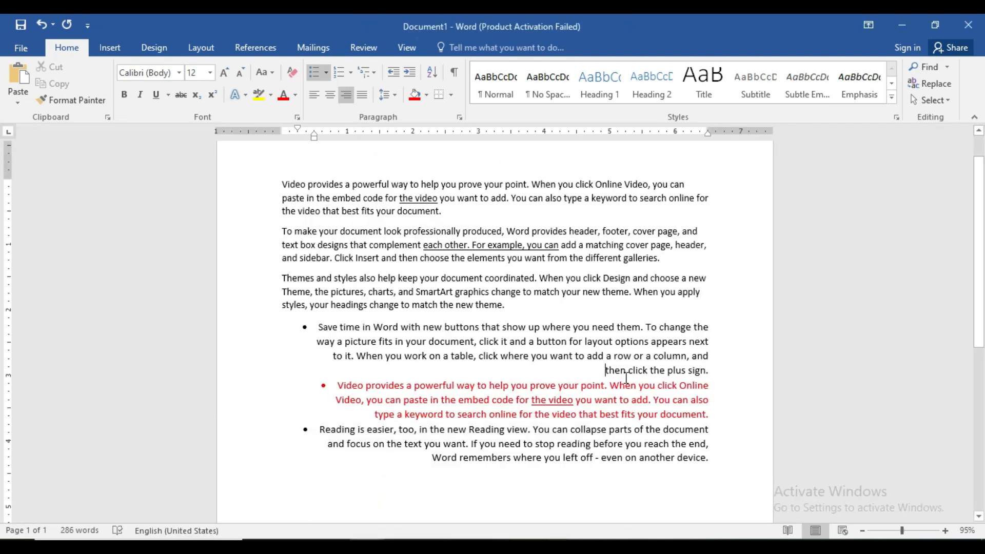
Step: Undo the alignment, bullet and font size changes on the last three paragraphs and the paste of the red paragraph
{"action": "key", "text": "ctrl+z"}
{"action": "key", "text": "ctrl+z"}
{"action": "key", "text": "ctrl+z"}
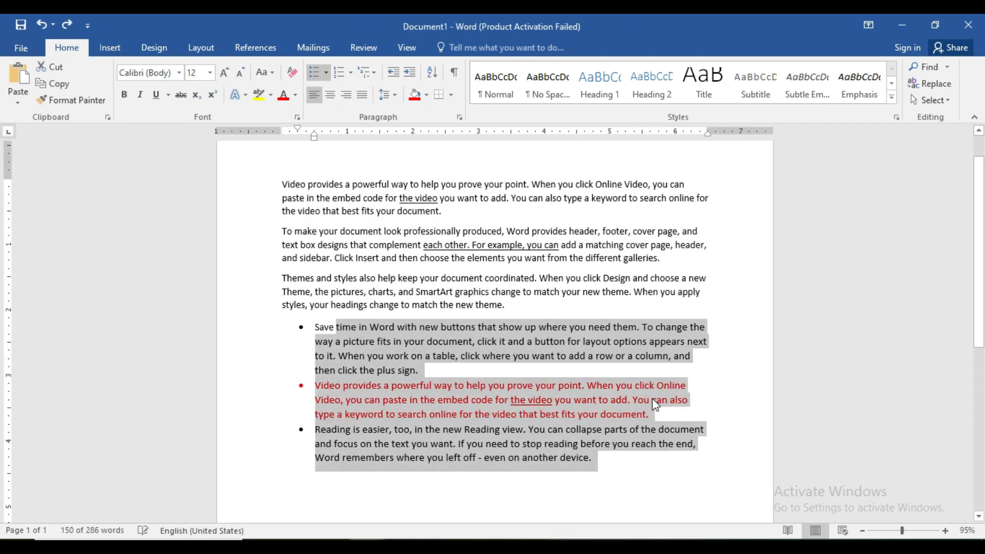
{"action": "key", "text": "ctrl+z"}
{"action": "key", "text": "ctrl+z"}
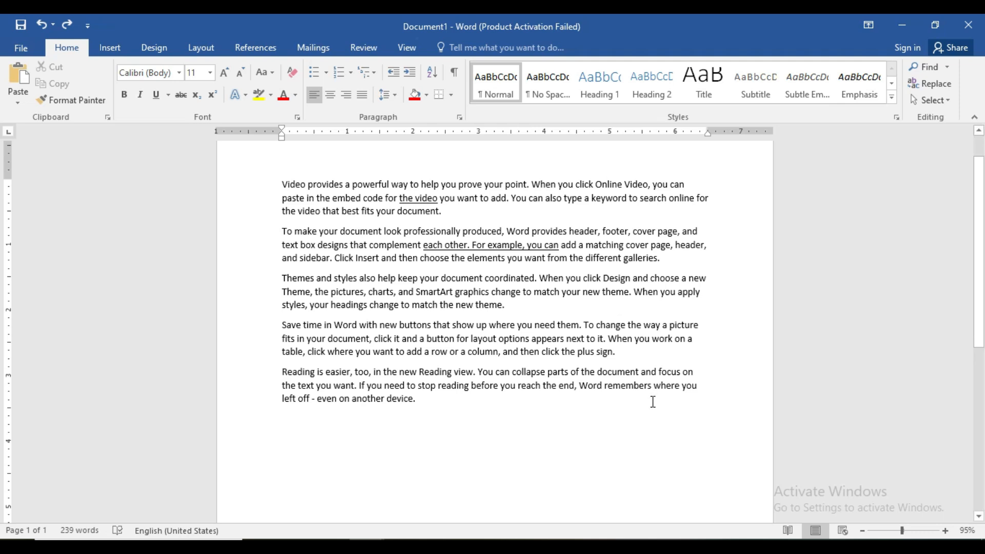
Step: Redo the red paragraph's paste and the size, bullet and alignment formatting of the last three paragraphs through right alignment
{"action": "key", "text": "ctrl+y"}
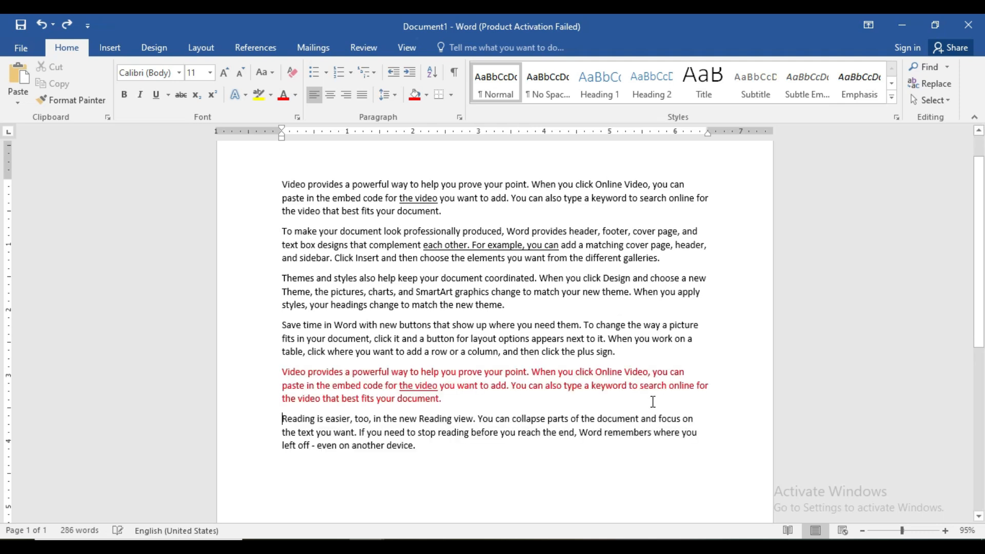
{"action": "key", "text": "ctrl+y"}
{"action": "key", "text": "ctrl+y"}
{"action": "key", "text": "ctrl+y"}
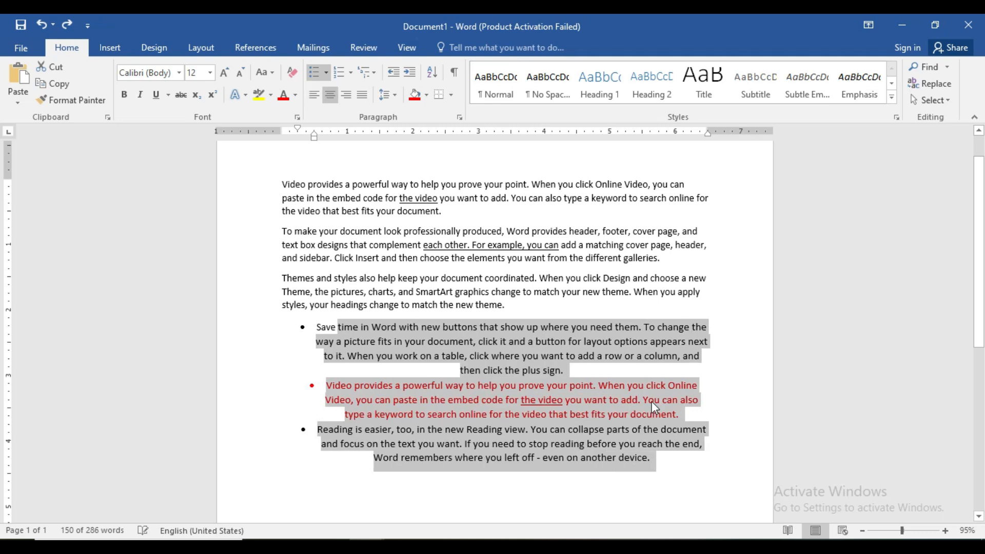
{"action": "key", "text": "ctrl+y"}
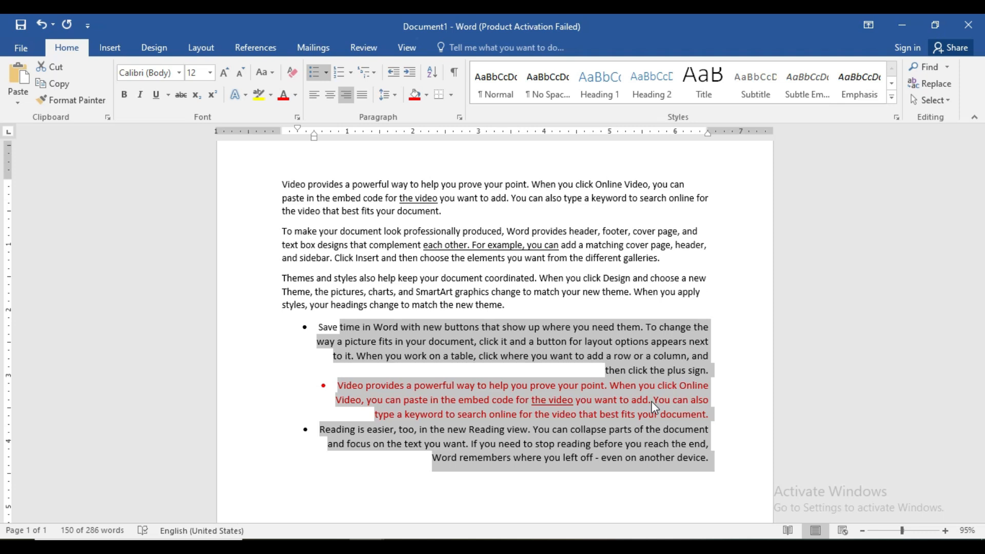
Step: Undo the last paragraphs' formatting and the red paragraph's paste once more
{"action": "key", "text": "ctrl+z"}
{"action": "key", "text": "ctrl+z"}
{"action": "key", "text": "ctrl+z"}
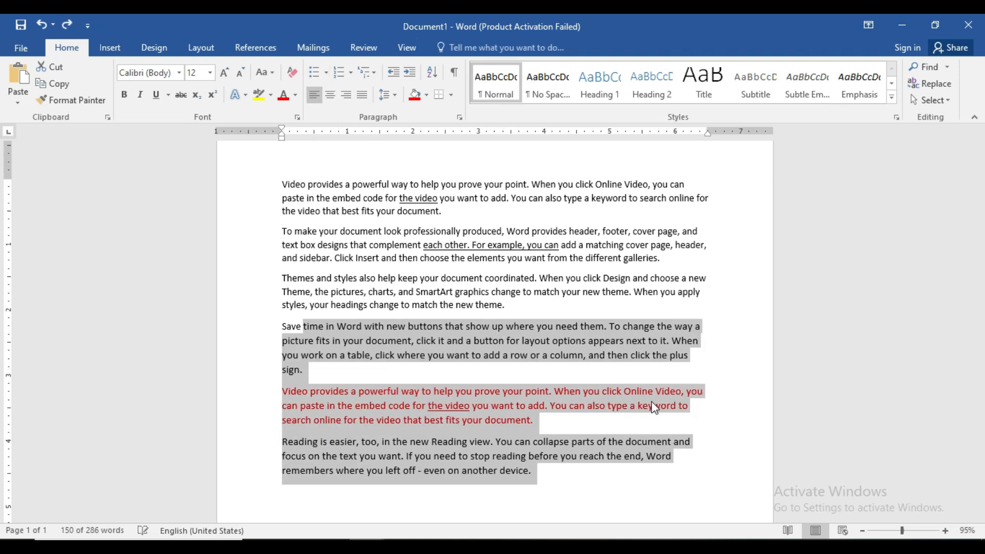
{"action": "key", "text": "ctrl+z"}
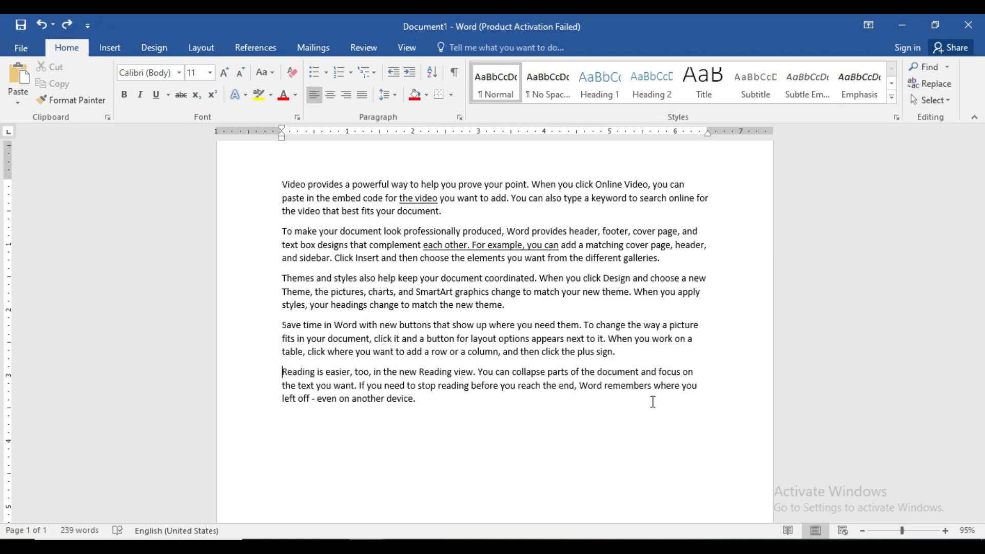
Step: Restore the red paragraph and the right-aligned 12 pt bulleted formatting by redoing all the undone changes again
{"action": "key", "text": "ctrl+y"}
{"action": "key", "text": "ctrl+y"}
{"action": "key", "text": "ctrl+y"}
{"action": "key", "text": "ctrl+y"}
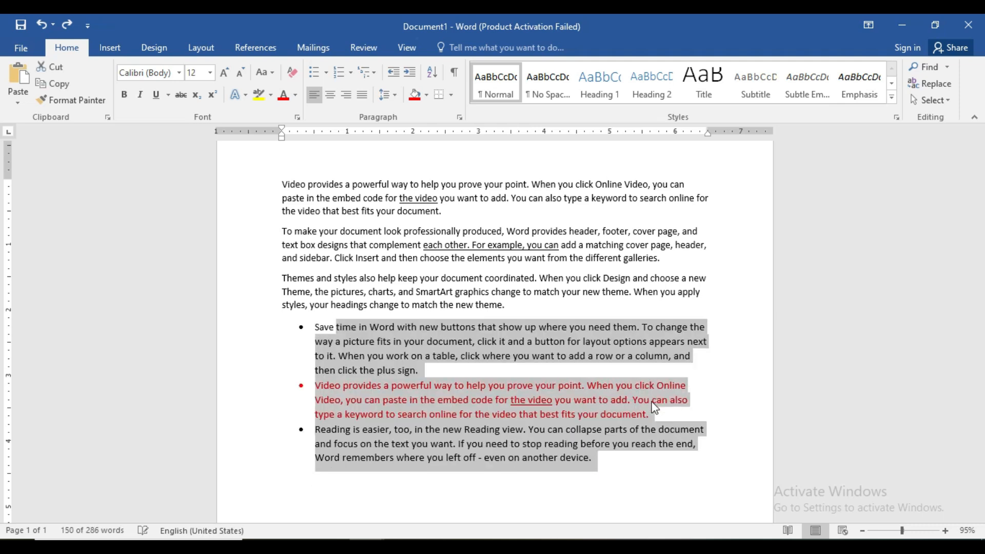
{"action": "key", "text": "ctrl+y"}
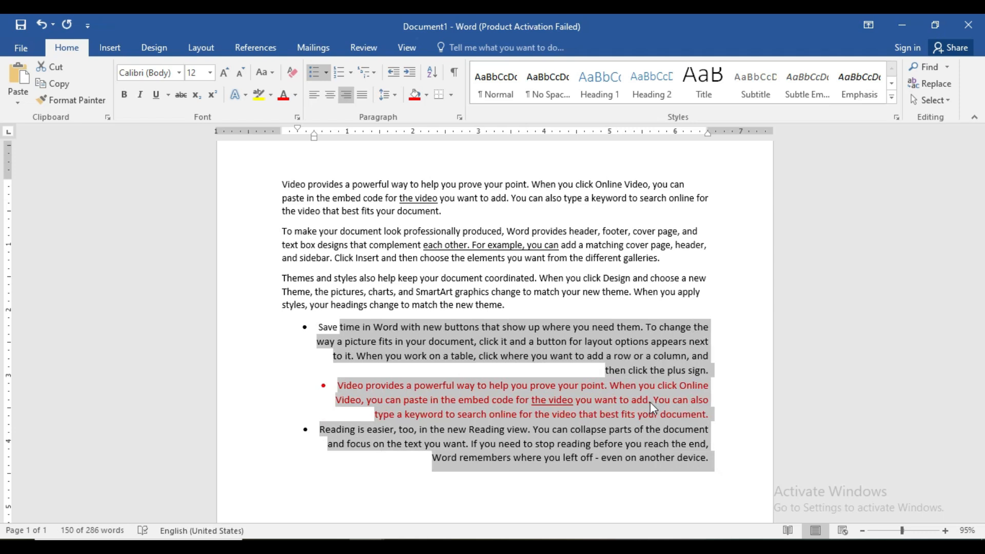
Step: Switch to the A TO Z SHORTCUT KEY document and view the beginning of its shortcut list
{"action": "mouse_move", "coordinate": [367, 541]}
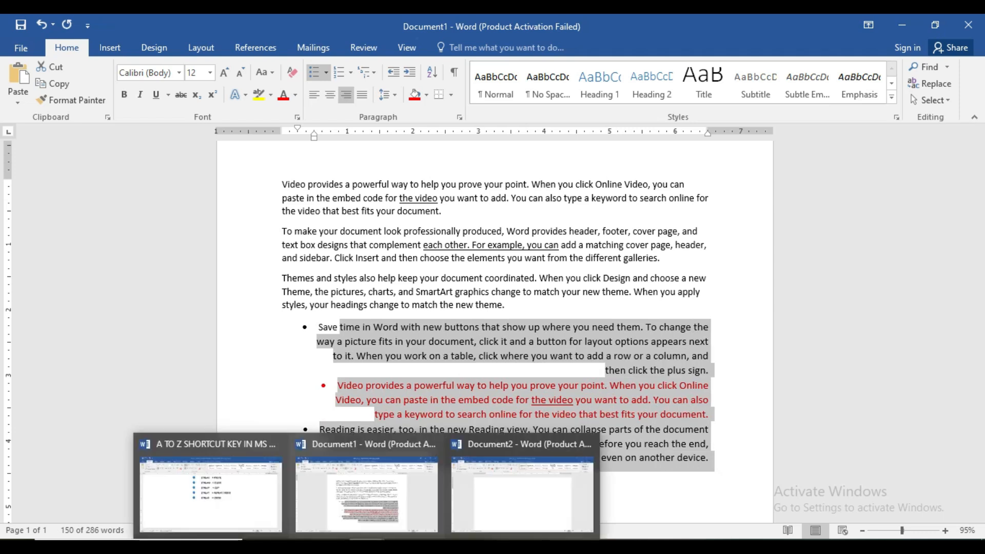
{"action": "left_click", "coordinate": [236, 487]}
{"action": "left_click_drag", "start_coordinate": [980, 385], "coordinate": [980, 157]}
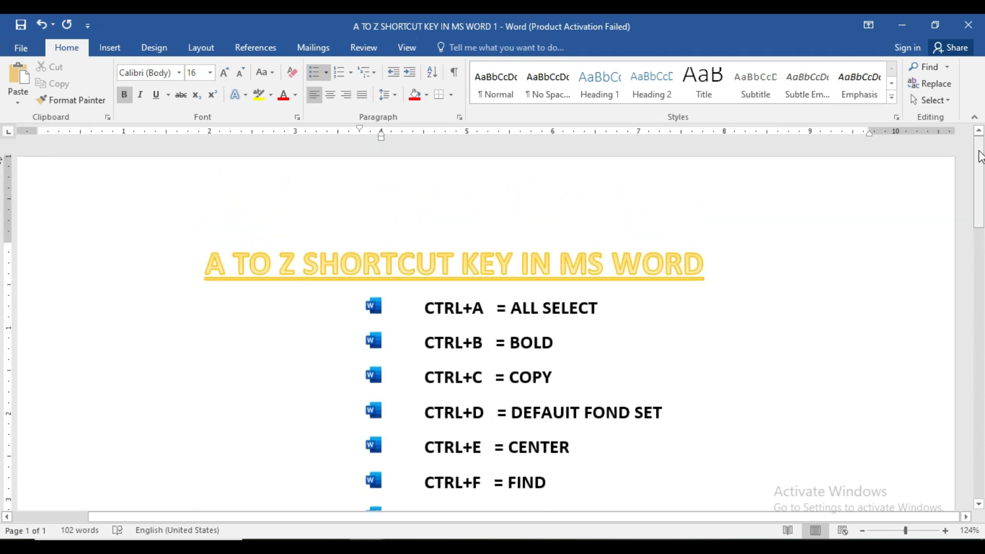